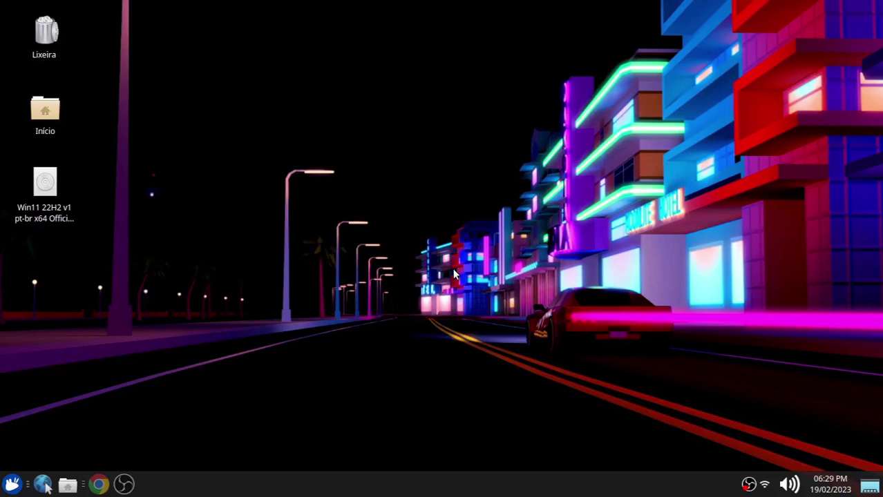
Search Google in Chrome for 'Windows 11 download'.
{"action": "left_click", "coordinate": [99, 484]}
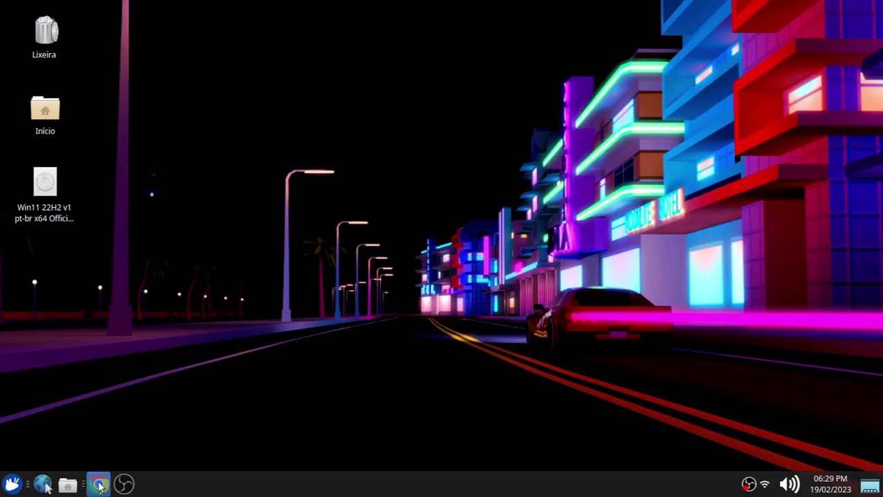
{"action": "type", "text": "Wi"}
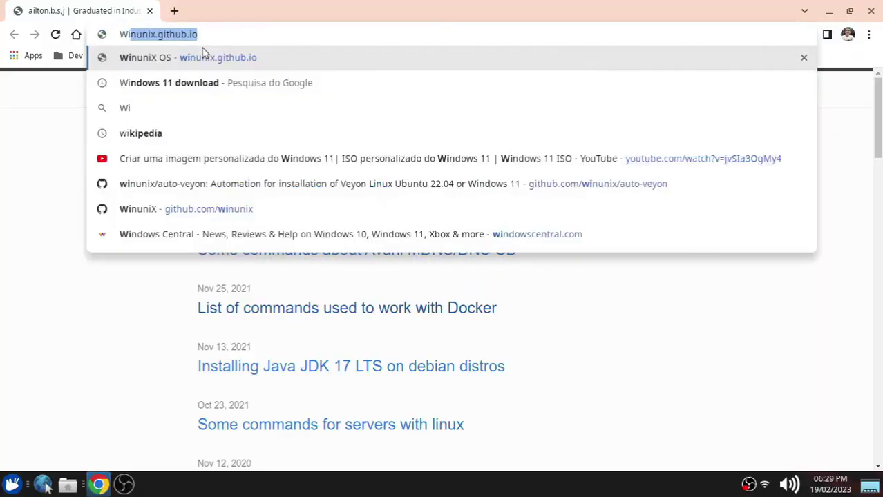
{"action": "type", "text": "ndows 11 download"}
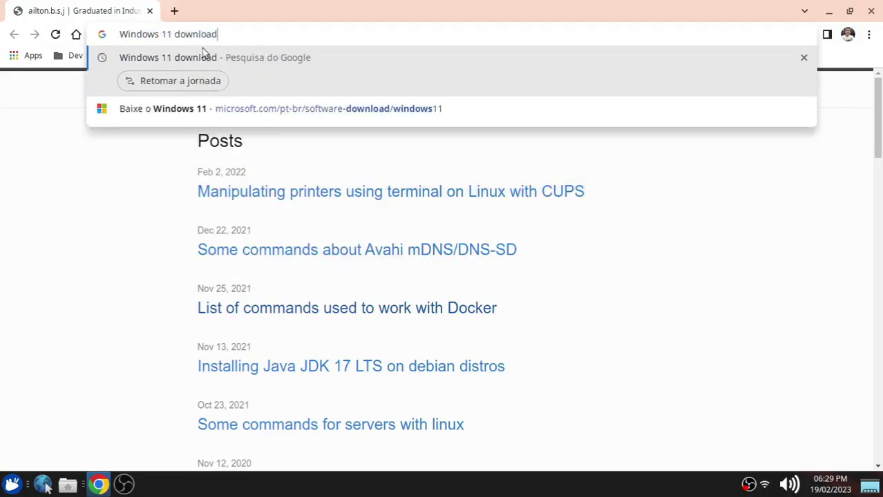
{"action": "key", "text": "Return"}
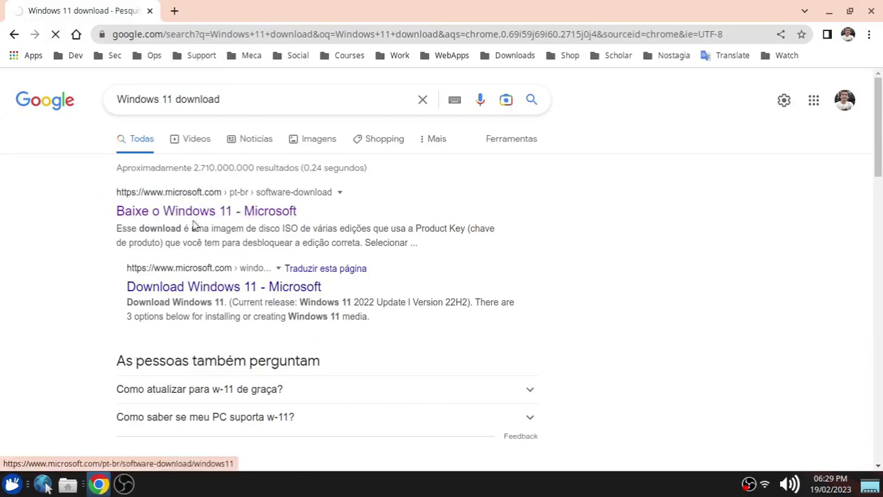
Open Microsoft's Windows 11 download page and scroll to the ISO download section.
{"action": "left_click", "coordinate": [207, 212]}
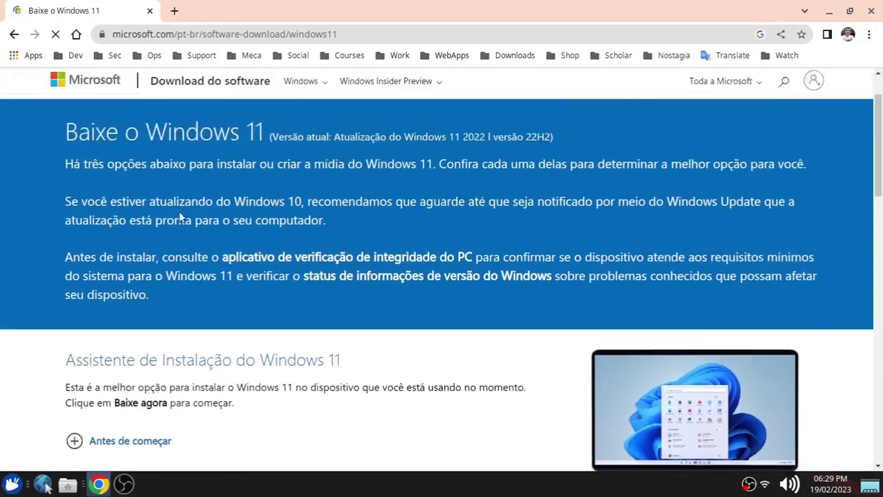
{"action": "scroll", "coordinate": [193, 207], "scroll_direction": "down", "scroll_amount": 5}
{"action": "scroll", "coordinate": [172, 207], "scroll_direction": "up", "scroll_amount": 3}
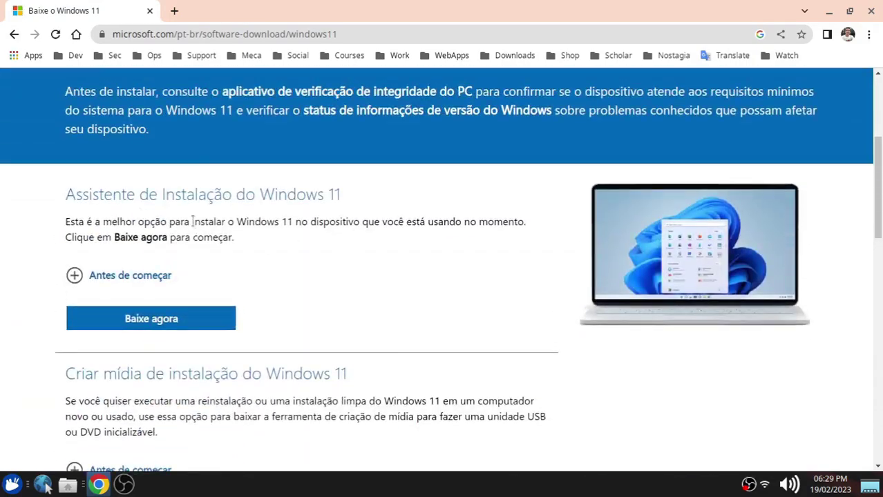
{"action": "scroll", "coordinate": [229, 242], "scroll_direction": "down", "scroll_amount": 3}
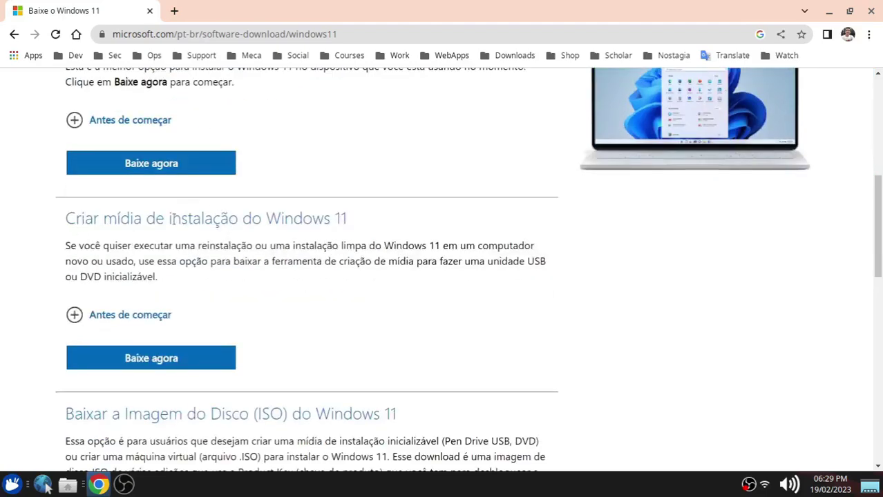
{"action": "scroll", "coordinate": [236, 241], "scroll_direction": "down", "scroll_amount": 2}
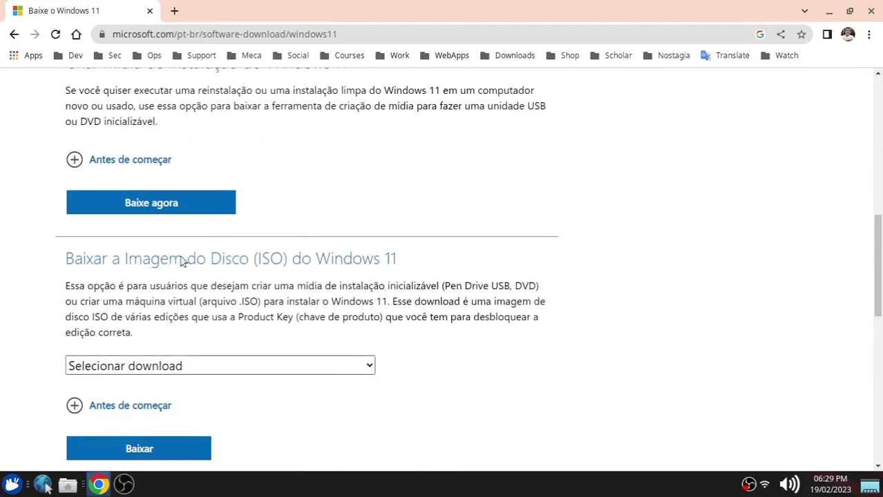
{"action": "left_click_drag", "start_coordinate": [257, 258], "coordinate": [282, 260]}
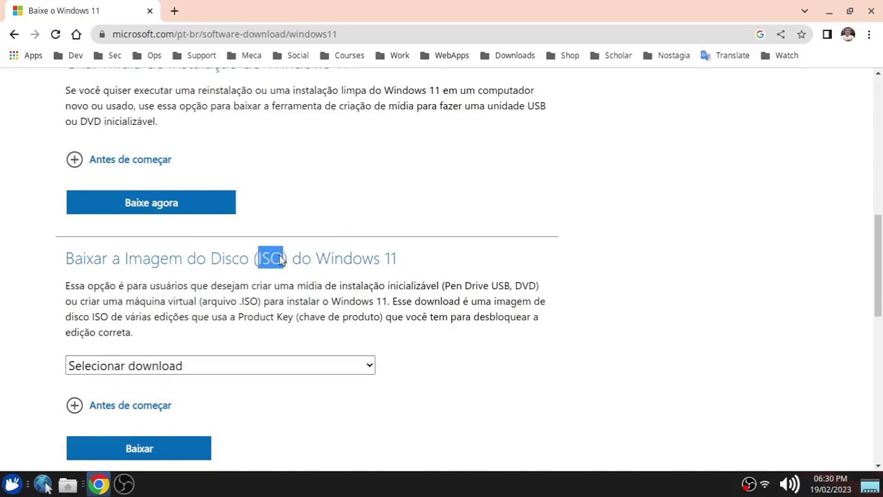
{"action": "scroll", "coordinate": [286, 284], "scroll_direction": "down", "scroll_amount": 2}
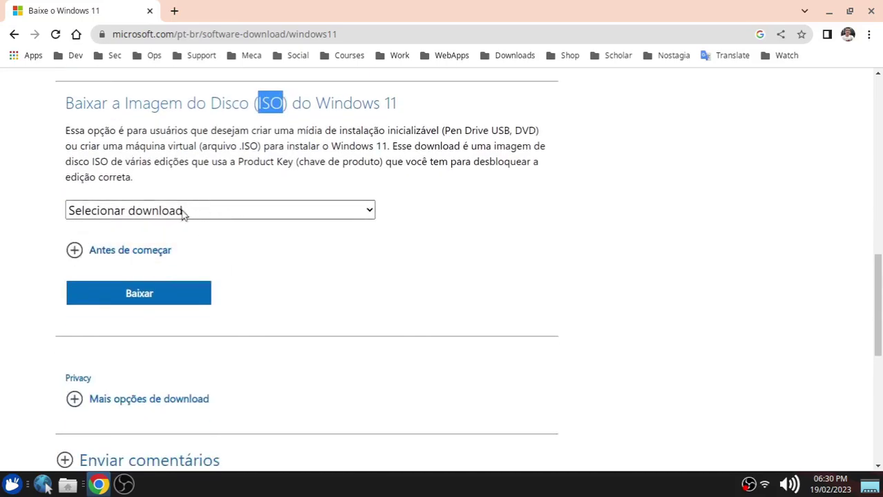
Select Windows 11 (multi-edition ISO), request it, and pick Português (Brasil) as the product language.
{"action": "left_click", "coordinate": [184, 214]}
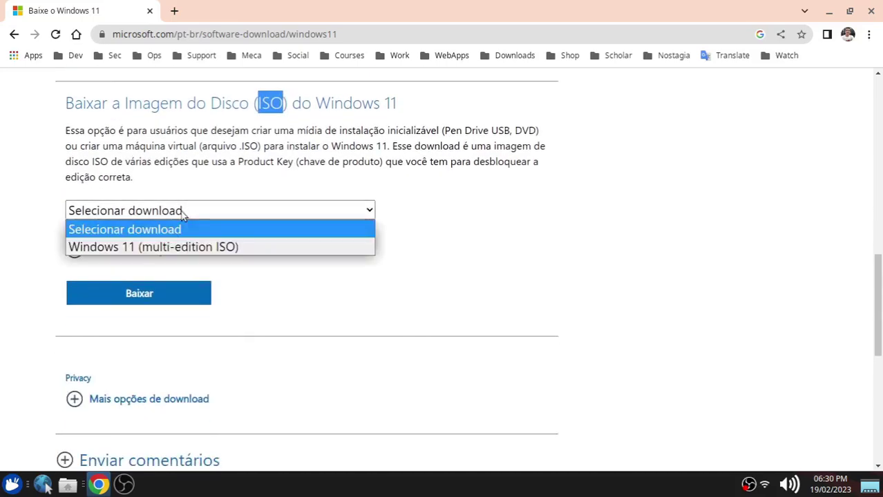
{"action": "left_click", "coordinate": [241, 250]}
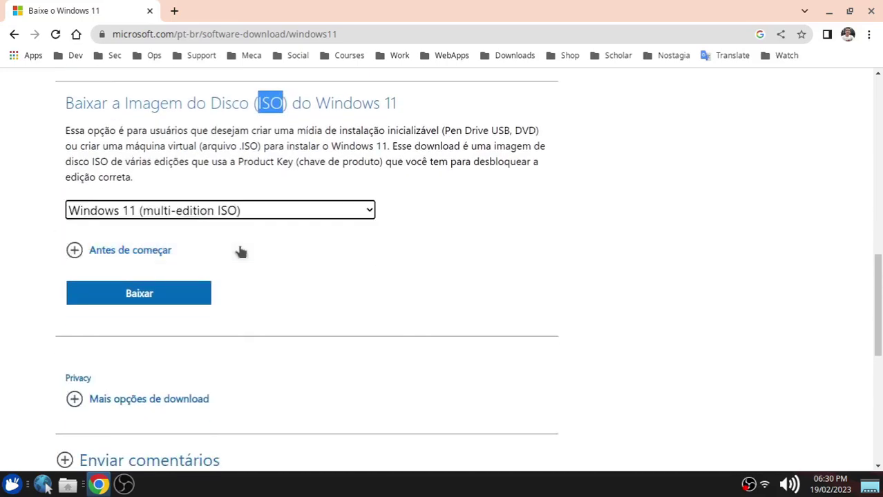
{"action": "left_click", "coordinate": [139, 294]}
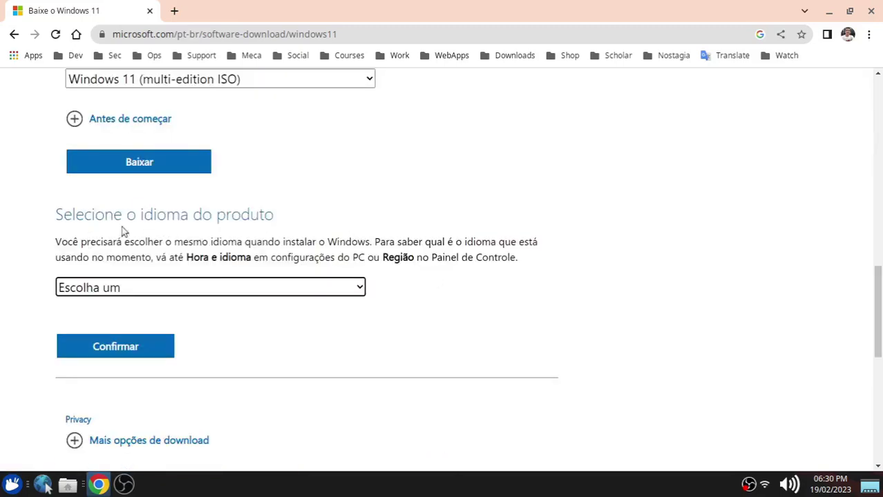
{"action": "left_click", "coordinate": [138, 288]}
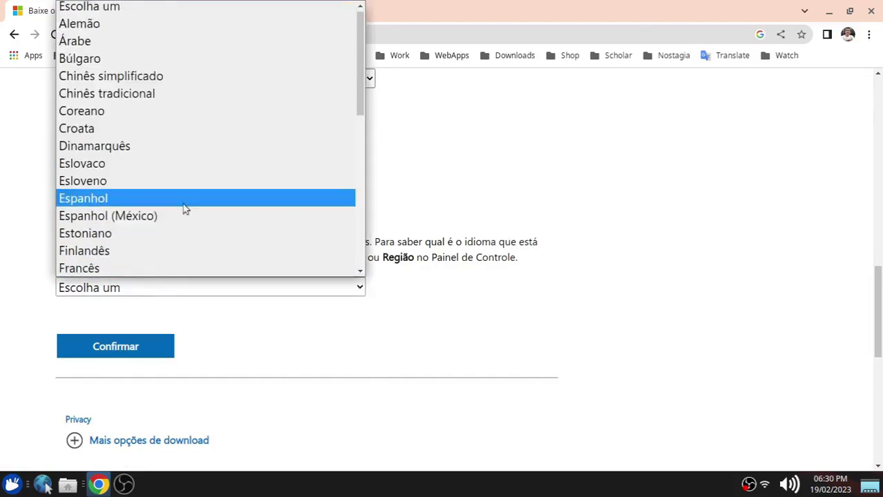
{"action": "scroll", "coordinate": [200, 206], "scroll_direction": "down", "scroll_amount": 5}
{"action": "left_click", "coordinate": [167, 225]}
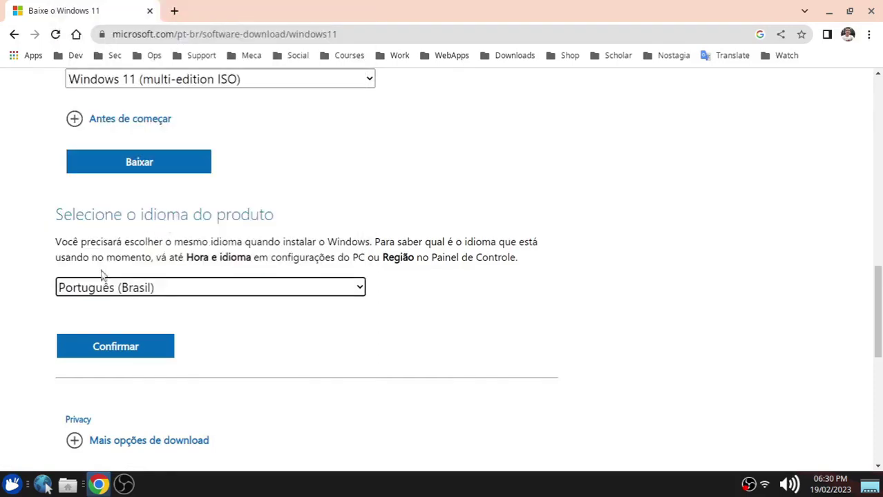
Confirm Português (Brasil), start the 64-bit download, cancel saving the ISO, and minimize Chrome.
{"action": "left_click", "coordinate": [114, 350]}
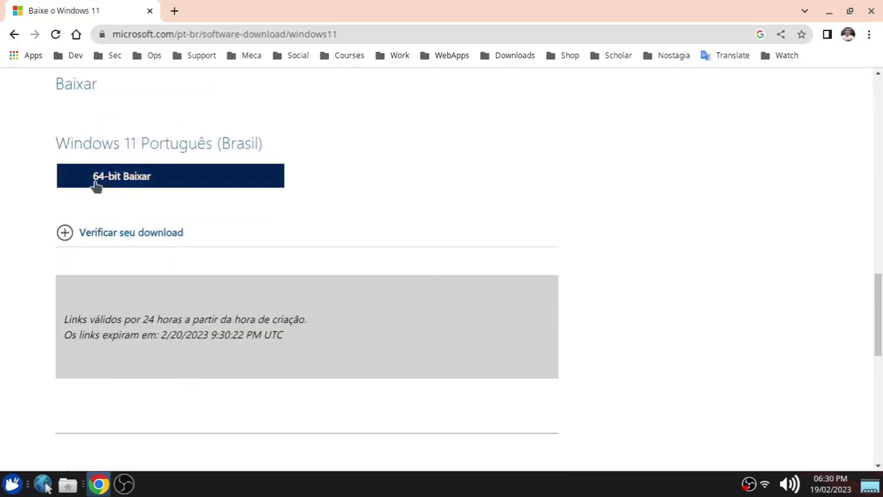
{"action": "left_click", "coordinate": [158, 179]}
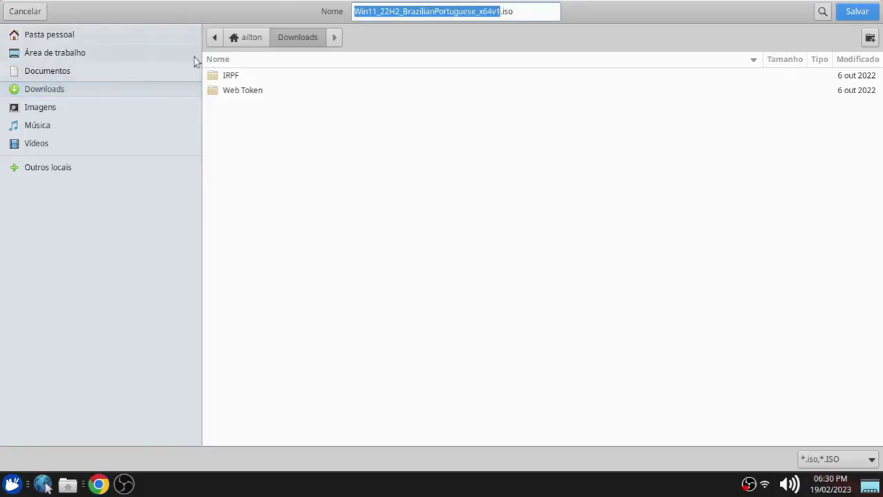
{"action": "left_click", "coordinate": [29, 20]}
{"action": "left_click", "coordinate": [823, 16]}
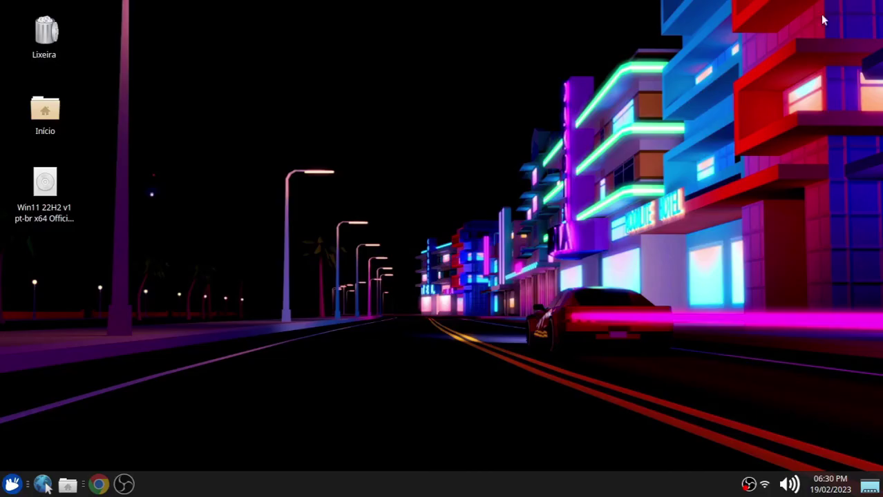
{"action": "left_click", "coordinate": [45, 183]}
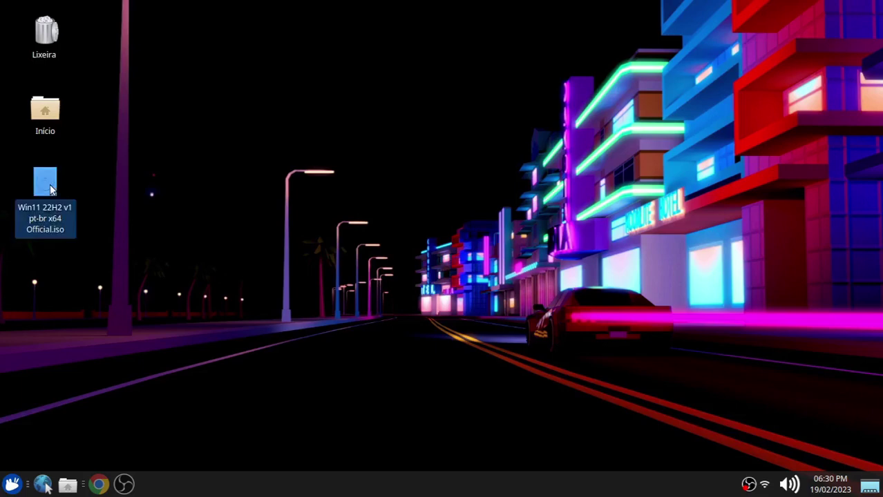
{"action": "left_click", "coordinate": [359, 260]}
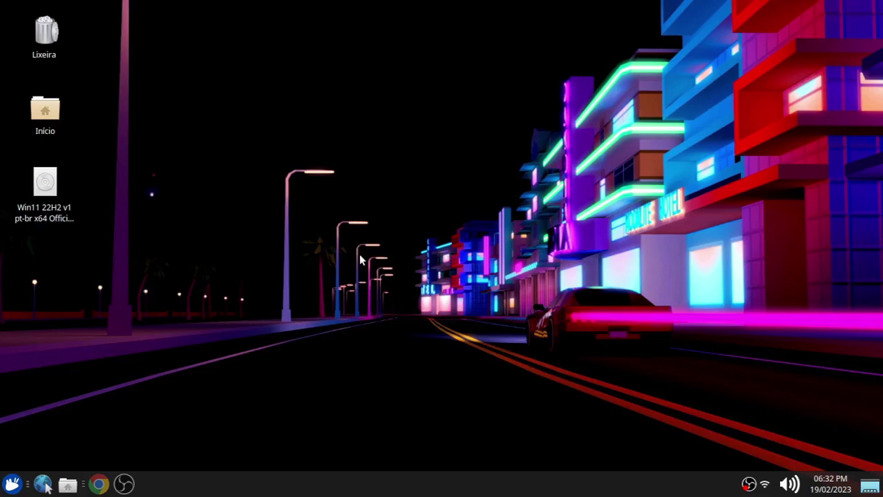
Launch Oracle VM VirtualBox via a 'virtu' menu search and show the Ferramentas welcome page.
{"action": "left_click", "coordinate": [12, 484]}
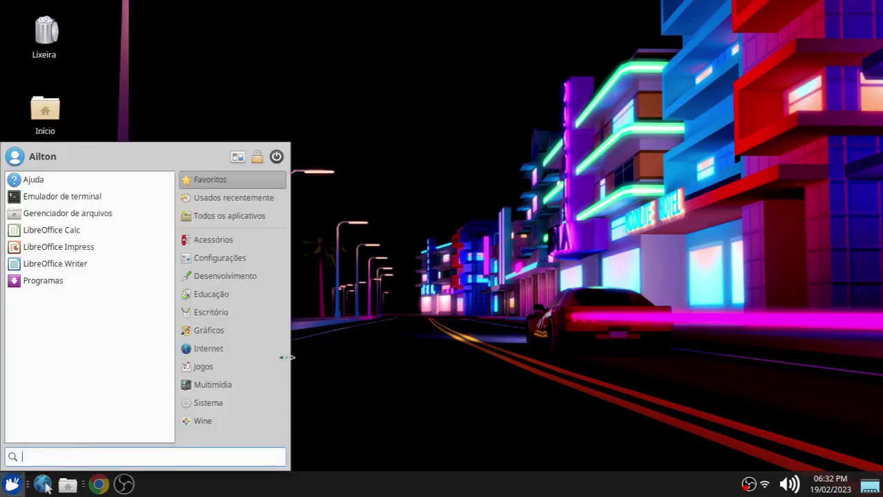
{"action": "type", "text": "virtu"}
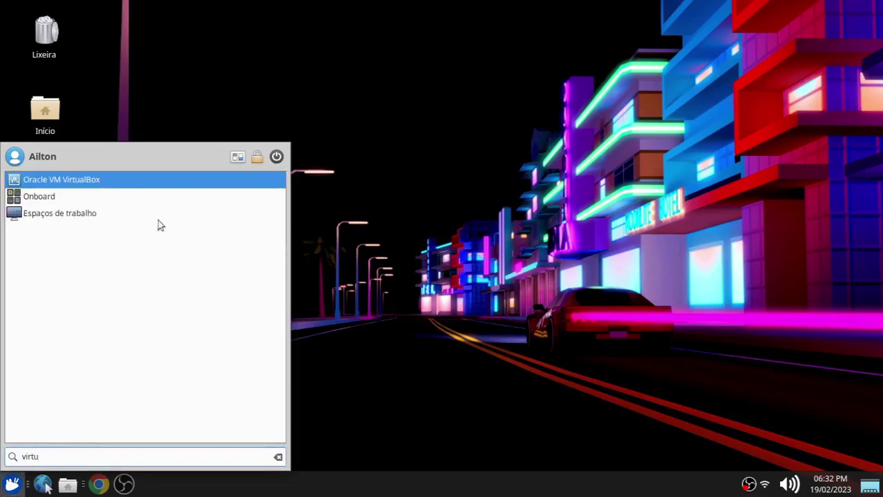
{"action": "left_click", "coordinate": [110, 181]}
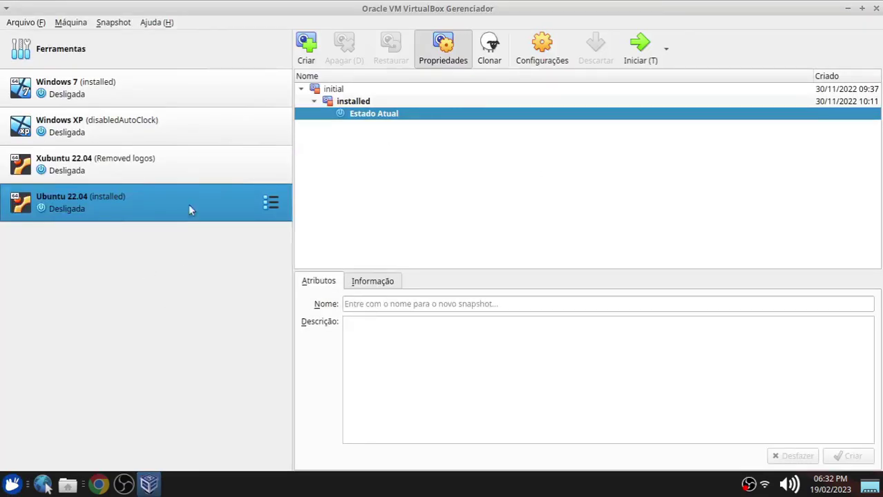
{"action": "left_click", "coordinate": [72, 53]}
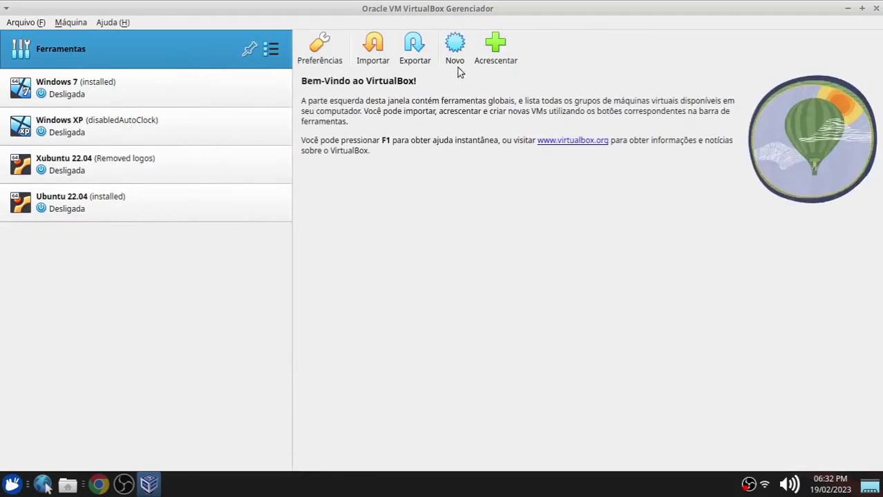
Start a new virtual machine named 'Windows 11' and set its storage folder.
{"action": "left_click", "coordinate": [456, 53]}
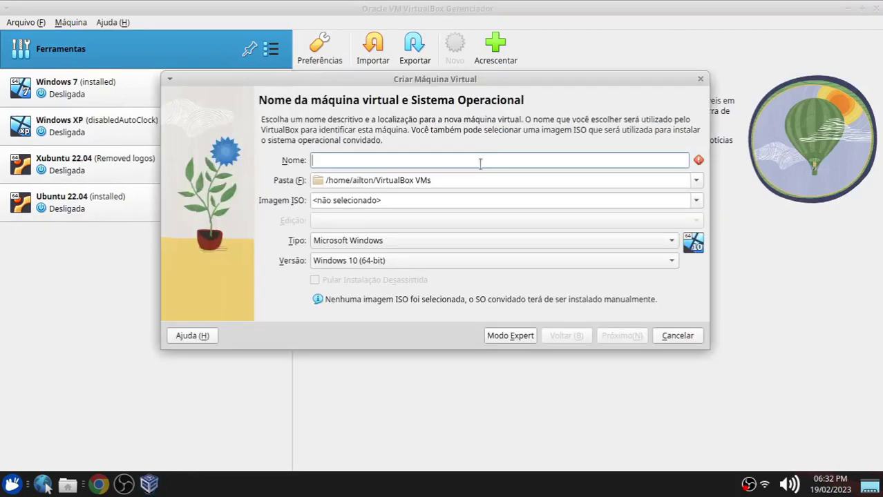
{"action": "type", "text": "Wi"}
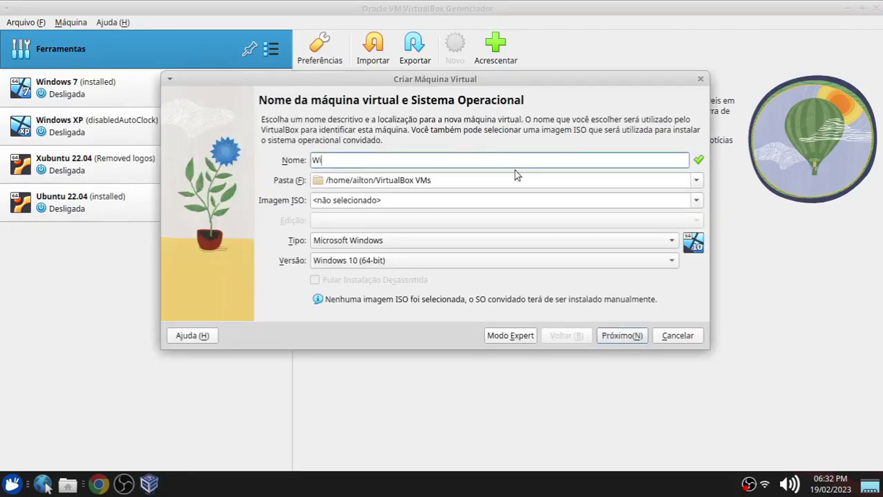
{"action": "type", "text": "ndows 11"}
{"action": "left_click", "coordinate": [461, 181]}
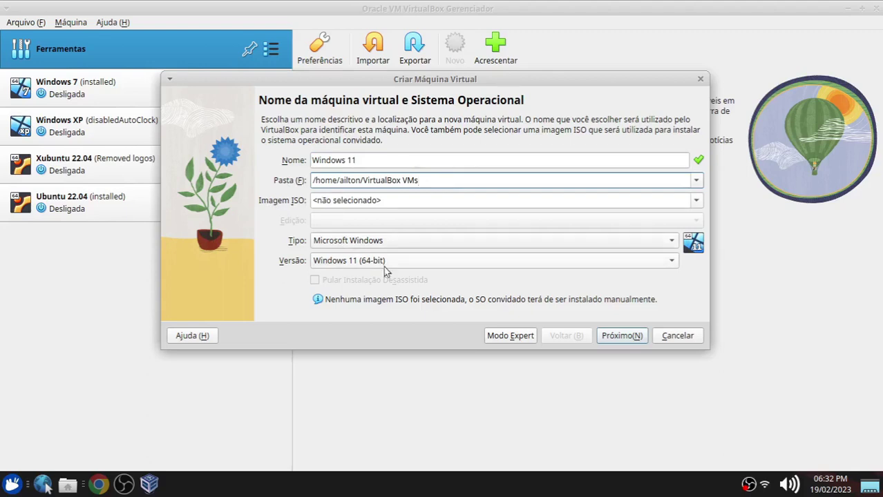
{"action": "left_click", "coordinate": [625, 336]}
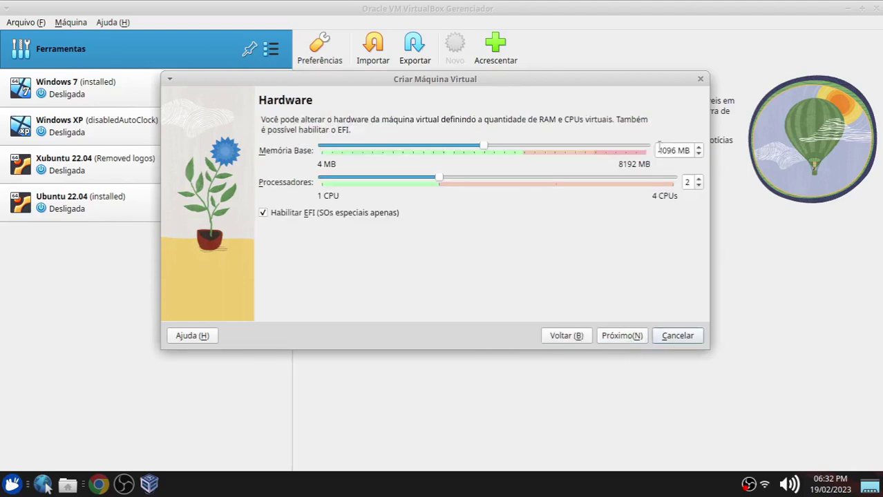
Give it 4096 MB memory, 2 processors and an 80 GB disk, then create it.
{"action": "double_click", "coordinate": [661, 150]}
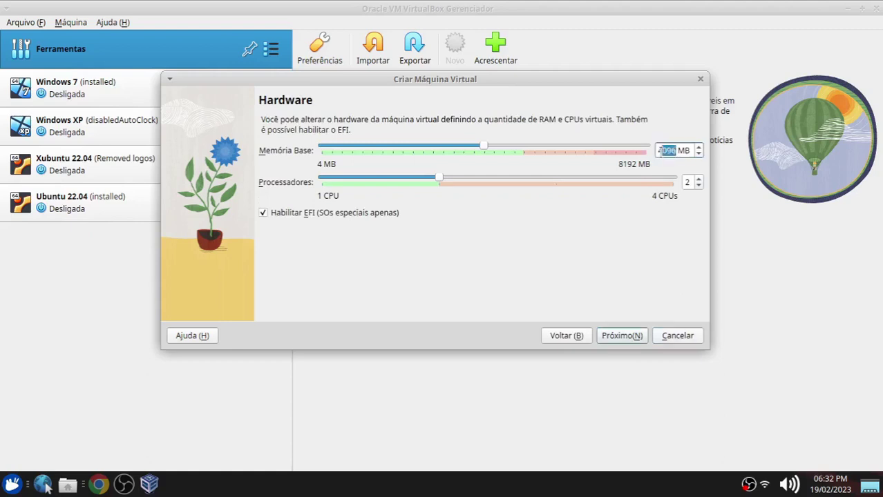
{"action": "left_click", "coordinate": [441, 180]}
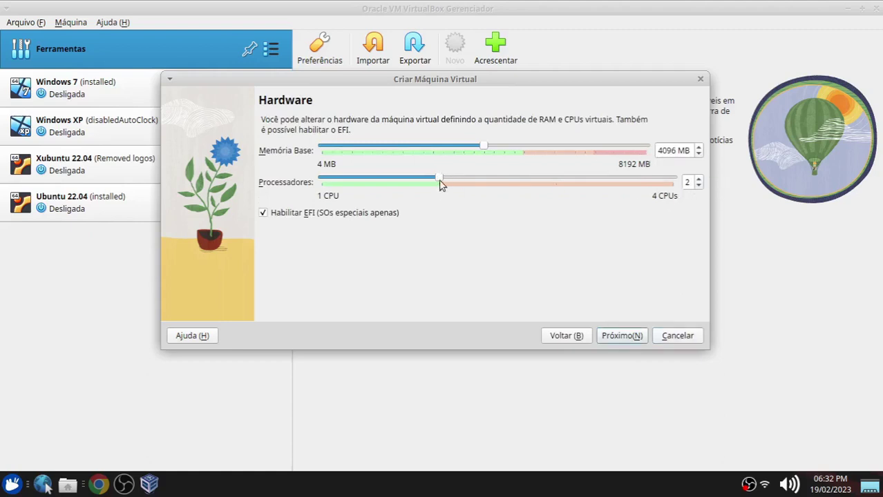
{"action": "left_click", "coordinate": [622, 336]}
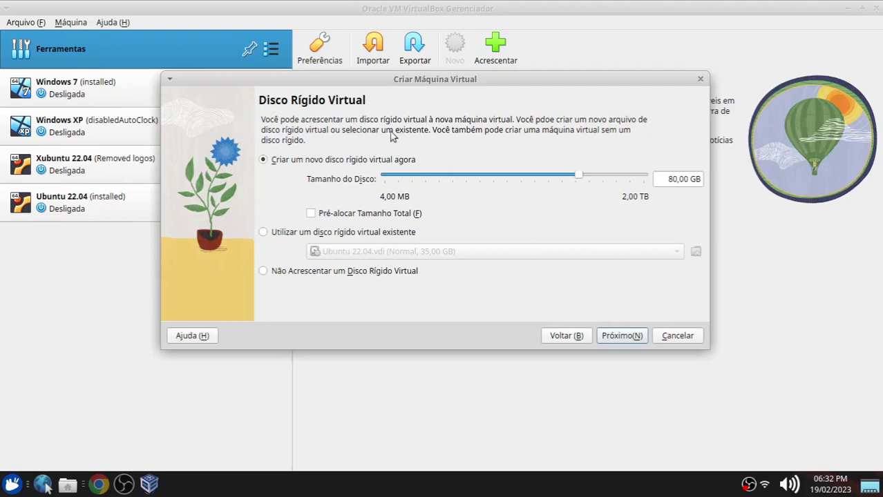
{"action": "left_click", "coordinate": [615, 335]}
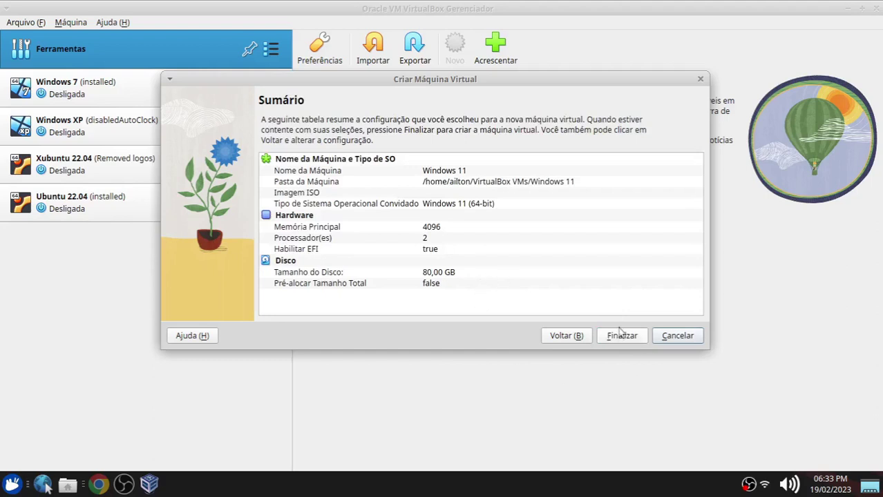
{"action": "left_click", "coordinate": [622, 337]}
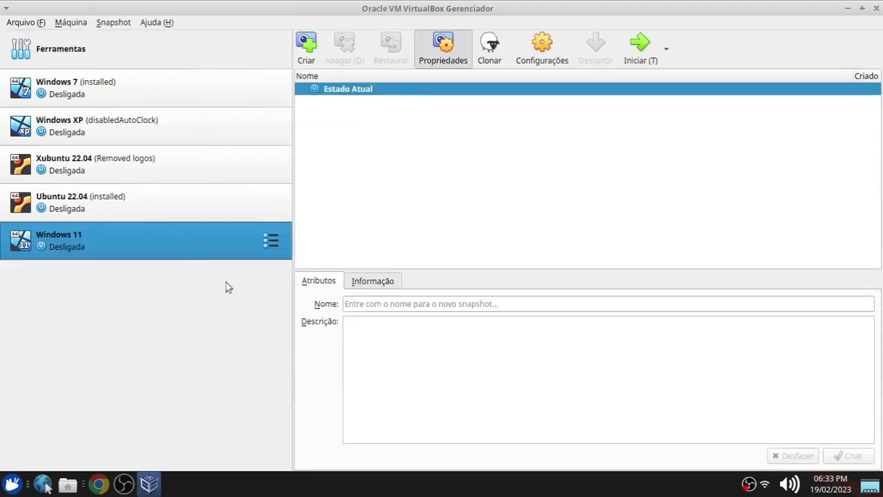
Open the Windows 11 VM's Configurações, review Sistema, Processador and Monitor, then reach Armazenamento.
{"action": "right_click", "coordinate": [76, 238]}
{"action": "left_click", "coordinate": [117, 8]}
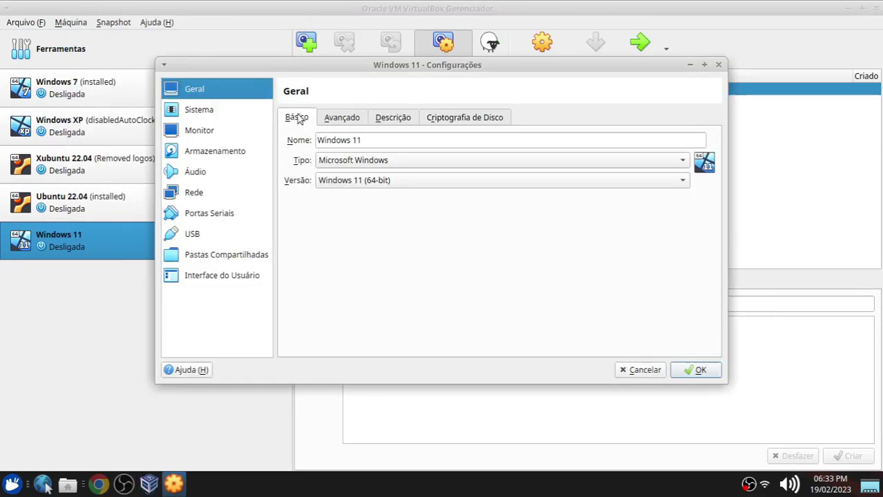
{"action": "left_click", "coordinate": [207, 110]}
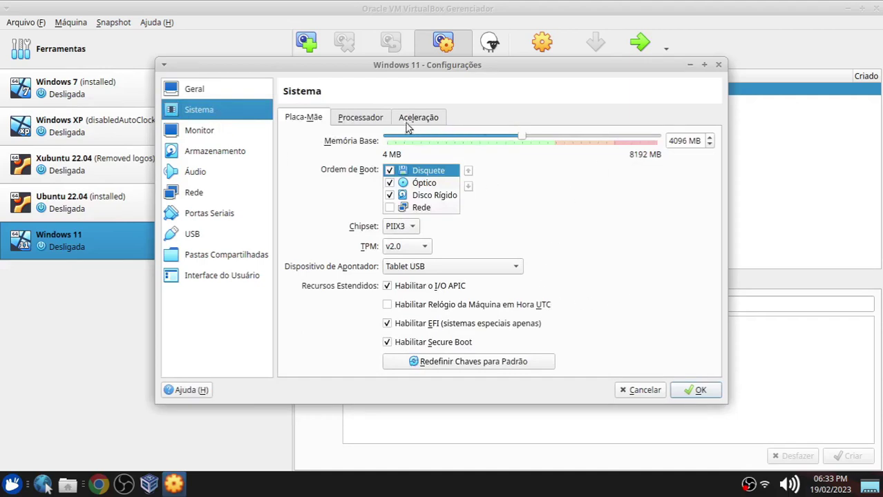
{"action": "left_click", "coordinate": [358, 119]}
{"action": "left_click", "coordinate": [181, 131]}
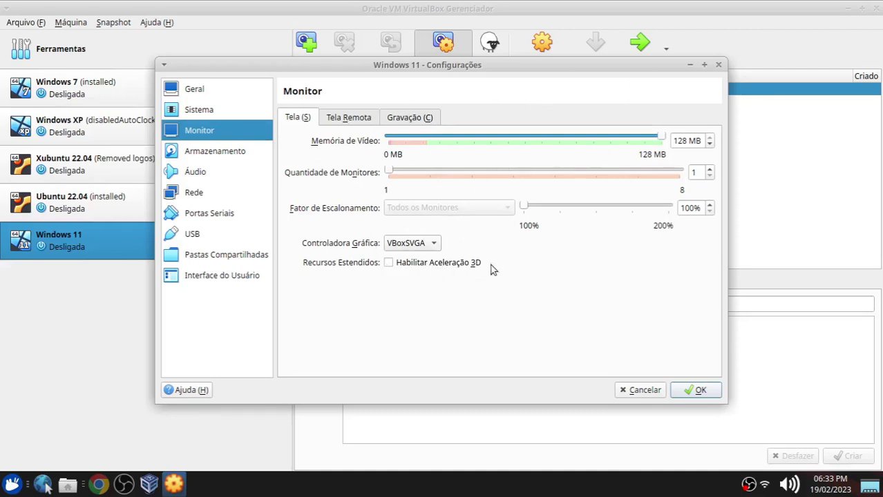
{"action": "left_click", "coordinate": [216, 153]}
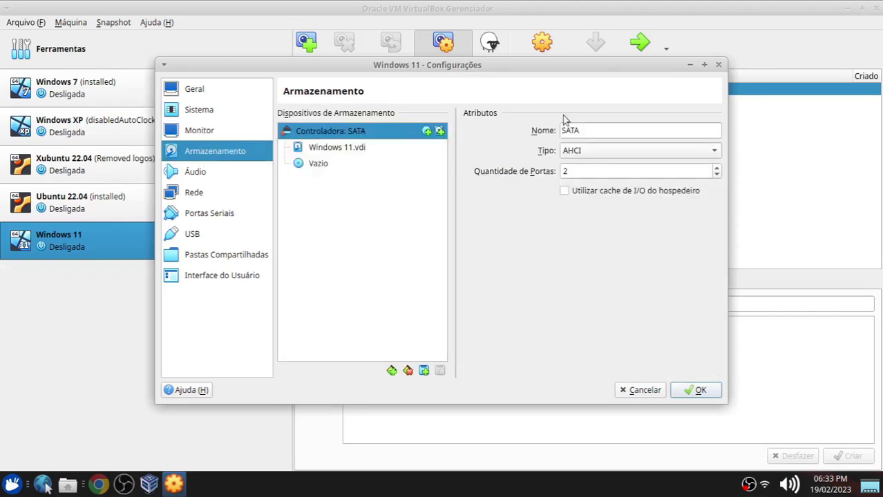
Attach Win11 22H2 v1 pt-br x64 Official.iso from Área de Trabalho to the empty optical drive.
{"action": "left_click", "coordinate": [318, 169]}
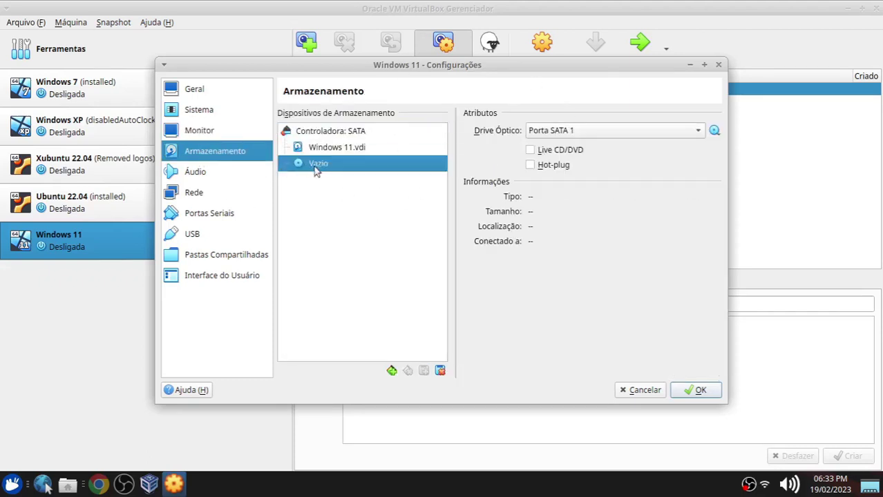
{"action": "left_click", "coordinate": [714, 131]}
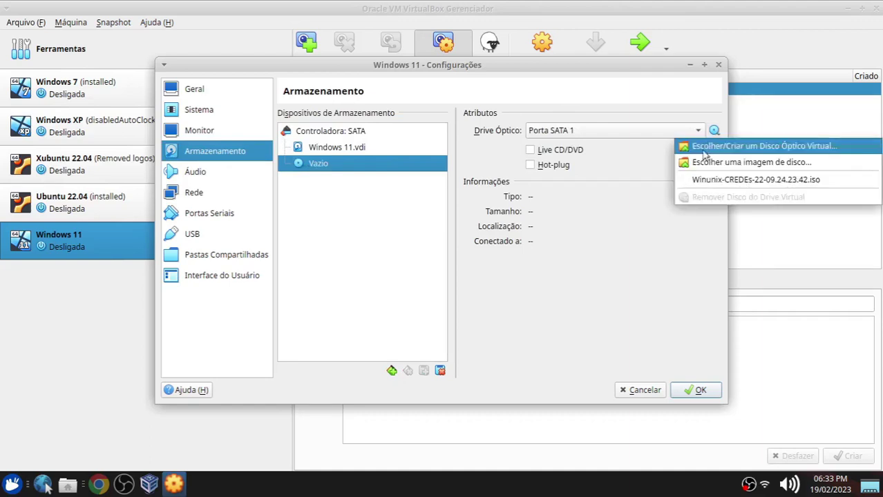
{"action": "left_click", "coordinate": [740, 163]}
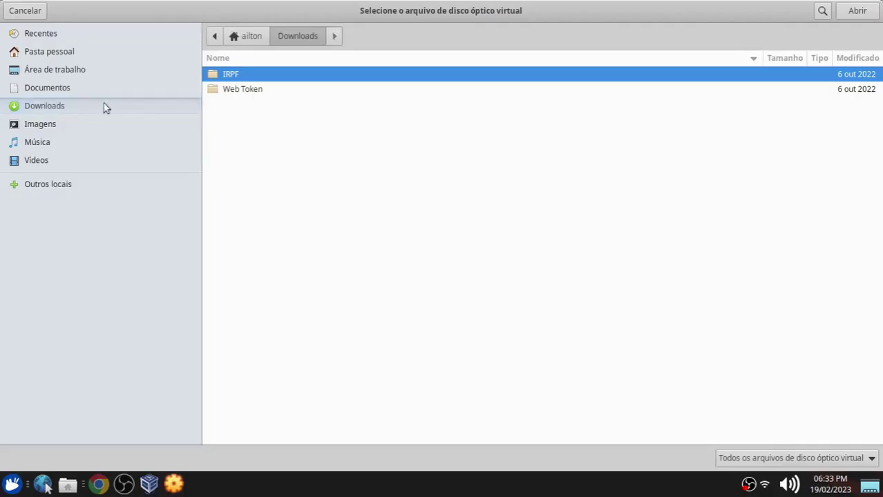
{"action": "left_click", "coordinate": [53, 72]}
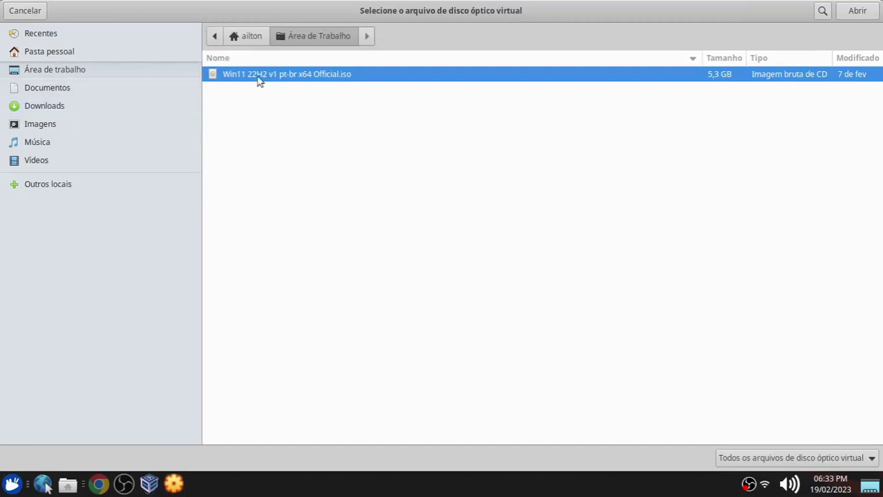
{"action": "double_click", "coordinate": [257, 77]}
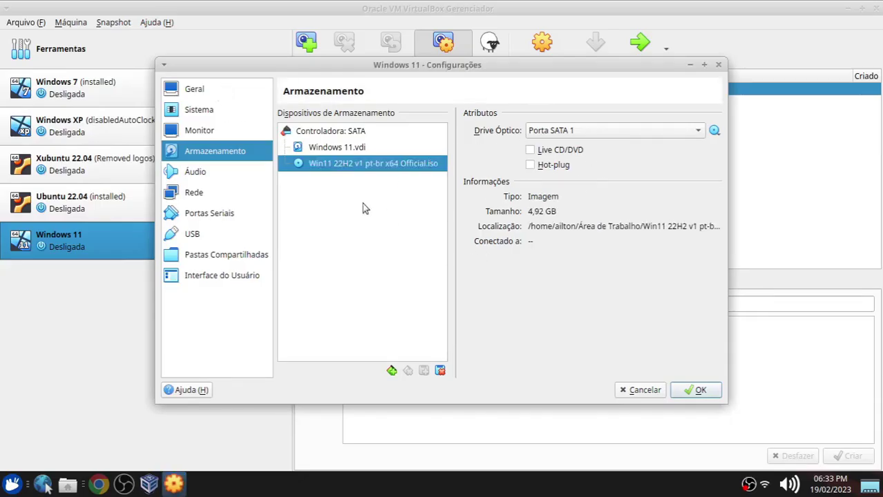
{"action": "left_click", "coordinate": [195, 196]}
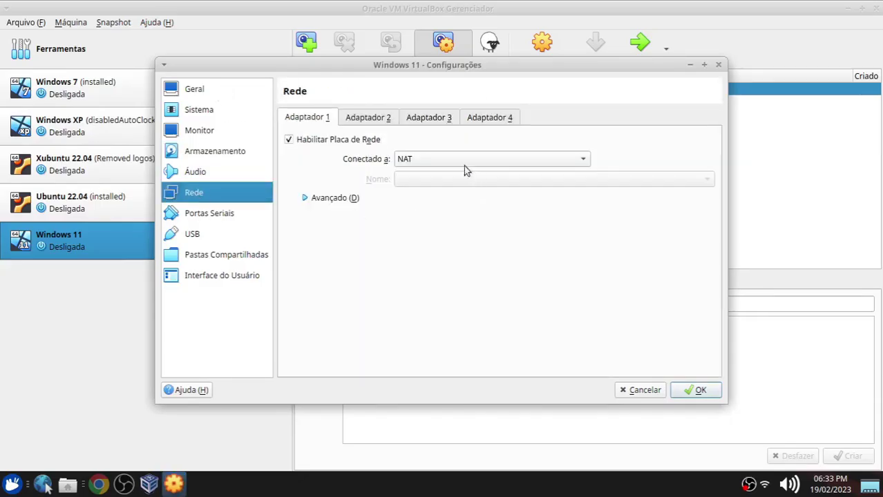
Set adapter 1 to Placa em modo Bridge on wlp1s0 and save the settings.
{"action": "left_click", "coordinate": [427, 160]}
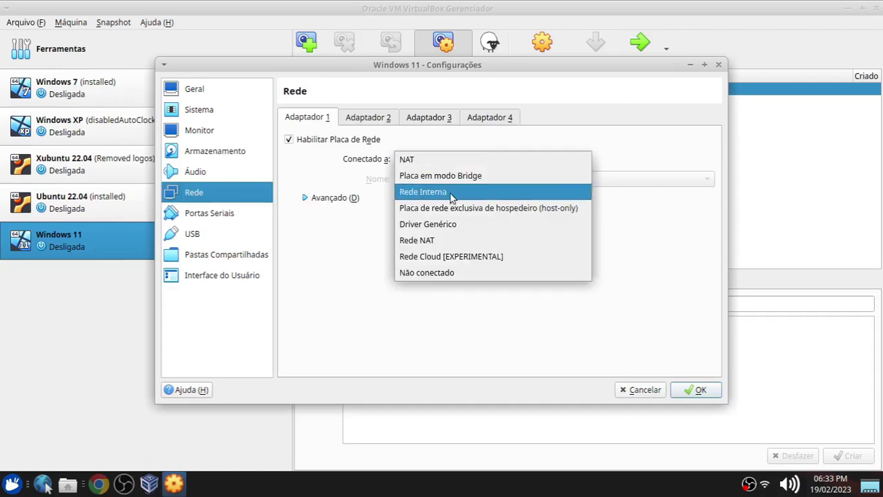
{"action": "left_click", "coordinate": [455, 177]}
{"action": "left_click", "coordinate": [430, 181]}
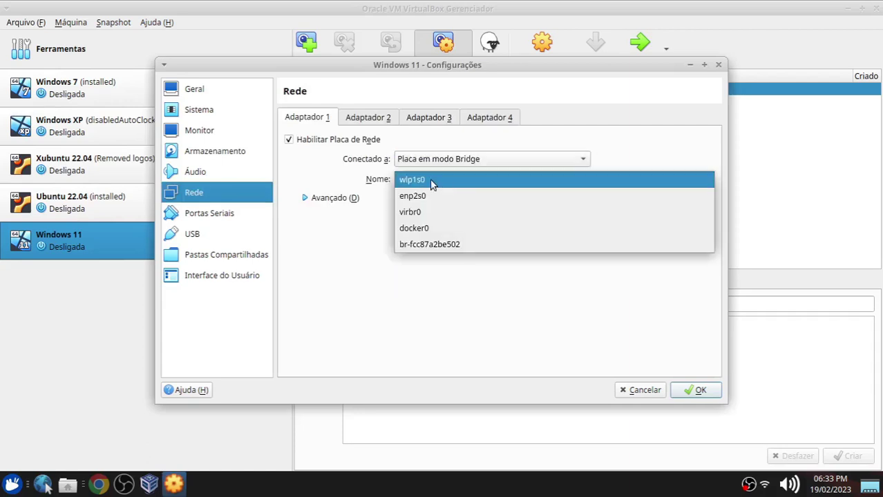
{"action": "left_click", "coordinate": [423, 182]}
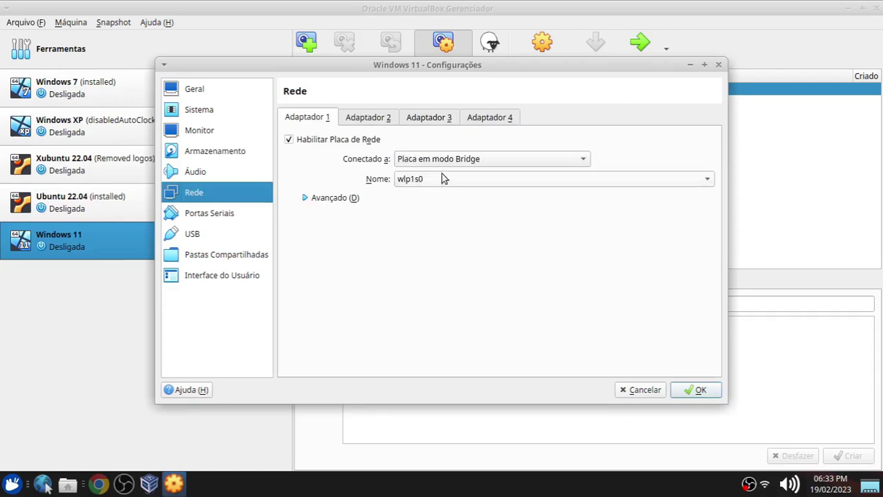
{"action": "left_click", "coordinate": [694, 391]}
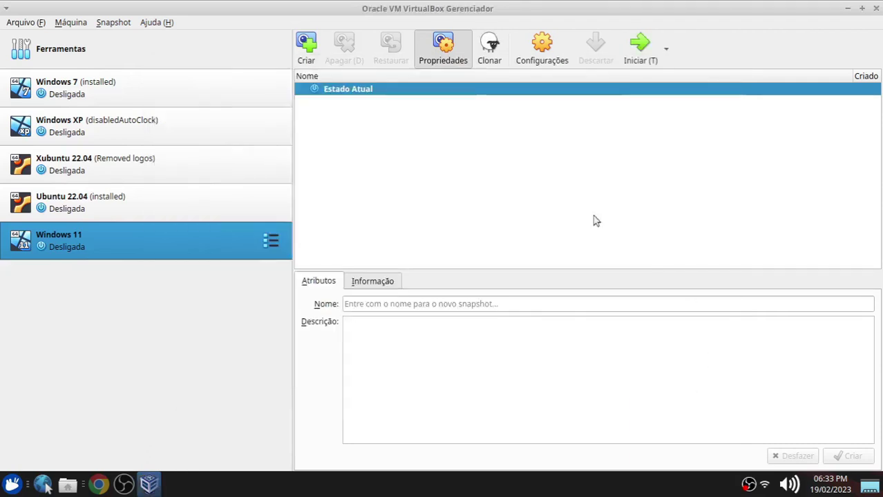
Start the Windows 11 VM fullscreen, reset out of the UEFI shell, and boot from the disc.
{"action": "double_click", "coordinate": [81, 247]}
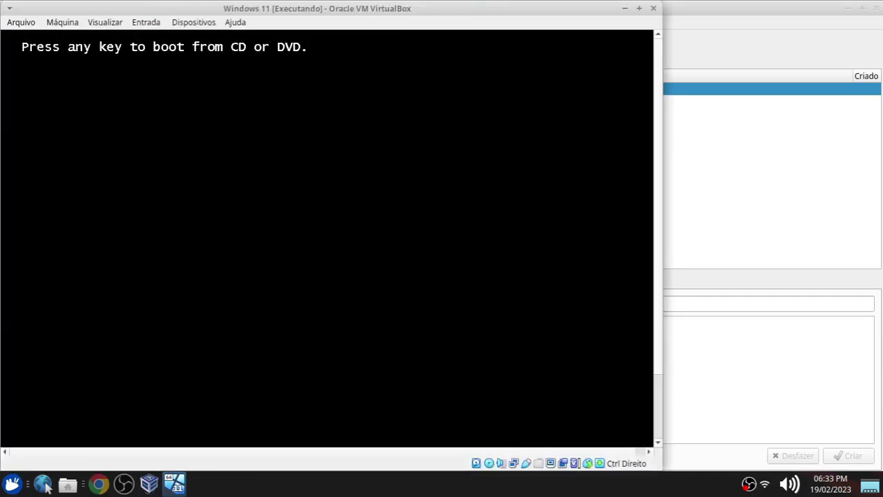
{"action": "key", "text": "ctrl+f"}
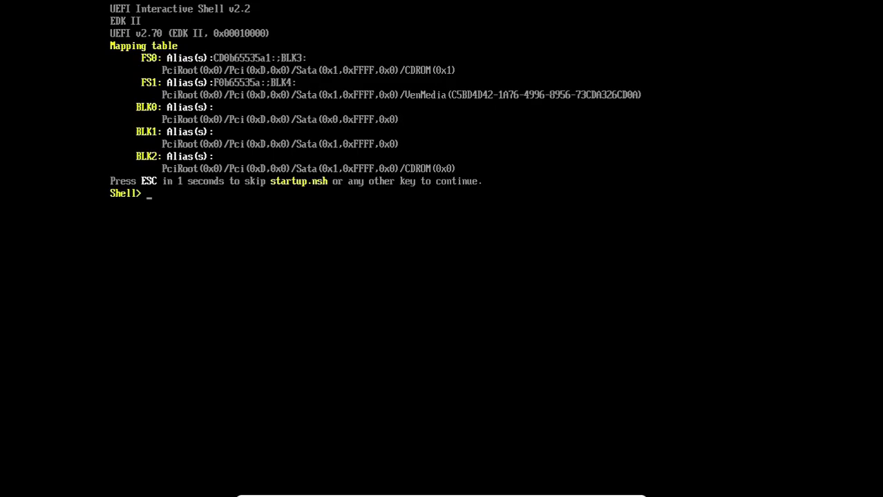
{"action": "key", "text": "ctrl+r"}
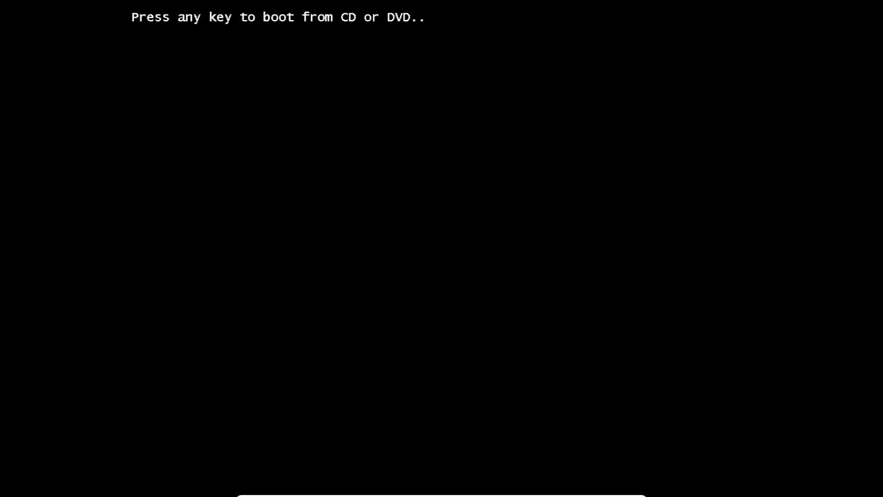
{"action": "key", "text": "Return"}
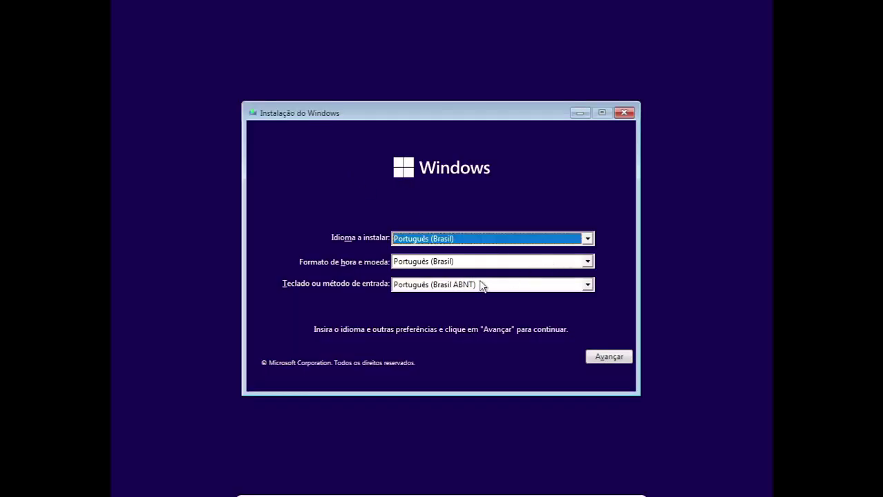
Choose the Português (Brasil ABNT2) keyboard, start installing, and skip the product key.
{"action": "left_click", "coordinate": [477, 286]}
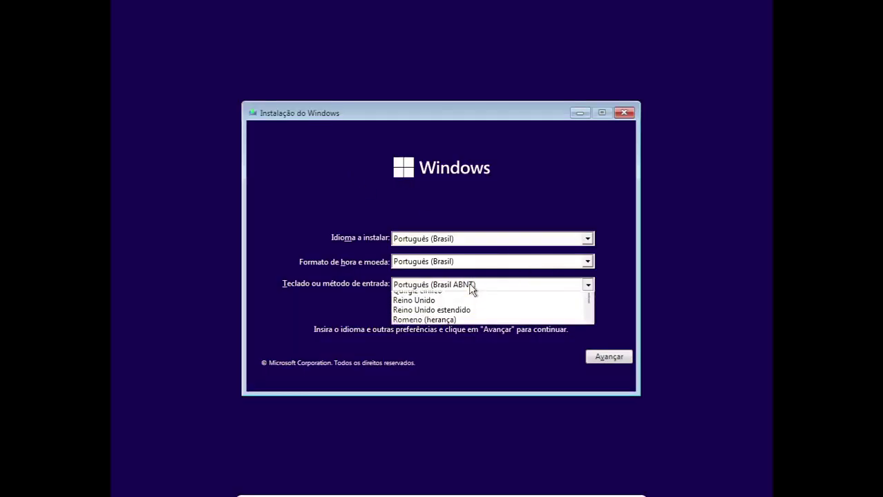
{"action": "left_click", "coordinate": [480, 309]}
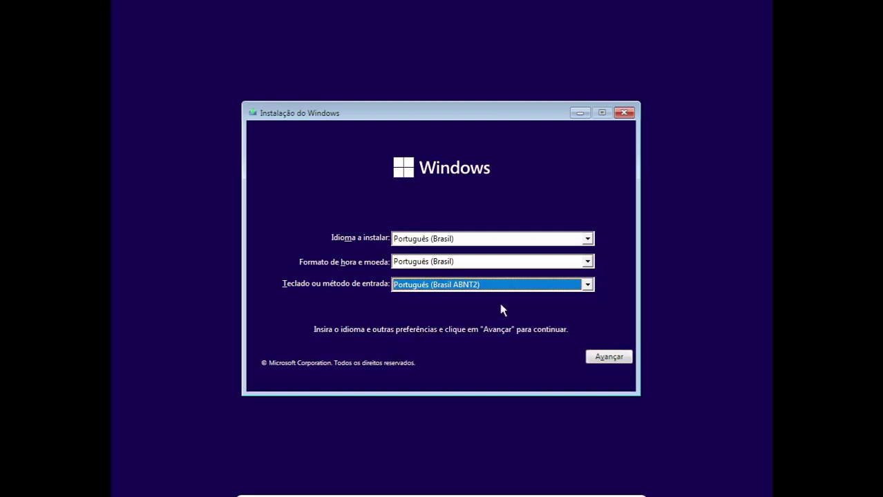
{"action": "left_click", "coordinate": [607, 359]}
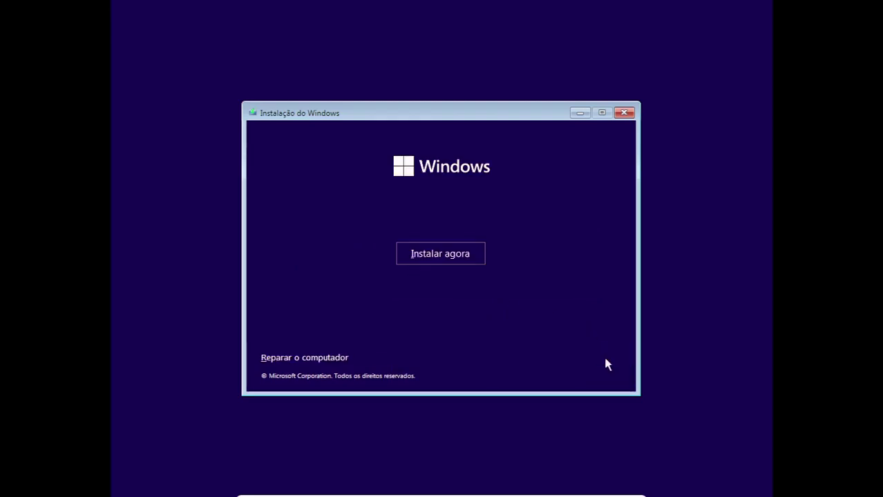
{"action": "left_click", "coordinate": [427, 255]}
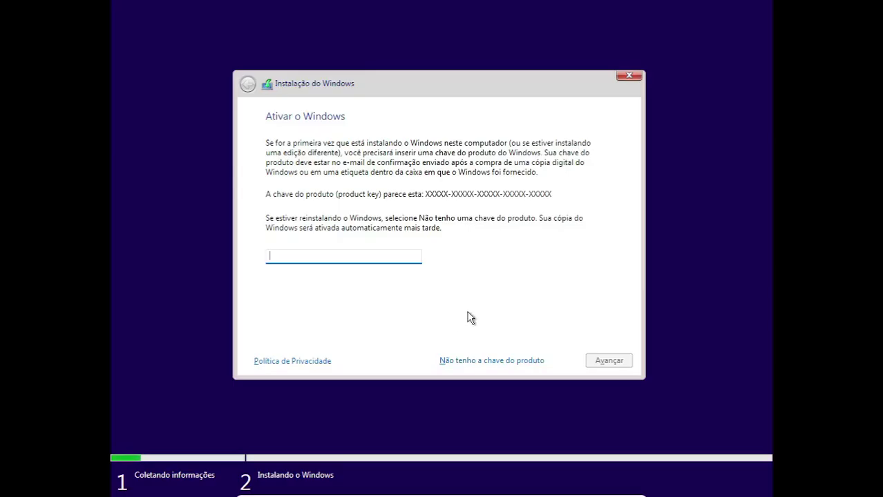
{"action": "left_click", "coordinate": [481, 365]}
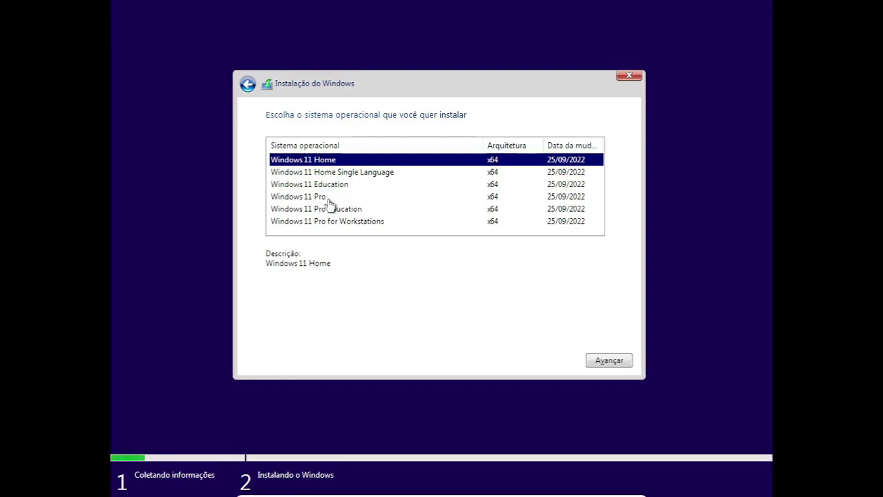
Select Windows 11 Pro and accept the Microsoft licence terms.
{"action": "left_click", "coordinate": [292, 198]}
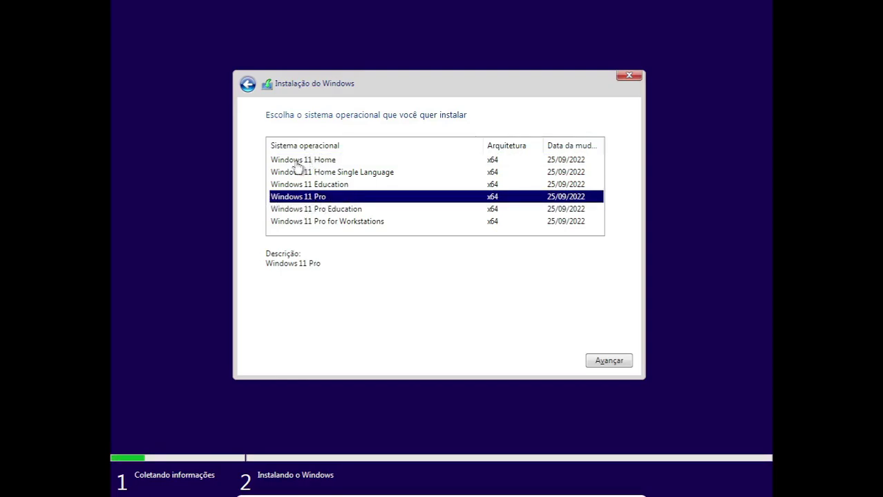
{"action": "left_click", "coordinate": [607, 363]}
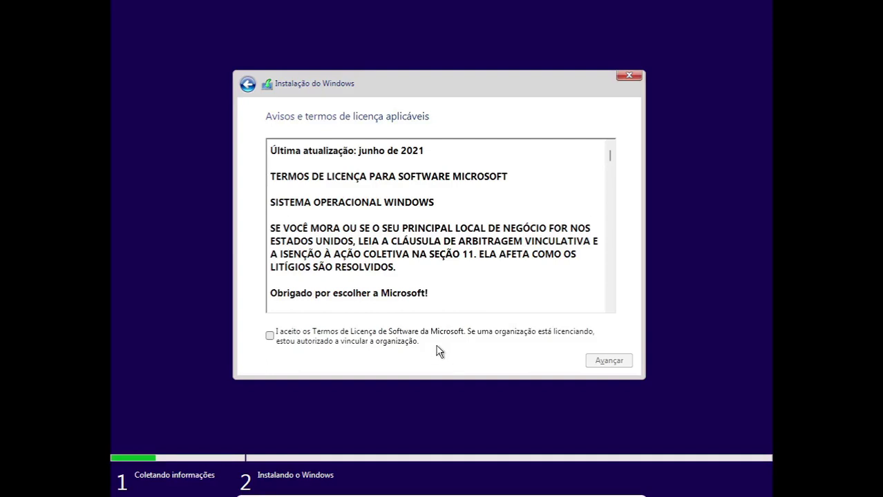
{"action": "left_click", "coordinate": [385, 341]}
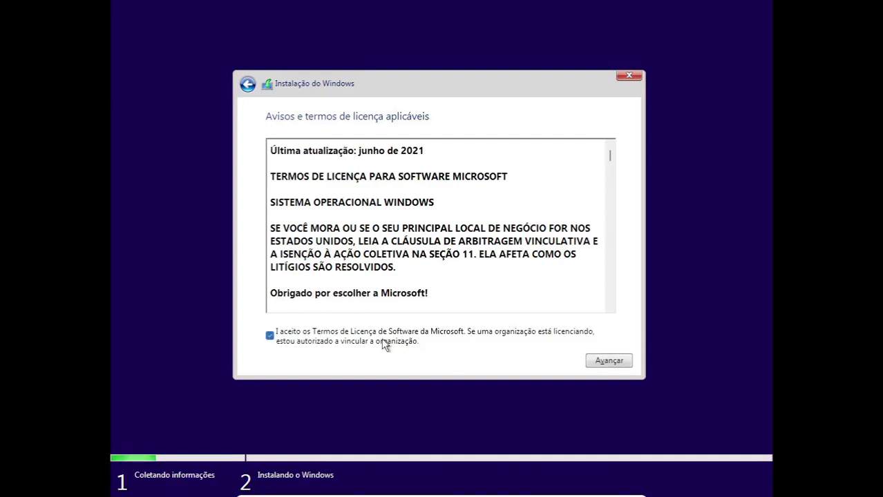
{"action": "left_click", "coordinate": [605, 364]}
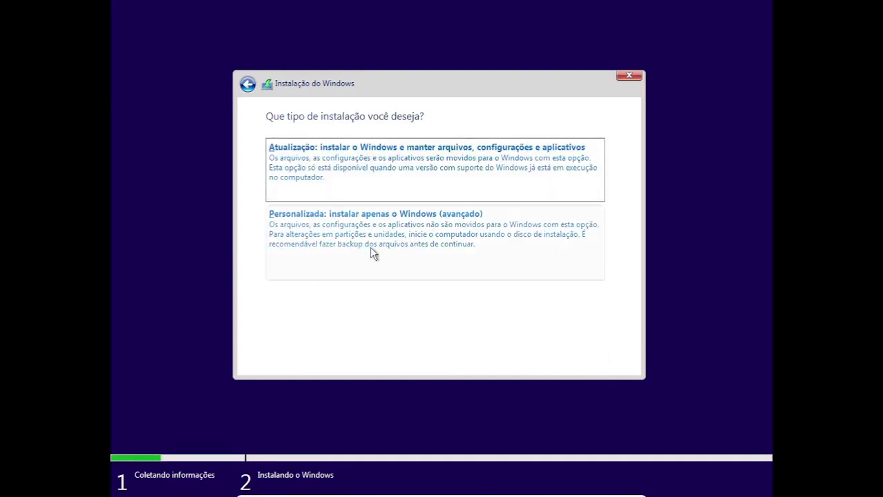
Do a custom install of Windows onto a new 81920 MB partition (Partição 3), then leave full screen.
{"action": "left_click", "coordinate": [334, 248]}
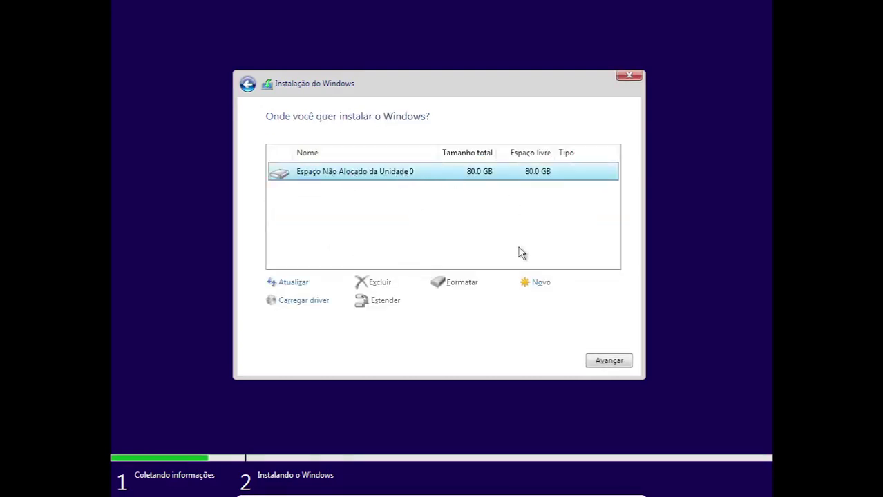
{"action": "left_click", "coordinate": [543, 293]}
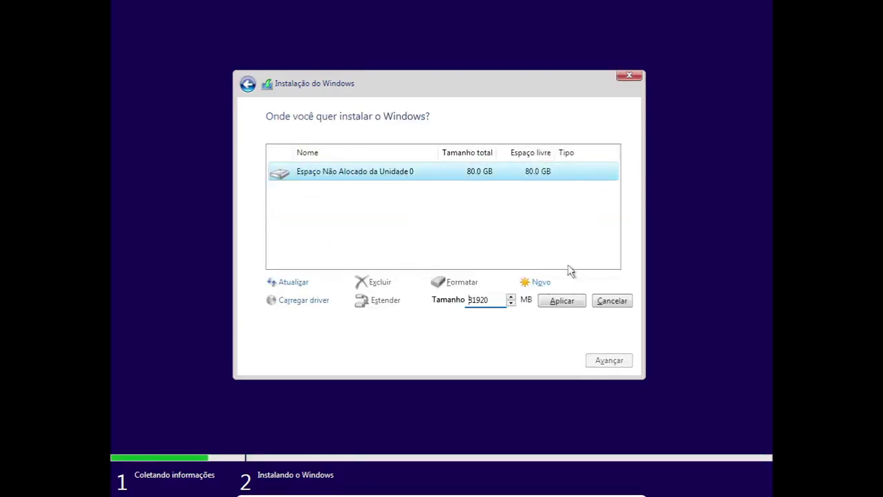
{"action": "left_click", "coordinate": [571, 304]}
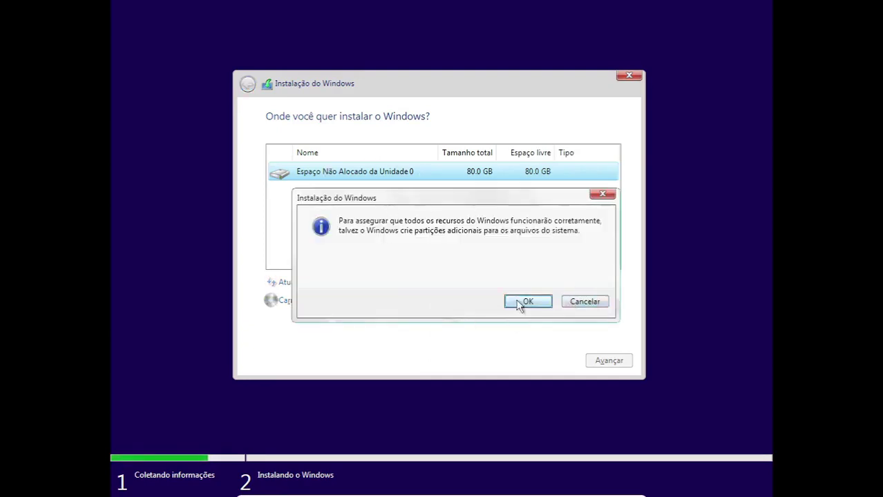
{"action": "left_click", "coordinate": [525, 302]}
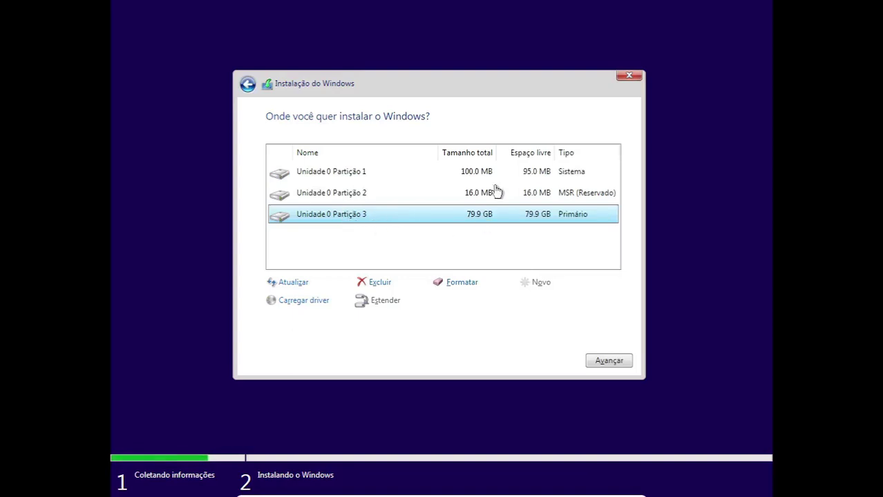
{"action": "left_click", "coordinate": [609, 361]}
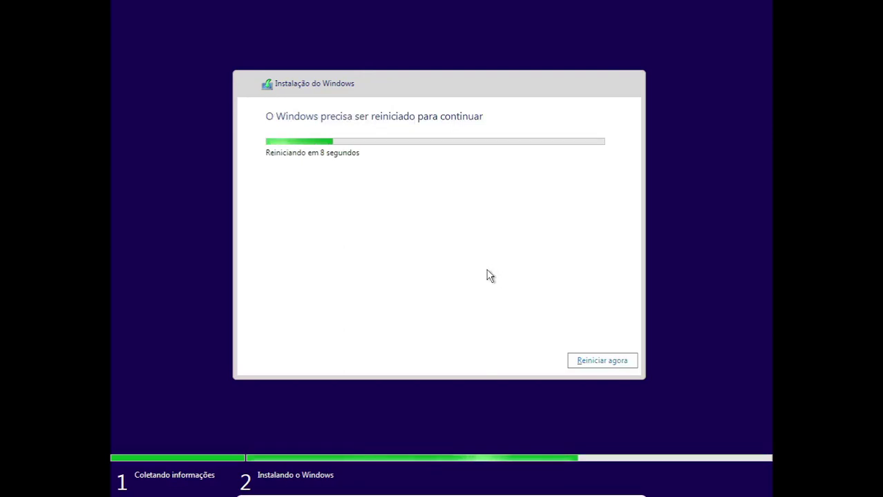
{"action": "key", "text": "ctrl+f"}
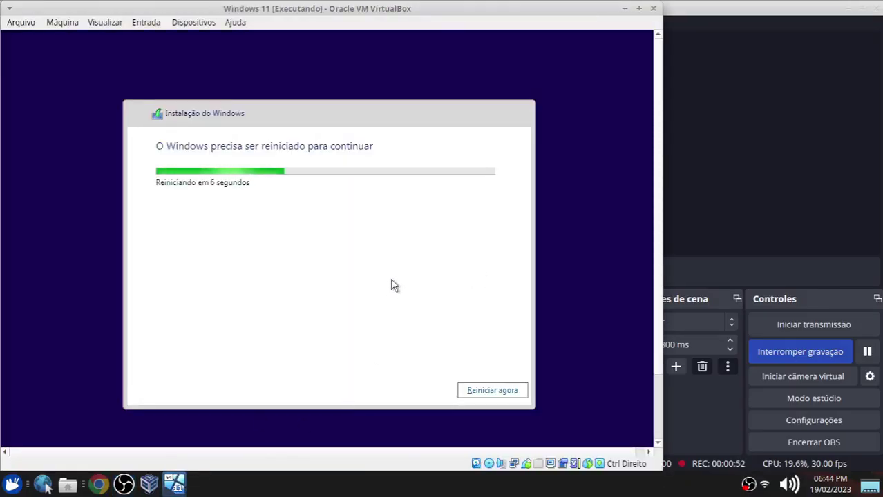
Power off the Windows 11 virtual machine.
{"action": "left_click", "coordinate": [652, 9]}
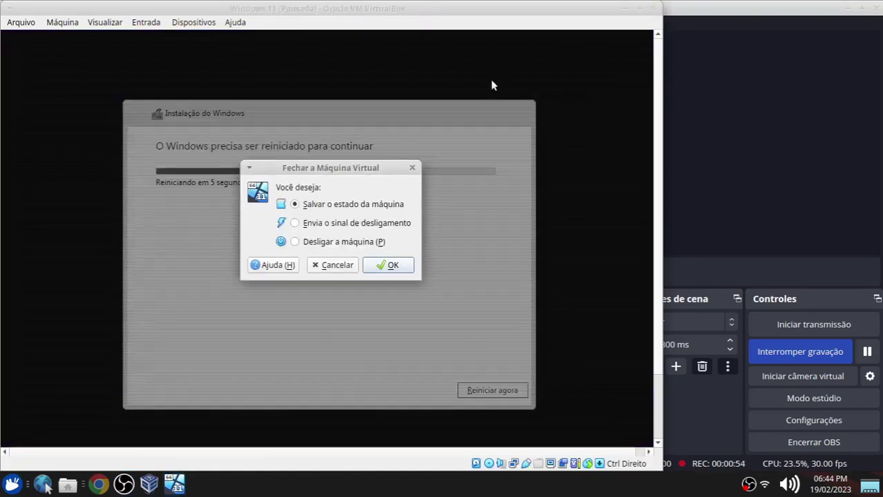
{"action": "left_click", "coordinate": [295, 241]}
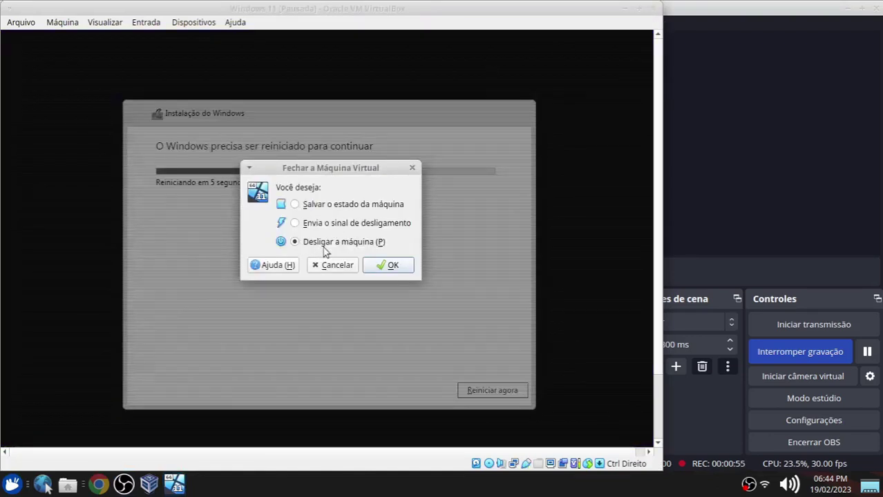
{"action": "left_click", "coordinate": [391, 266]}
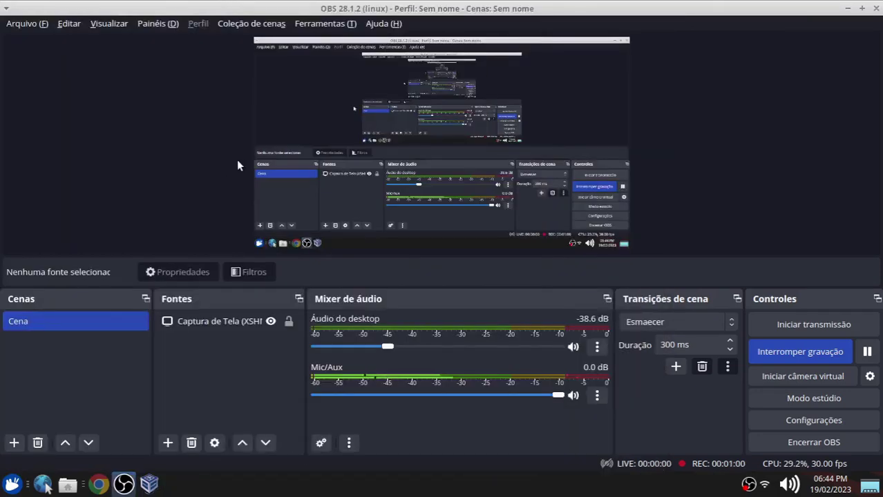
Save a snapshot of Windows 11 named 'installed'.
{"action": "left_click", "coordinate": [150, 485]}
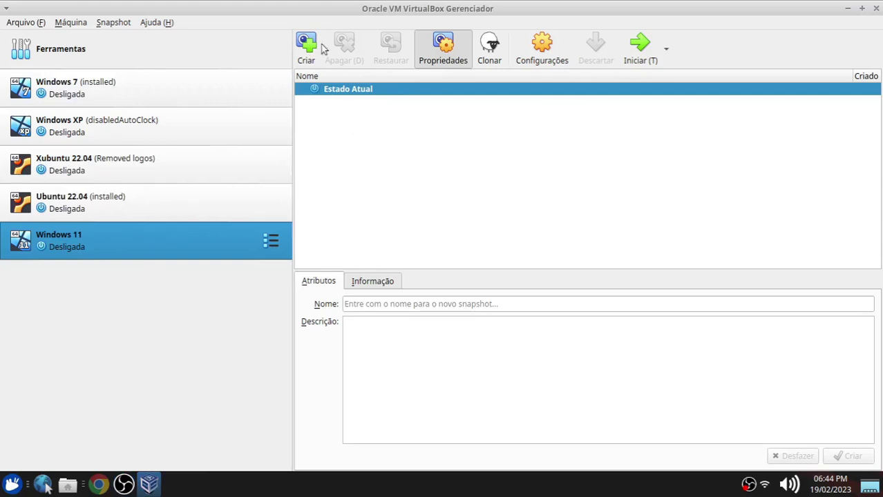
{"action": "left_click", "coordinate": [307, 46]}
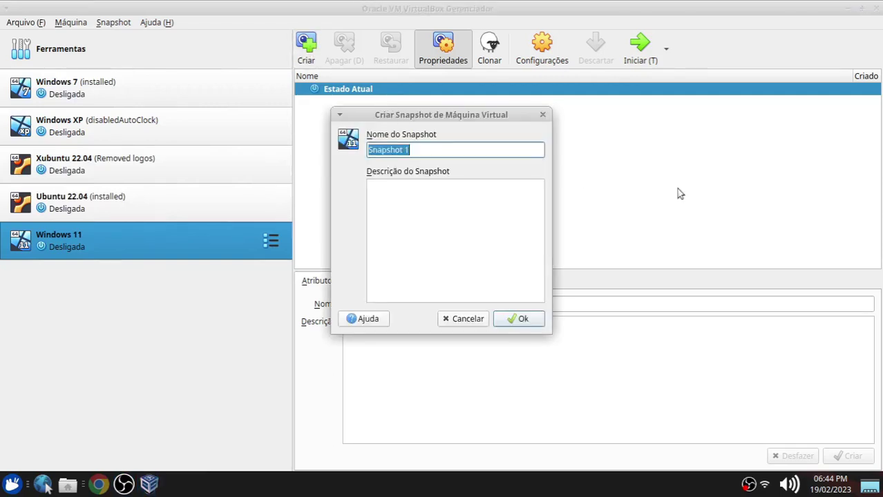
{"action": "type", "text": "installed"}
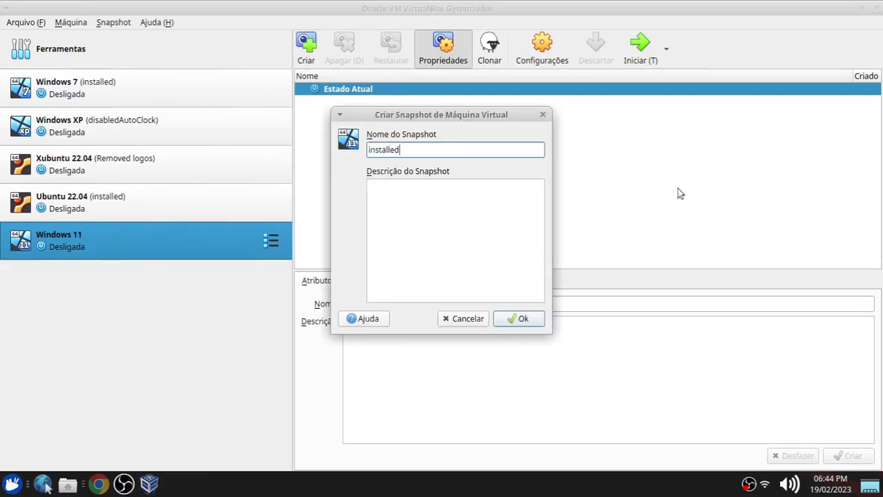
{"action": "left_click", "coordinate": [513, 319]}
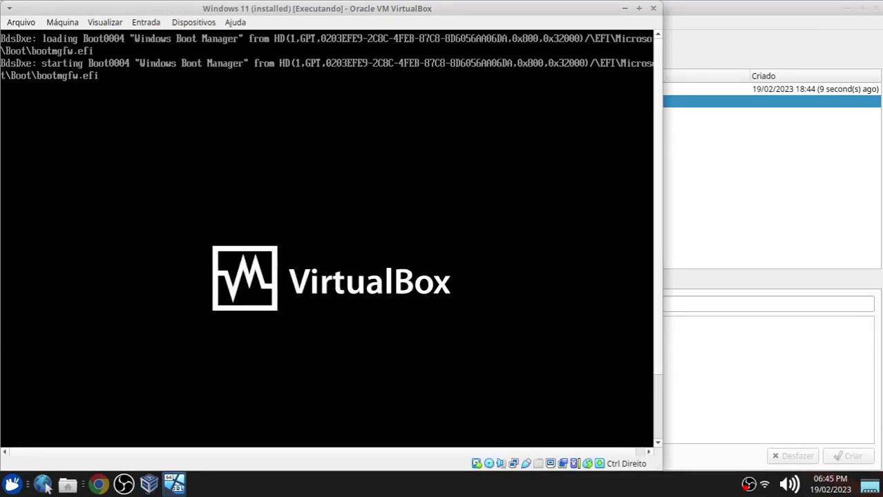
Uncheck 'Conectar Placa de Rede' on the VM's network adapter, then return to full screen.
{"action": "key", "text": "ctrl+f"}
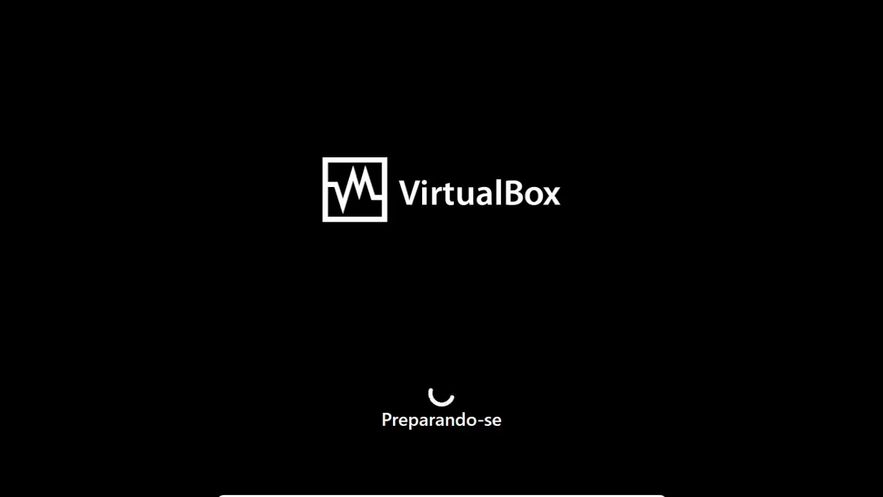
{"action": "key", "text": "alt+Tab"}
{"action": "key", "text": "alt+Tab"}
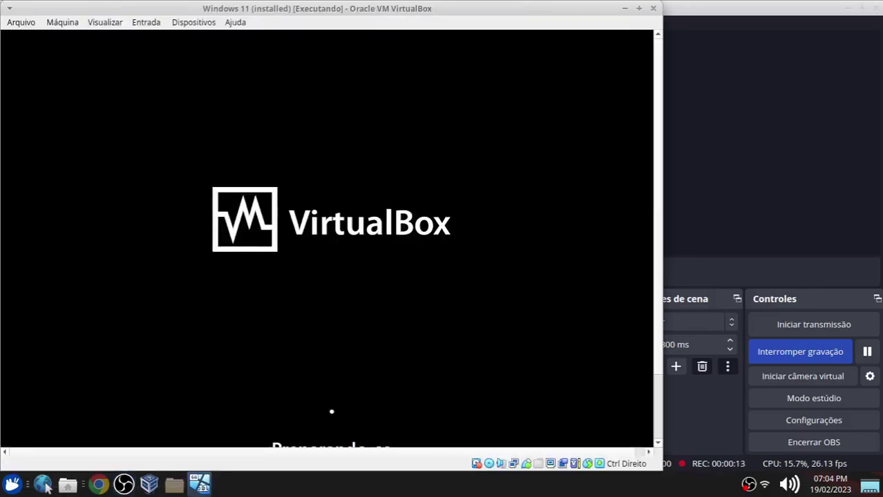
{"action": "right_click", "coordinate": [513, 464]}
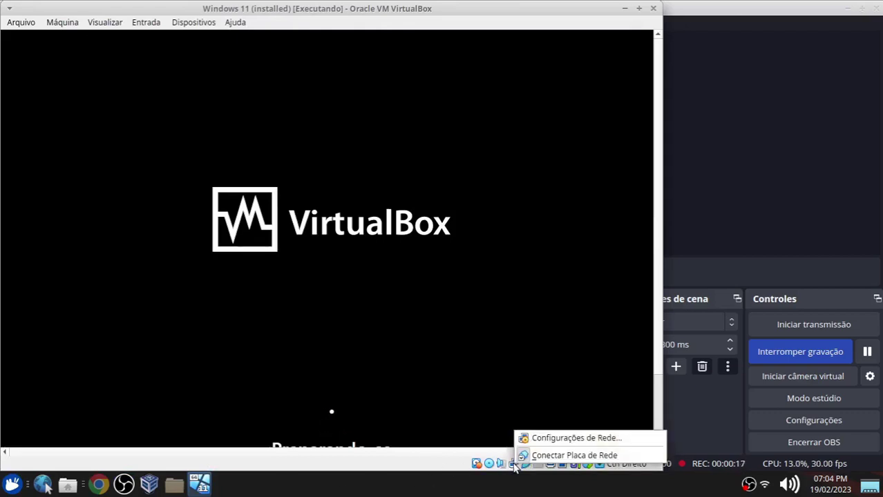
{"action": "left_click", "coordinate": [563, 456]}
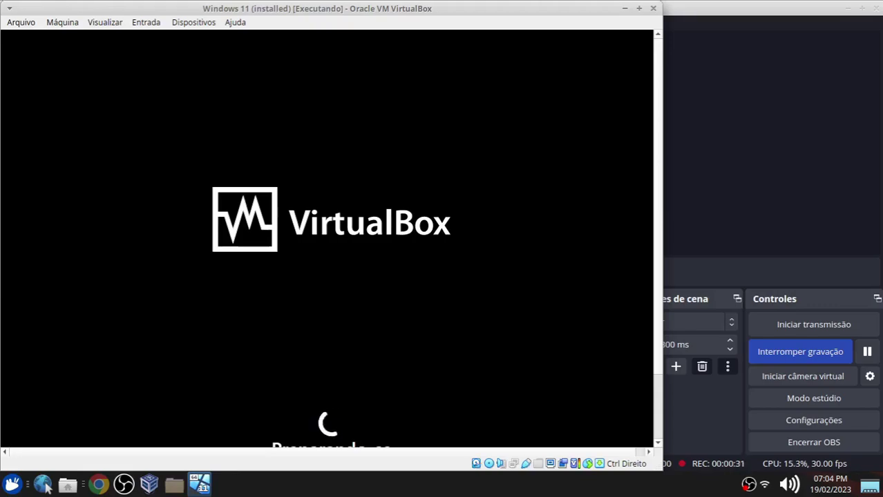
{"action": "key", "text": "Control_R+f"}
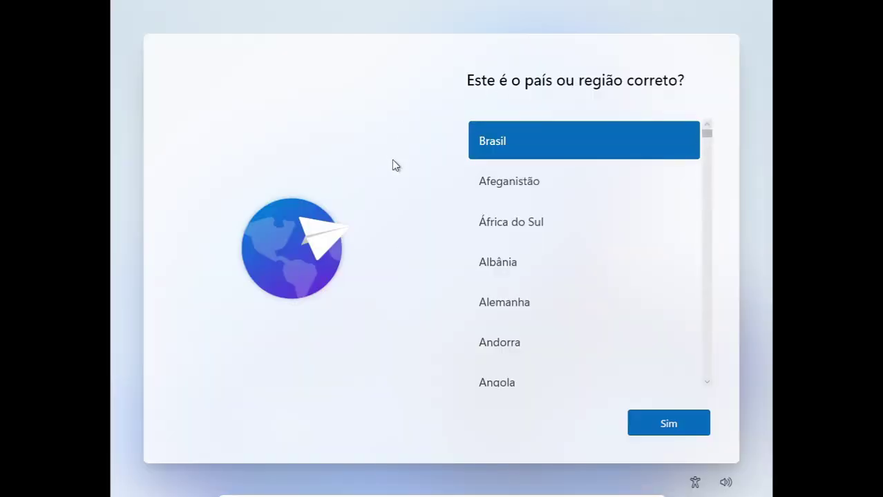
Confirm Brasil and the Português (Brasil ABNT2) layout, skipping a second keyboard layout.
{"action": "left_click", "coordinate": [670, 424]}
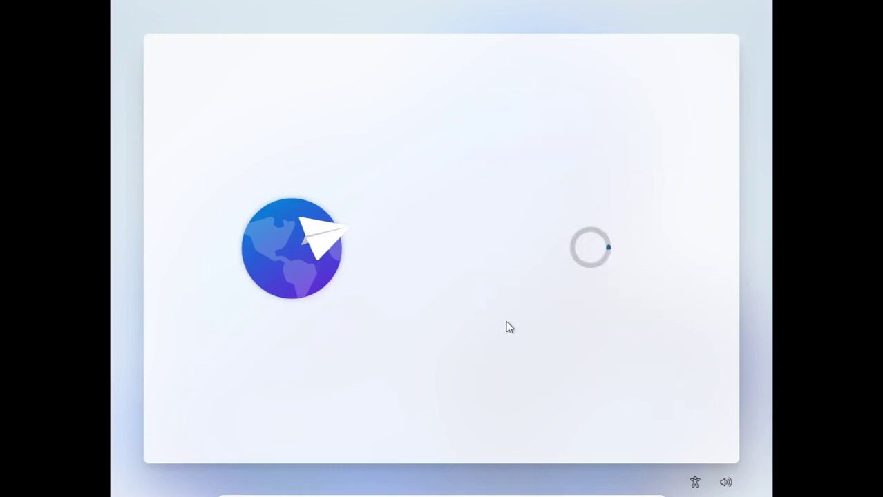
{"action": "left_click", "coordinate": [532, 269]}
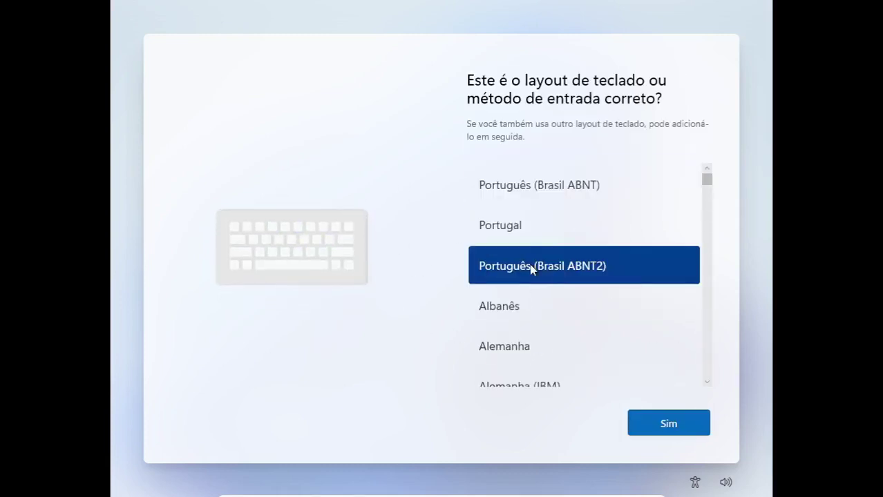
{"action": "left_click", "coordinate": [671, 432]}
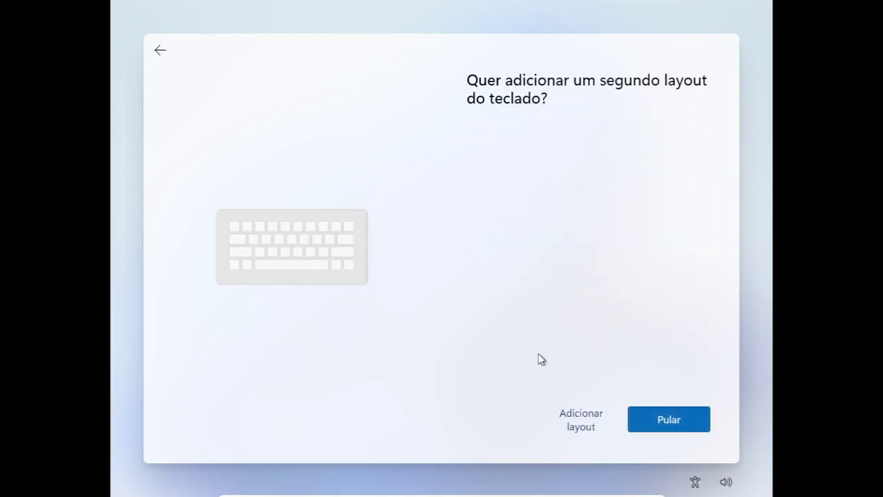
{"action": "left_click", "coordinate": [674, 420]}
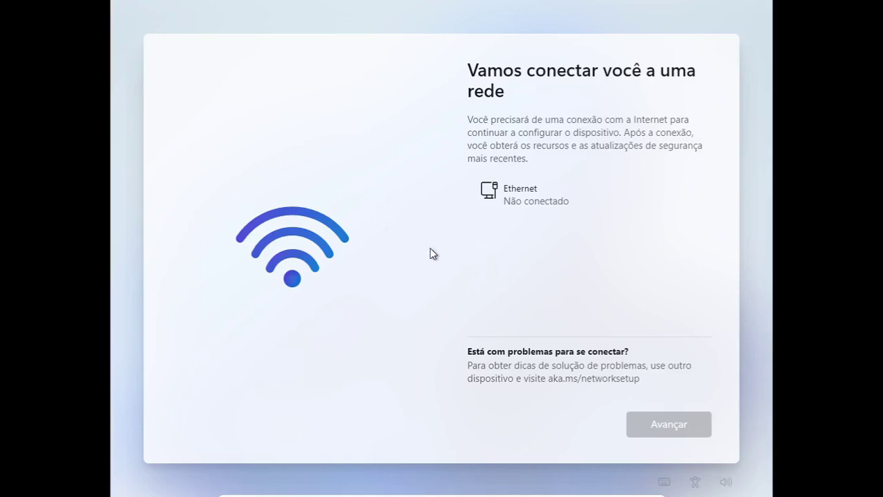
Run oobe\bypassnro in an administrator Command Prompt opened with Shift+F10.
{"action": "key", "text": "shift+F10"}
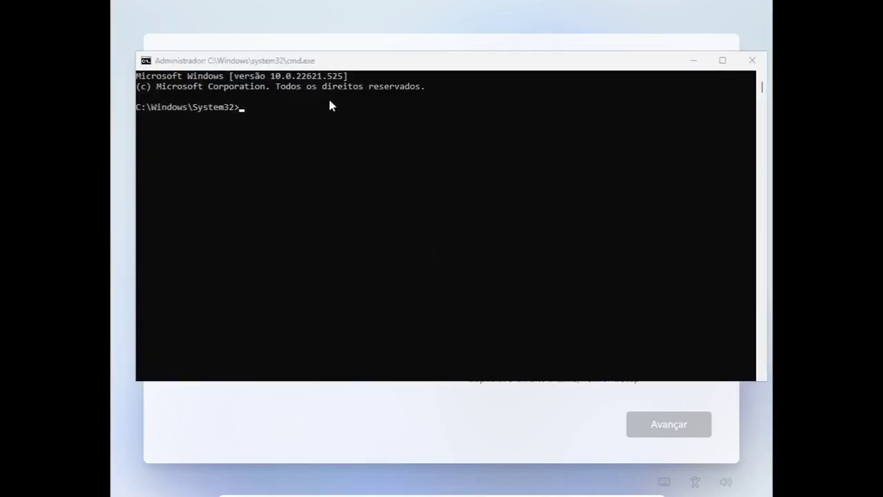
{"action": "left_click_drag", "start_coordinate": [325, 61], "coordinate": [319, 83]}
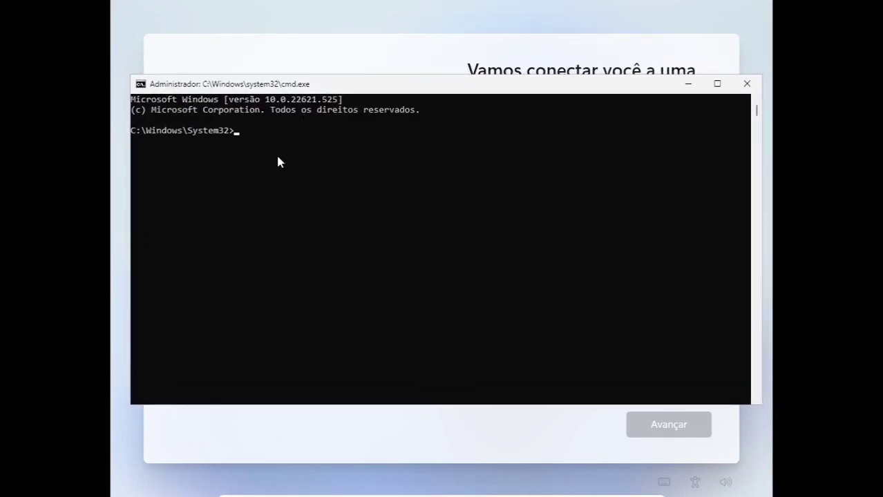
{"action": "left_click", "coordinate": [278, 161]}
{"action": "left_click", "coordinate": [253, 148]}
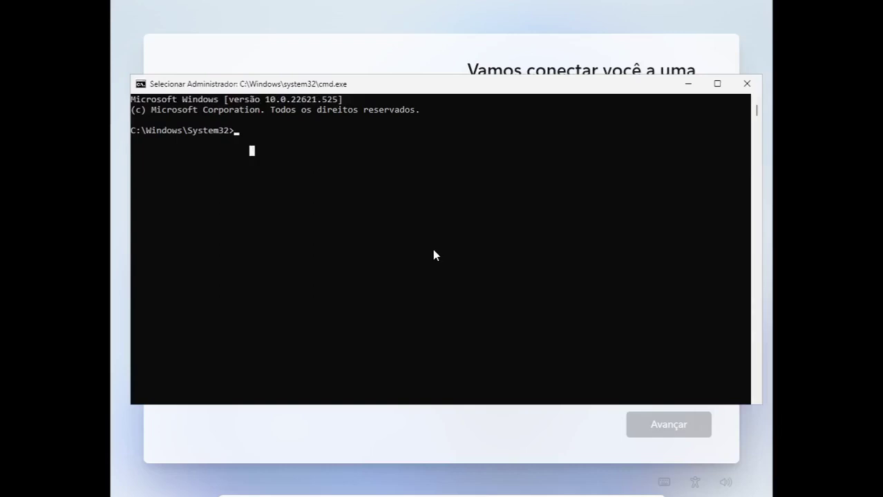
{"action": "type", "text": "oobe\\bypassnro"}
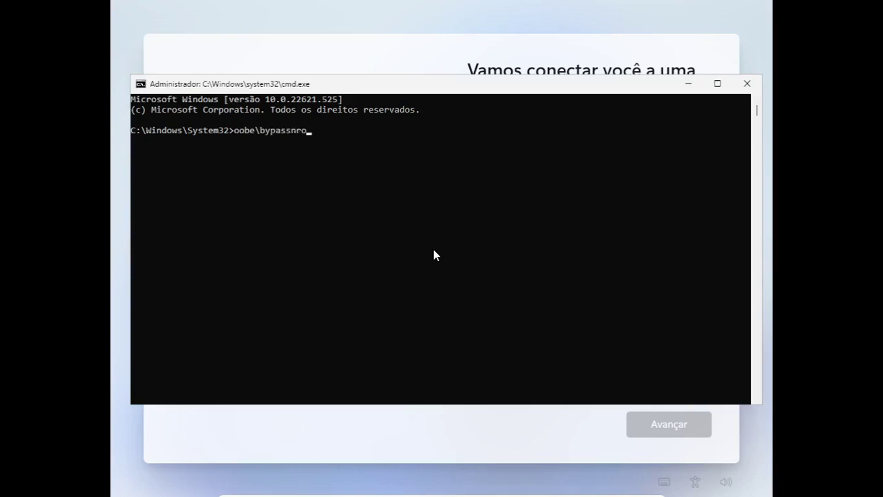
{"action": "type", "text": "be\bypassnro"}
{"action": "key", "text": "Return"}
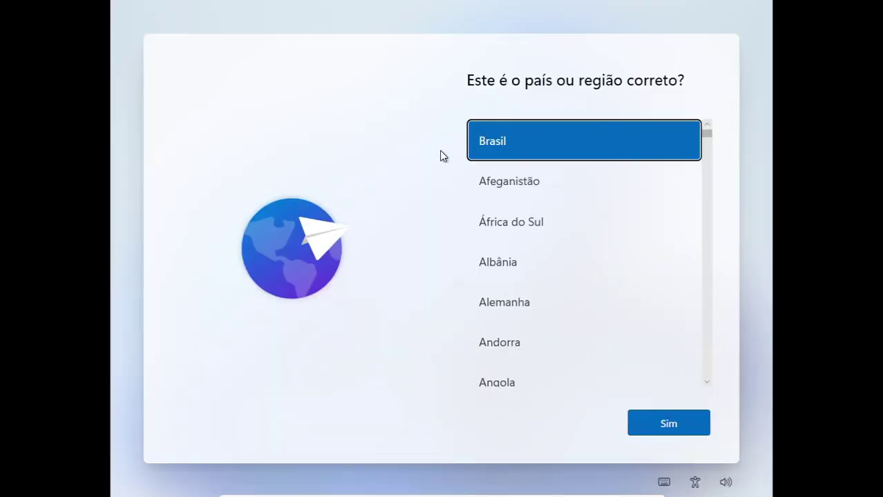
Re-accept Brasil and the Português (Brasil ABNT2) keyboard, then skip the second layout.
{"action": "left_click", "coordinate": [661, 430]}
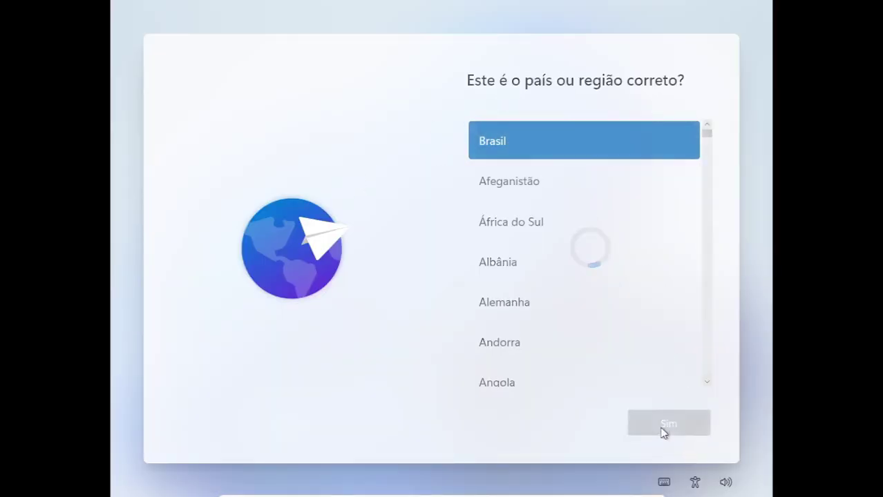
{"action": "left_click", "coordinate": [561, 268]}
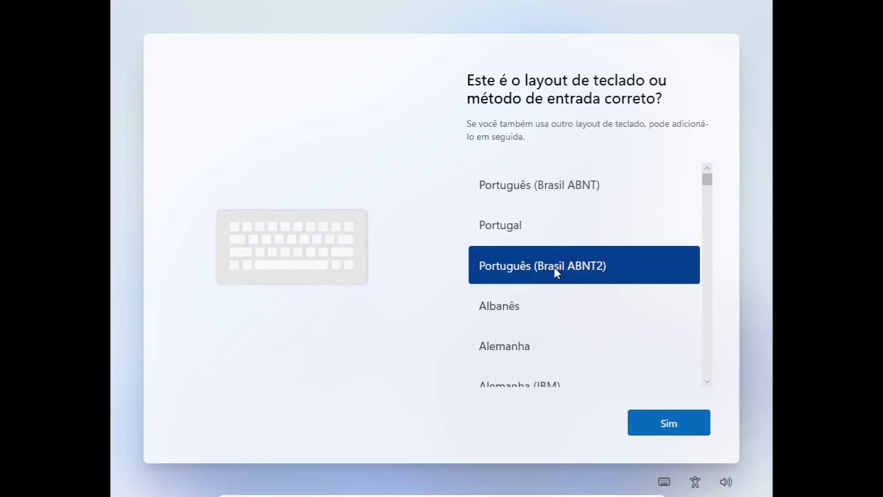
{"action": "left_click", "coordinate": [666, 425]}
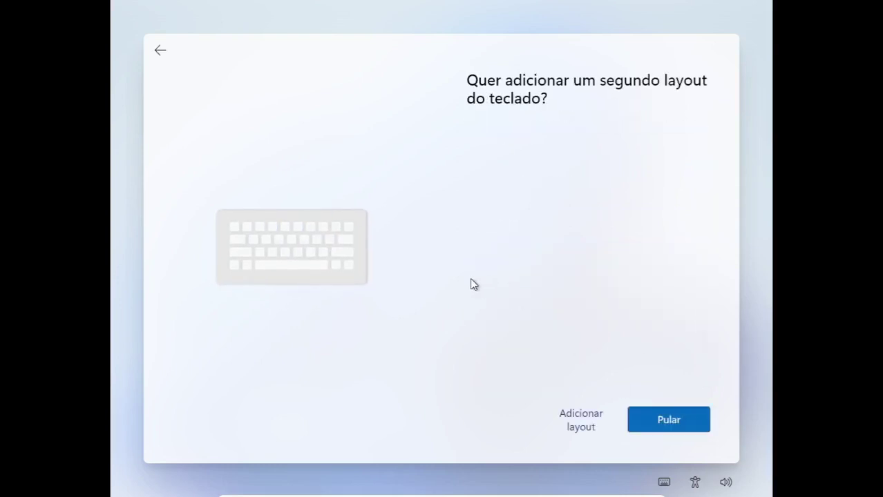
{"action": "left_click", "coordinate": [669, 423]}
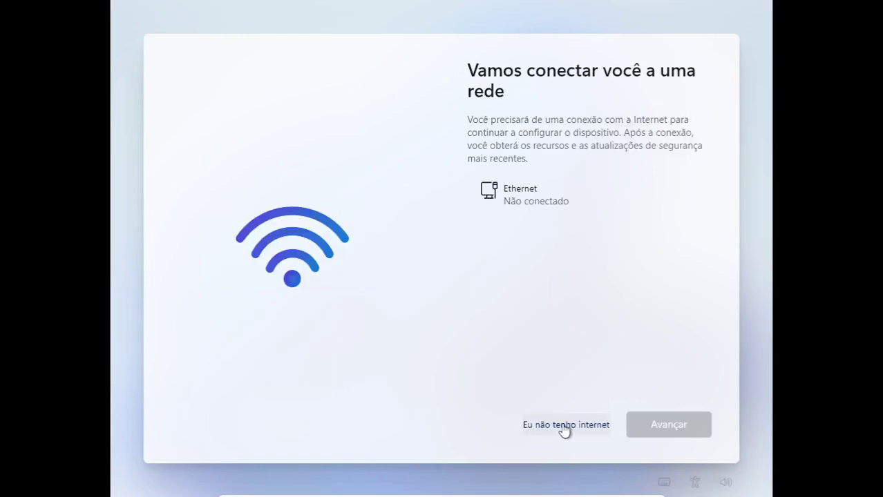
Choose 'Eu não tenho internet', then 'Continuar com a configuração limitada'.
{"action": "left_click", "coordinate": [566, 427]}
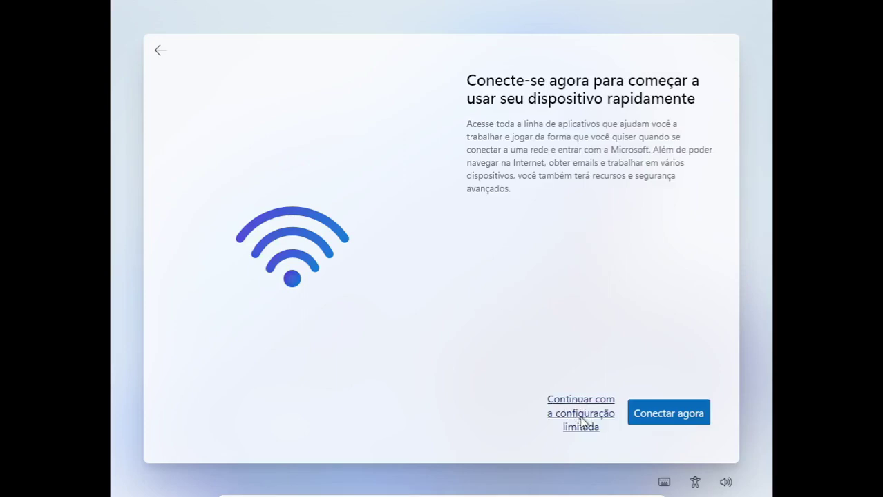
{"action": "left_click", "coordinate": [581, 423]}
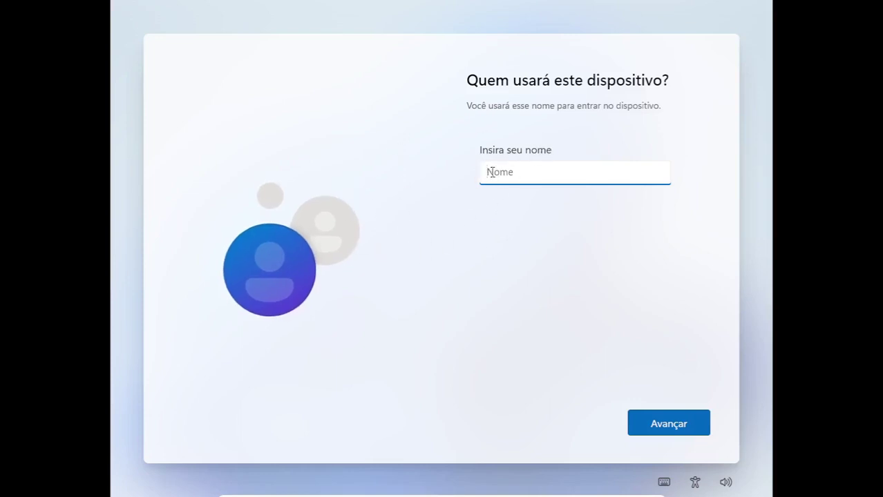
Create the local account 'Tecnico' and enter and confirm its password.
{"action": "type", "text": "Tecnico"}
{"action": "left_click", "coordinate": [651, 422]}
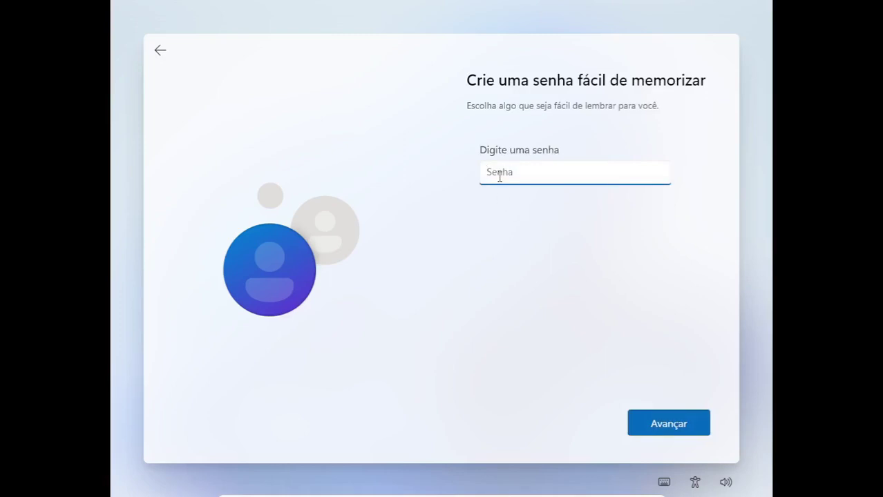
{"action": "type", "text": "1234567"}
{"action": "key", "text": "Return"}
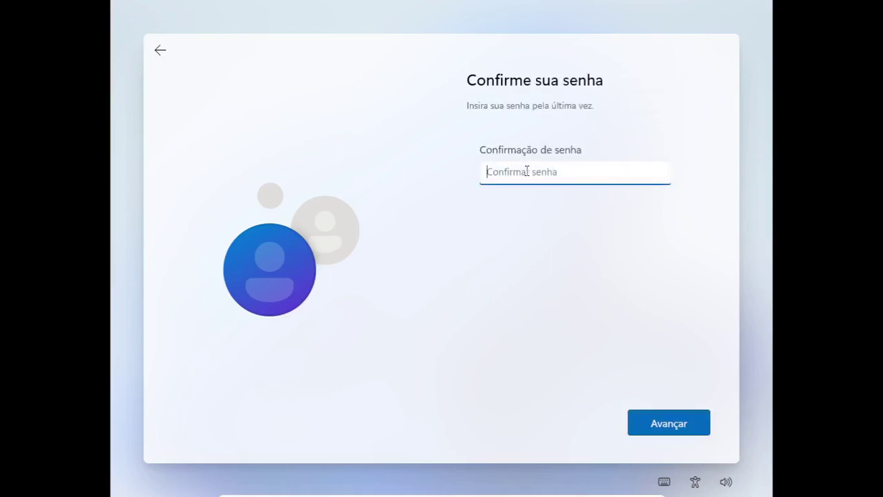
{"action": "type", "text": "123456"}
{"action": "left_click", "coordinate": [681, 425]}
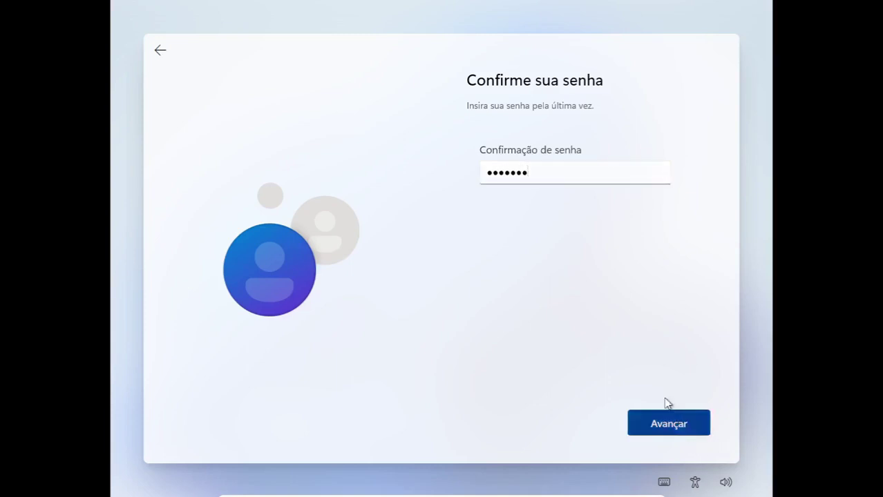
Pick the first-pet question as security question 1 and answer it.
{"action": "left_click", "coordinate": [530, 217]}
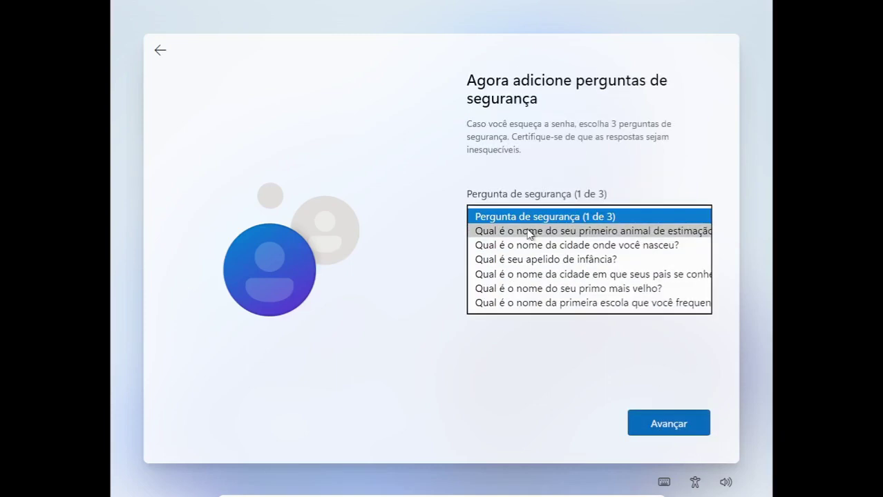
{"action": "left_click", "coordinate": [530, 232]}
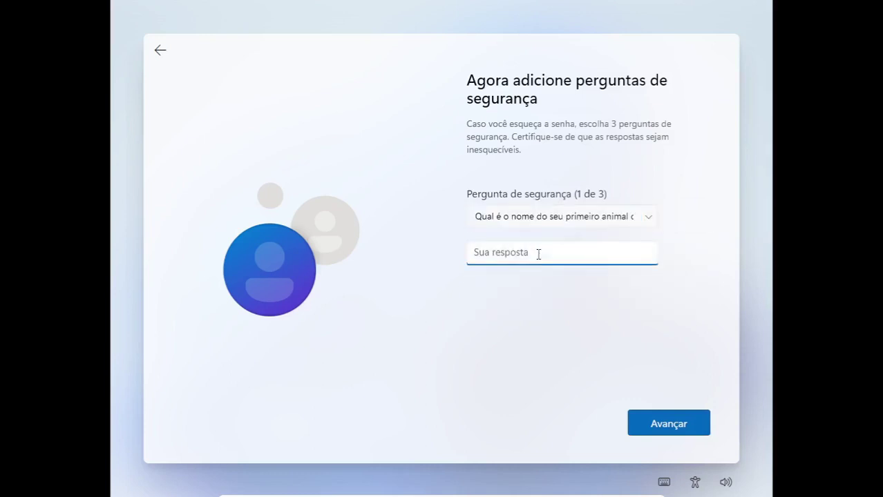
{"action": "type", "text": "tecnico"}
{"action": "left_click", "coordinate": [668, 433]}
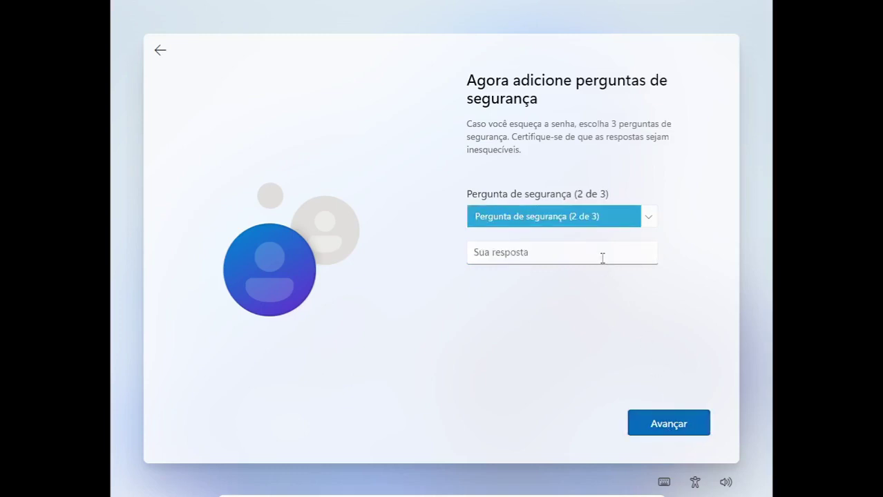
Answer the birth-city and childhood-nickname questions and submit all three.
{"action": "key", "text": "Down"}
{"action": "key", "text": "Tab"}
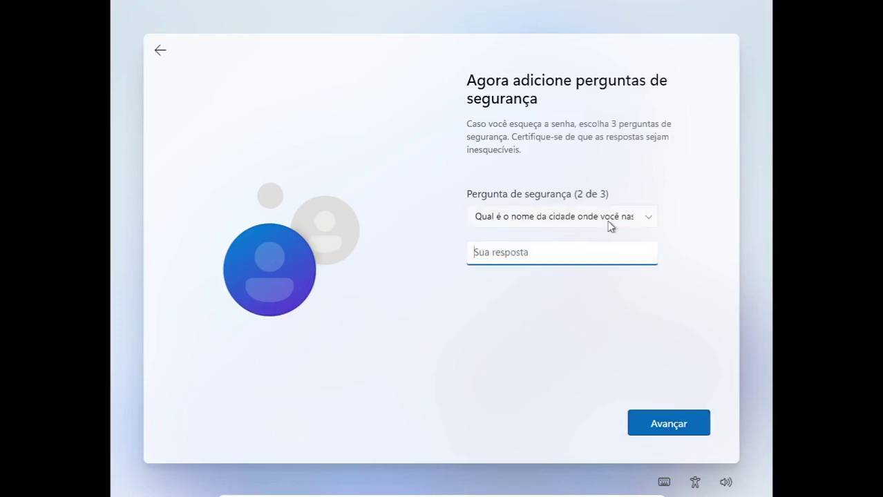
{"action": "type", "text": "tecnico"}
{"action": "key", "text": "Tab"}
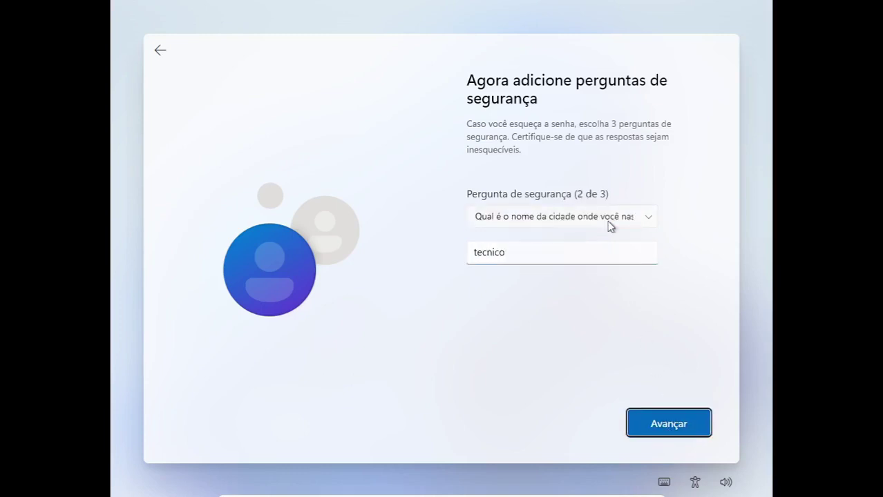
{"action": "key", "text": "Return"}
{"action": "key", "text": "Down"}
{"action": "key", "text": "Tab"}
{"action": "type", "text": "t"}
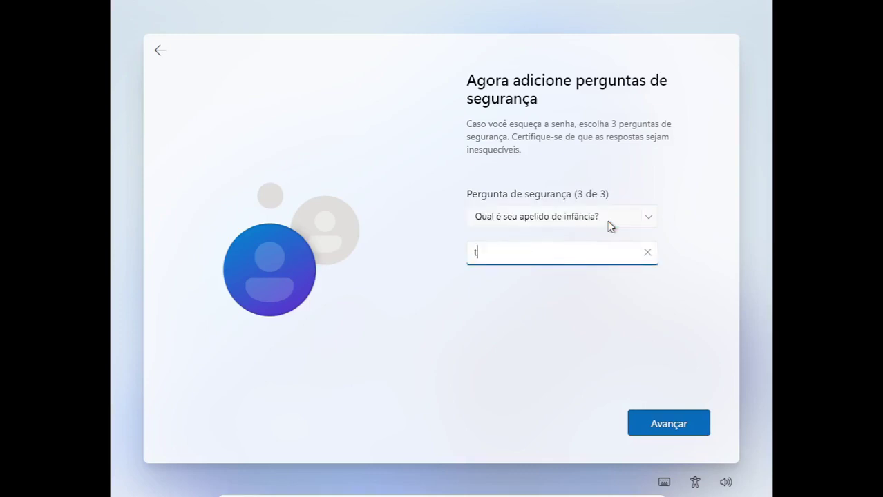
{"action": "type", "text": "ecnico"}
{"action": "key", "text": "Tab"}
{"action": "key", "text": "Return"}
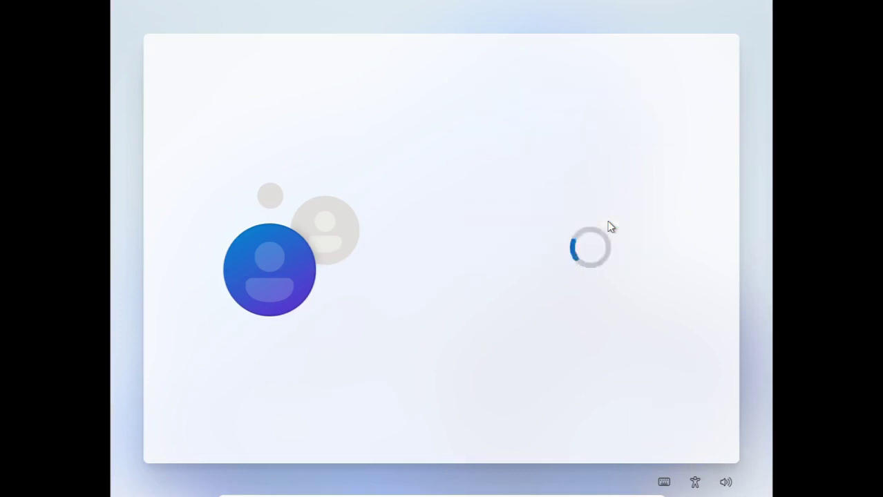
Refuse location and Find my device, and send only required diagnostic data.
{"action": "left_click_drag", "start_coordinate": [705, 256], "coordinate": [706, 300]}
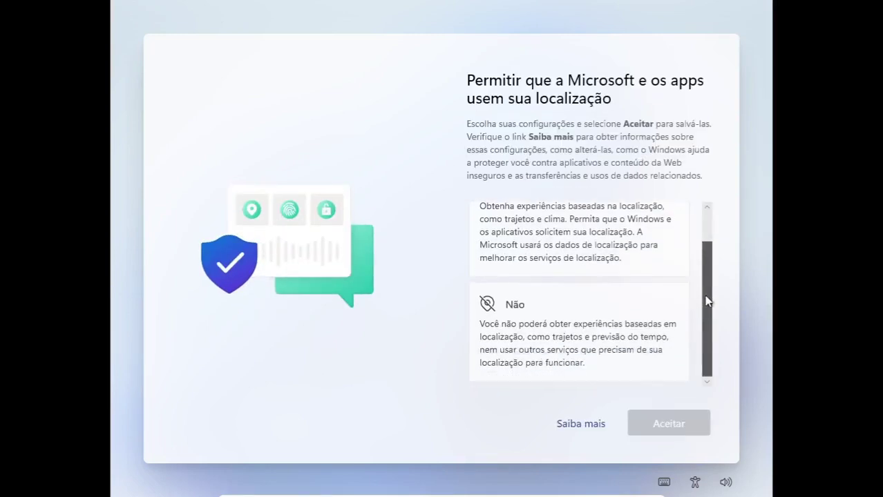
{"action": "left_click", "coordinate": [538, 321]}
{"action": "left_click", "coordinate": [669, 424]}
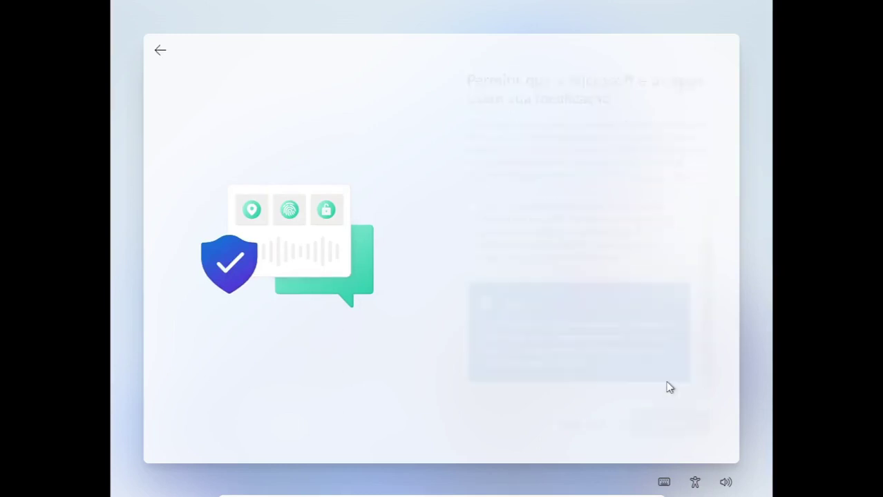
{"action": "left_click", "coordinate": [557, 342]}
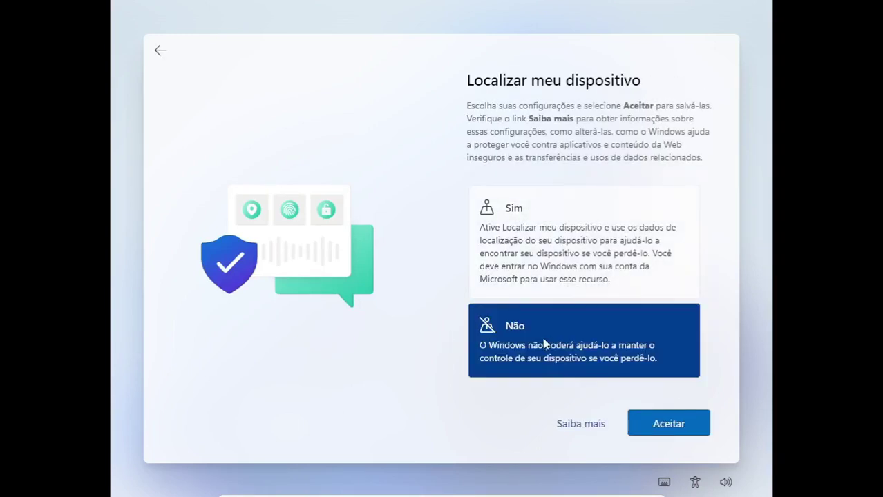
{"action": "left_click", "coordinate": [669, 424]}
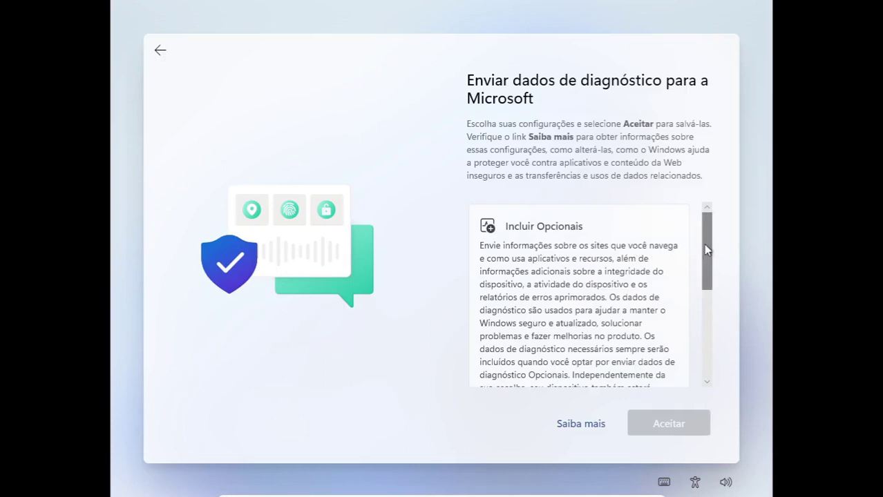
{"action": "left_click_drag", "start_coordinate": [707, 250], "coordinate": [699, 340]}
{"action": "left_click", "coordinate": [553, 281]}
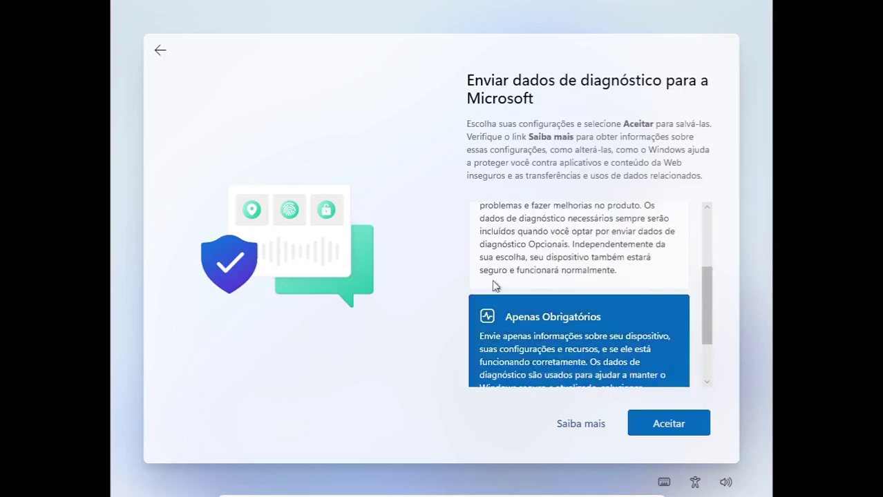
{"action": "left_click", "coordinate": [669, 424]}
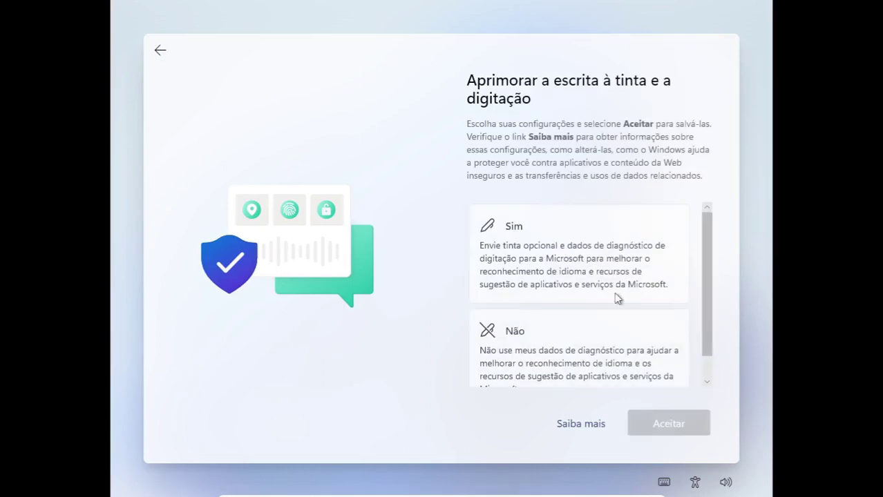
Decline inking and typing data, tailored experiences and the advertising ID.
{"action": "scroll", "coordinate": [714, 286], "scroll_direction": "down", "scroll_amount": 1}
{"action": "left_click", "coordinate": [591, 357]}
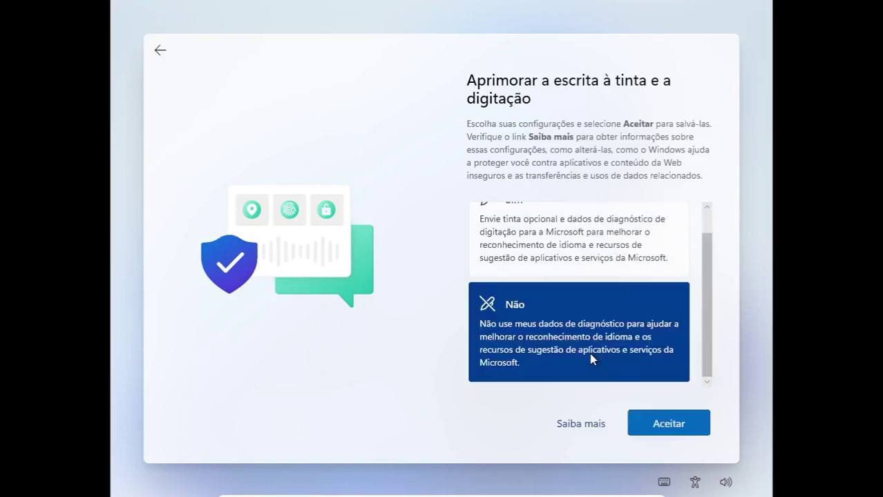
{"action": "left_click", "coordinate": [667, 423]}
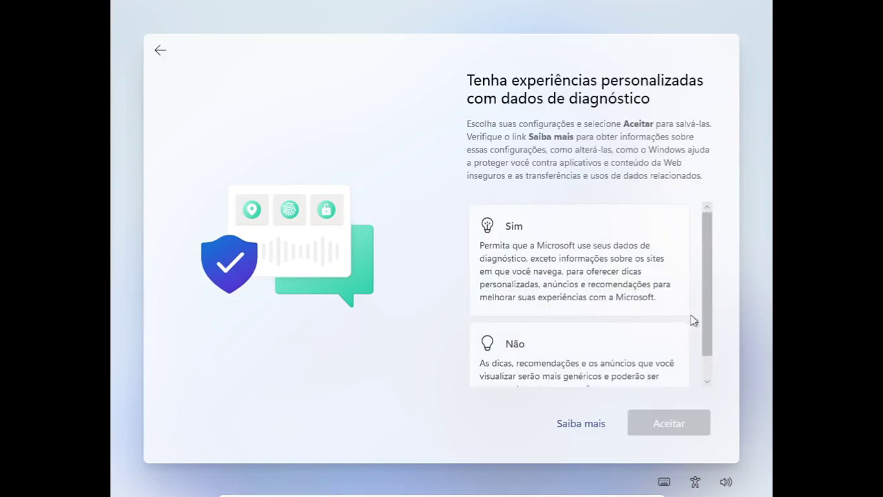
{"action": "scroll", "coordinate": [713, 324], "scroll_direction": "down", "scroll_amount": 1}
{"action": "left_click", "coordinate": [612, 338]}
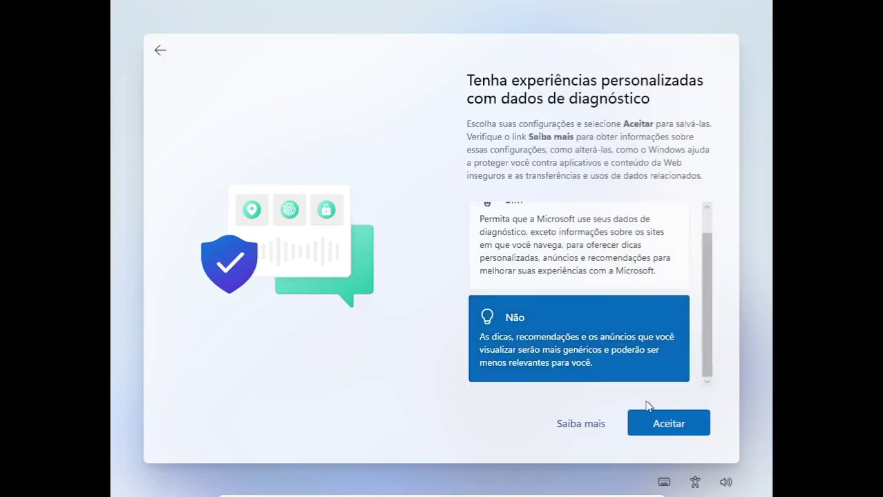
{"action": "left_click", "coordinate": [654, 419]}
{"action": "left_click", "coordinate": [531, 336]}
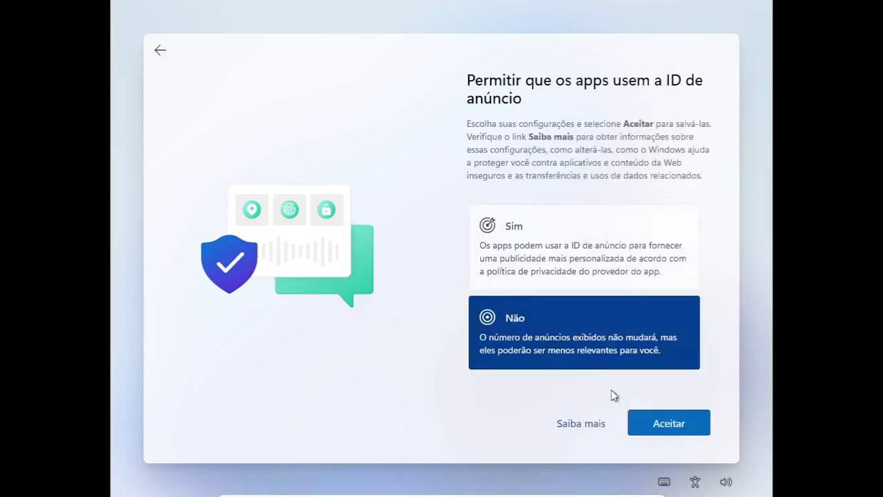
{"action": "left_click", "coordinate": [635, 421]}
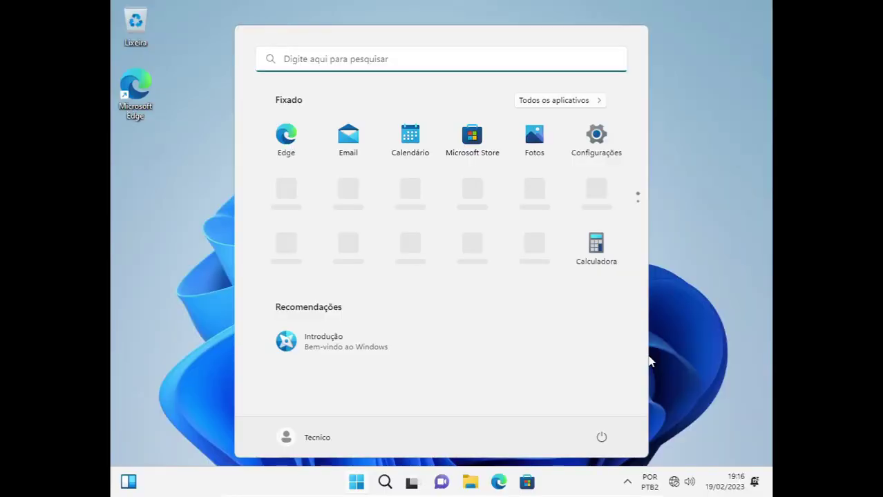
Shut down the Windows 11 guest from the Start menu's power options.
{"action": "left_click", "coordinate": [649, 361]}
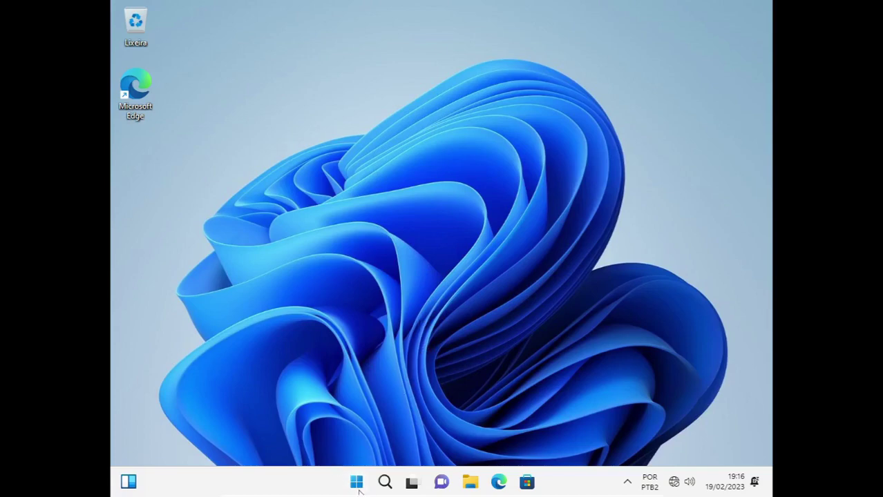
{"action": "left_click", "coordinate": [356, 481]}
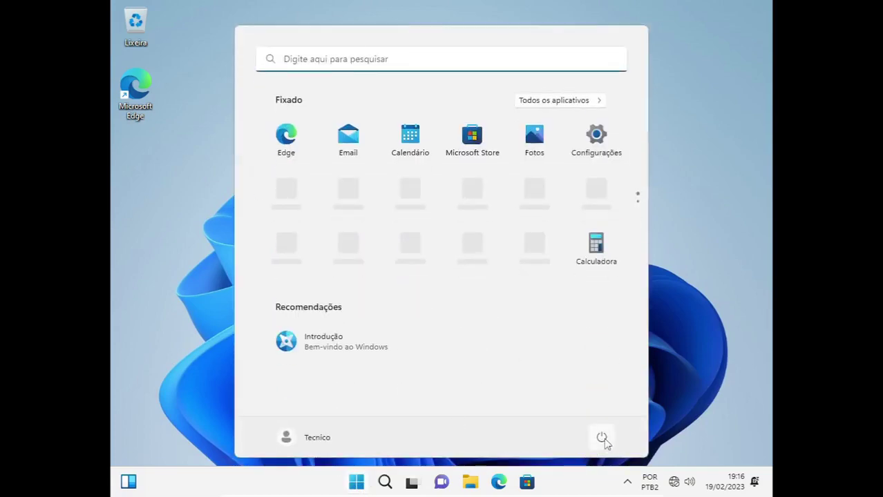
{"action": "left_click", "coordinate": [603, 439]}
{"action": "left_click", "coordinate": [597, 394]}
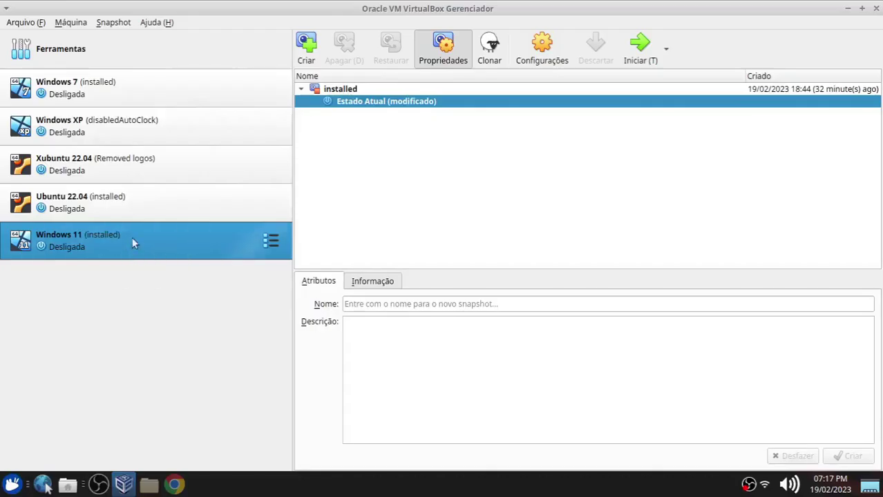
Save a 'post-installed' snapshot and start the Windows 11 VM again.
{"action": "left_click", "coordinate": [306, 47]}
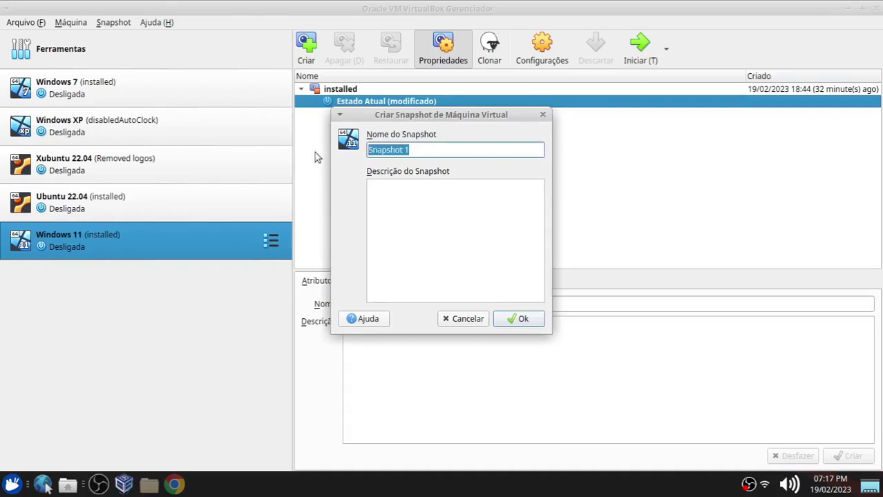
{"action": "type", "text": "pos"}
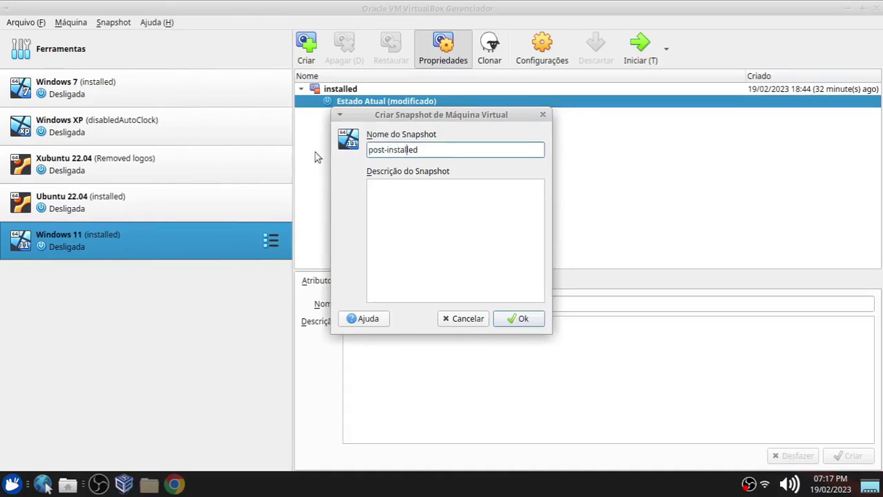
{"action": "type", "text": "t-installed"}
{"action": "key", "text": "Return"}
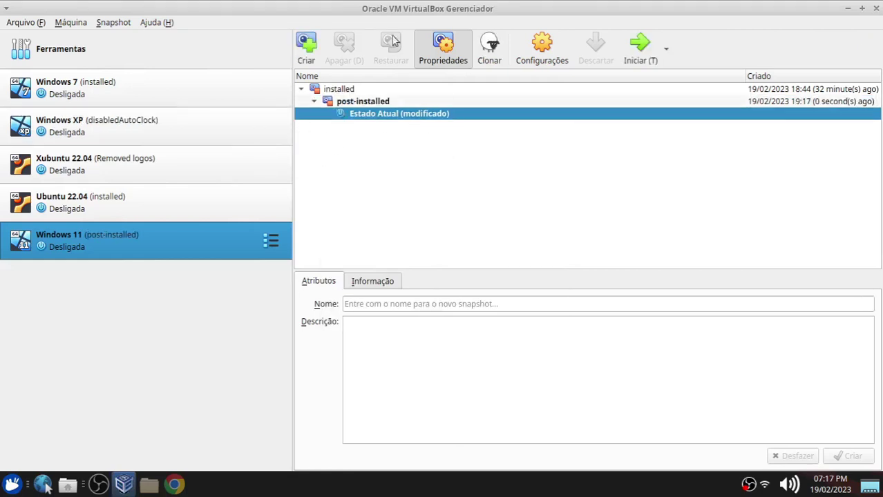
{"action": "double_click", "coordinate": [99, 243]}
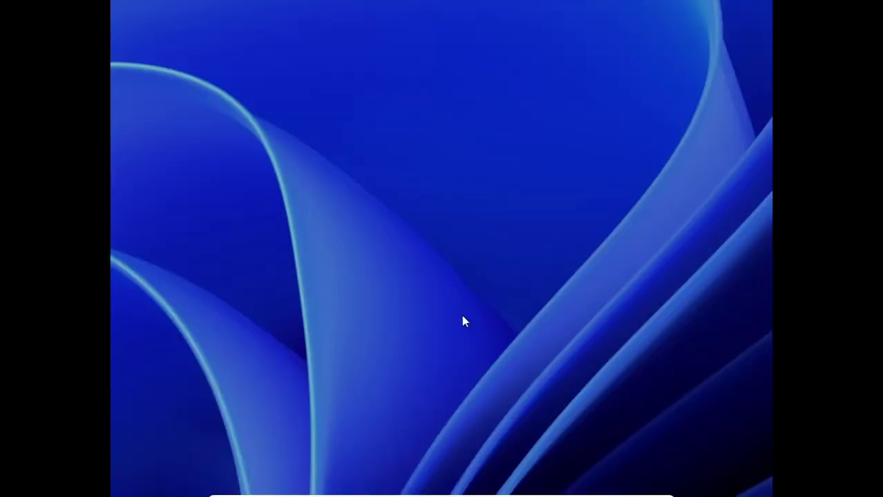
Sign in to the Windows 11 guest from the lock screen with the account password.
{"action": "left_click", "coordinate": [408, 283]}
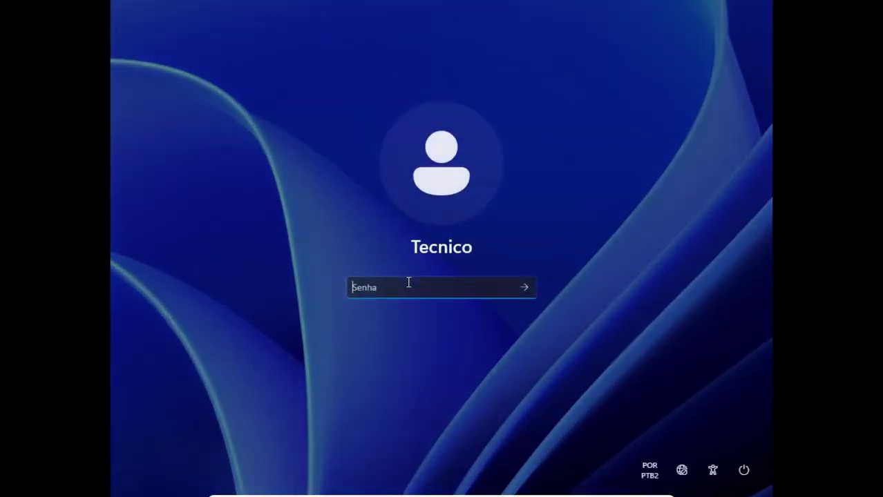
{"action": "type", "text": "••••••"}
{"action": "key", "text": "Return"}
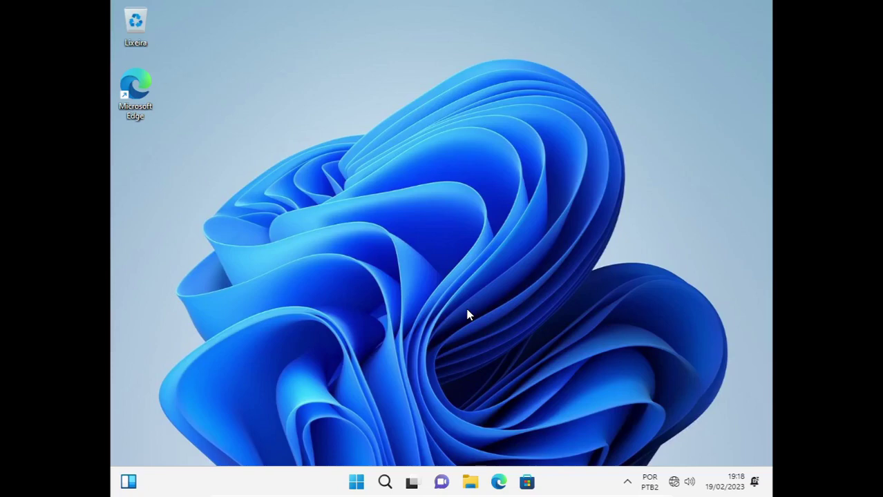
Launch Bloco de notas from the Start menu's Todos os aplicativos list.
{"action": "left_click", "coordinate": [359, 483]}
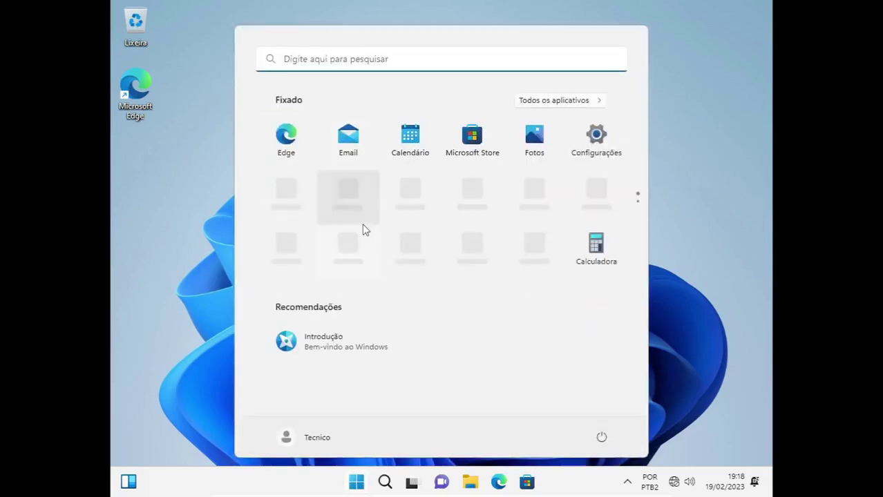
{"action": "left_click", "coordinate": [569, 101]}
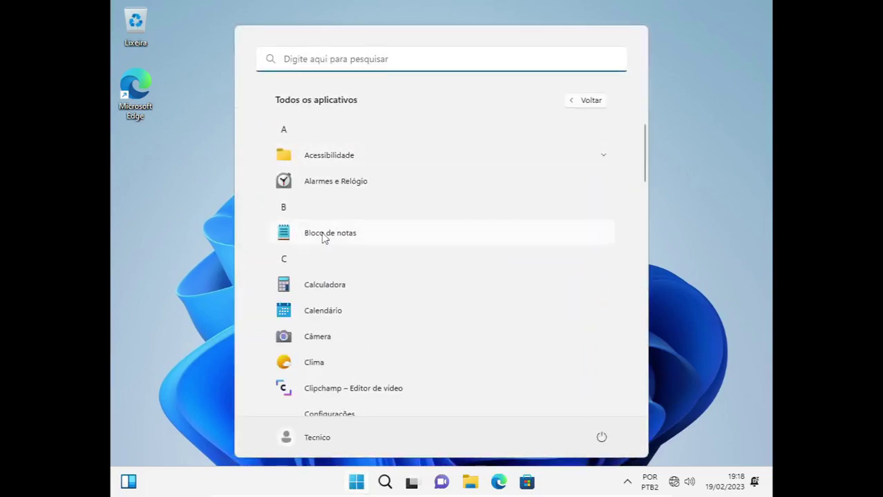
{"action": "left_click", "coordinate": [325, 235]}
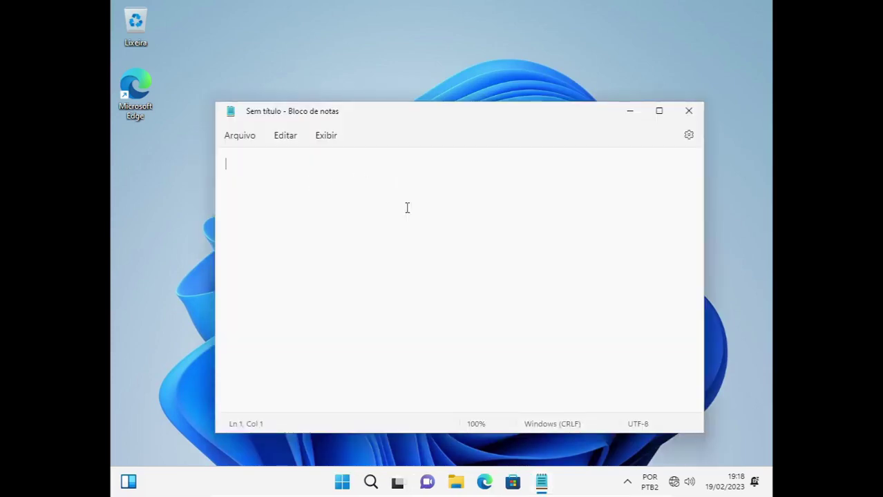
Type %windir% in Notepad, run it via Run to check the Windows folder, then close it.
{"action": "type", "text": "%windir%"}
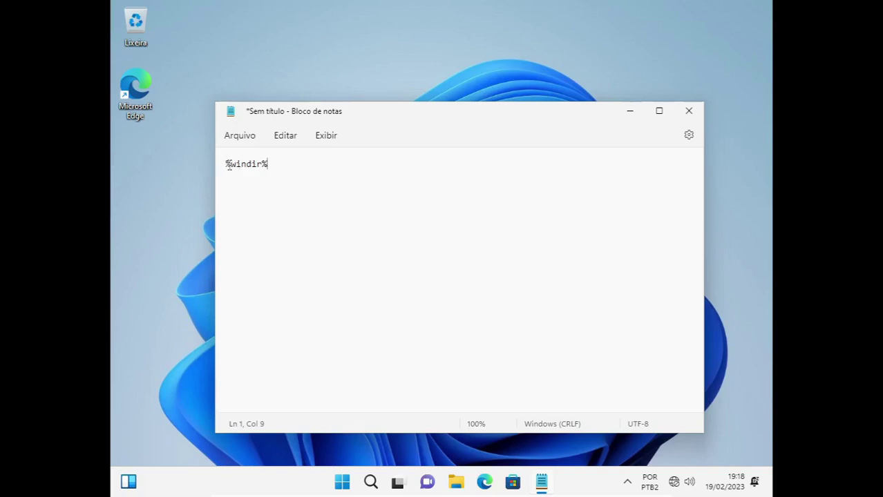
{"action": "left_click_drag", "start_coordinate": [221, 167], "coordinate": [266, 168]}
{"action": "key", "text": "ctrl+c"}
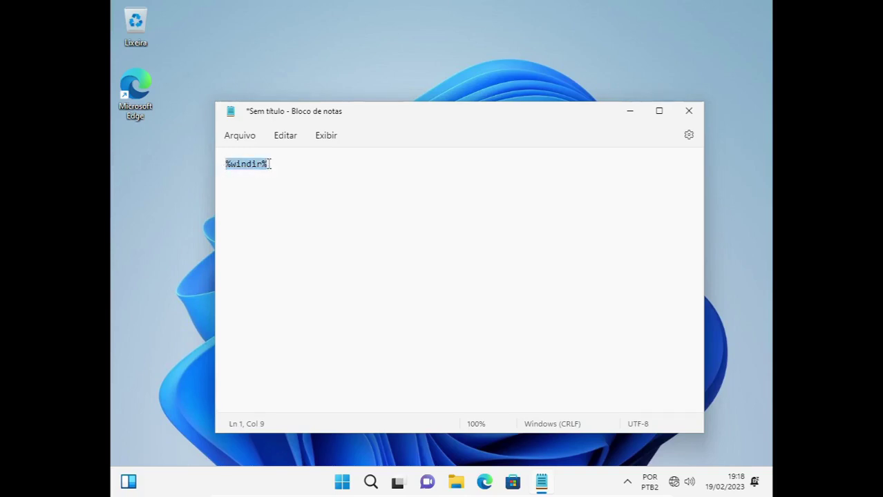
{"action": "key", "text": "super+r"}
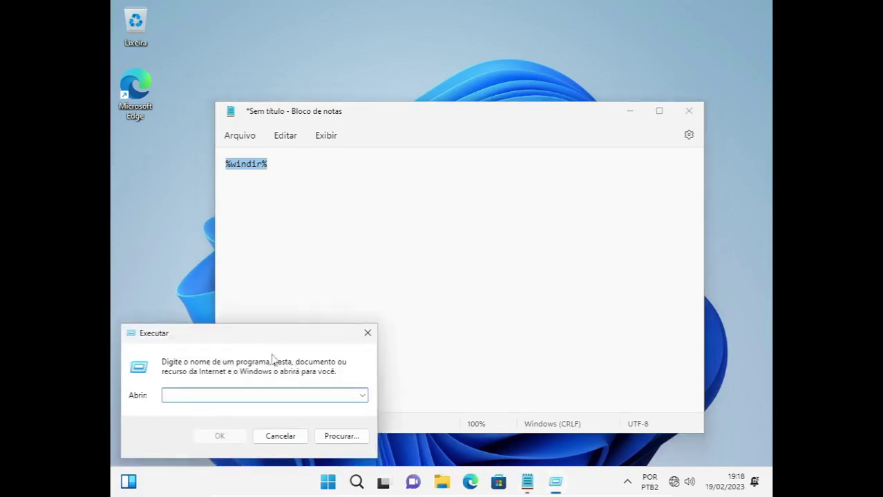
{"action": "key", "text": "ctrl+v"}
{"action": "left_click", "coordinate": [228, 437]}
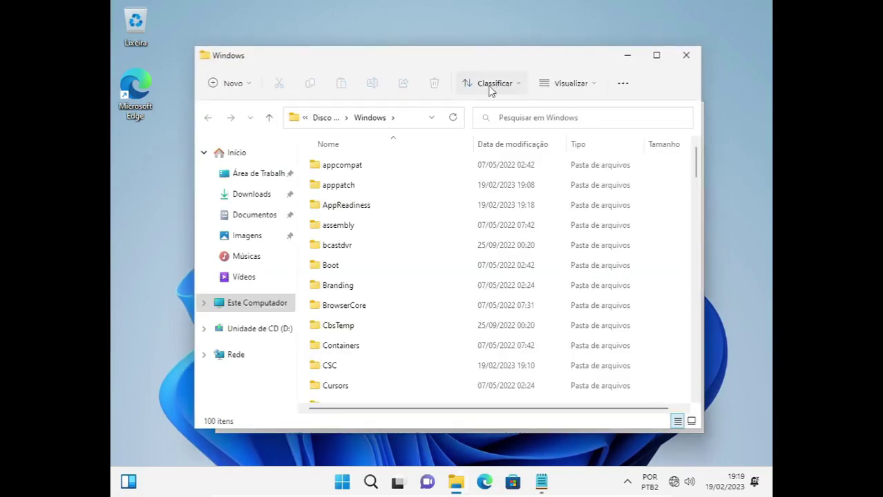
{"action": "left_click", "coordinate": [686, 56]}
{"action": "left_click", "coordinate": [276, 162]}
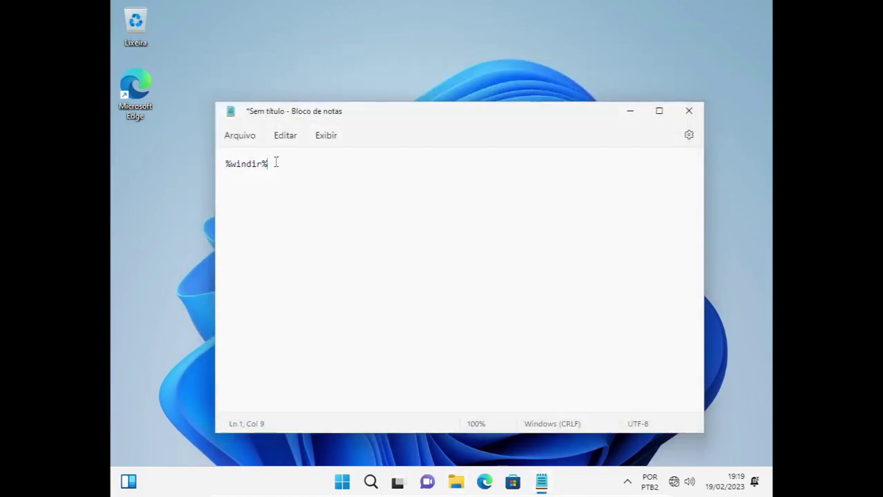
Extend the path to %windir%\system32 and open Notepad's font Tamanho list.
{"action": "type", "text": "\\system32"}
{"action": "left_click", "coordinate": [289, 137]}
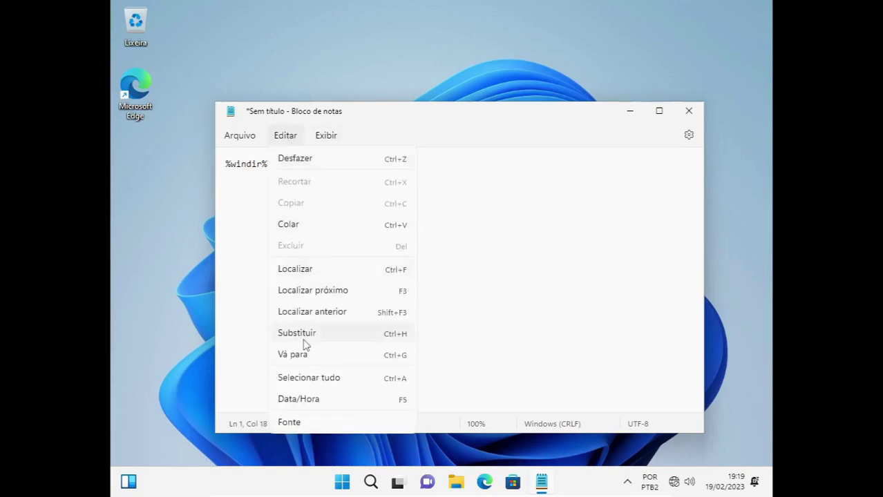
{"action": "mouse_move", "coordinate": [258, 145]}
{"action": "mouse_move", "coordinate": [286, 138]}
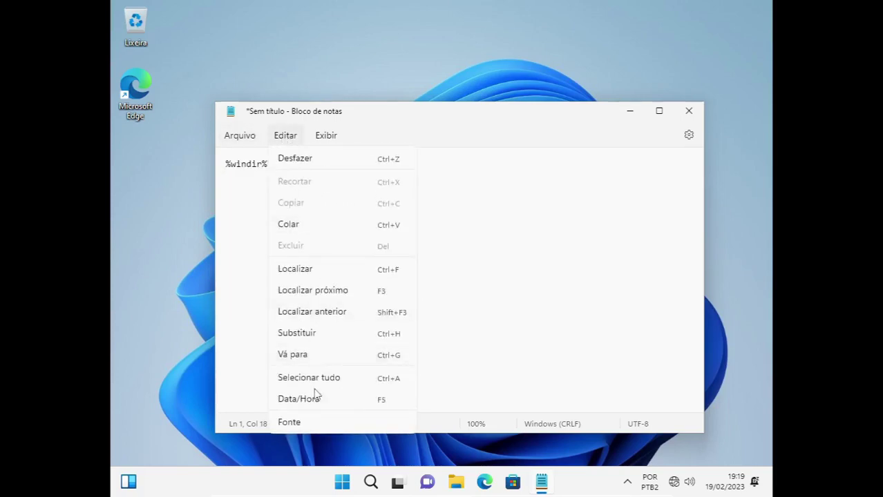
{"action": "left_click", "coordinate": [310, 424]}
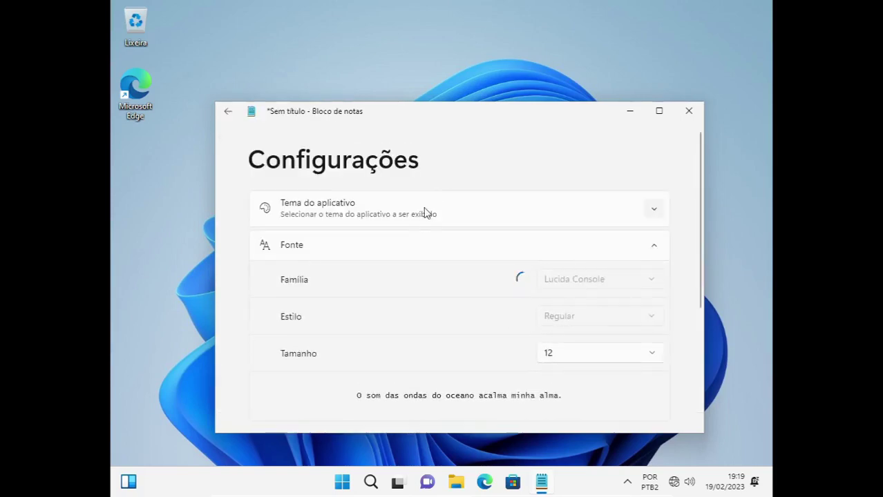
{"action": "left_click", "coordinate": [611, 359]}
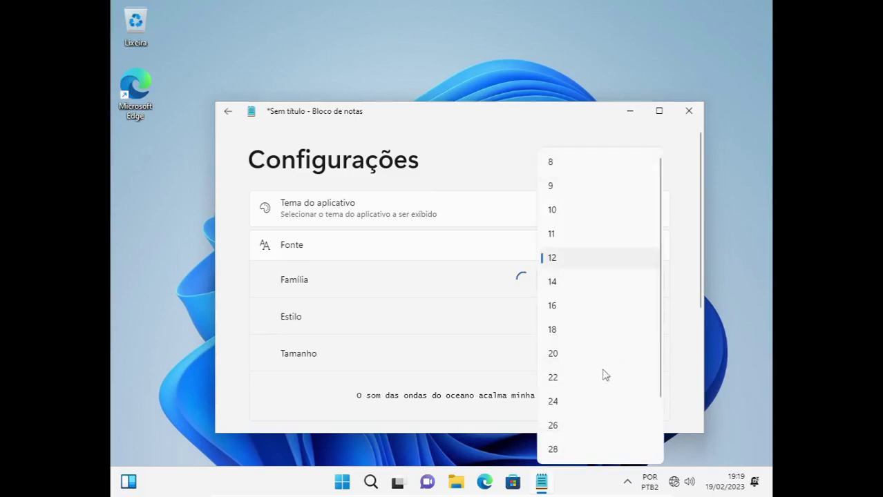
Set Notepad's font size to 24 and append \sysprep\sysprep.exe to the path.
{"action": "left_click", "coordinate": [559, 409]}
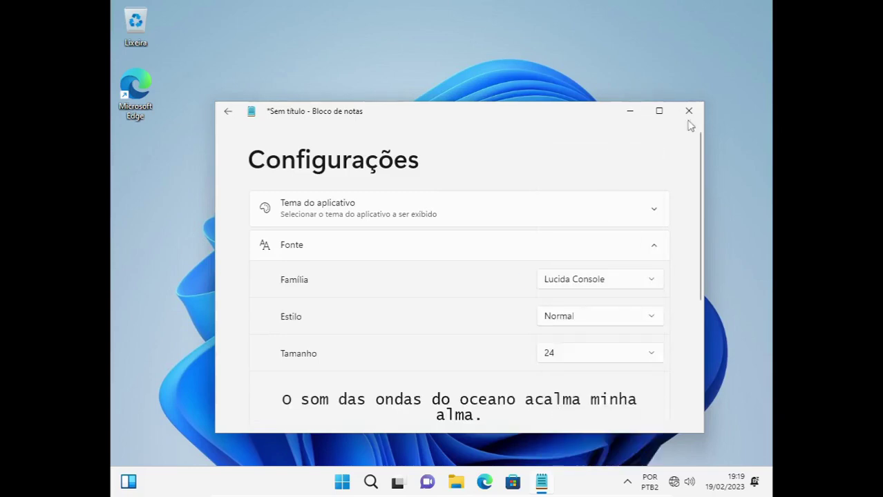
{"action": "left_click", "coordinate": [227, 113]}
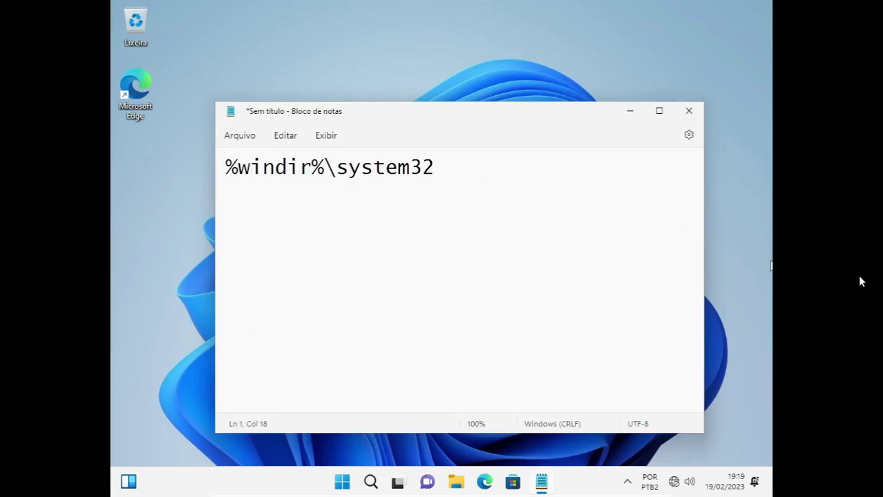
{"action": "type", "text": "\\sysprer"}
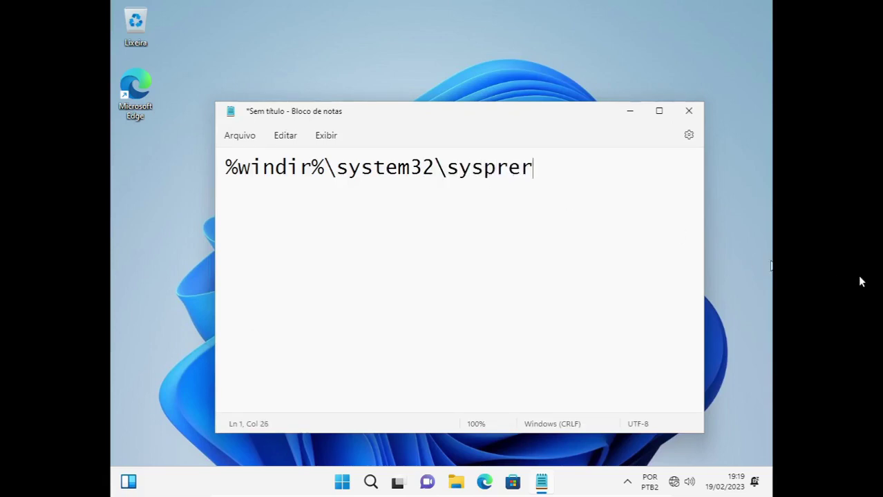
{"action": "key", "text": "BackSpace"}
{"action": "type", "text": "p\\sys"}
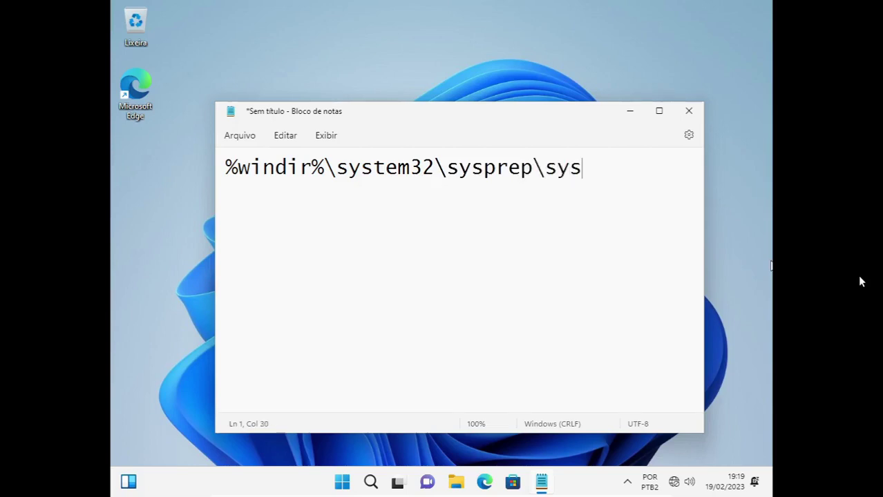
{"action": "type", "text": "prep"}
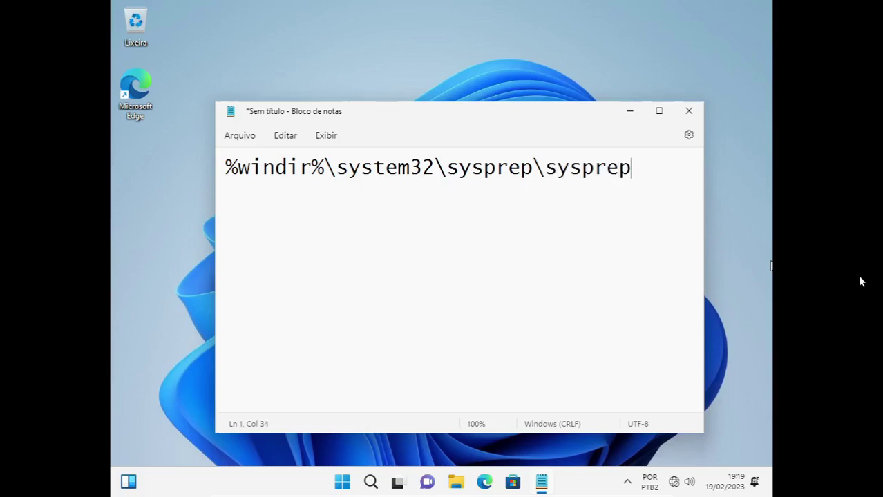
{"action": "type", "text": ".exe"}
Finish the line with /audit /reboot, maximize Notepad, and select the whole command.
{"action": "left_click_drag", "start_coordinate": [502, 114], "coordinate": [507, 96]}
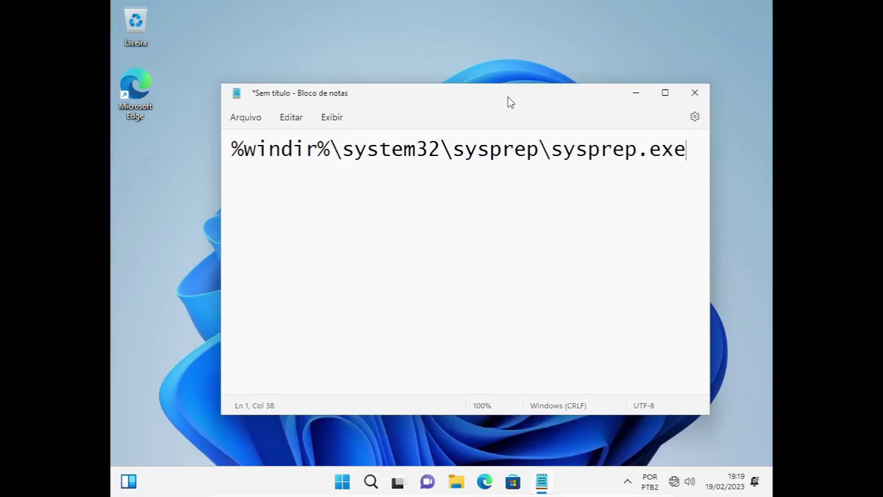
{"action": "type", "text": "/"}
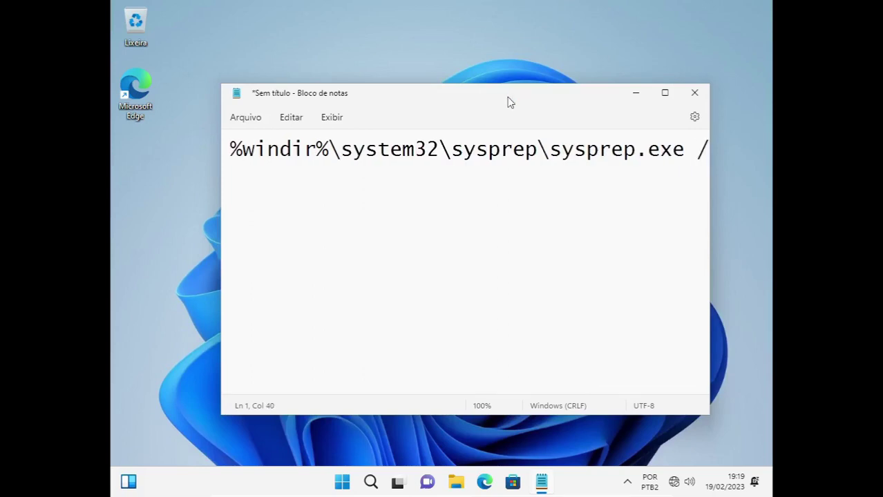
{"action": "type", "text": "audit "}
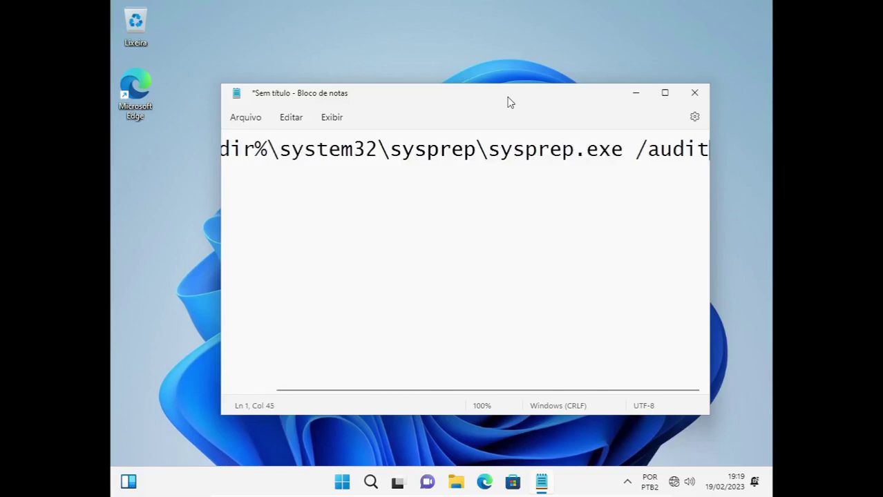
{"action": "type", "text": "/reboot"}
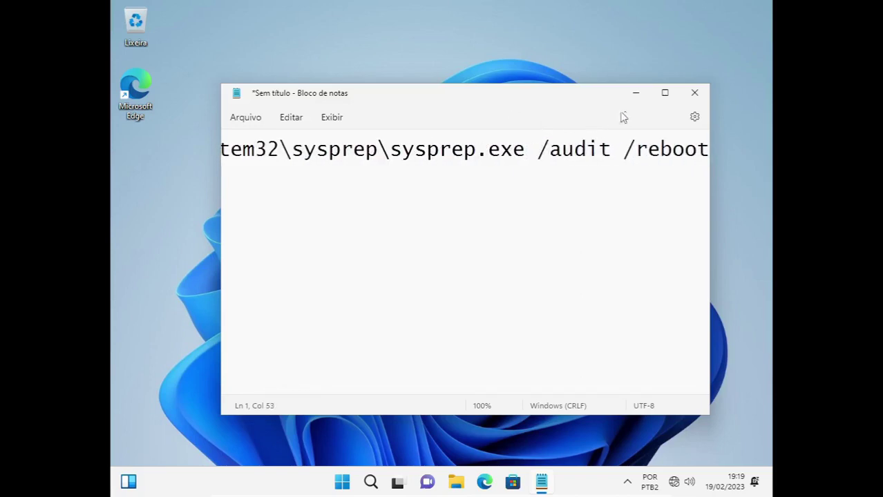
{"action": "left_click", "coordinate": [665, 92]}
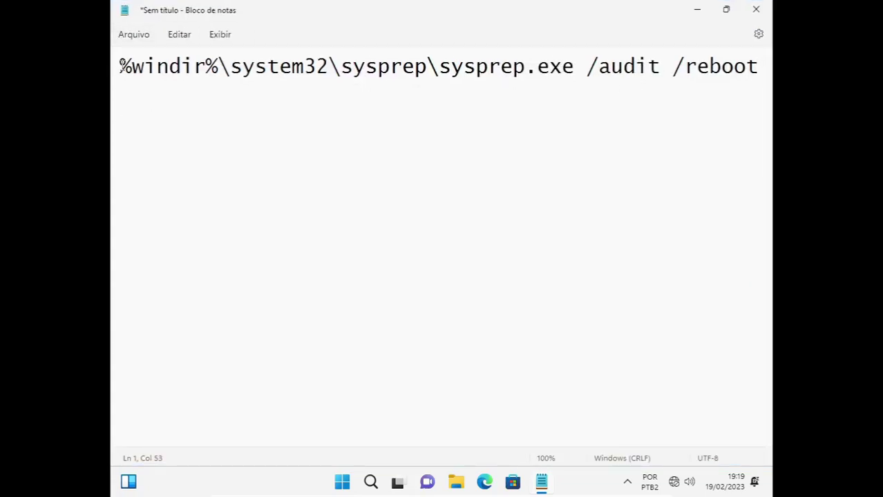
{"action": "left_click_drag", "start_coordinate": [120, 65], "coordinate": [760, 67]}
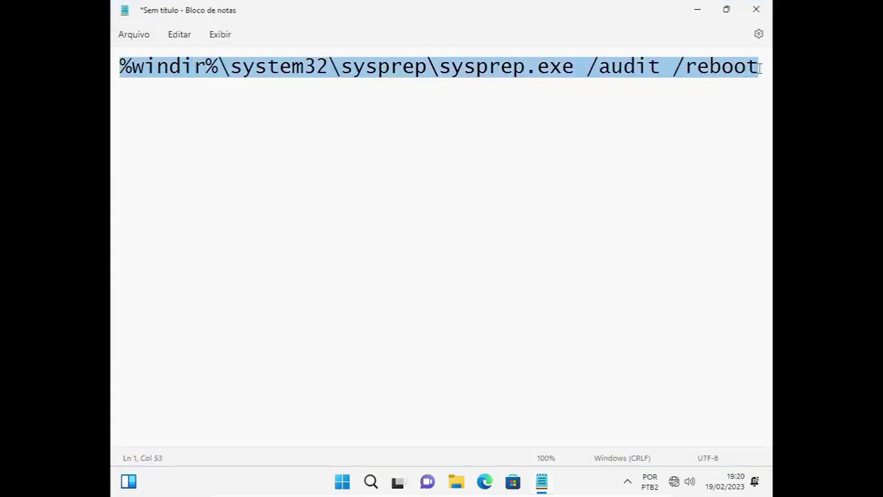
Copy the sysprep.exe /audit /reboot command and run it from the Run box.
{"action": "right_click", "coordinate": [288, 76]}
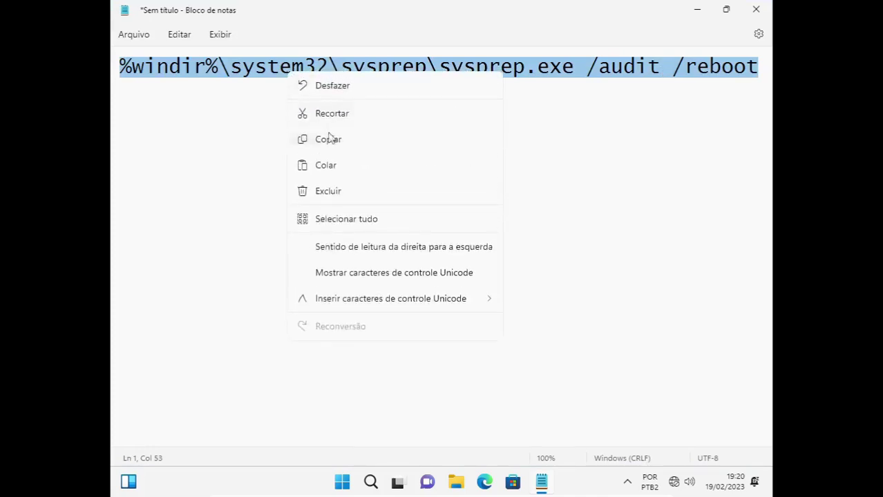
{"action": "left_click", "coordinate": [330, 138]}
{"action": "key", "text": "super+r"}
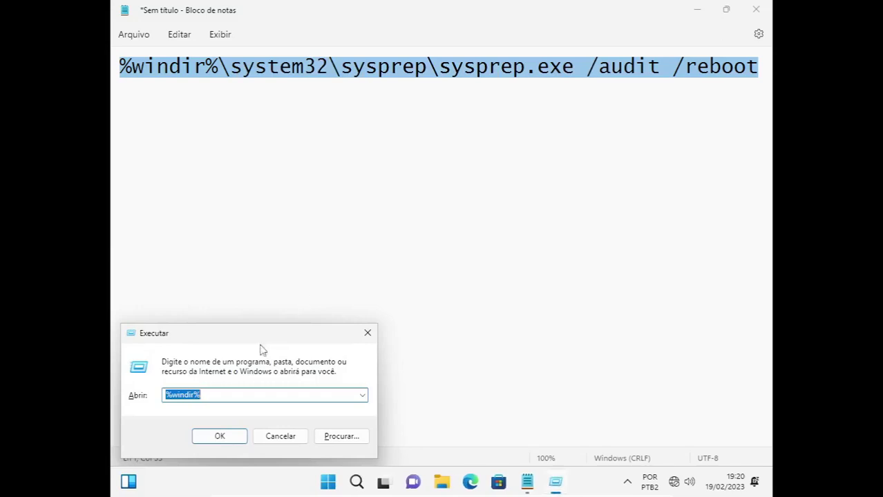
{"action": "left_click_drag", "start_coordinate": [251, 339], "coordinate": [339, 275]}
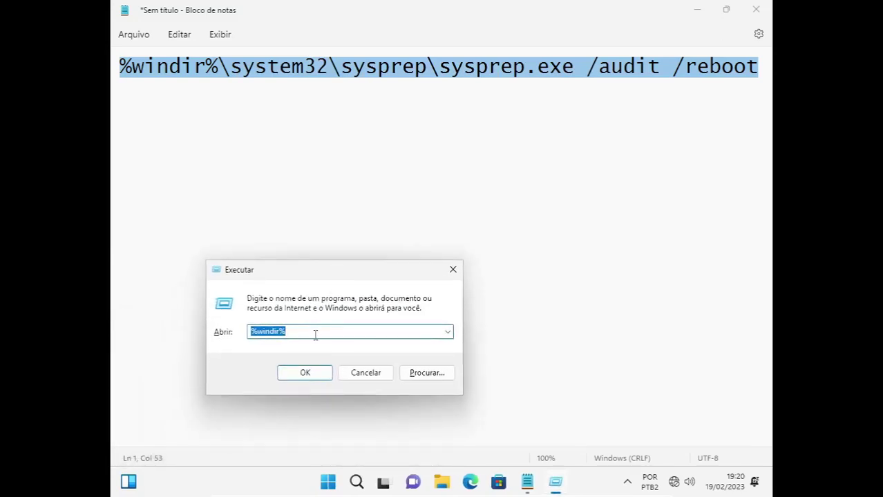
{"action": "key", "text": "ctrl+v"}
{"action": "left_click", "coordinate": [304, 373]}
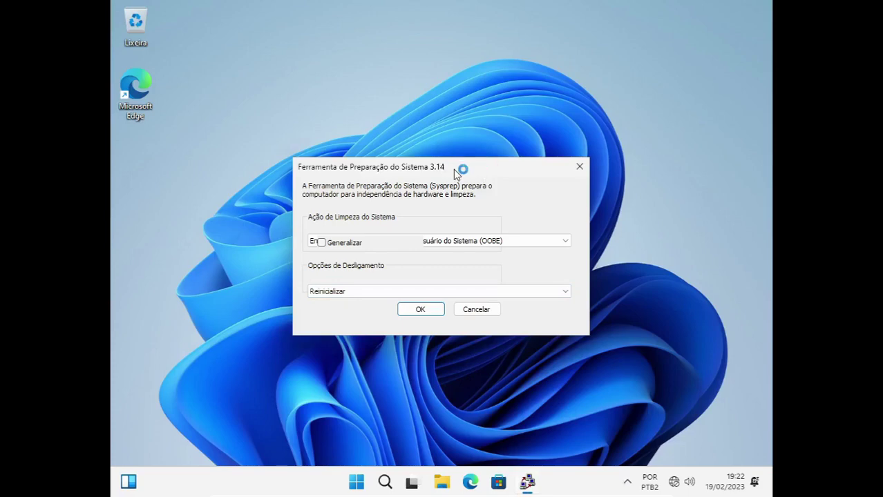
Move the System Preparation Tool aside and open the guest's Start menu.
{"action": "left_click_drag", "start_coordinate": [454, 168], "coordinate": [455, 158]}
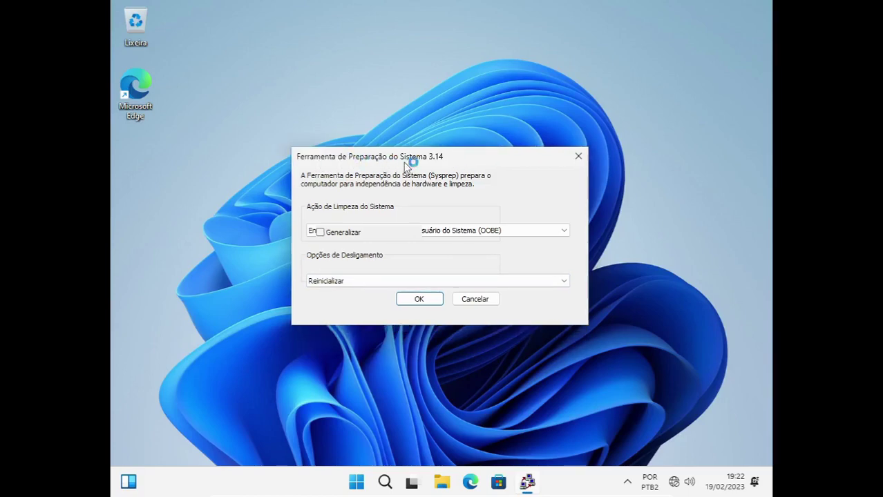
{"action": "mouse_move", "coordinate": [461, 159]}
{"action": "left_mouse_down"}
{"action": "mouse_move", "coordinate": [441, 154]}
{"action": "mouse_move", "coordinate": [454, 147]}
{"action": "mouse_move", "coordinate": [461, 161]}
{"action": "mouse_move", "coordinate": [451, 167]}
{"action": "left_mouse_up"}
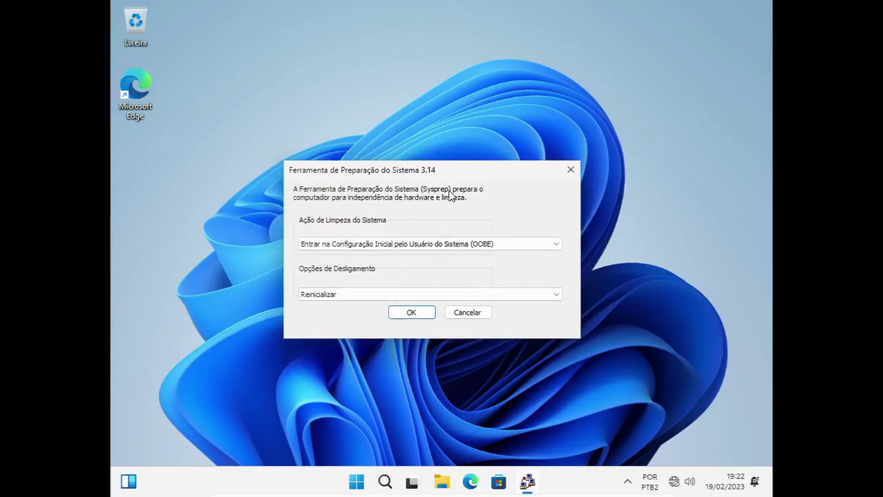
{"action": "left_click", "coordinate": [161, 282]}
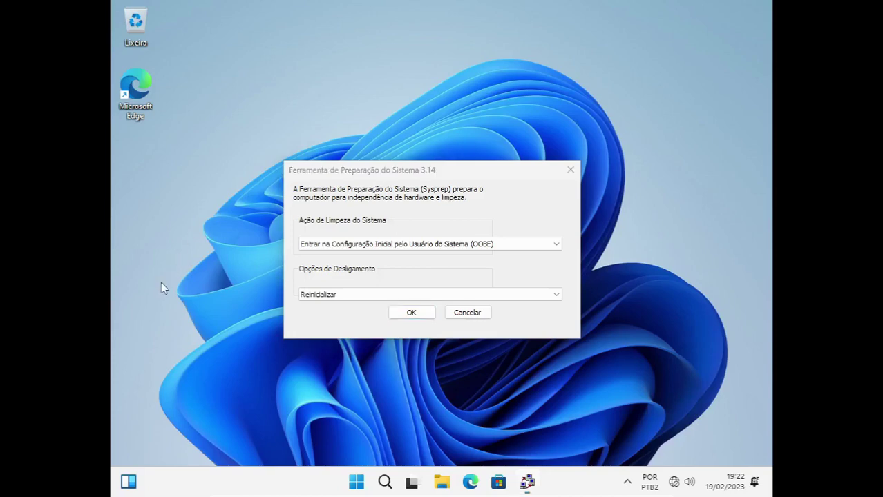
{"action": "left_click", "coordinate": [356, 484]}
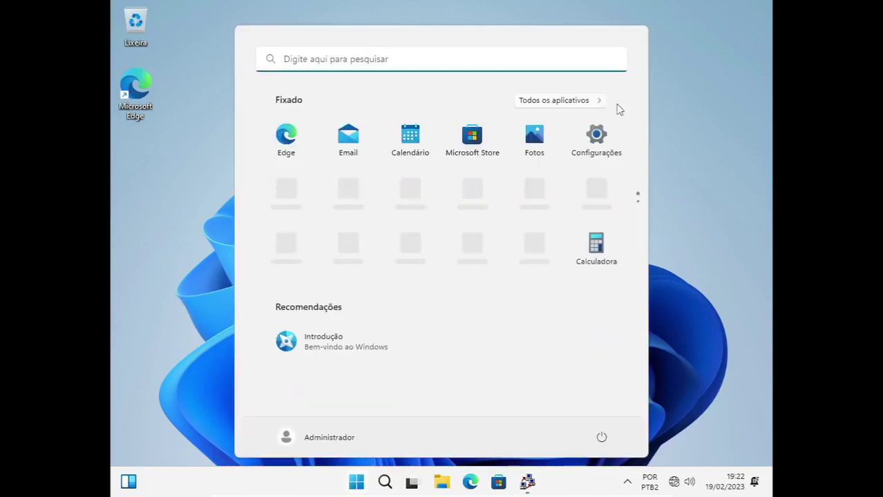
Open Settings maximized at Contas > Outros usuários.
{"action": "left_click", "coordinate": [596, 137]}
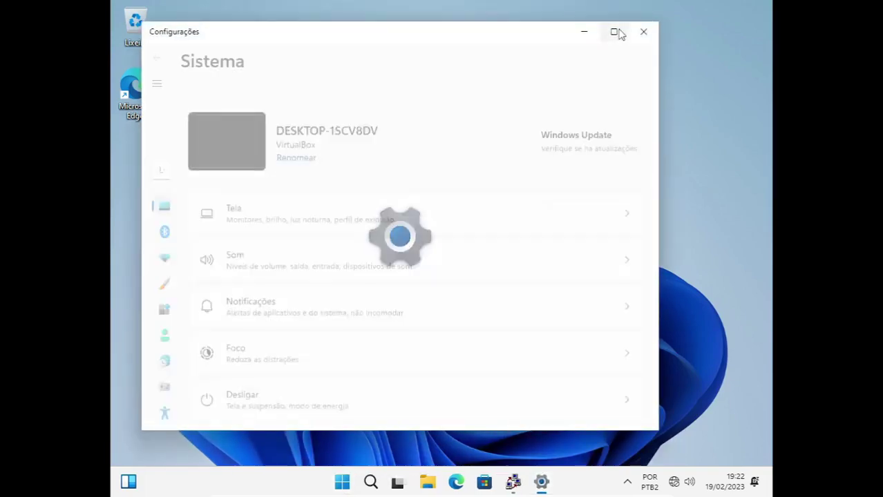
{"action": "left_click", "coordinate": [613, 31]}
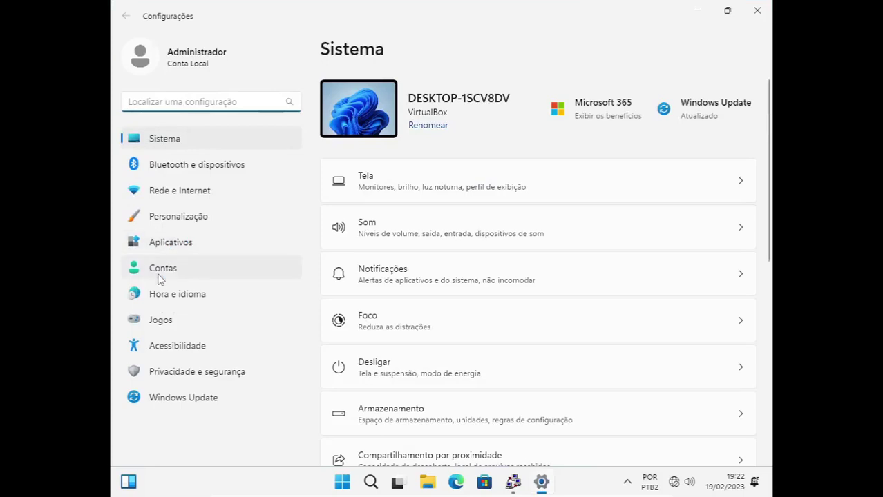
{"action": "left_click", "coordinate": [159, 273]}
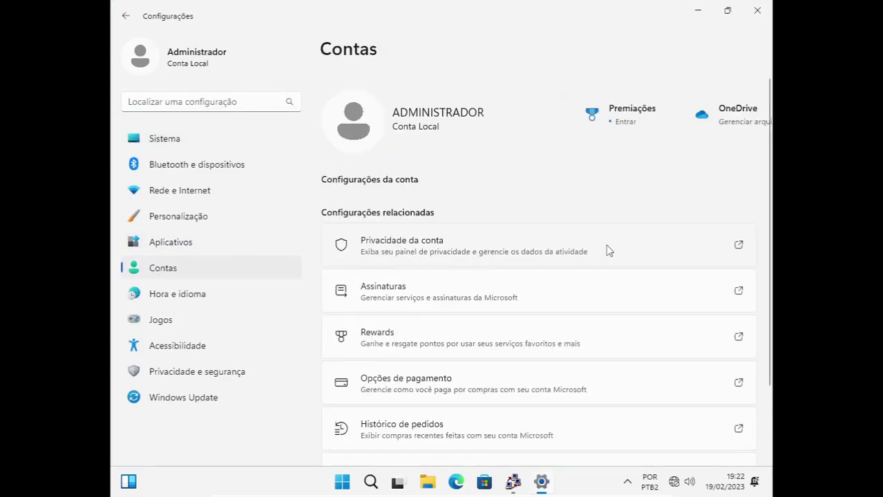
{"action": "scroll", "coordinate": [607, 248], "scroll_direction": "down", "scroll_amount": 3}
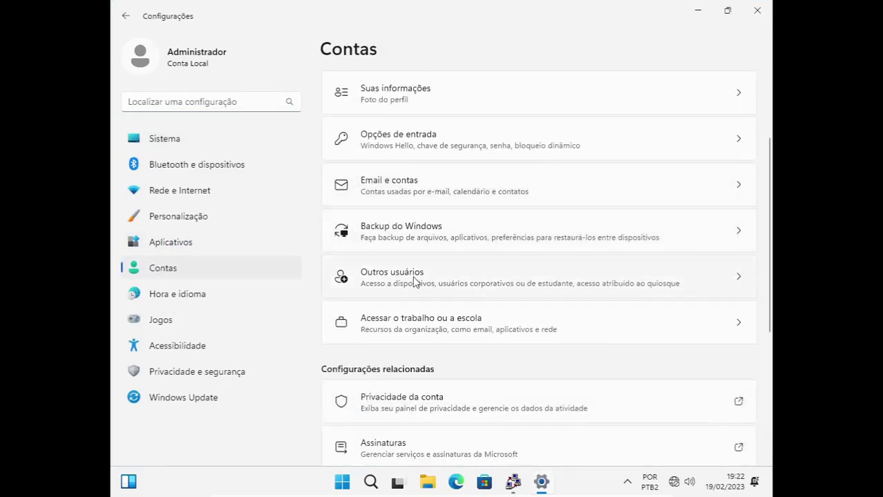
{"action": "left_click", "coordinate": [415, 284]}
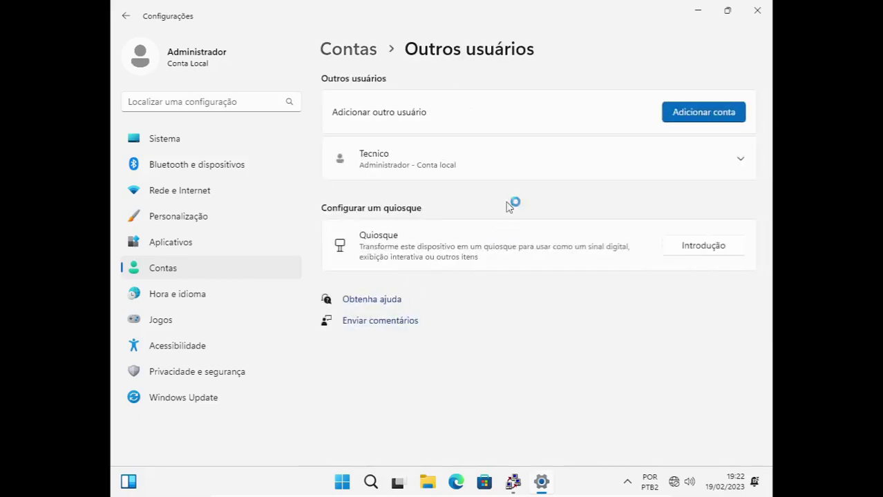
Remove the extra local account with 'Excluir conta e dados' and close Settings.
{"action": "left_click", "coordinate": [739, 161]}
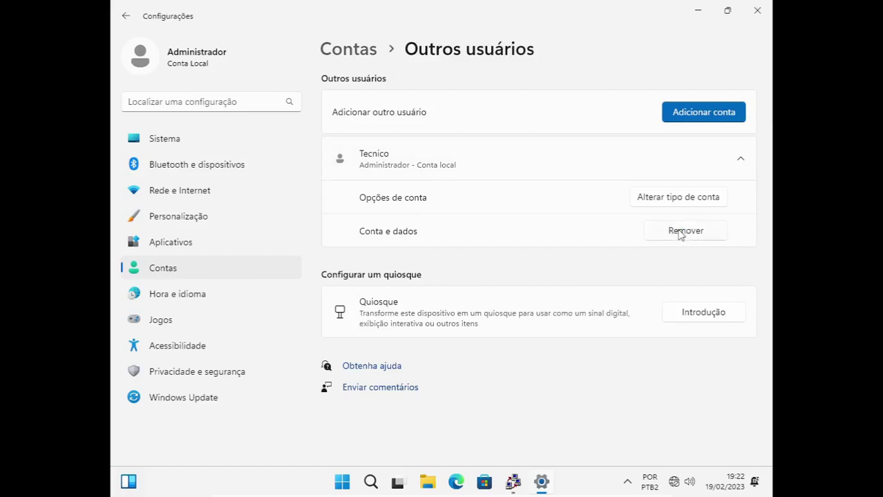
{"action": "left_click", "coordinate": [680, 234]}
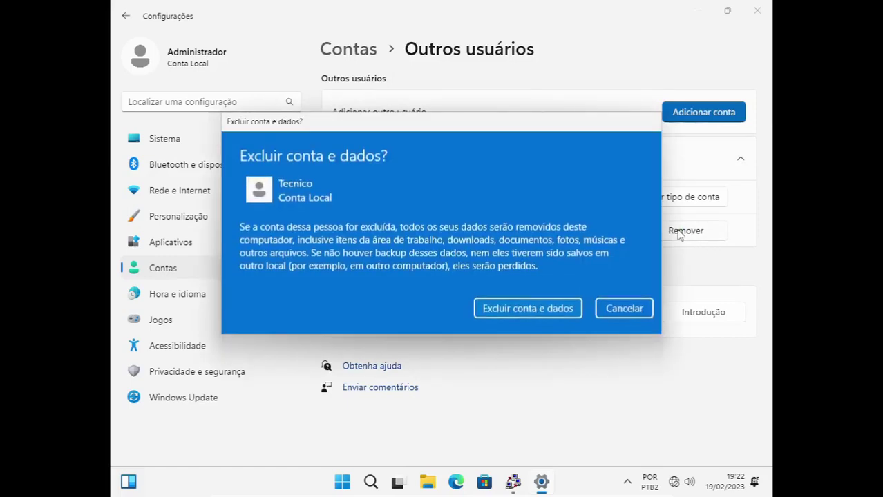
{"action": "left_click", "coordinate": [530, 313]}
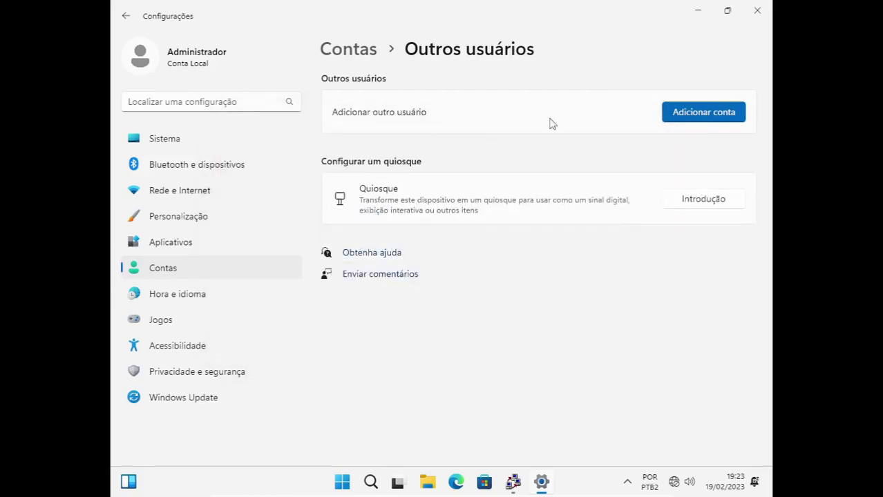
{"action": "left_click", "coordinate": [758, 13]}
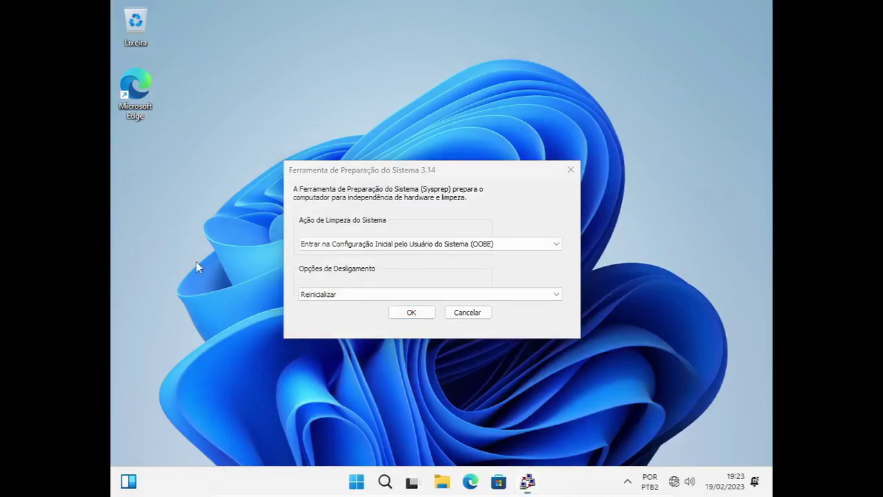
{"action": "left_click", "coordinate": [357, 484]}
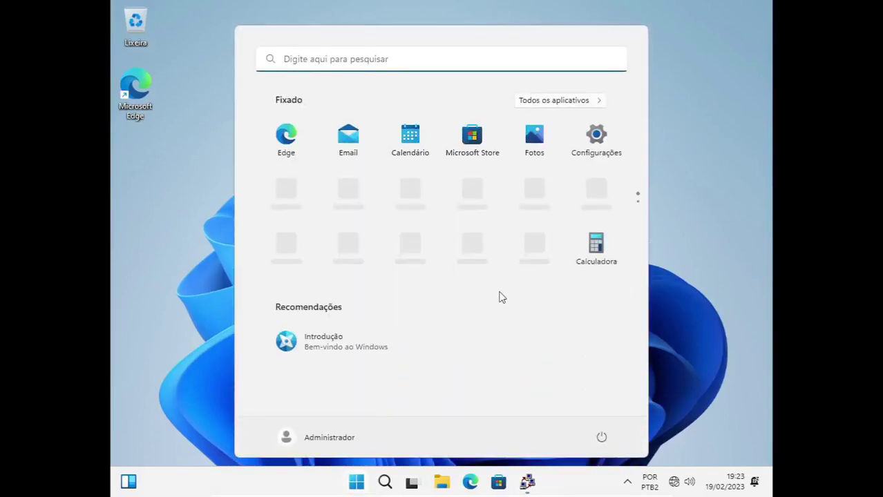
{"action": "type", "text": "painel"}
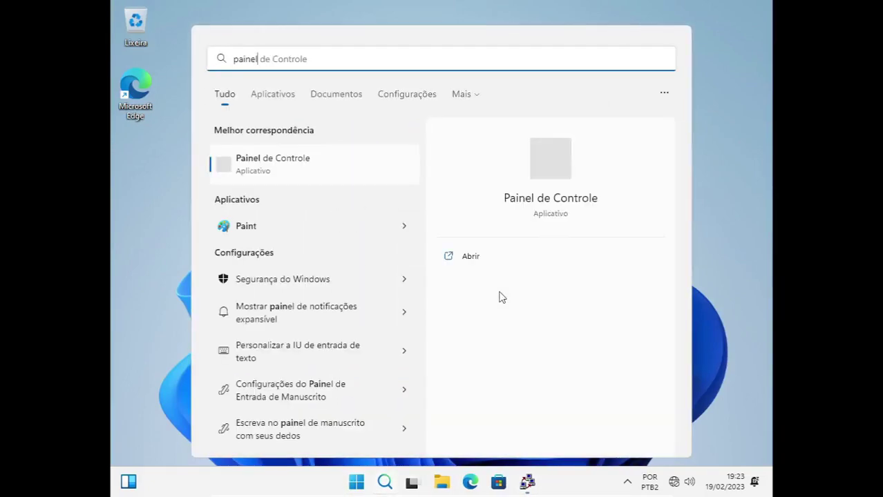
{"action": "left_click", "coordinate": [471, 257]}
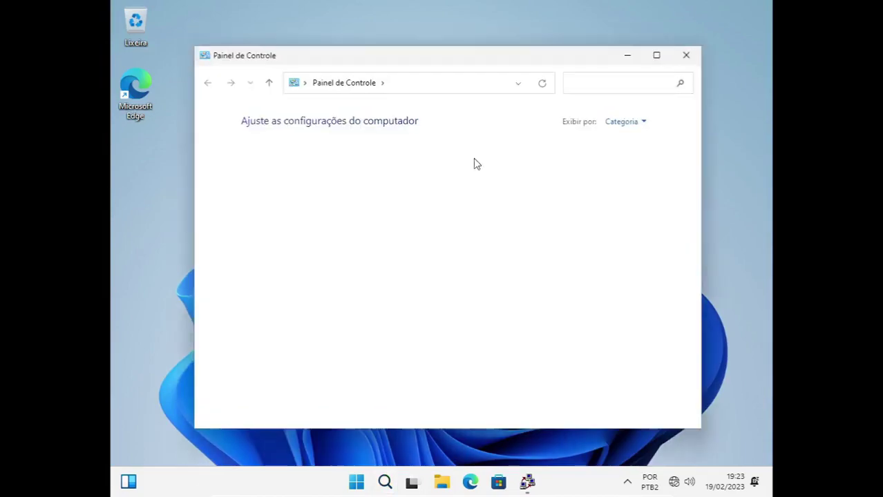
{"action": "left_click", "coordinate": [656, 55]}
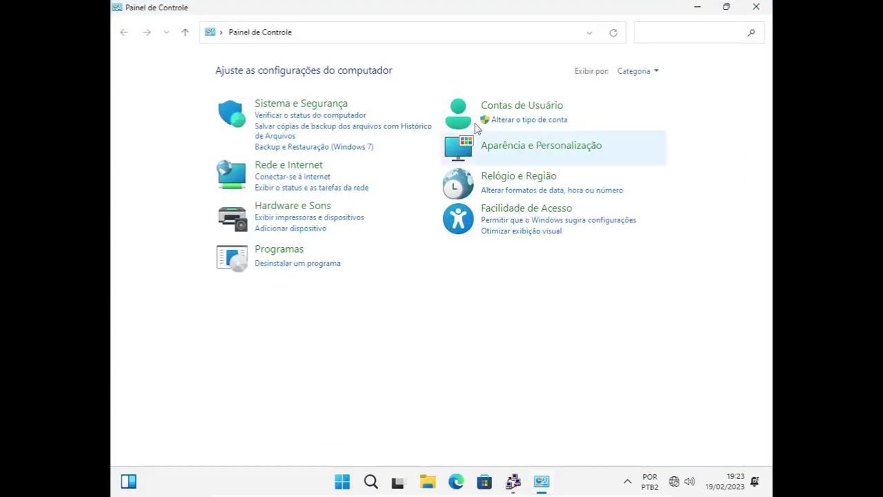
{"action": "left_click", "coordinate": [501, 108]}
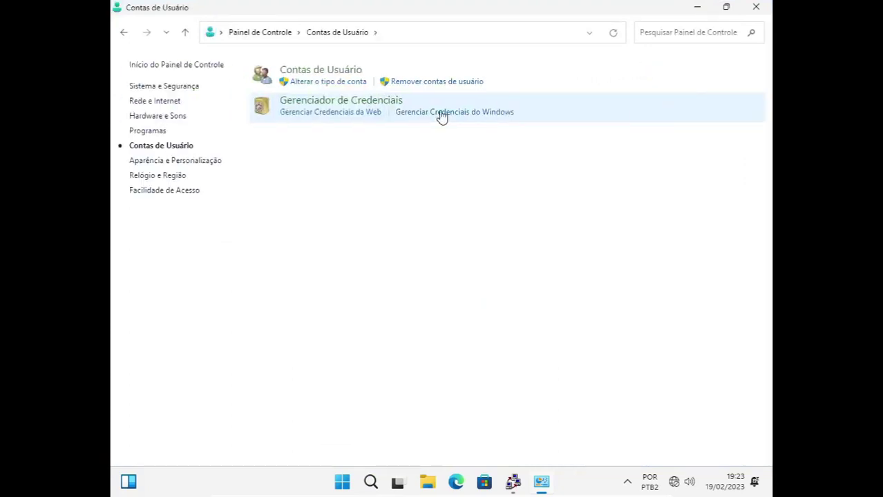
{"action": "left_click", "coordinate": [313, 71]}
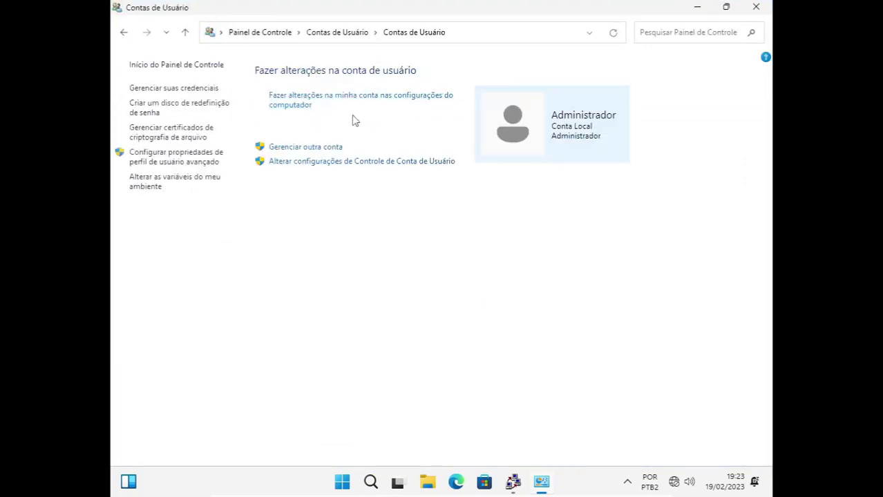
{"action": "left_click", "coordinate": [301, 147]}
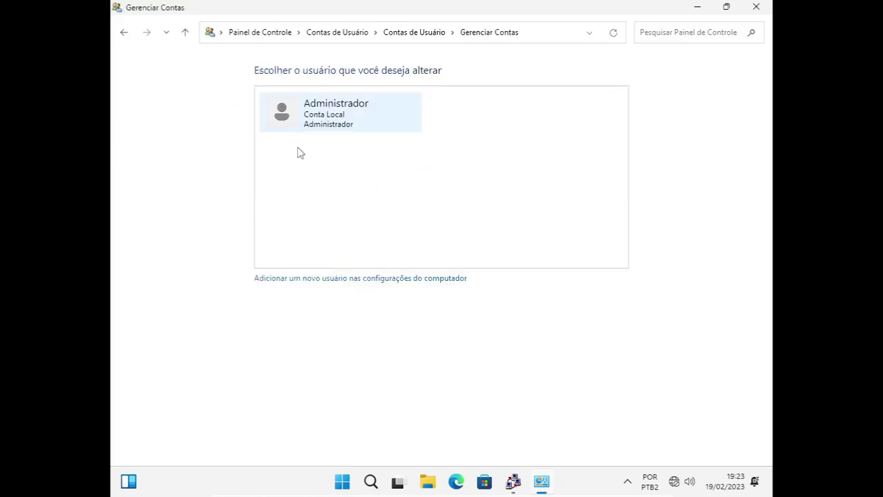
{"action": "left_click", "coordinate": [756, 7]}
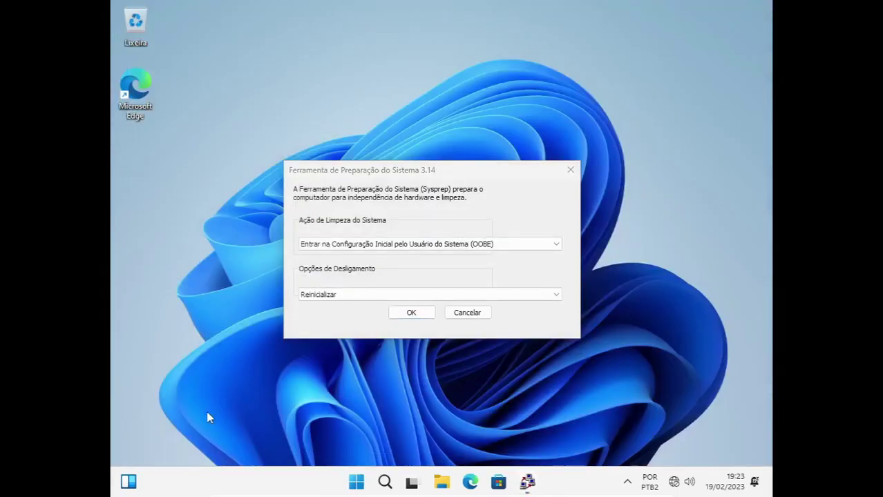
{"action": "key", "text": "super+r"}
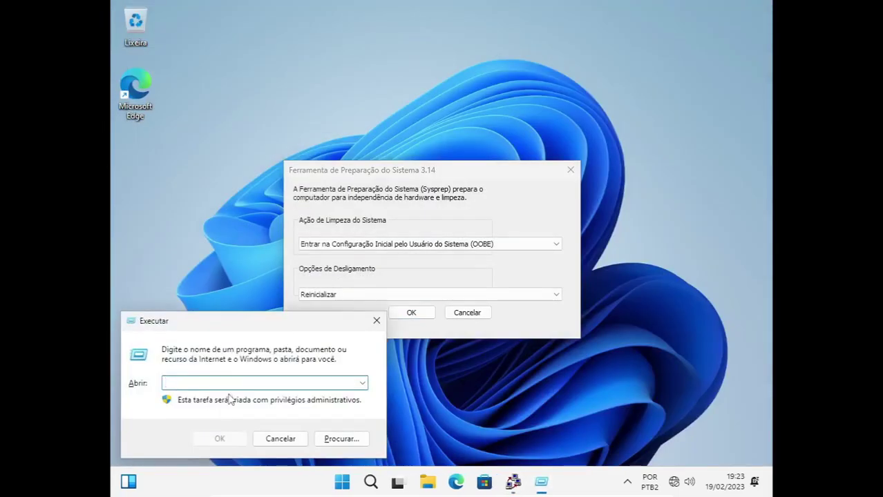
{"action": "type", "text": "conntrol userpasswords2"}
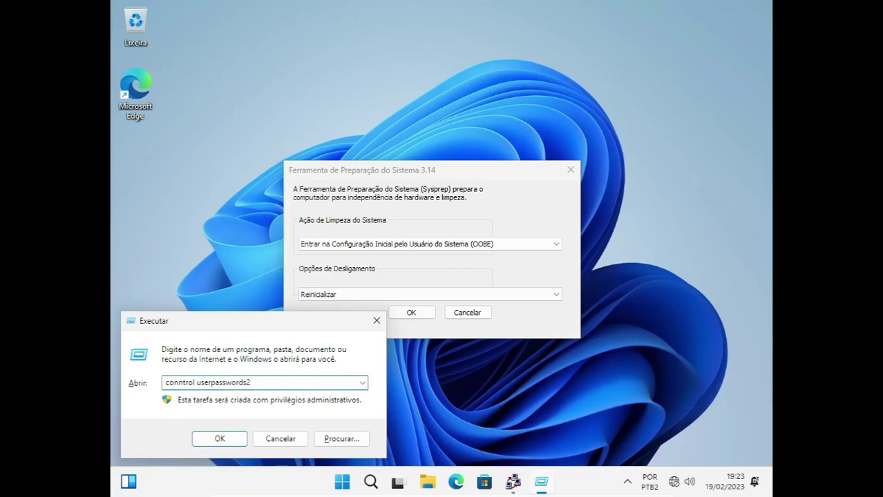
{"action": "key", "text": "Return"}
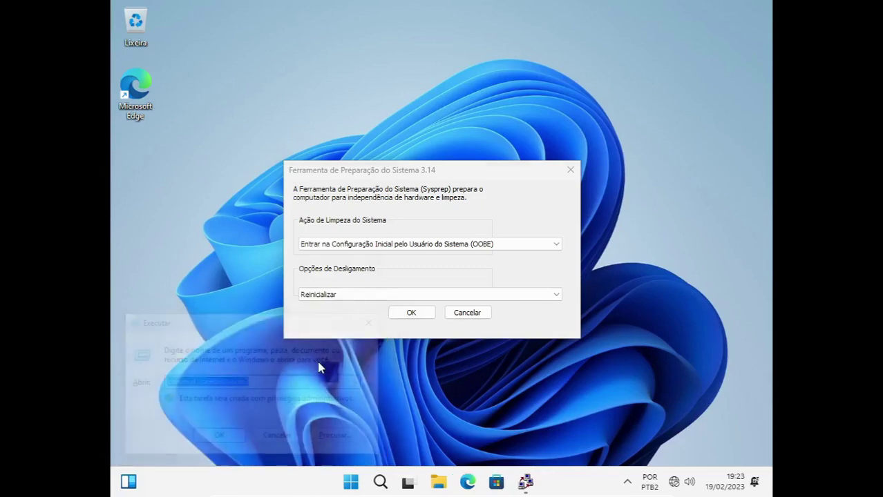
{"action": "left_click", "coordinate": [586, 240]}
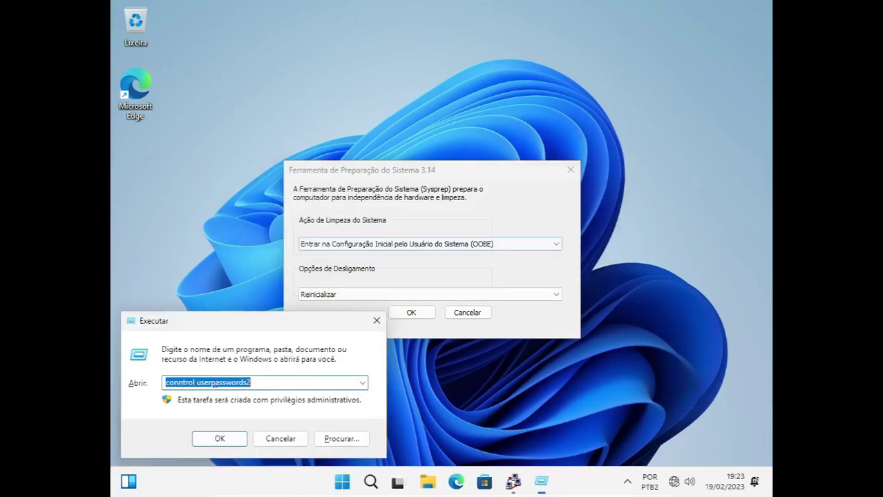
{"action": "left_click", "coordinate": [176, 382]}
{"action": "key", "text": "Delete"}
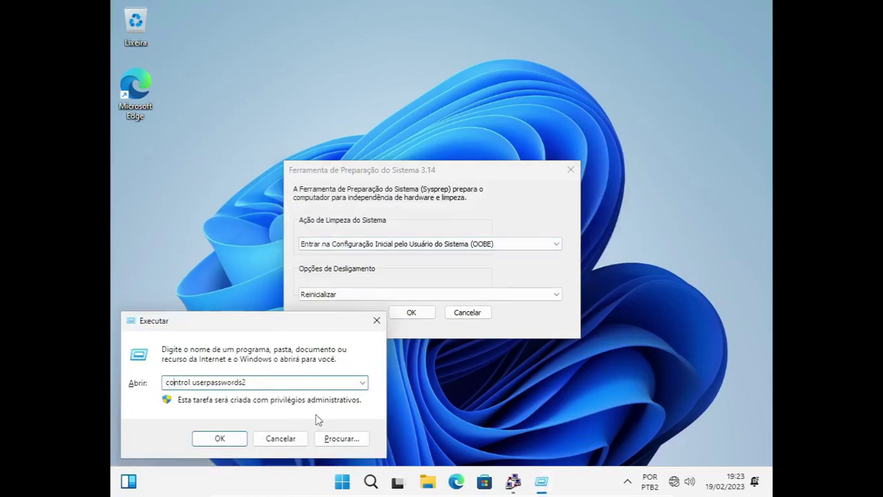
{"action": "key", "text": "Return"}
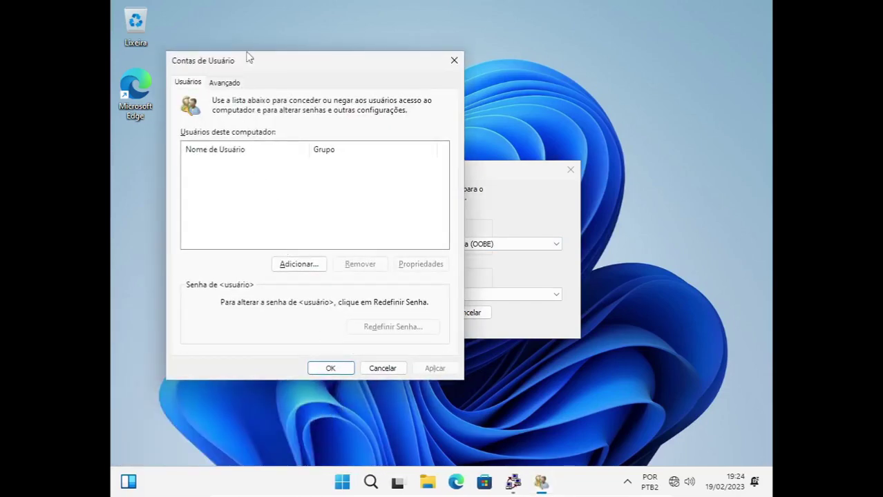
{"action": "left_click_drag", "start_coordinate": [252, 66], "coordinate": [343, 71]}
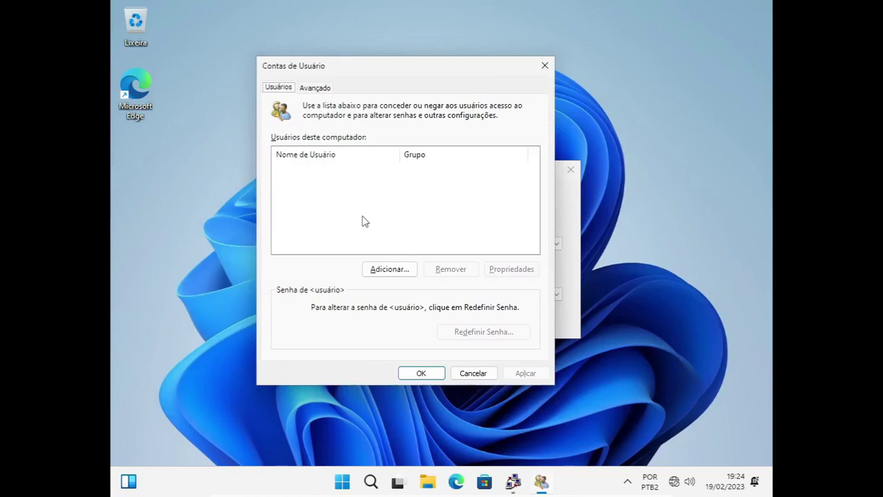
{"action": "left_click", "coordinate": [545, 65]}
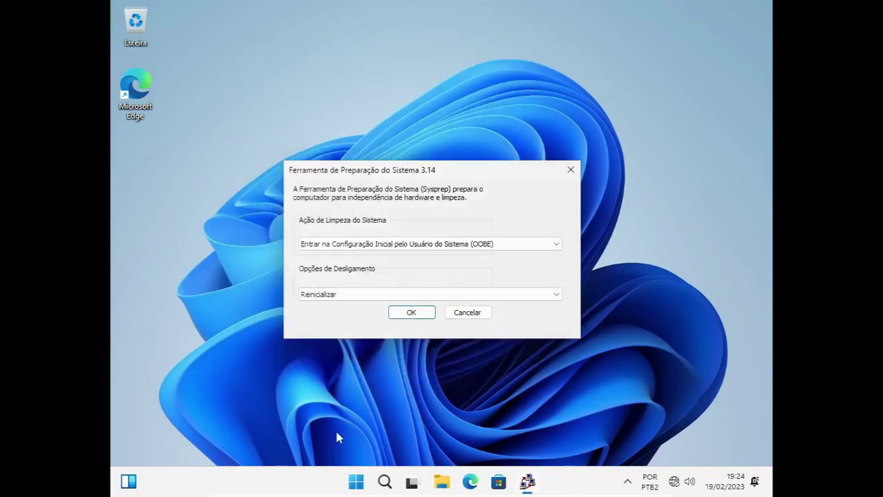
{"action": "left_click", "coordinate": [442, 484]}
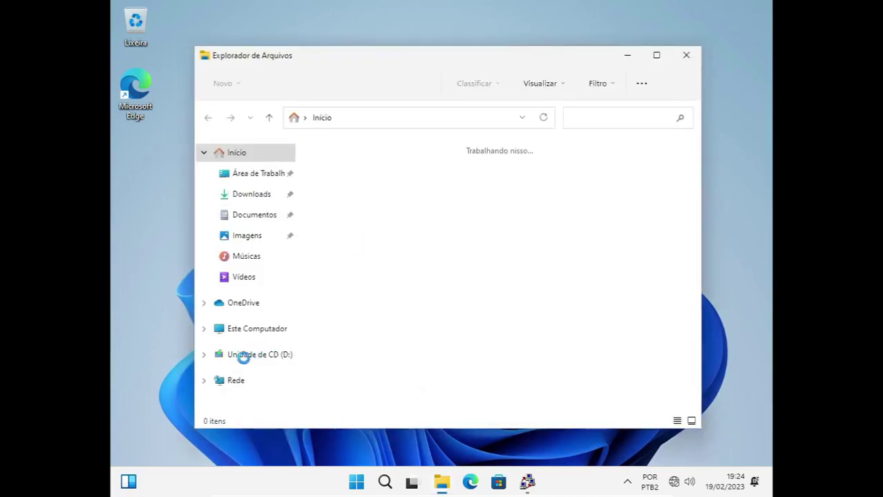
{"action": "left_click", "coordinate": [257, 329]}
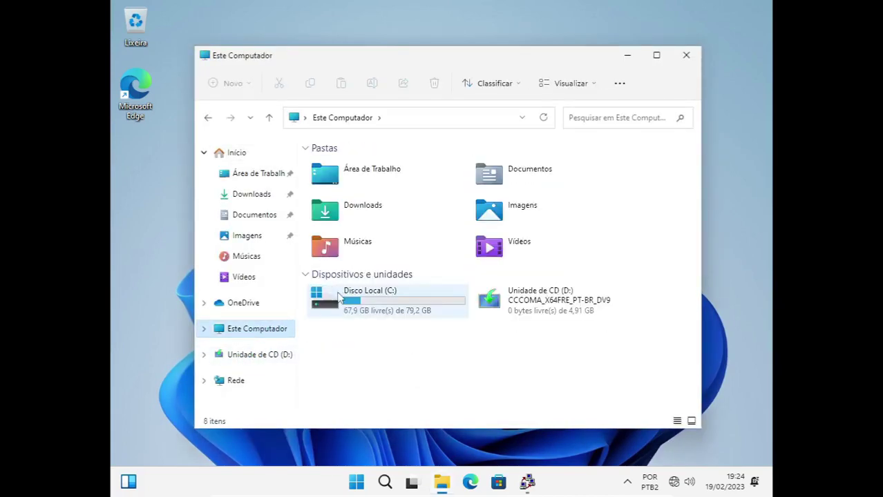
{"action": "double_click", "coordinate": [339, 296]}
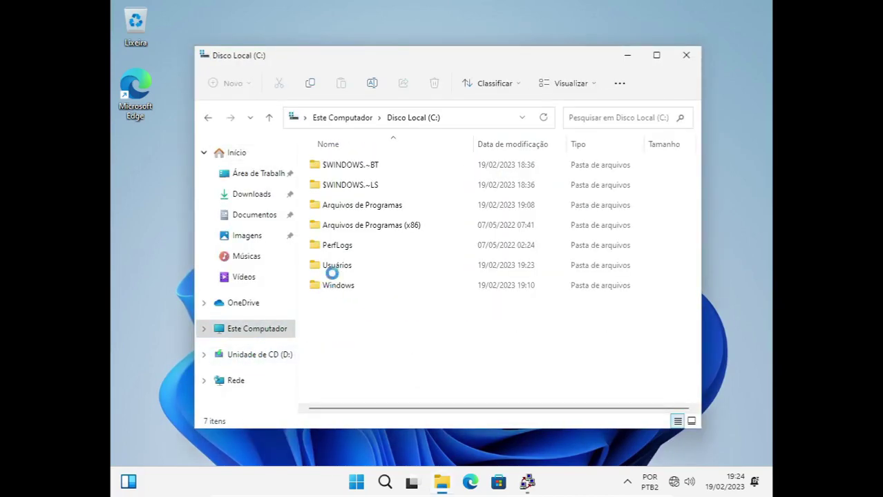
{"action": "double_click", "coordinate": [332, 270]}
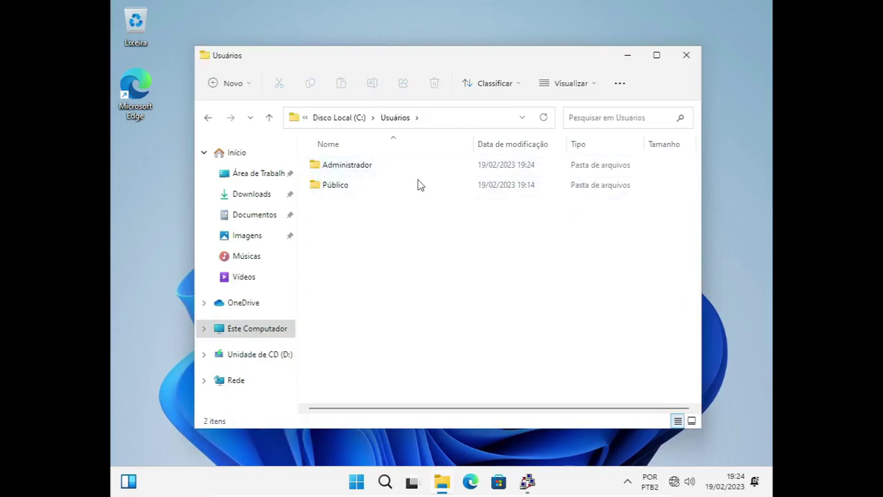
{"action": "left_click_drag", "start_coordinate": [433, 66], "coordinate": [432, 48]}
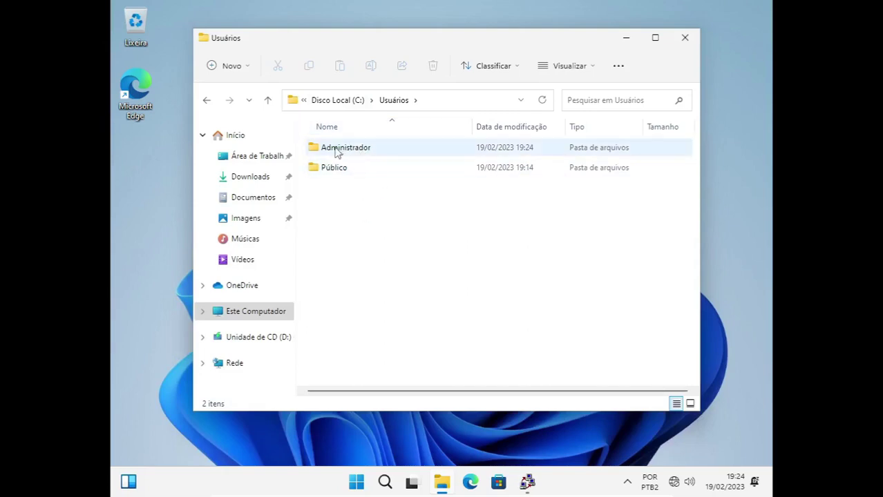
{"action": "left_click", "coordinate": [338, 172]}
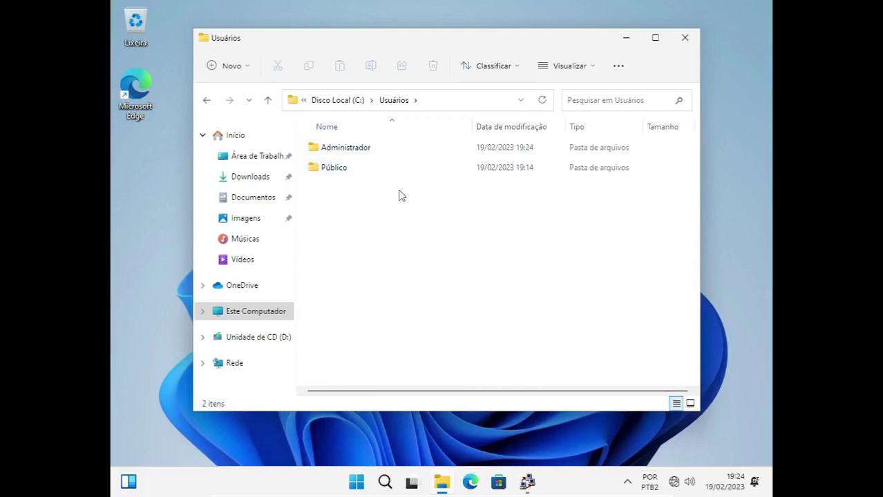
{"action": "left_click", "coordinate": [683, 39]}
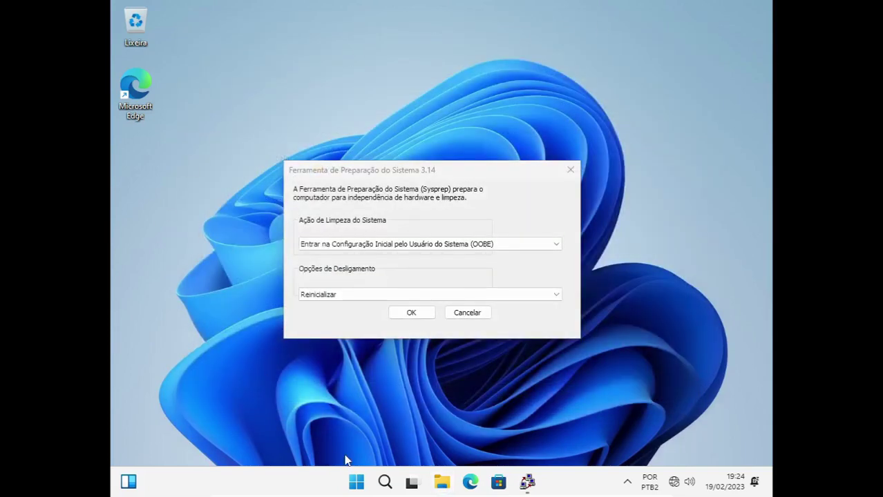
Launch Disk Cleanup for drive C: with the cleanmgr command.
{"action": "key", "text": "super+r"}
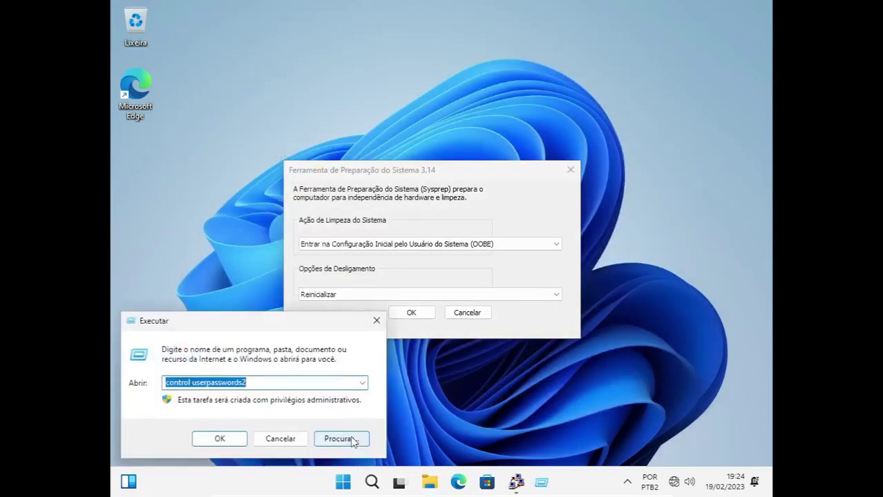
{"action": "type", "text": "cleanmgr"}
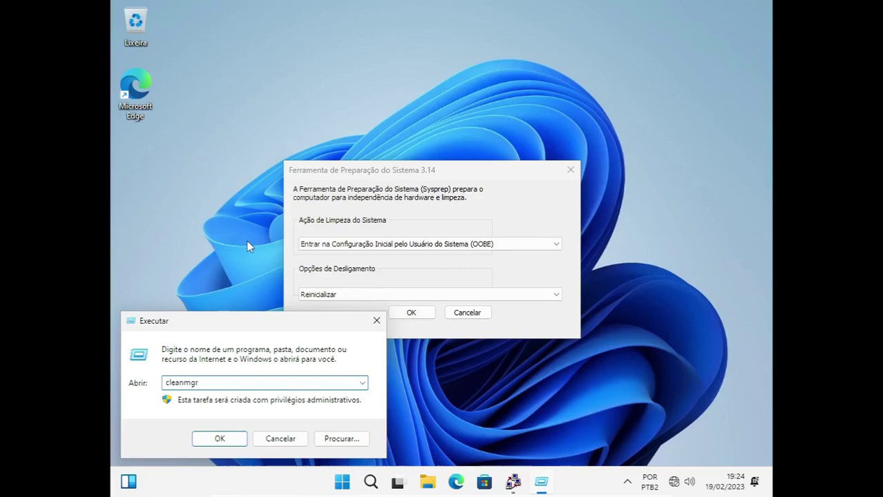
{"action": "key", "text": "Return"}
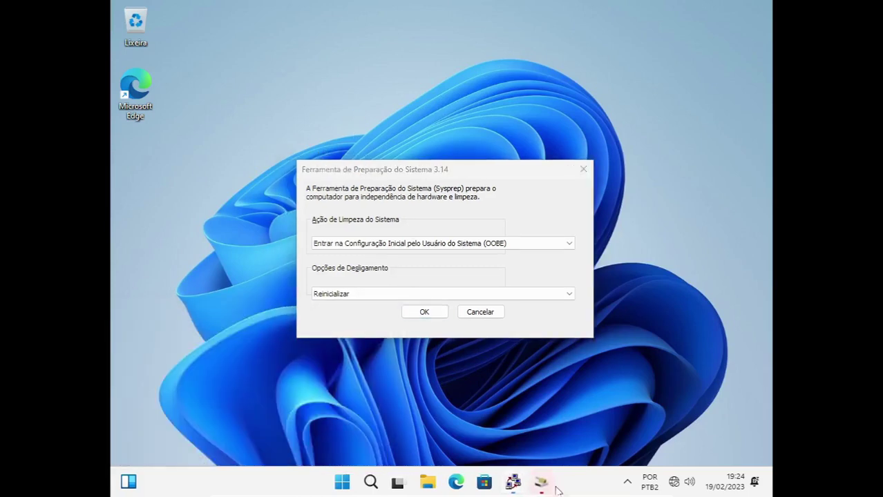
{"action": "mouse_move", "coordinate": [542, 486]}
{"action": "left_click", "coordinate": [543, 436]}
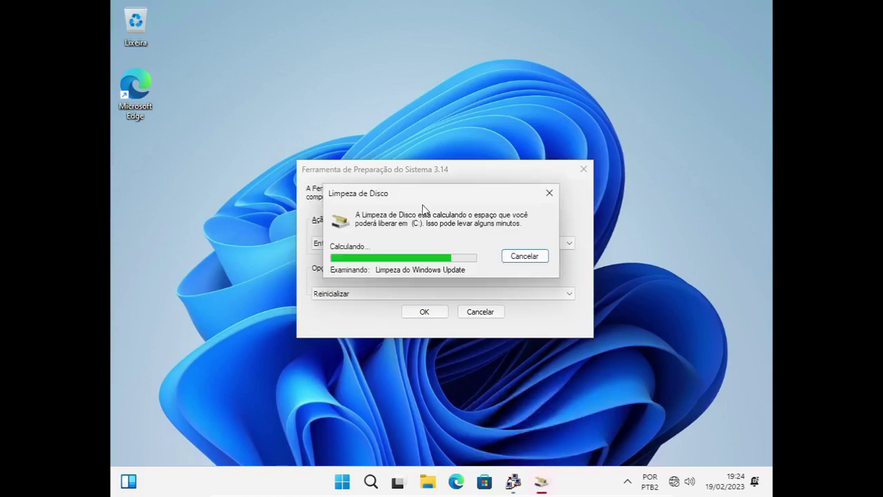
On Mais Opções, delete all but the most recent restore point.
{"action": "left_click", "coordinate": [308, 133]}
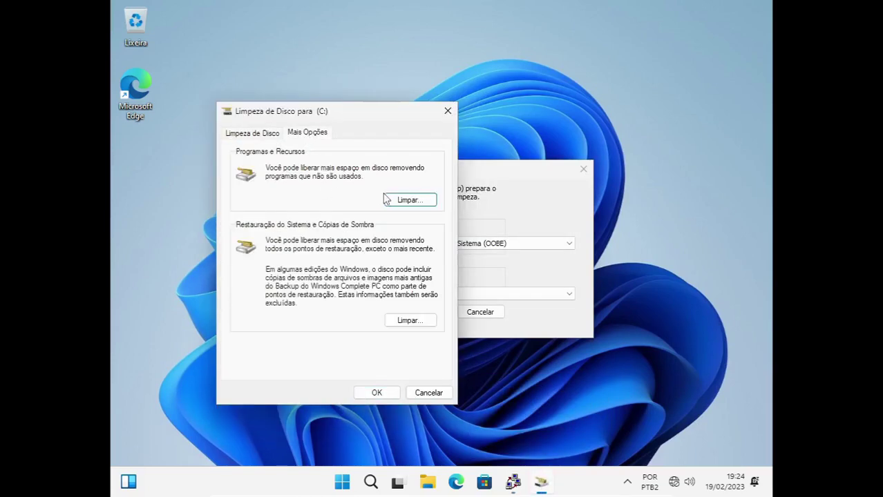
{"action": "left_click", "coordinate": [410, 200]}
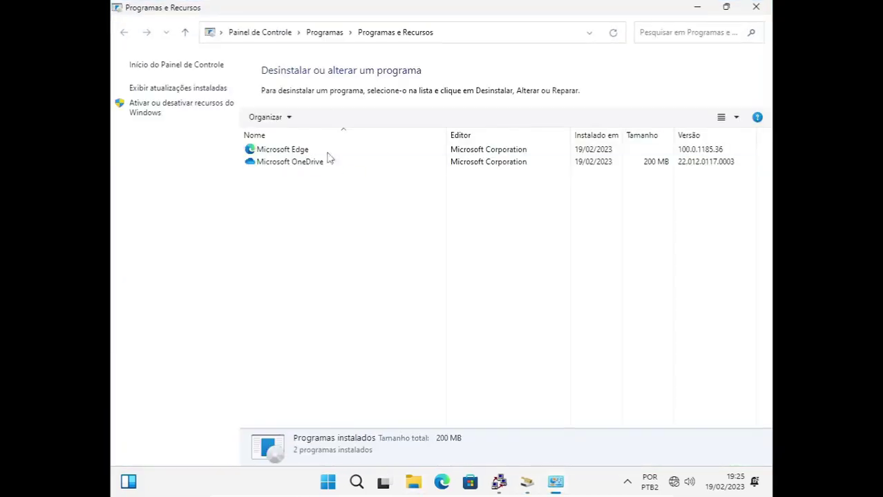
{"action": "left_click", "coordinate": [757, 8]}
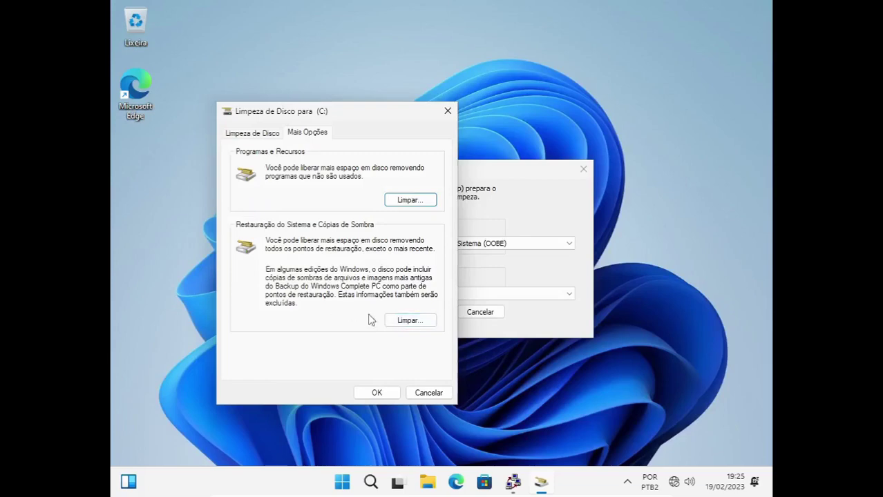
{"action": "left_click", "coordinate": [400, 322]}
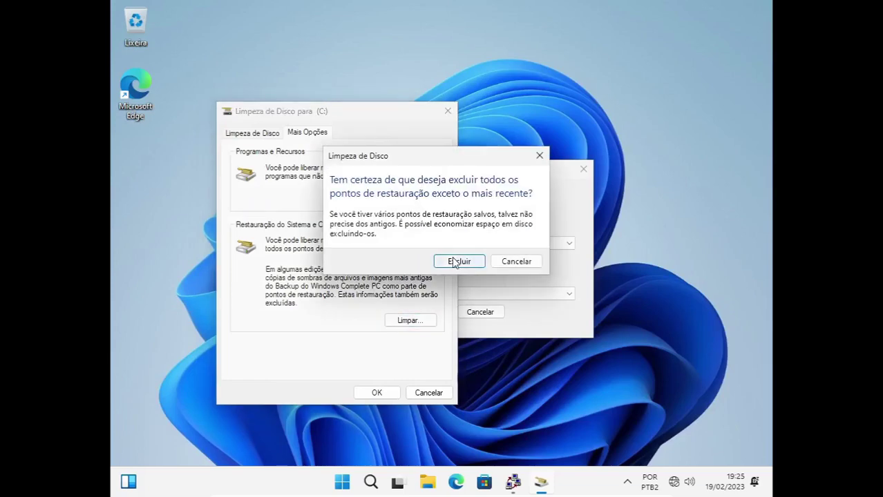
{"action": "left_click", "coordinate": [453, 261]}
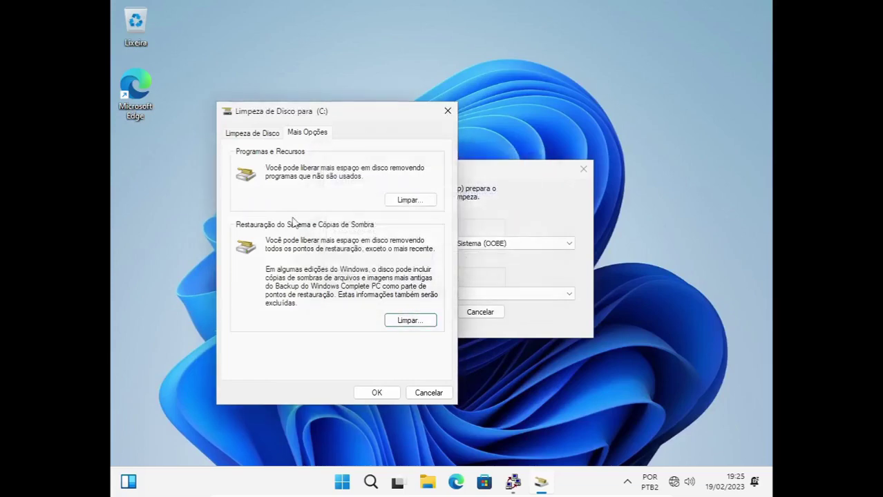
Delete Defender, DirectX shader cache, delivery optimization, Recycle Bin and temporary files.
{"action": "left_click", "coordinate": [248, 134]}
{"action": "left_click", "coordinate": [238, 192]}
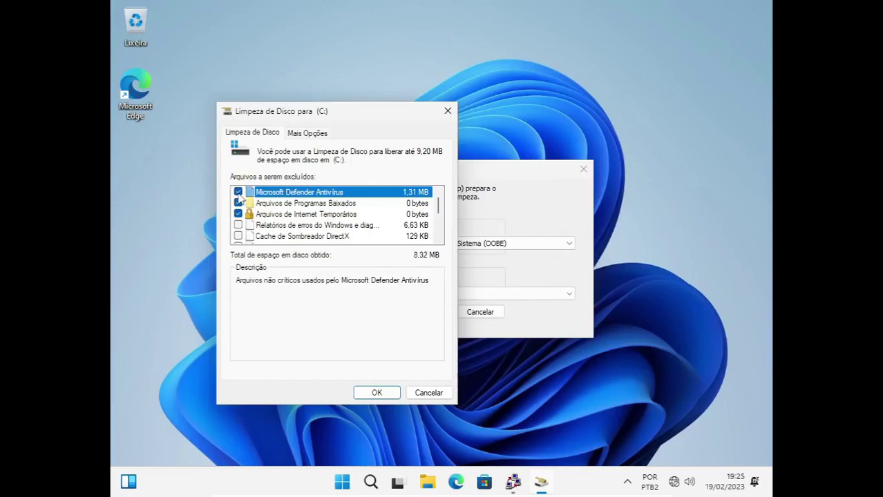
{"action": "left_click", "coordinate": [237, 236]}
{"action": "scroll", "coordinate": [239, 235], "scroll_direction": "down", "scroll_amount": 1}
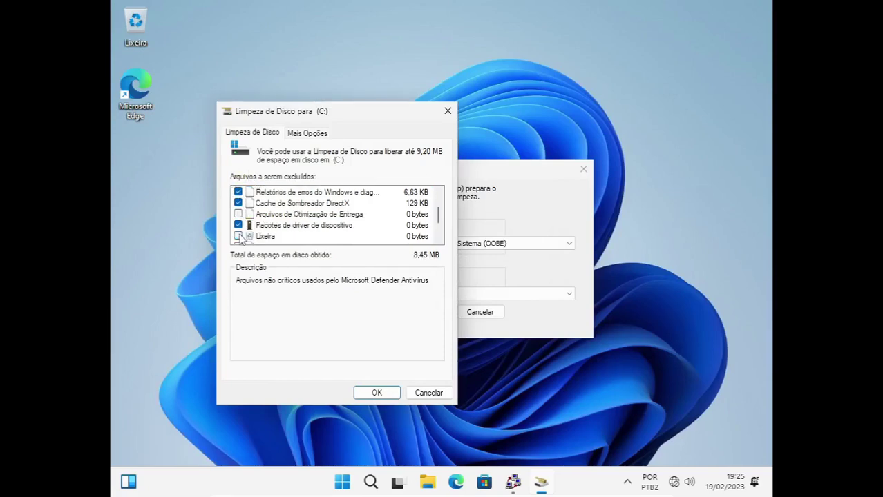
{"action": "left_click", "coordinate": [238, 214]}
{"action": "left_click", "coordinate": [238, 237]}
{"action": "scroll", "coordinate": [239, 231], "scroll_direction": "down", "scroll_amount": 1}
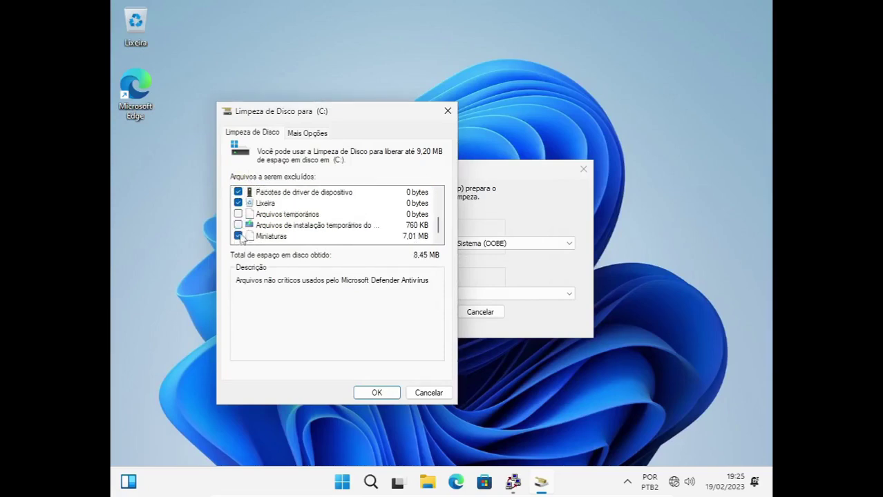
{"action": "left_click", "coordinate": [238, 214]}
{"action": "left_click", "coordinate": [375, 395]}
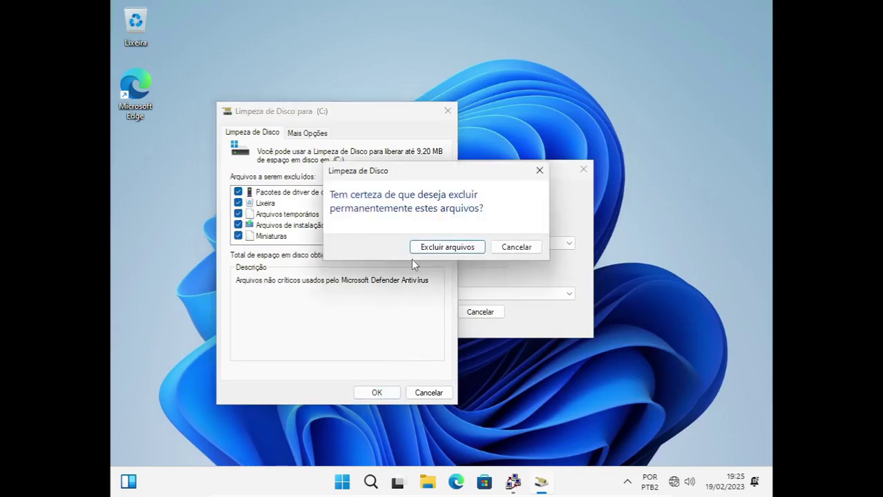
{"action": "left_click", "coordinate": [435, 249]}
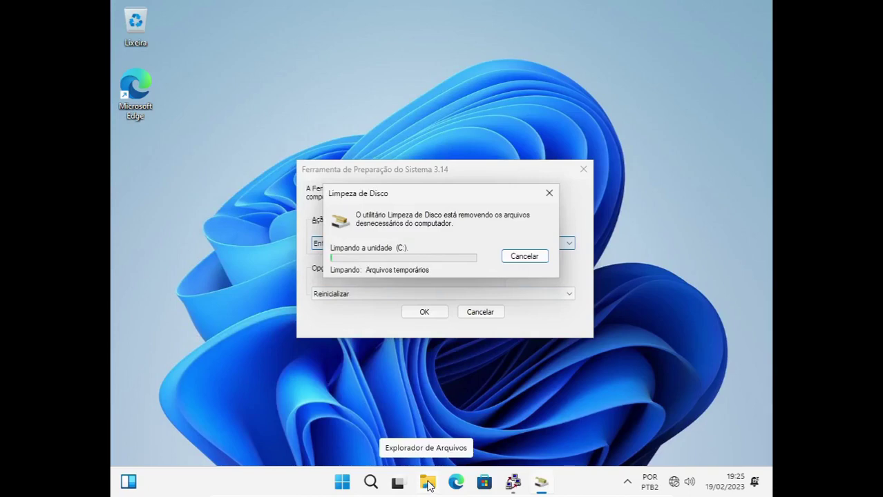
{"action": "left_click", "coordinate": [429, 484]}
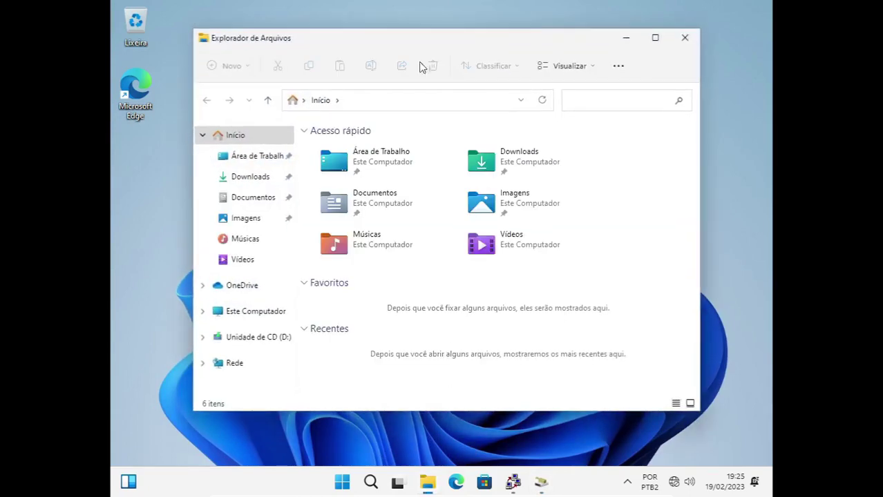
Navigate File Explorer to the %temp% folder.
{"action": "left_click", "coordinate": [391, 101]}
{"action": "type", "text": "%temp%"}
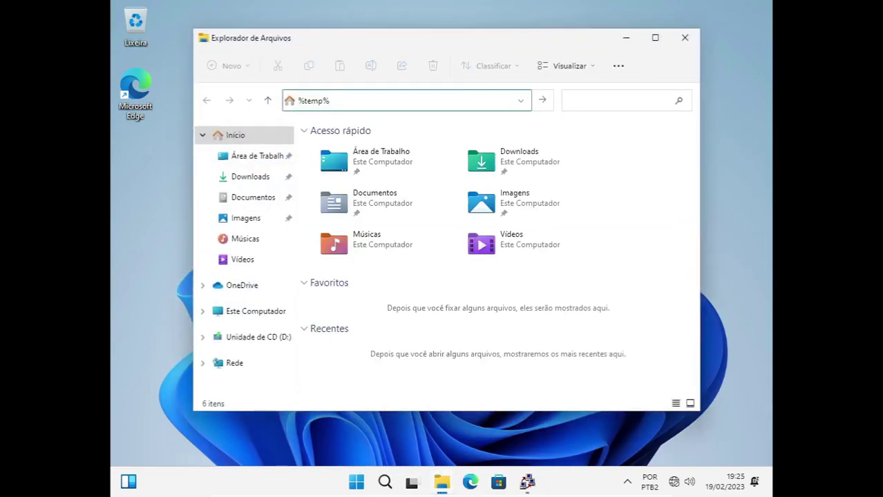
{"action": "key", "text": "Return"}
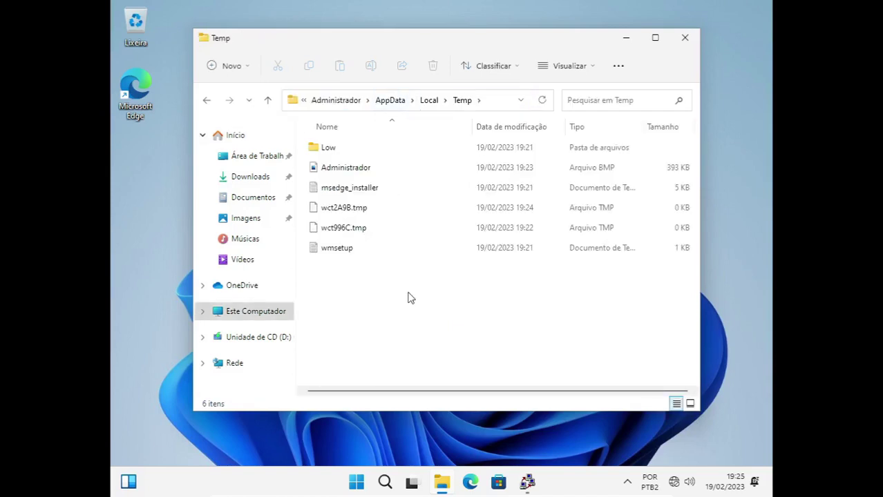
Permanently delete all Temp contents, skipping the in-use msedge_installer file, then close the window.
{"action": "key", "text": "ctrl+a"}
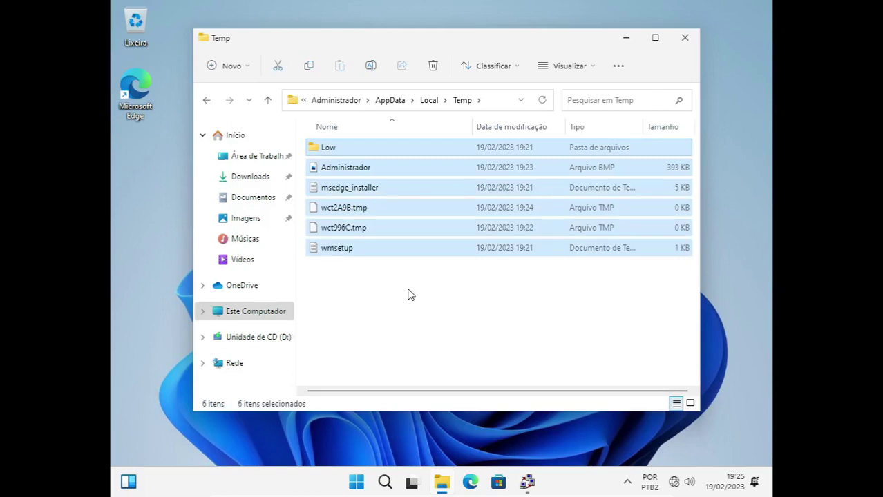
{"action": "key", "text": "shift+Delete"}
{"action": "key", "text": "Return"}
{"action": "left_click", "coordinate": [268, 188]}
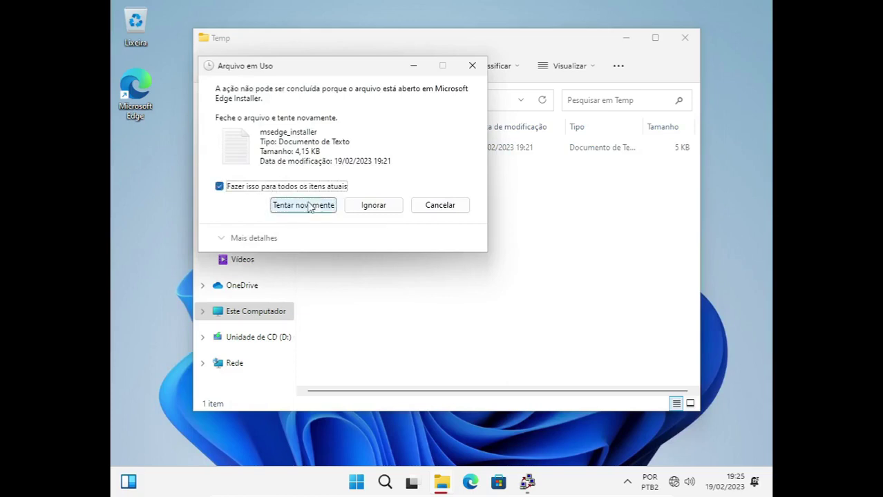
{"action": "left_click", "coordinate": [305, 206]}
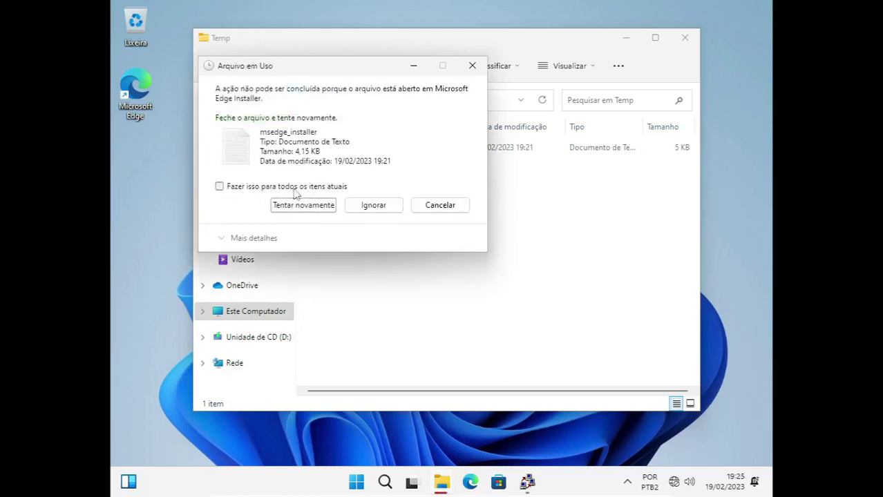
{"action": "left_click", "coordinate": [374, 203]}
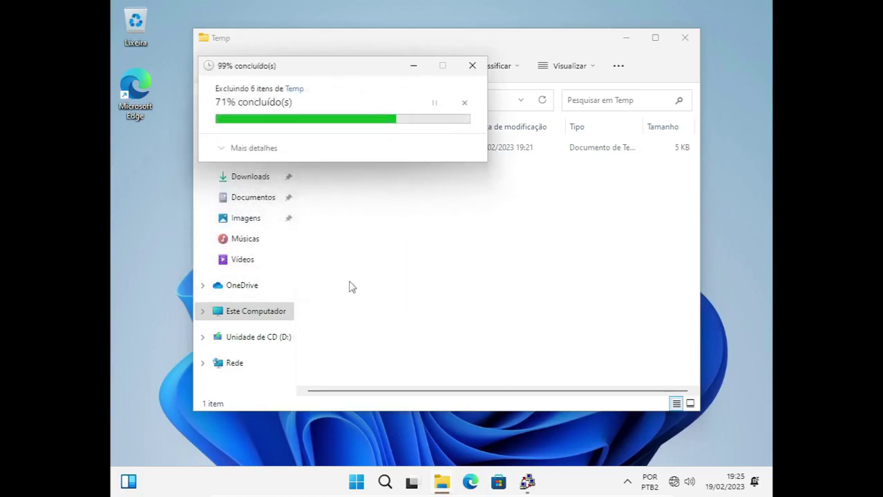
{"action": "left_click", "coordinate": [684, 40]}
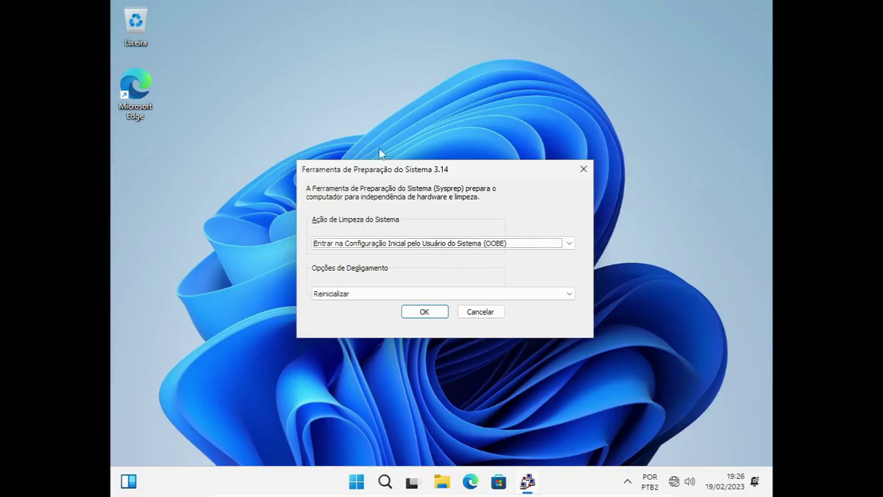
Keep OOBE as Sysprep's system cleanup action.
{"action": "left_click_drag", "start_coordinate": [475, 177], "coordinate": [461, 165]}
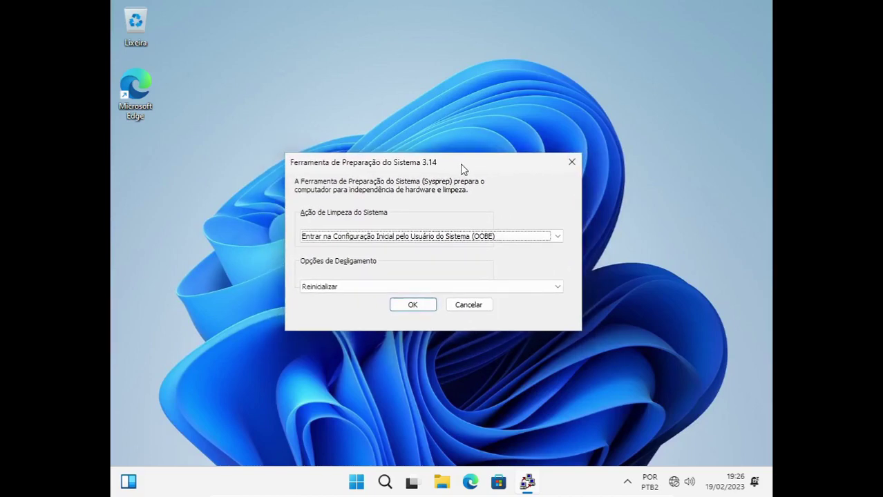
{"action": "left_click", "coordinate": [524, 238]}
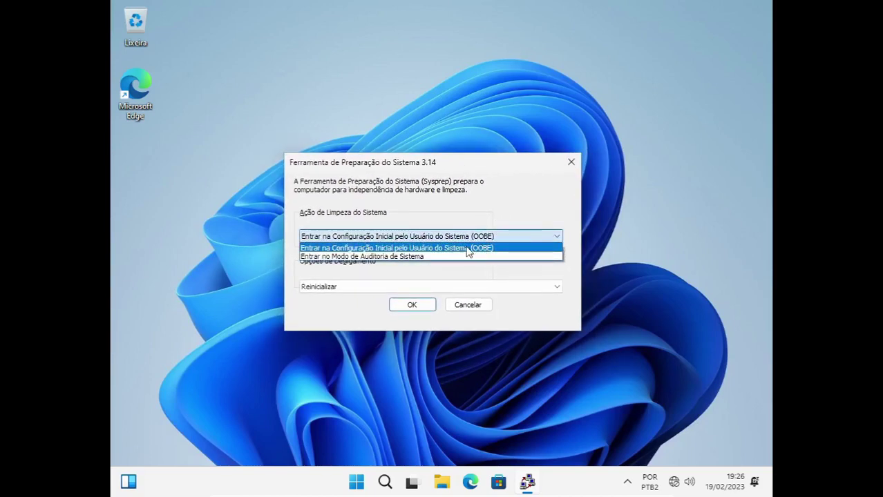
{"action": "left_click", "coordinate": [425, 249]}
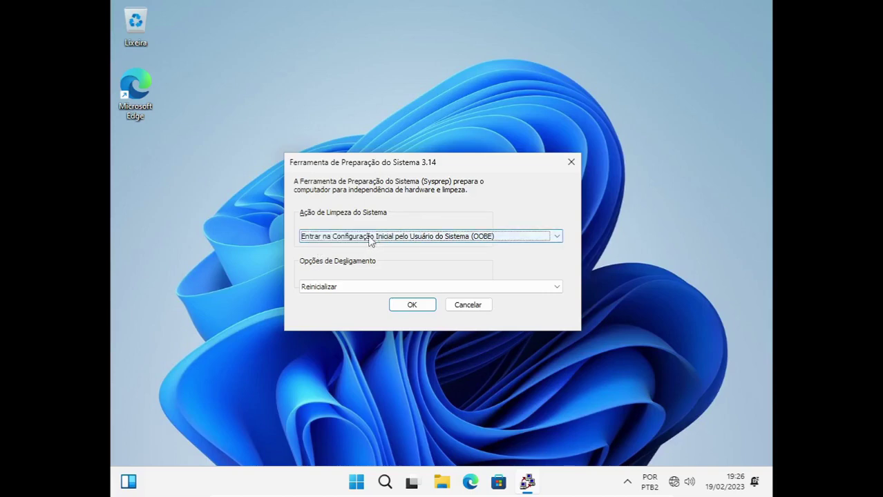
{"action": "left_click", "coordinate": [547, 240]}
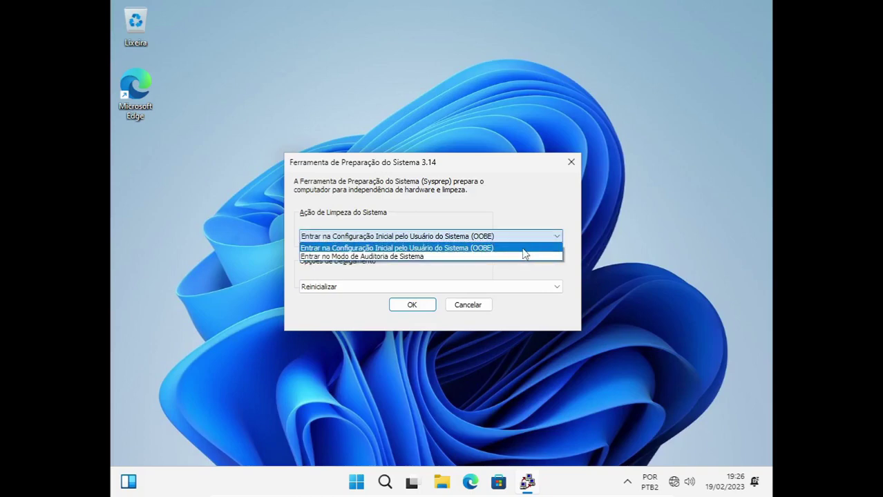
{"action": "left_click", "coordinate": [522, 247]}
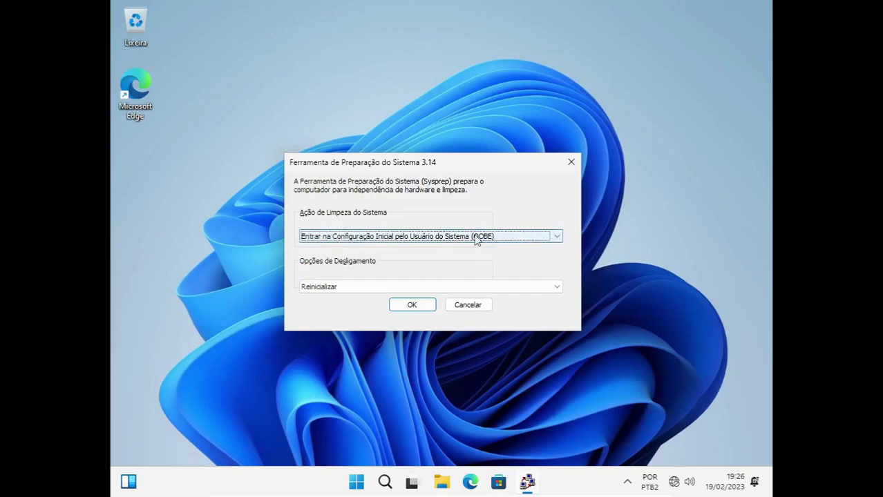
{"action": "left_click", "coordinate": [520, 240]}
{"action": "left_click", "coordinate": [518, 241]}
{"action": "left_click", "coordinate": [510, 236]}
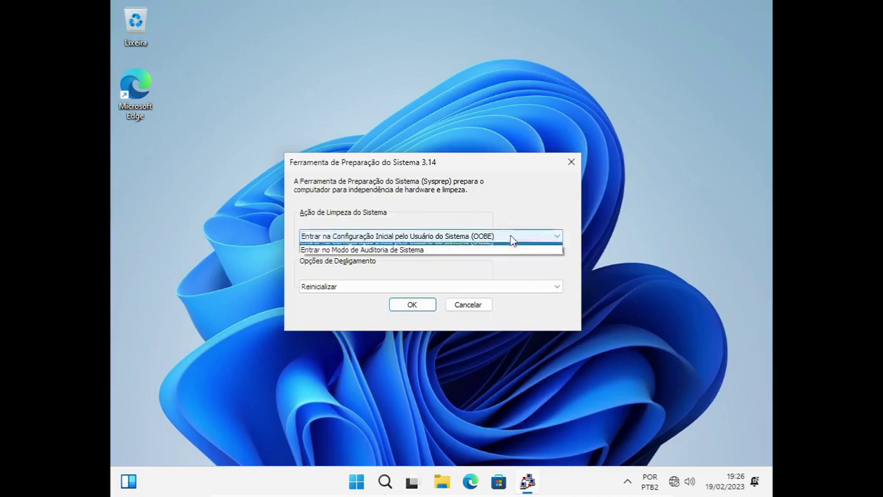
{"action": "left_click", "coordinate": [523, 247]}
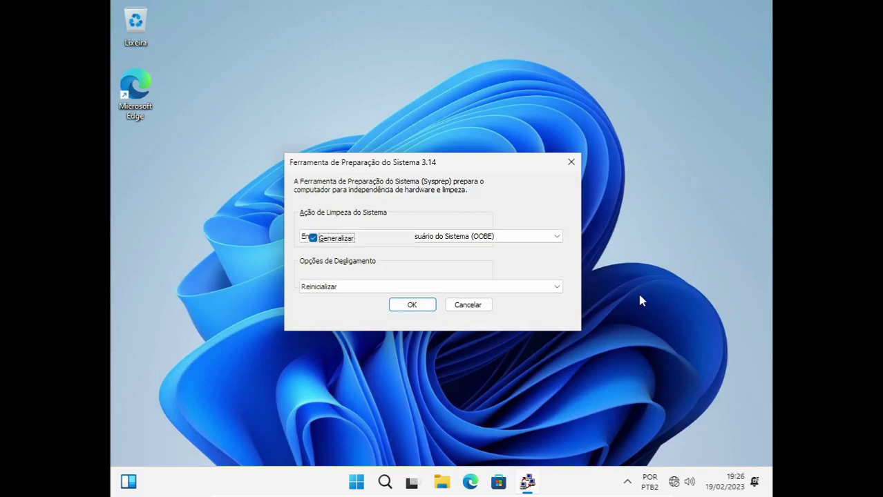
Set the shutdown option to Desligar and run Sysprep.
{"action": "left_click", "coordinate": [335, 290]}
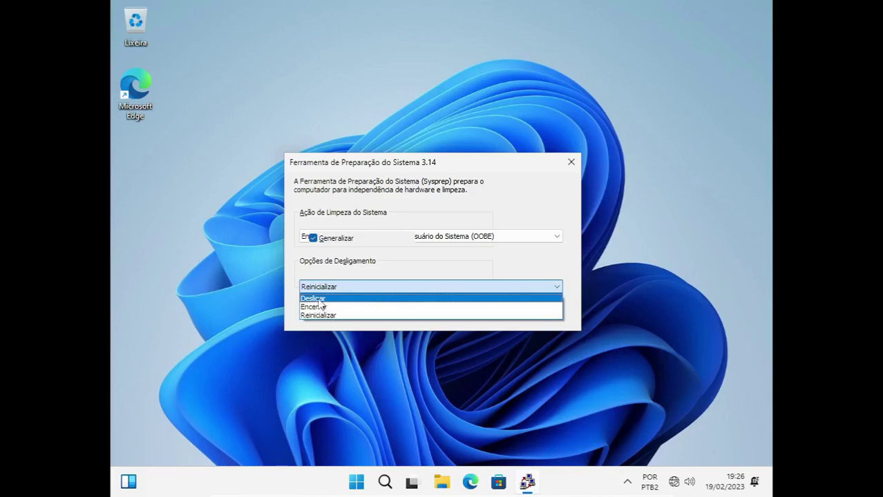
{"action": "left_click", "coordinate": [320, 299]}
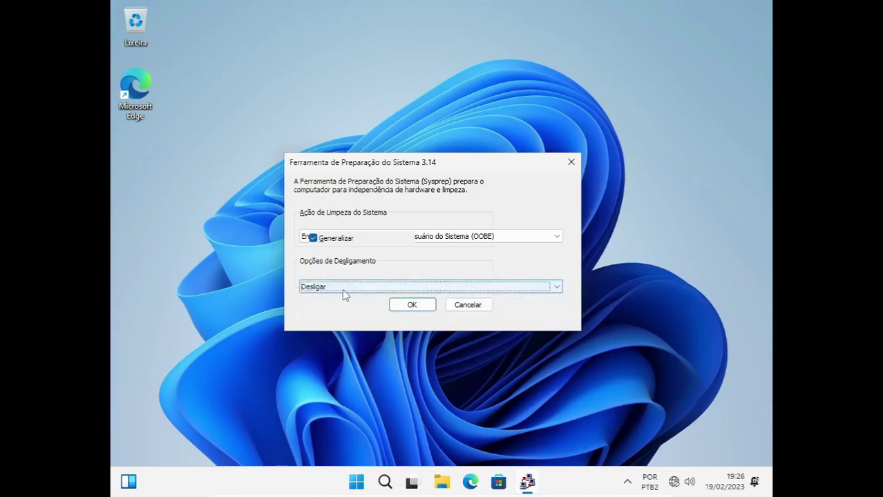
{"action": "left_click", "coordinate": [412, 305]}
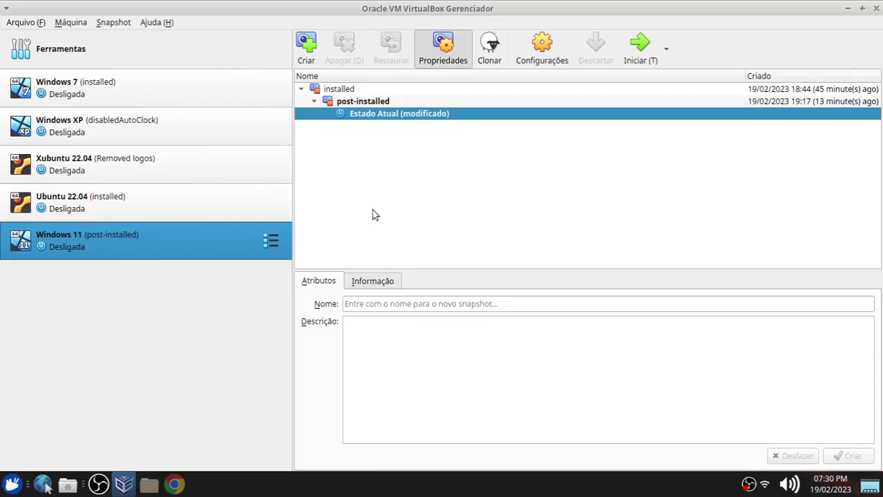
Save a snapshot named 'generalized' under 'post-installed', then boot the Windows 11 VM.
{"action": "left_click", "coordinate": [307, 48]}
{"action": "triple_click", "coordinate": [435, 148]}
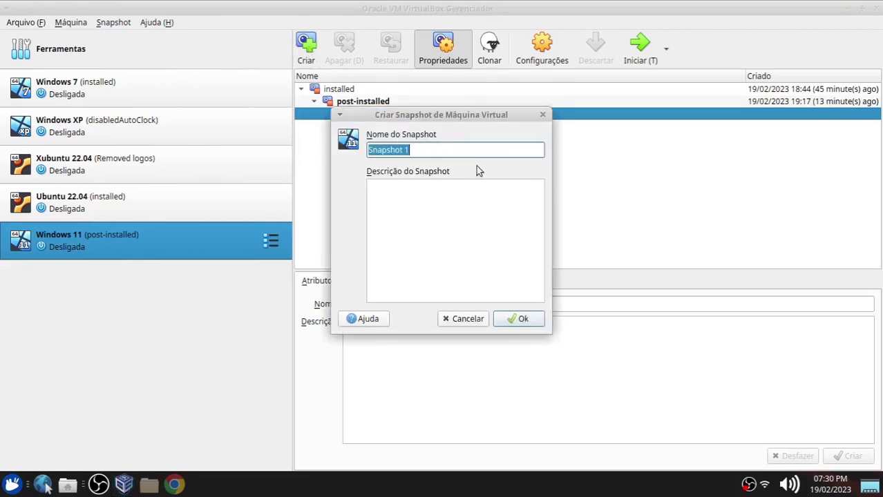
{"action": "type", "text": "generalized"}
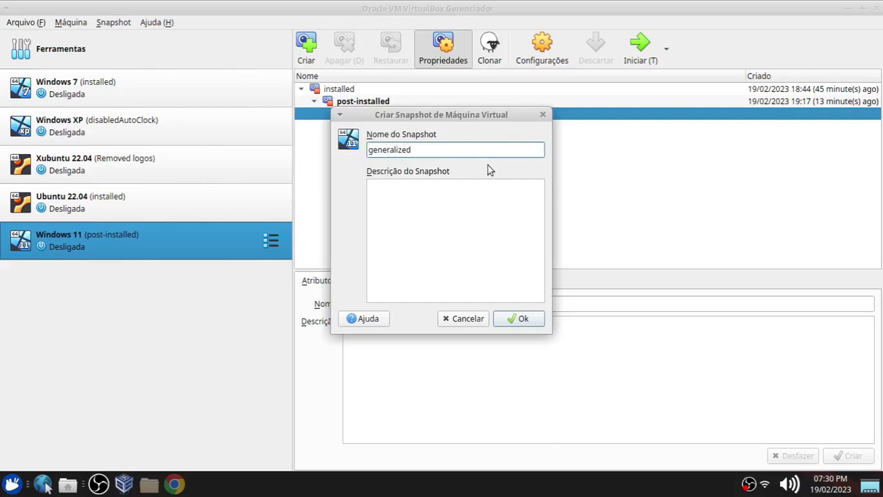
{"action": "key", "text": "Return"}
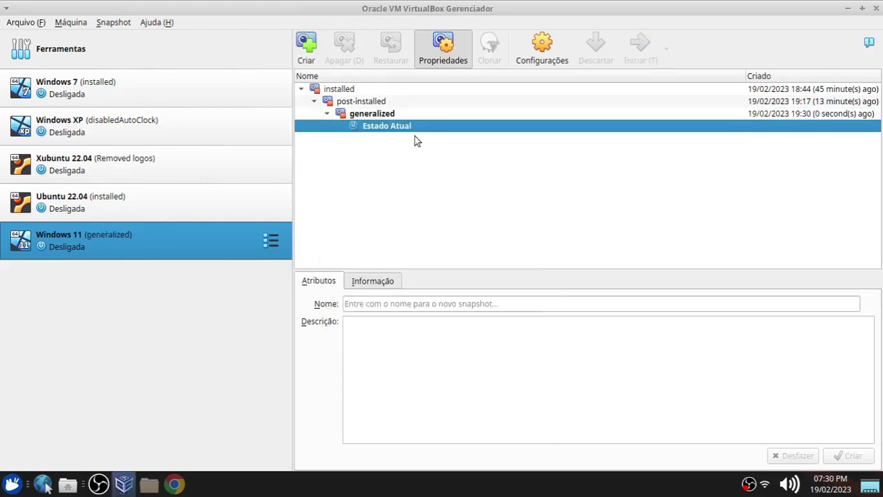
{"action": "double_click", "coordinate": [62, 246]}
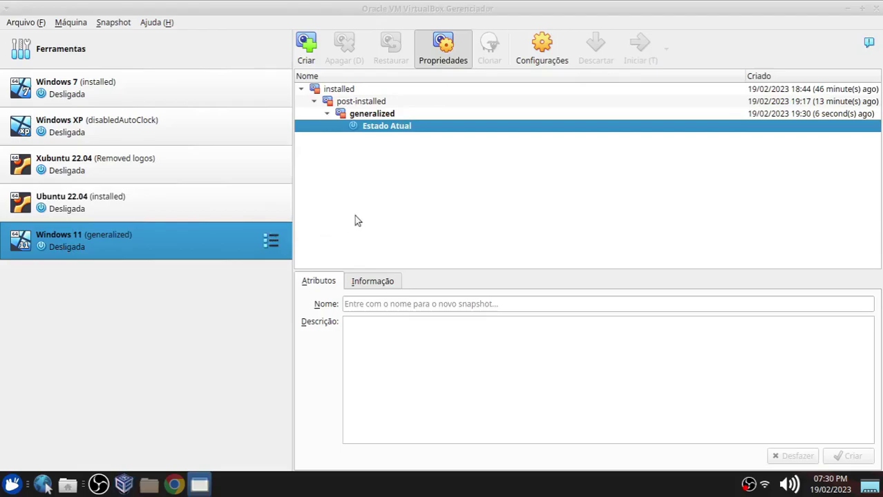
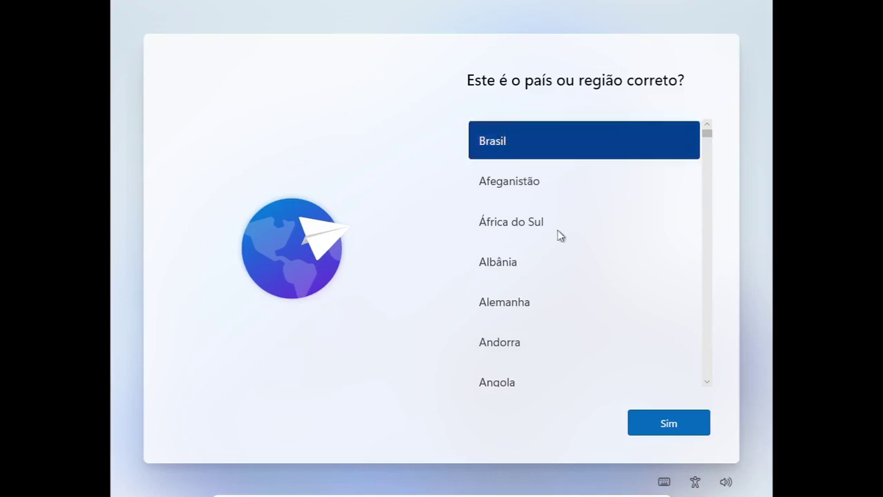
Confirm Brasil as the region and choose the Português (Brasil ABNT2) keyboard, with no second layout.
{"action": "left_click", "coordinate": [668, 423]}
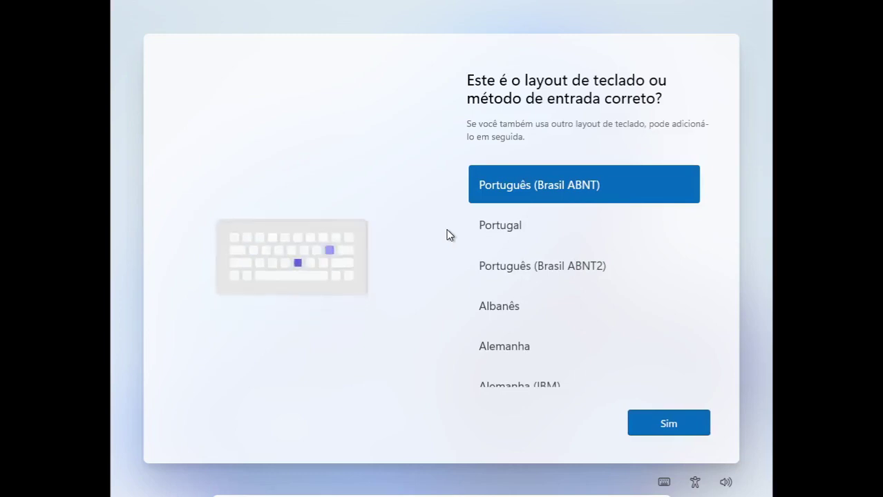
{"action": "left_click", "coordinate": [587, 270]}
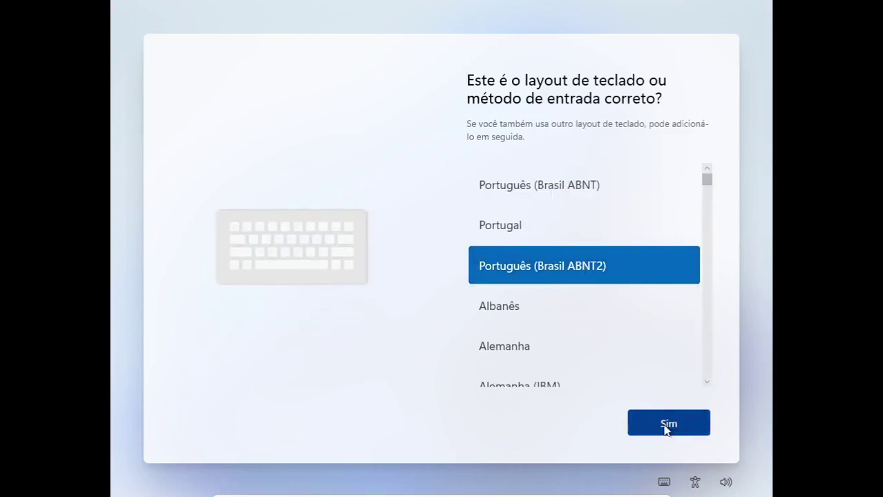
{"action": "left_click", "coordinate": [664, 424]}
{"action": "left_click", "coordinate": [650, 422]}
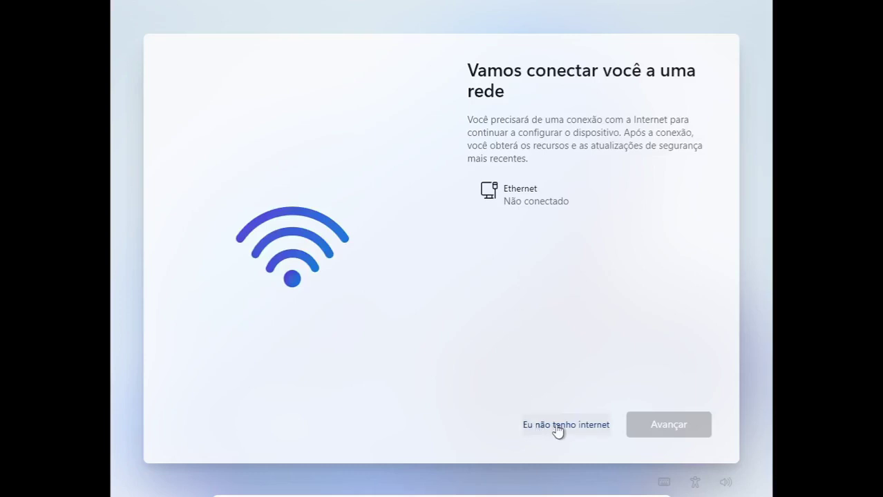
Continue without internet using limited setup and accept the Windows license terms.
{"action": "left_click", "coordinate": [559, 426]}
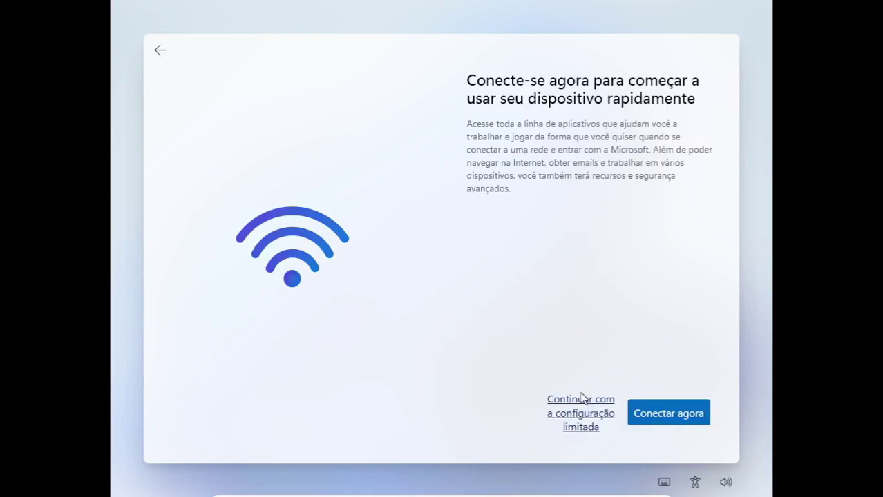
{"action": "left_click", "coordinate": [578, 420]}
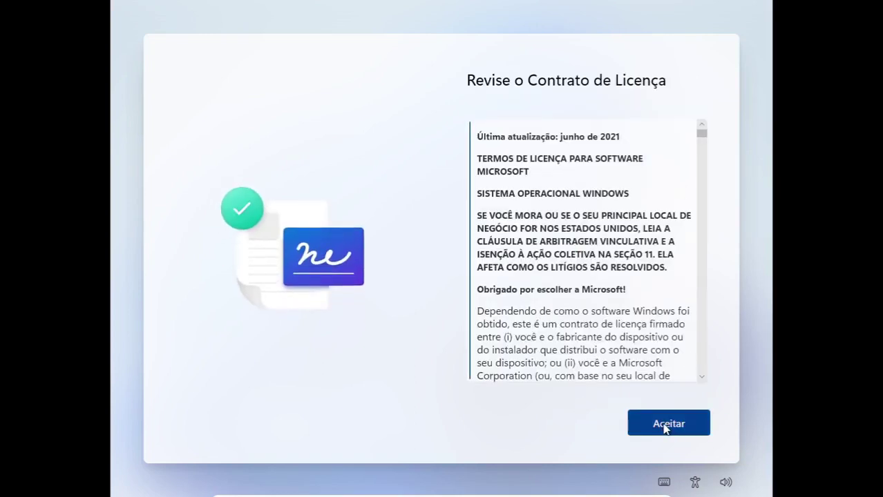
{"action": "left_click", "coordinate": [663, 425]}
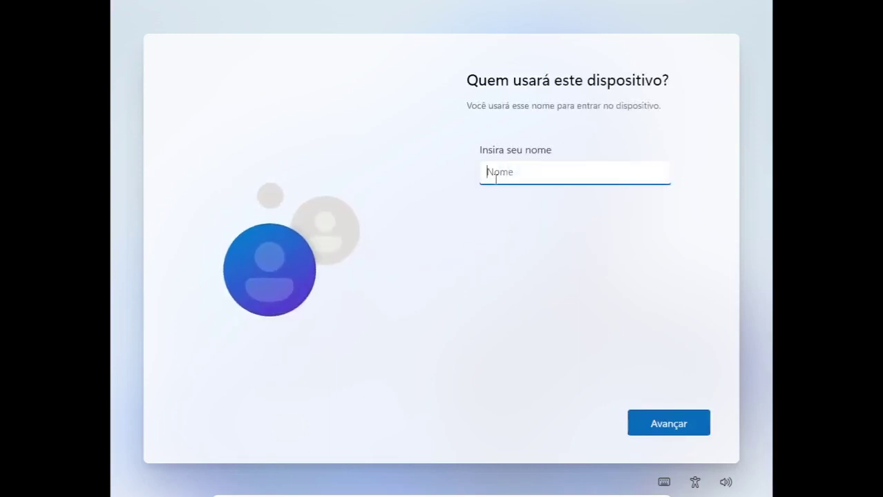
Name the local account 'Tecnico', then enter and confirm its password.
{"action": "type", "text": "Tecnico"}
{"action": "left_click", "coordinate": [664, 429]}
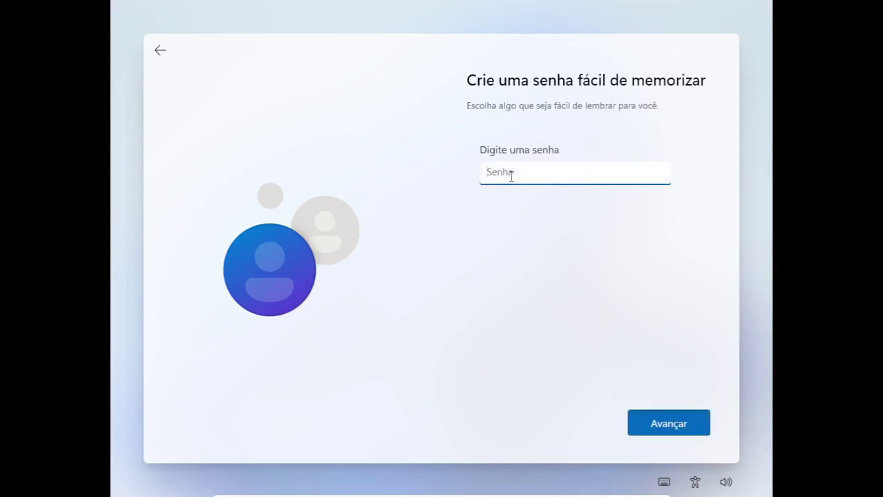
{"action": "type", "text": "123456"}
{"action": "key", "text": "Return"}
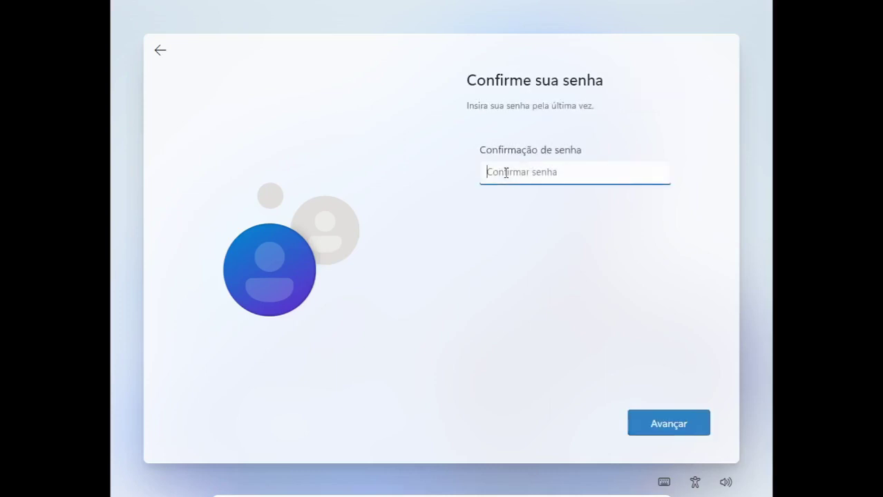
{"action": "type", "text": "123456"}
{"action": "key", "text": "Return"}
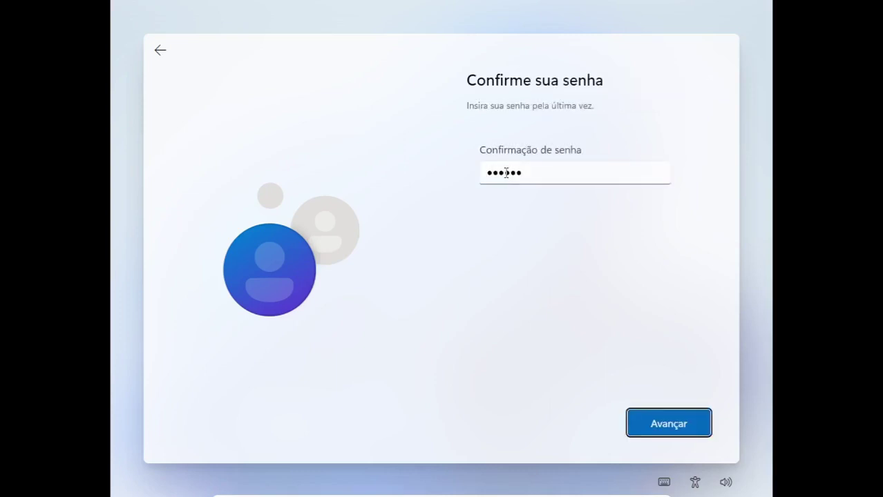
Choose the first pet's name security question and answer it.
{"action": "left_click", "coordinate": [530, 222]}
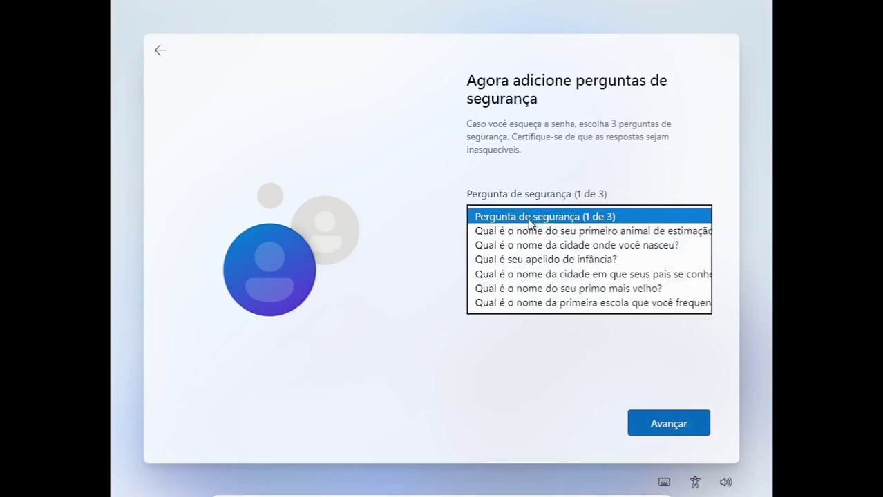
{"action": "left_click", "coordinate": [528, 234]}
{"action": "left_click", "coordinate": [517, 253]}
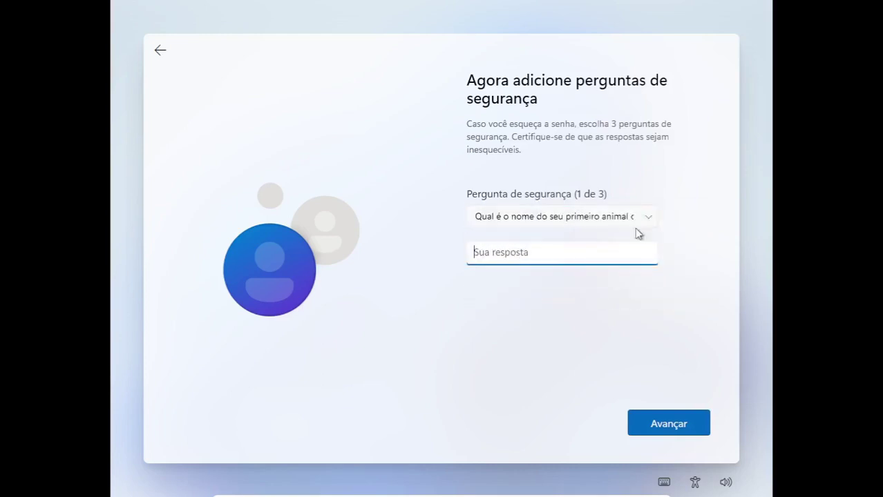
{"action": "type", "text": "escola"}
{"action": "key", "text": "Tab"}
{"action": "key", "text": "Return"}
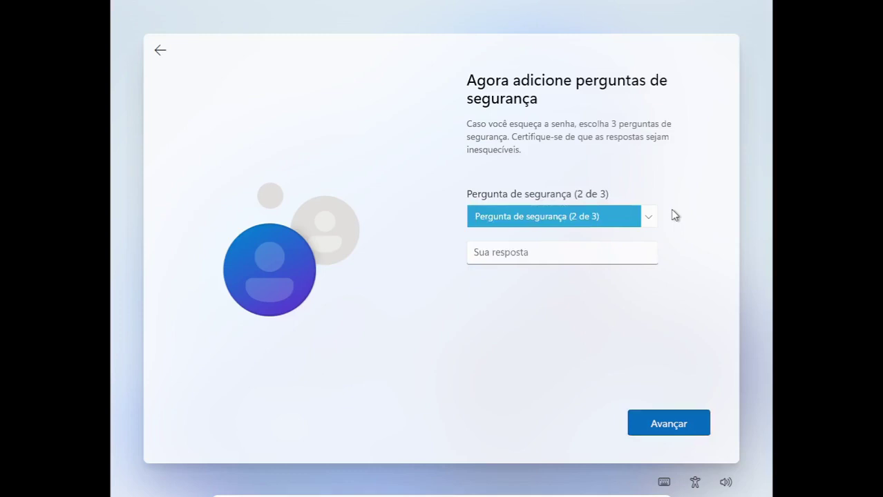
Pick the birth city and childhood nickname questions, answer both, and submit.
{"action": "key", "text": "Down"}
{"action": "key", "text": "Tab"}
{"action": "type", "text": "escola"}
{"action": "key", "text": "Tab"}
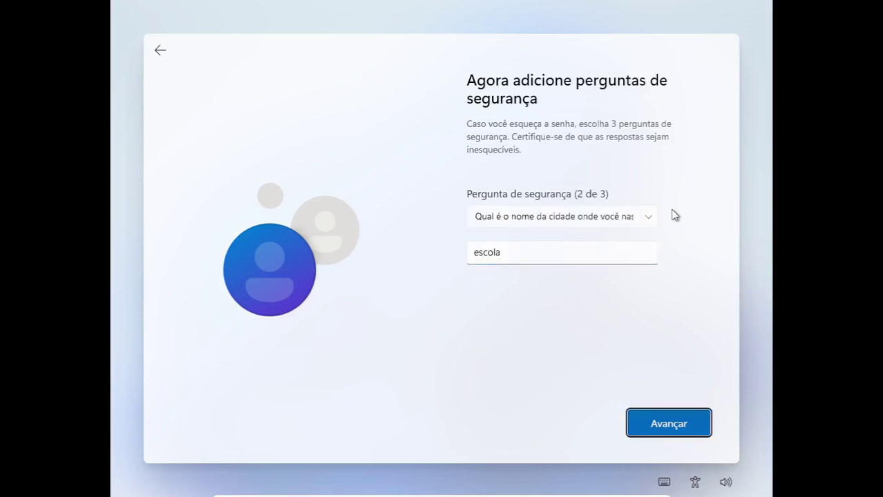
{"action": "key", "text": "Return"}
{"action": "key", "text": "Down"}
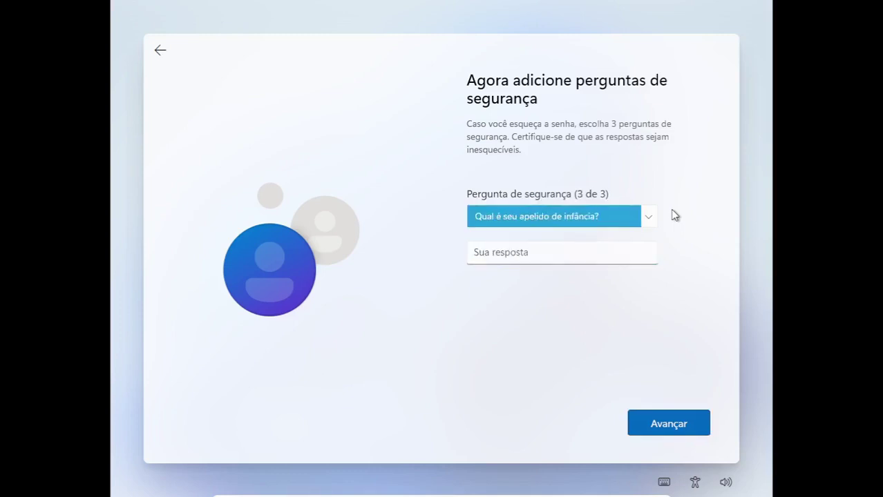
{"action": "key", "text": "Tab"}
{"action": "type", "text": "esc"}
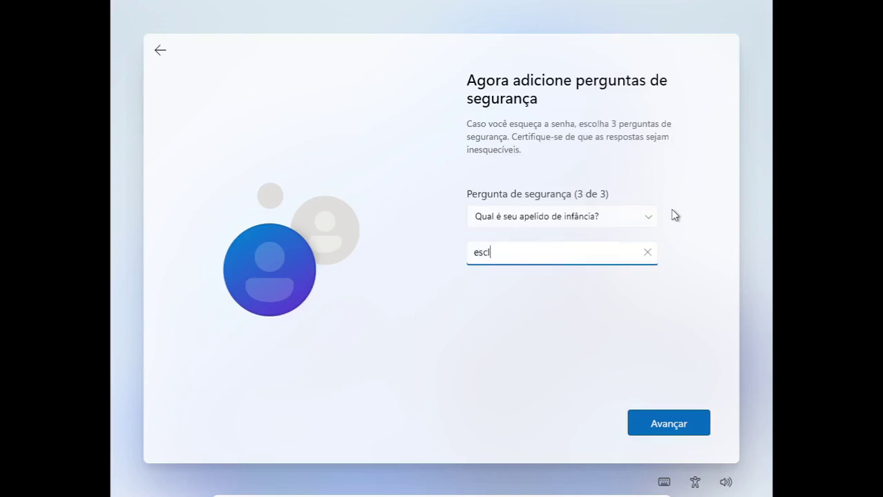
{"action": "type", "text": "ola"}
{"action": "left_click", "coordinate": [655, 419]}
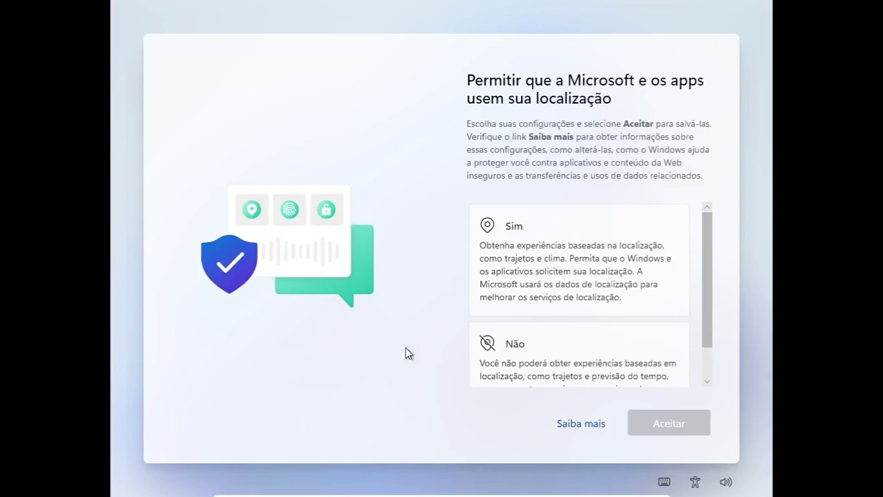
Decline location sharing and the Find My Device feature.
{"action": "scroll", "coordinate": [595, 309], "scroll_direction": "down", "scroll_amount": 1}
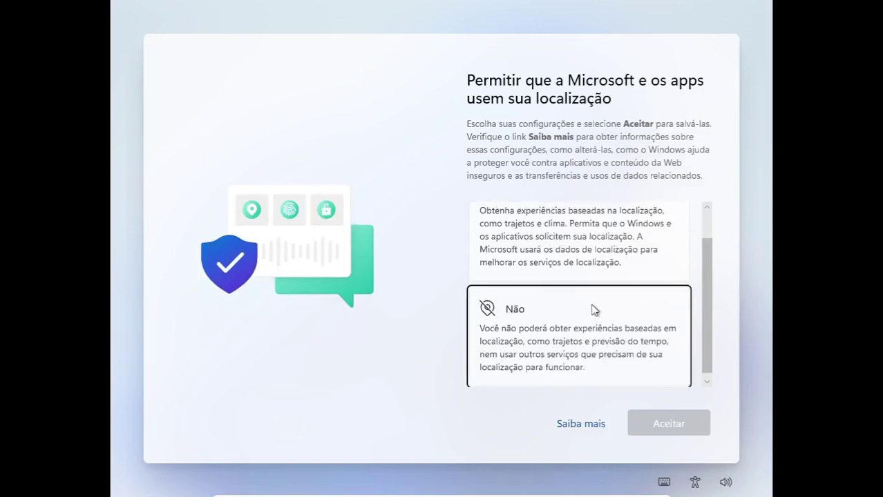
{"action": "left_click", "coordinate": [596, 311]}
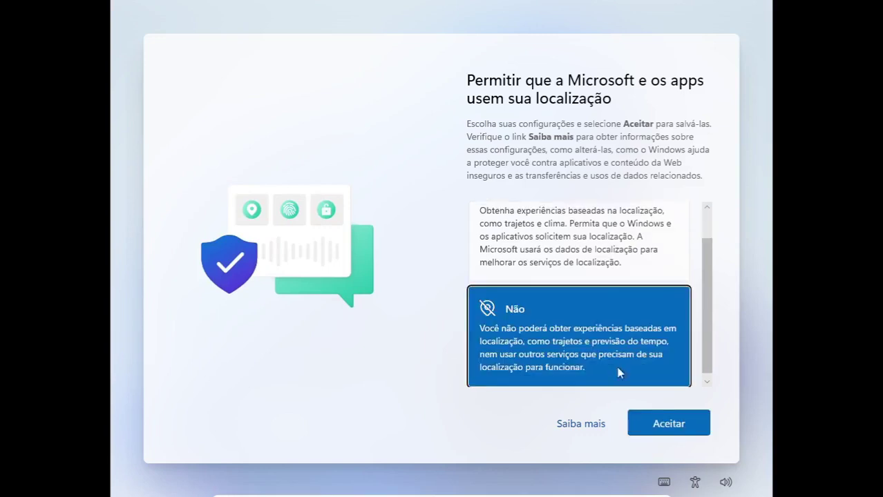
{"action": "left_click", "coordinate": [664, 428]}
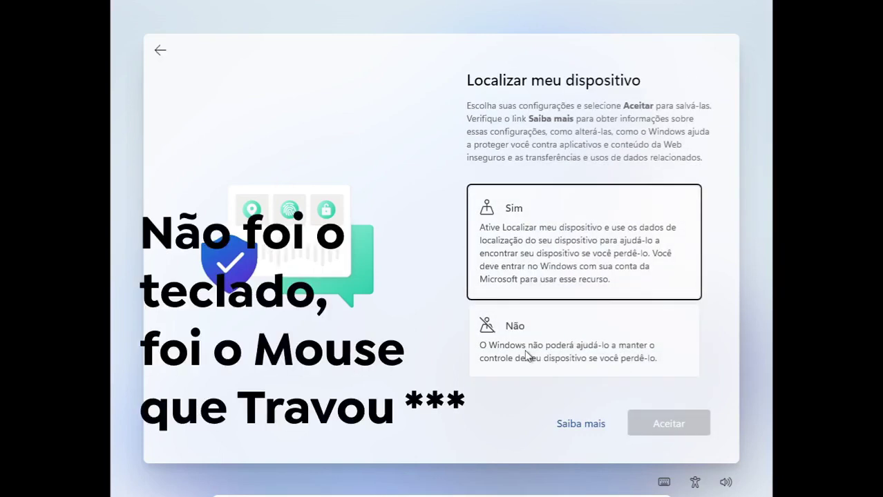
{"action": "key", "text": "Down"}
{"action": "key", "text": "space"}
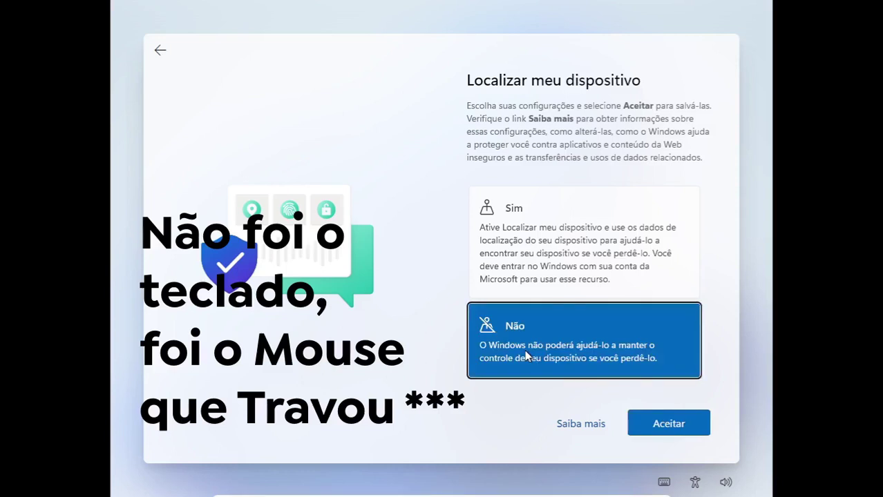
{"action": "key", "text": "Return"}
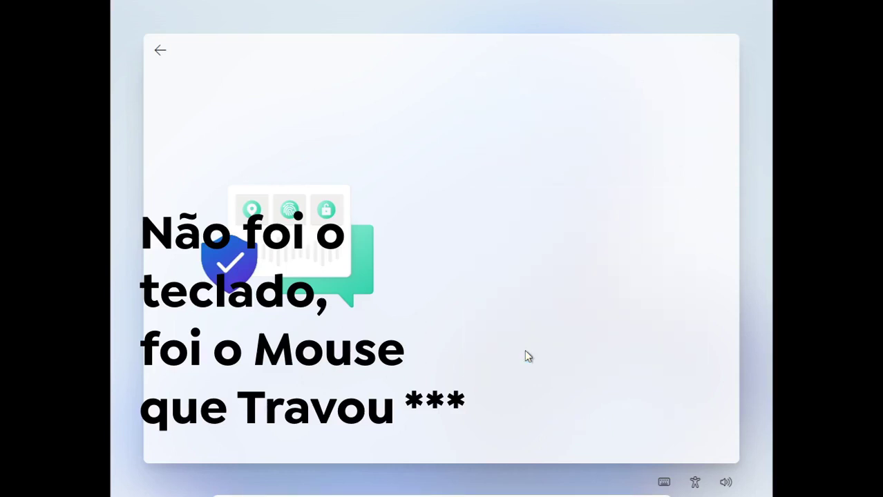
Send only required diagnostic data and decline sending inking and typing data.
{"action": "key", "text": "Down"}
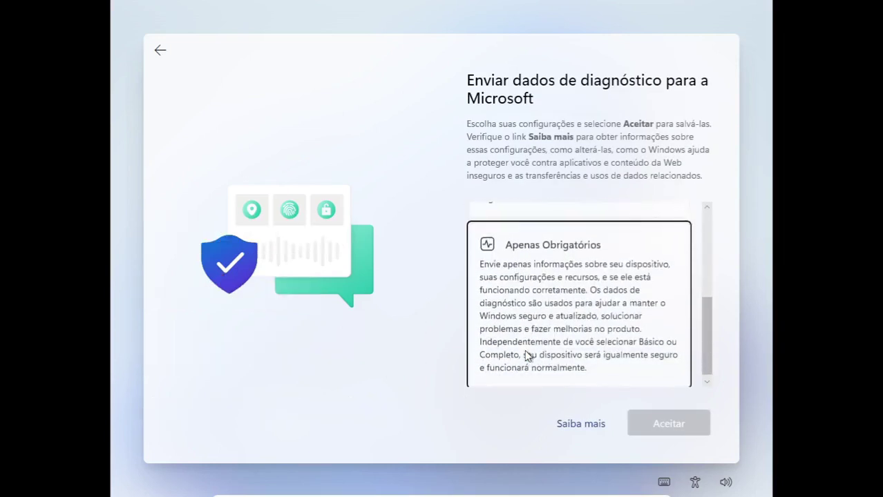
{"action": "key", "text": "Tab"}
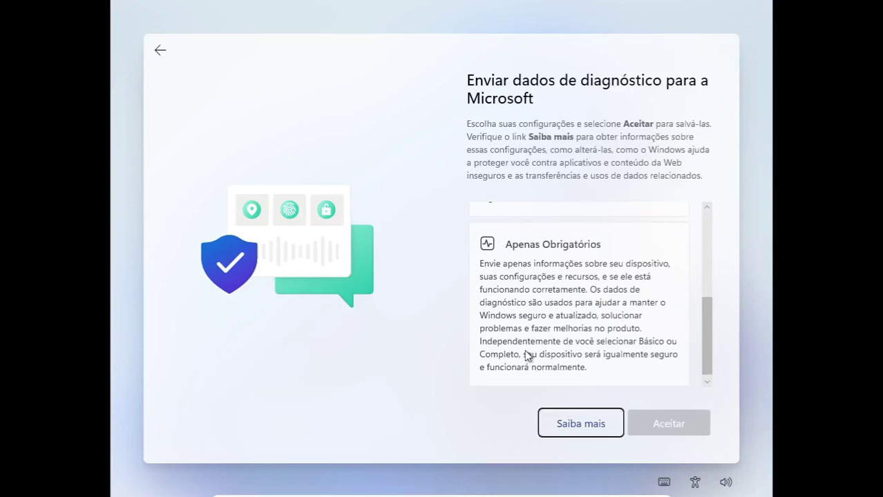
{"action": "key", "text": "shift+Tab"}
{"action": "key", "text": "space"}
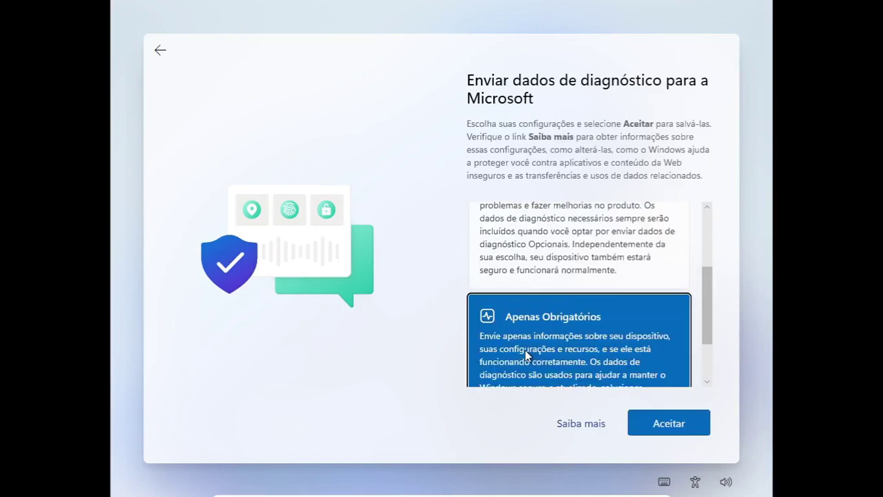
{"action": "key", "text": "Return"}
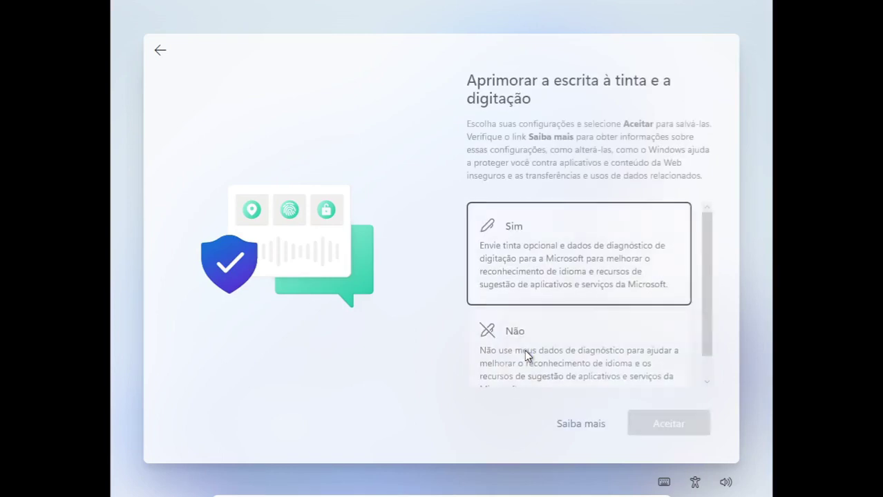
{"action": "key", "text": "Down"}
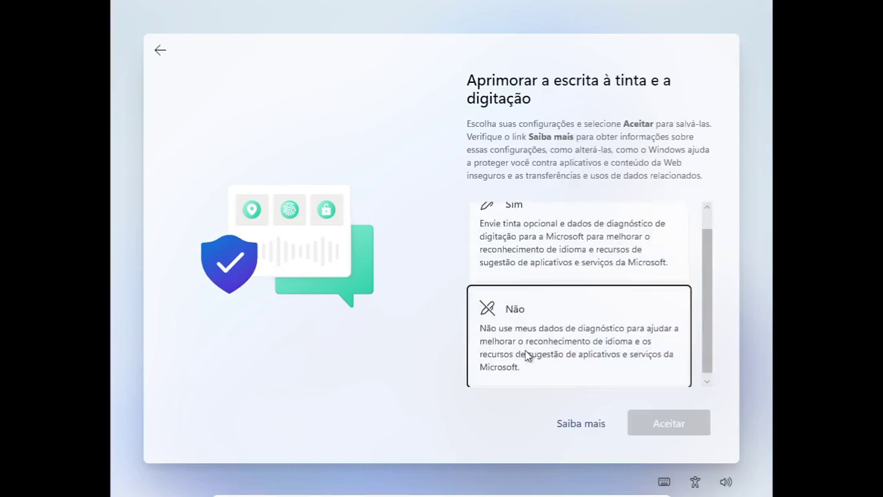
{"action": "key", "text": "space"}
{"action": "key", "text": "Tab"}
Refuse personalized experiences from diagnostic data and apps' use of the advertising ID.
{"action": "key", "text": "Tab"}
{"action": "key", "text": "Return"}
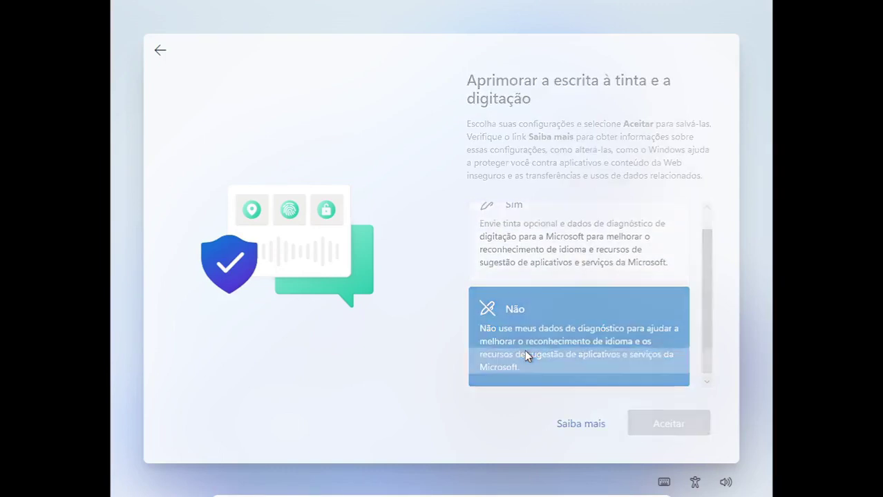
{"action": "key", "text": "Tab"}
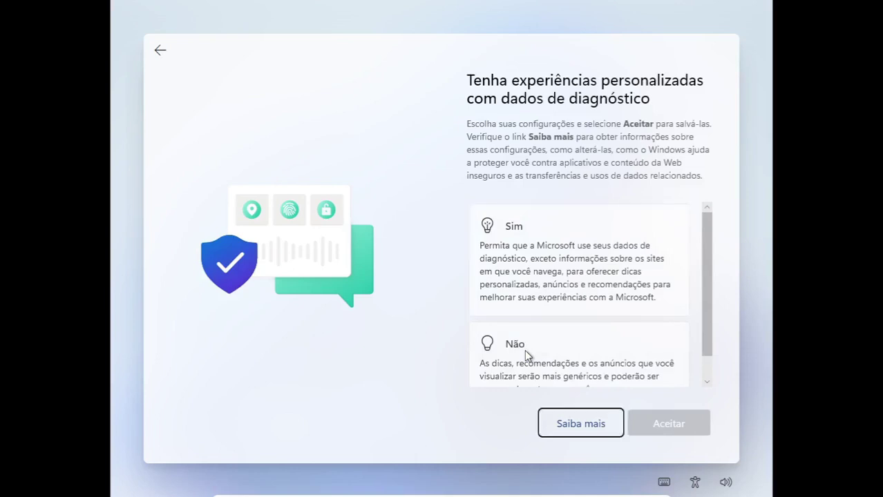
{"action": "key", "text": "shift+Tab"}
{"action": "key", "text": "Down"}
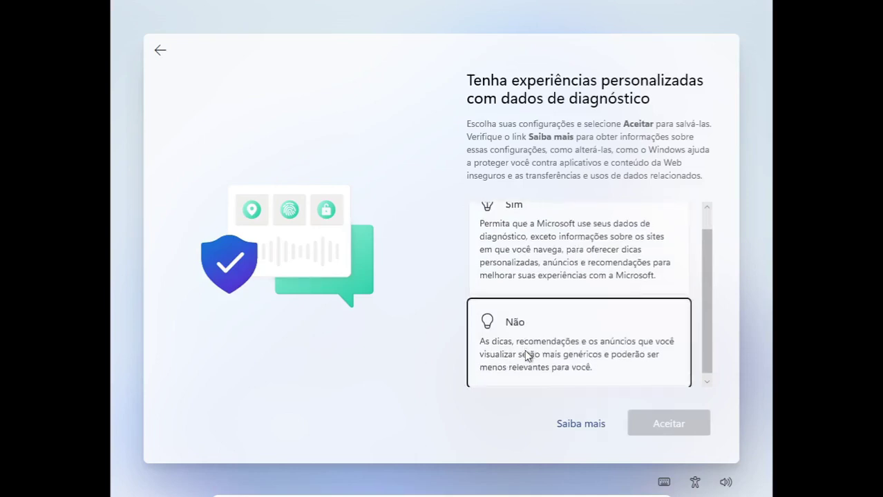
{"action": "key", "text": "space"}
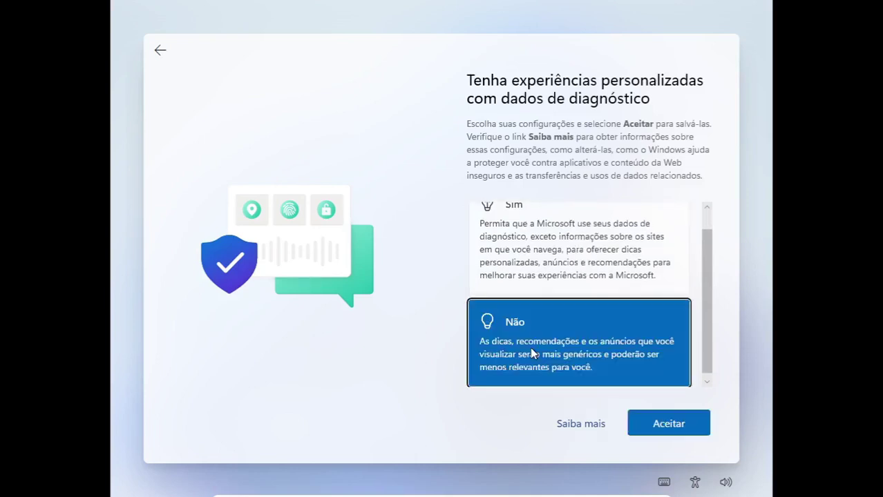
{"action": "key", "text": "Tab"}
{"action": "key", "text": "Tab"}
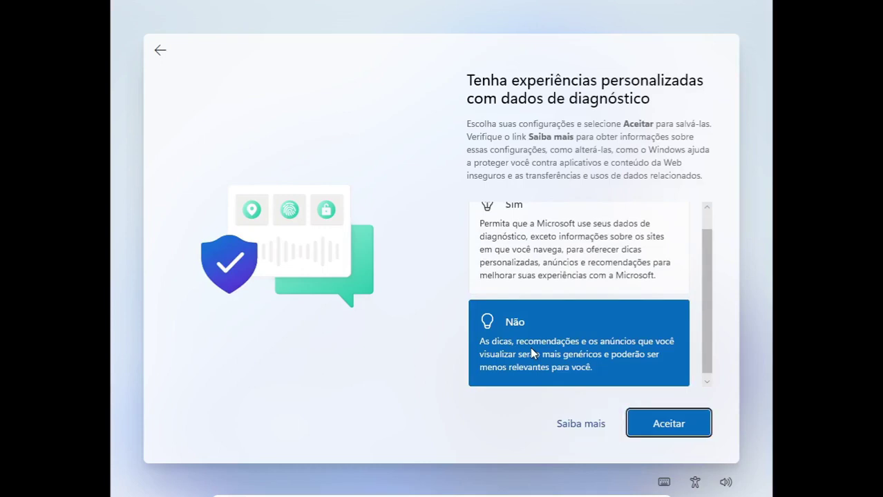
{"action": "key", "text": "Return"}
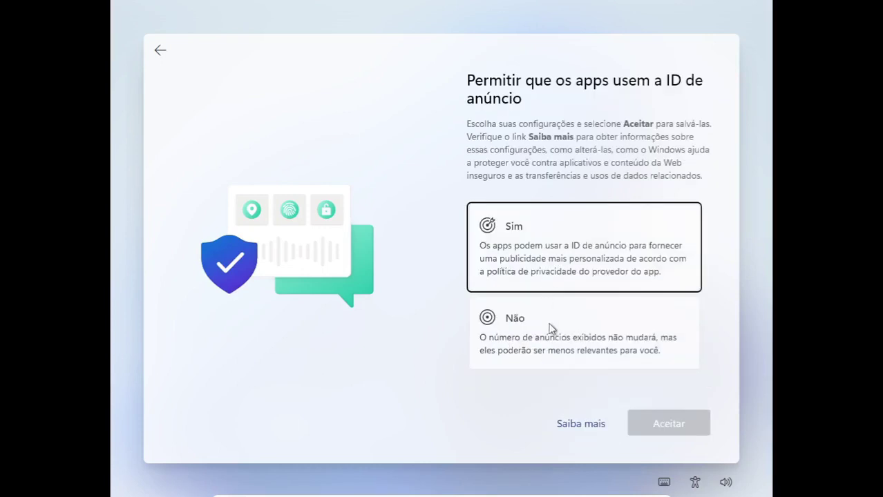
{"action": "key", "text": "Tab"}
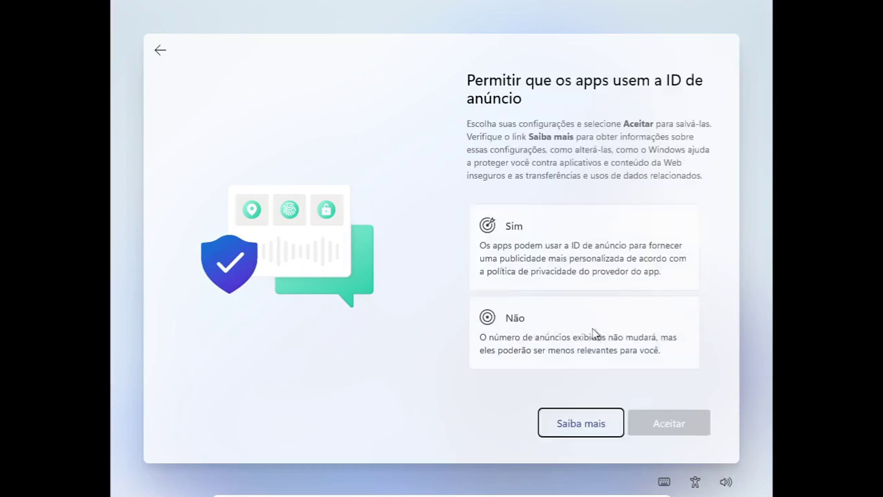
{"action": "key", "text": "shift+Tab"}
{"action": "key", "text": "Down"}
{"action": "key", "text": "space"}
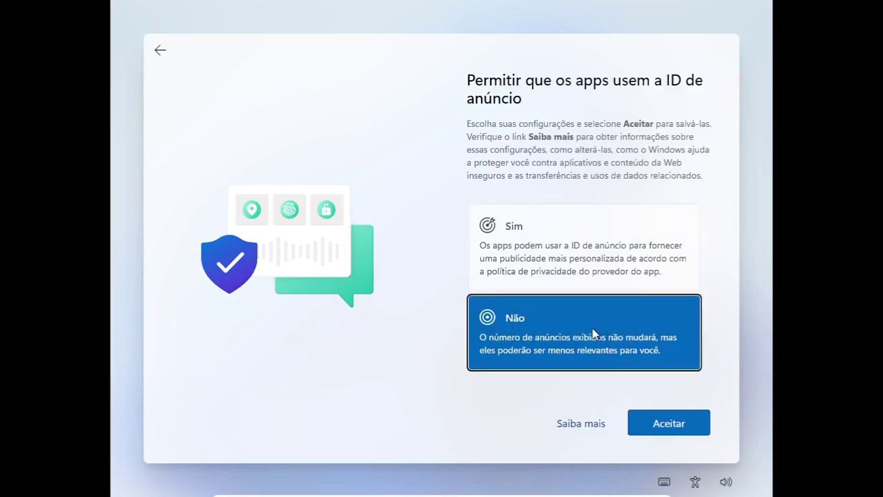
{"action": "key", "text": "Tab"}
{"action": "key", "text": "Return"}
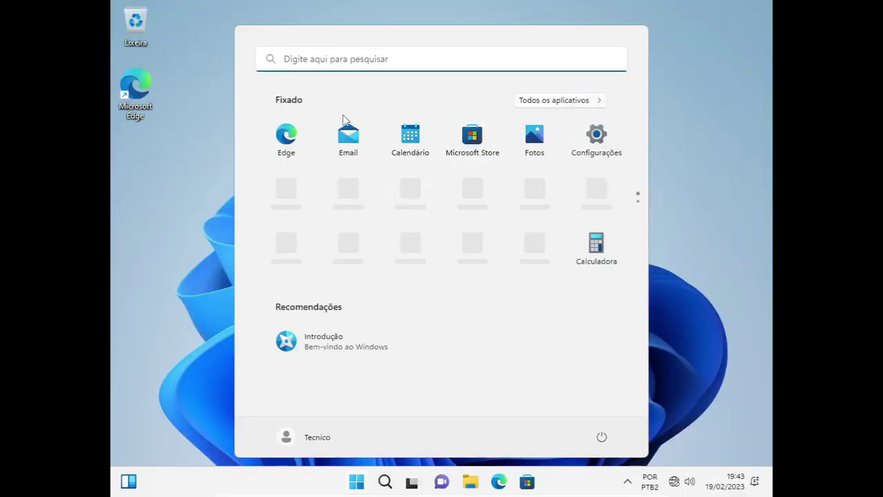
Choose Desligar from the Start menu power button to shut down the guest.
{"action": "left_click", "coordinate": [602, 437]}
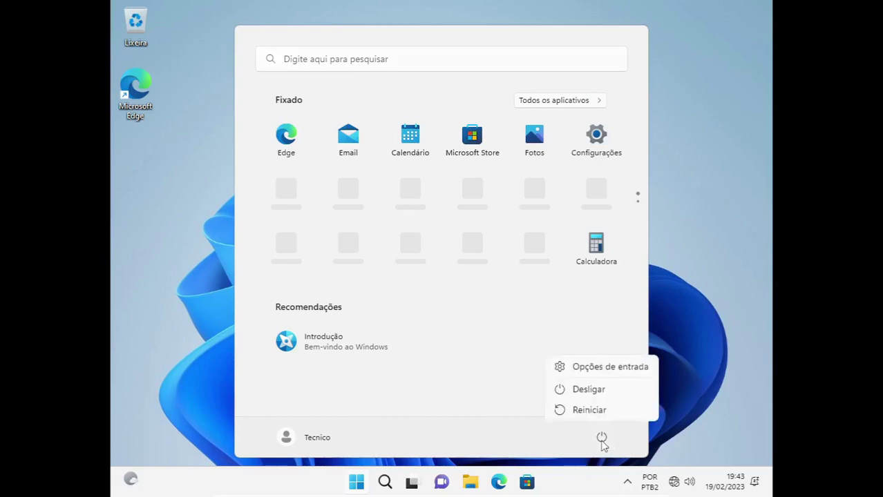
{"action": "left_click", "coordinate": [603, 391]}
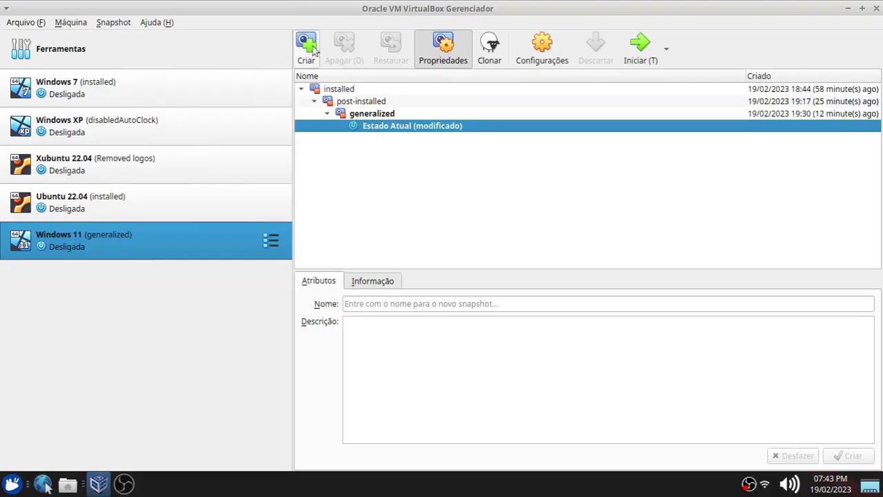
Take a snapshot named 'post-gen' of the Windows 11 VM, then start the machine.
{"action": "left_click", "coordinate": [306, 49]}
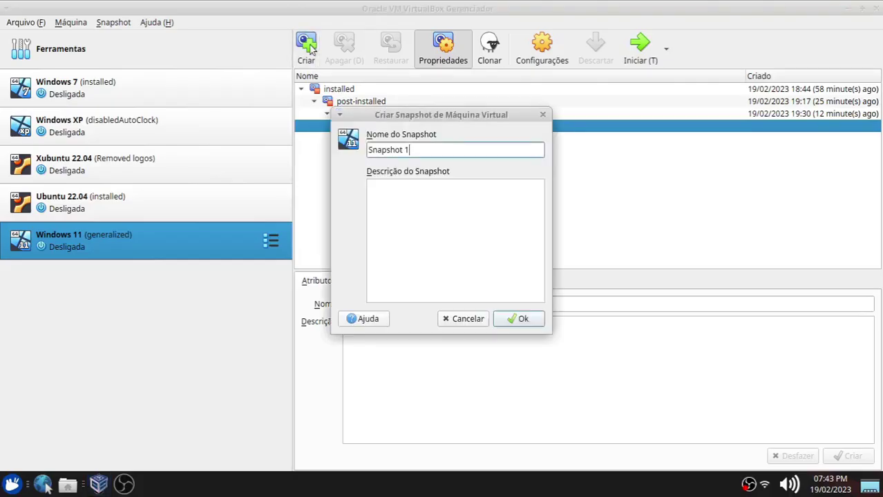
{"action": "left_click_drag", "start_coordinate": [415, 148], "coordinate": [340, 149]}
{"action": "type", "text": "po"}
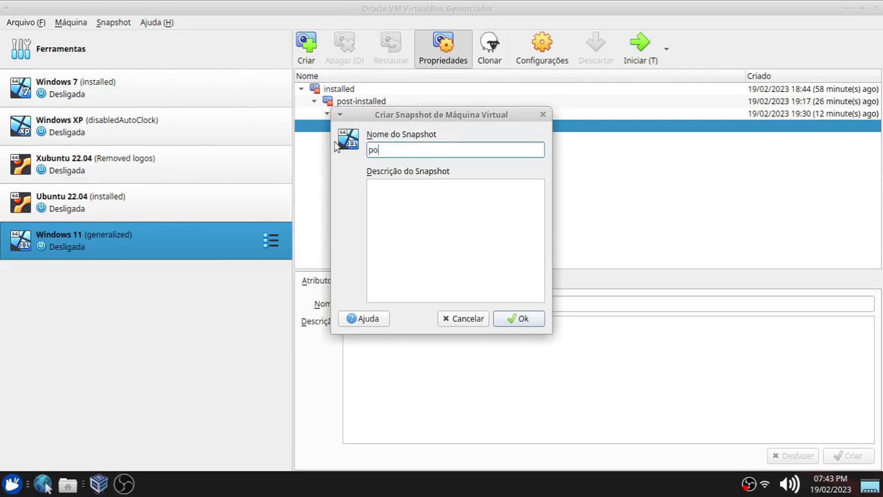
{"action": "type", "text": "st-gen"}
{"action": "key", "text": "Return"}
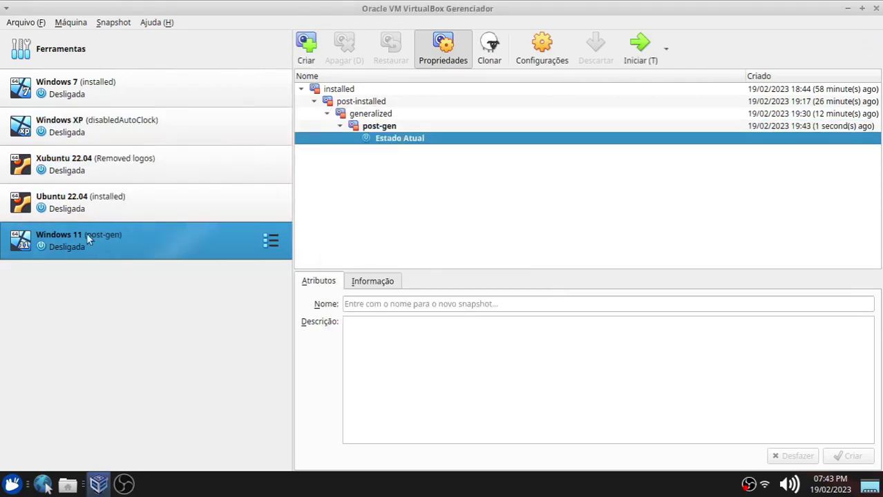
{"action": "double_click", "coordinate": [76, 234]}
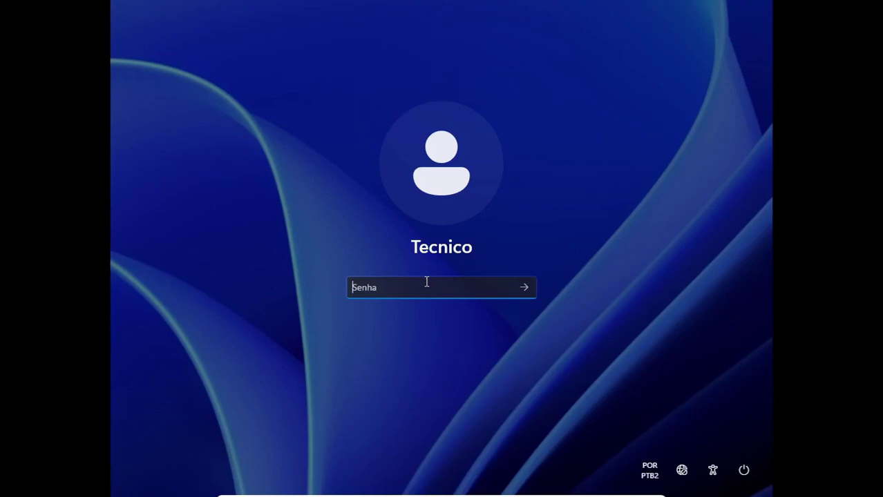
Sign in with the technician's password, leave full-screen, and maximize the VM window.
{"action": "type", "text": "••••••"}
{"action": "key", "text": "Return"}
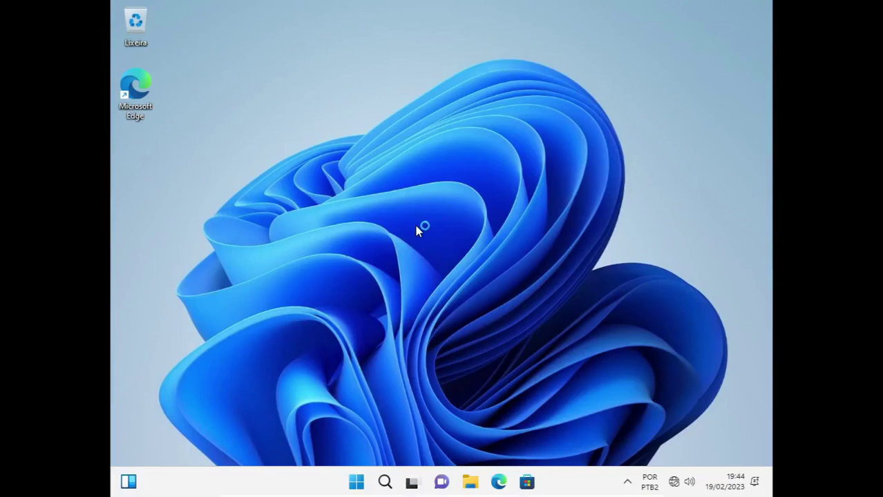
{"action": "key", "text": "ctrl+f"}
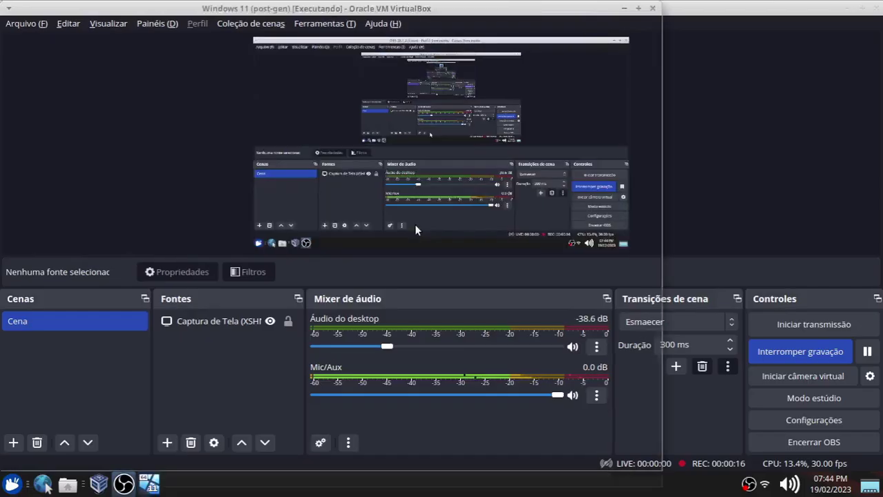
{"action": "double_click", "coordinate": [328, 7]}
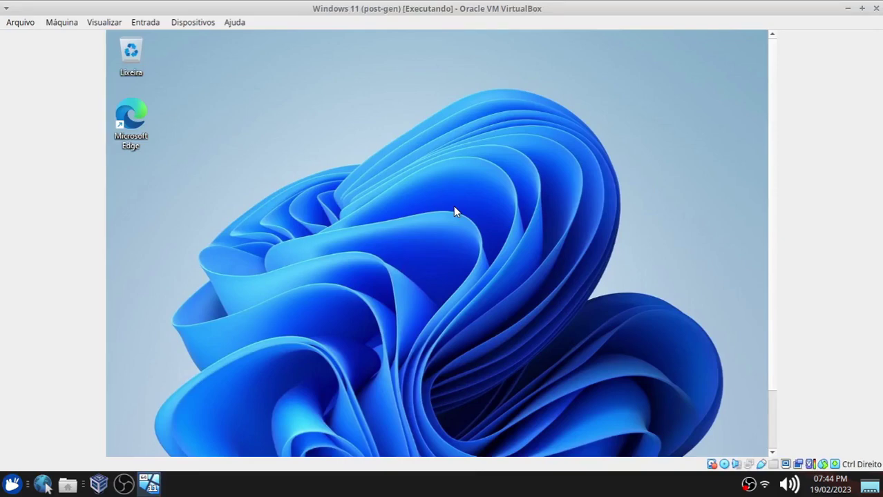
{"action": "left_click", "coordinate": [192, 22]}
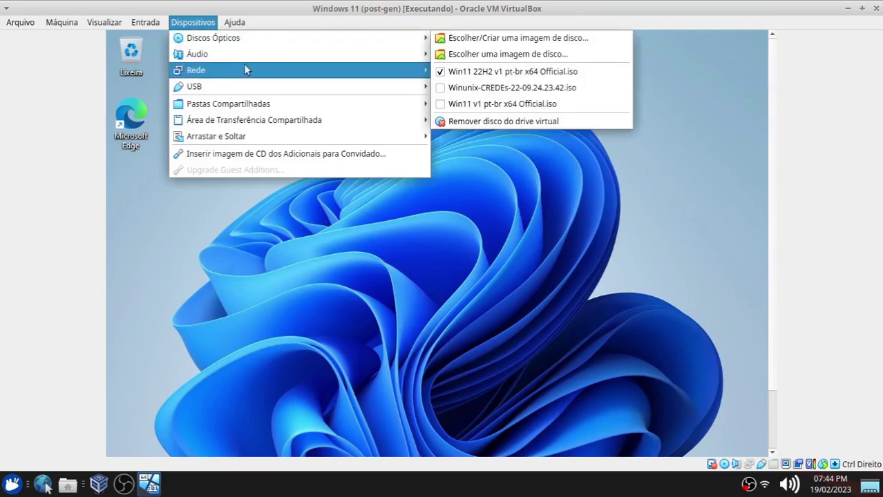
Attach the Generic USB Mass Storage Device to the guest through the USB devices menu.
{"action": "mouse_move", "coordinate": [228, 86]}
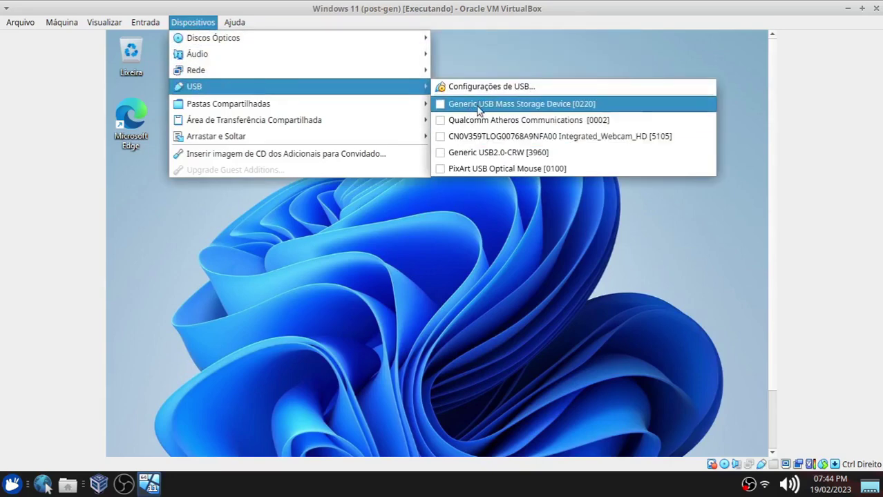
{"action": "left_click", "coordinate": [361, 353]}
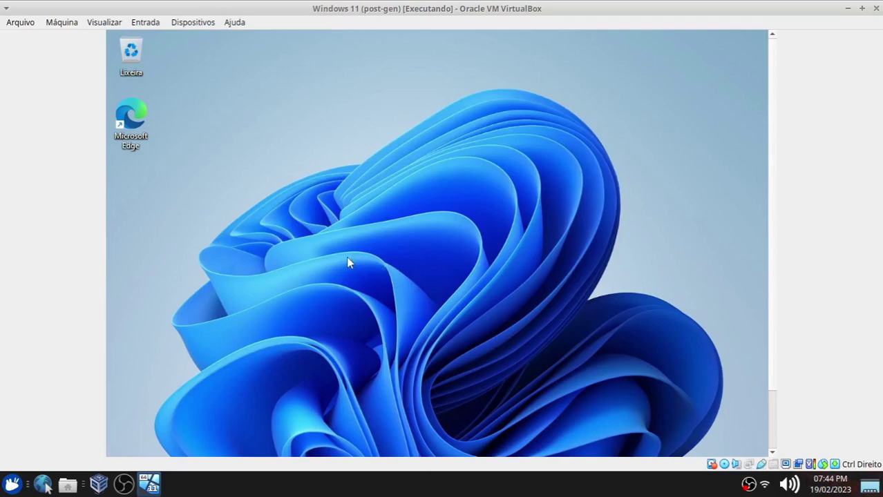
{"action": "left_click", "coordinate": [130, 122]}
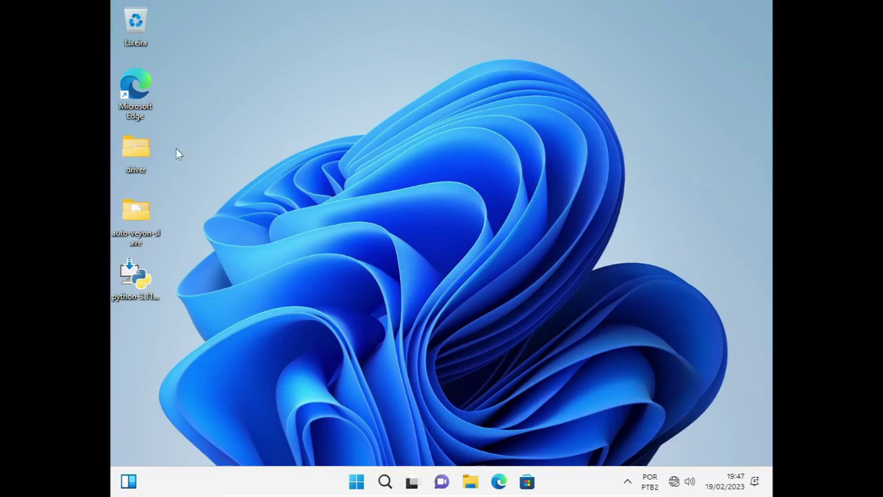
{"action": "left_click_drag", "start_coordinate": [166, 199], "coordinate": [154, 289]}
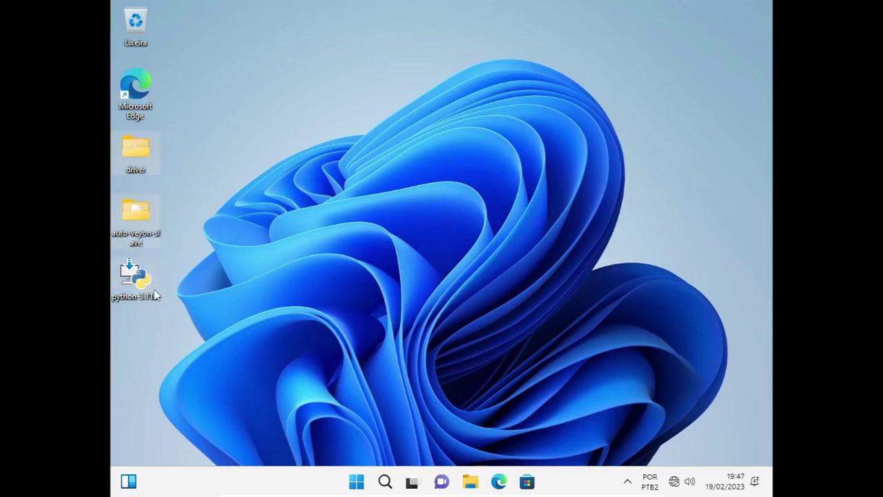
{"action": "left_click", "coordinate": [230, 257]}
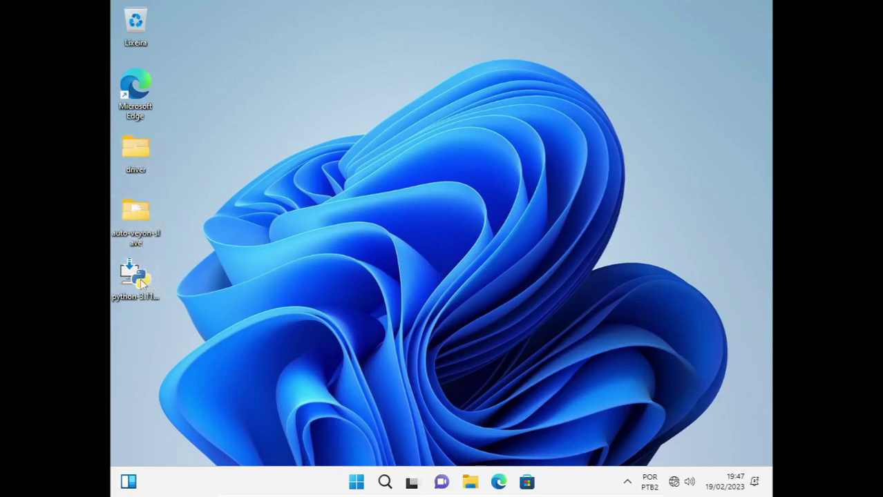
{"action": "double_click", "coordinate": [132, 219]}
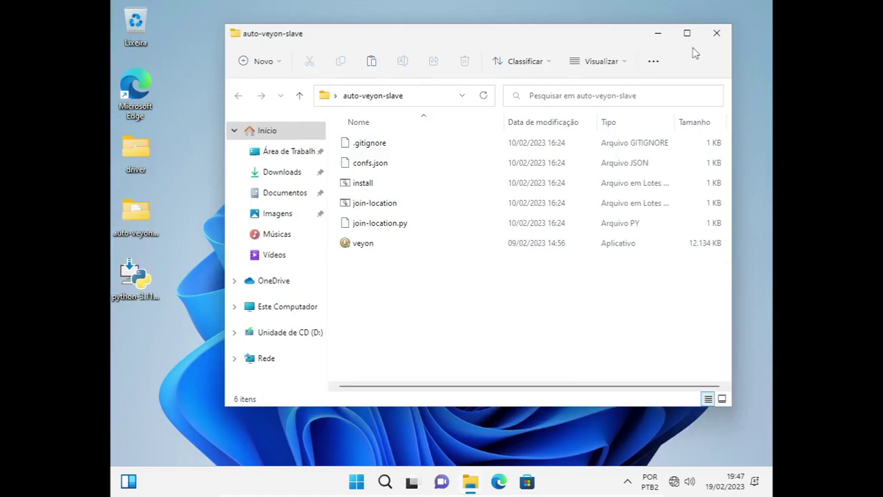
{"action": "left_click", "coordinate": [716, 33]}
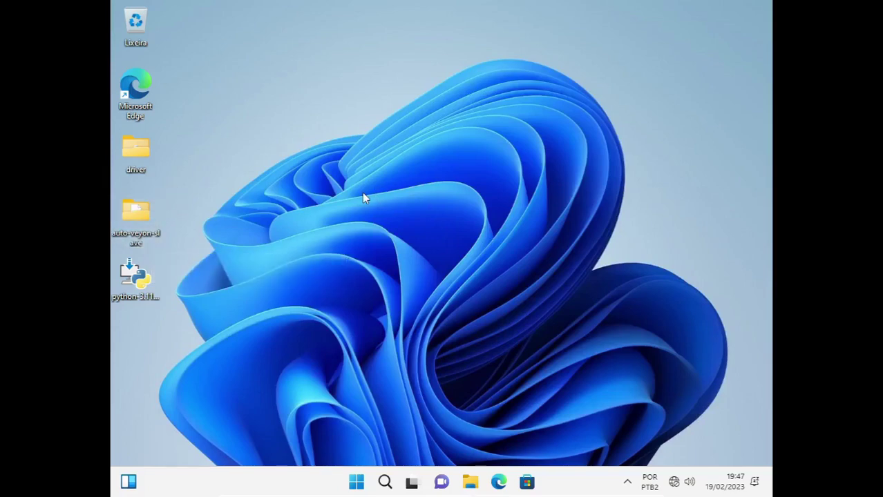
{"action": "left_click_drag", "start_coordinate": [179, 193], "coordinate": [145, 237]}
Install Python 3.11.2 for all users with python.exe on PATH, then open auto-veyon-slave.
{"action": "left_click", "coordinate": [133, 279]}
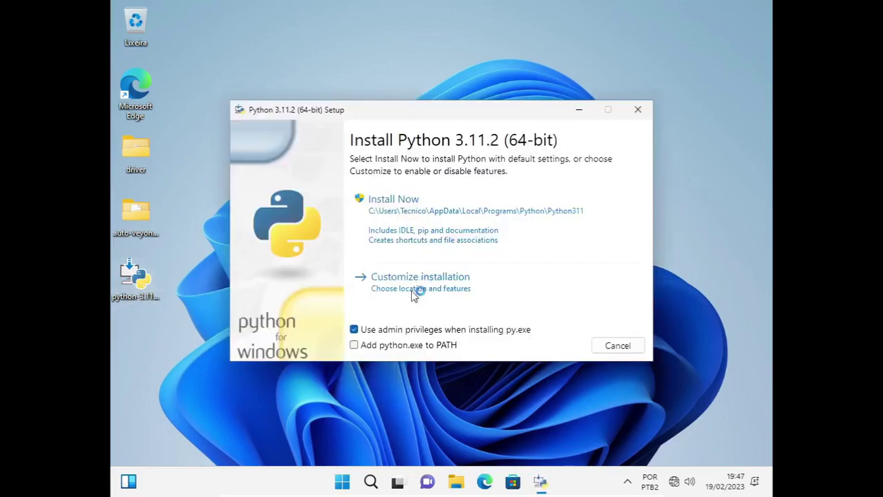
{"action": "left_click", "coordinate": [354, 330]}
{"action": "left_click", "coordinate": [355, 345]}
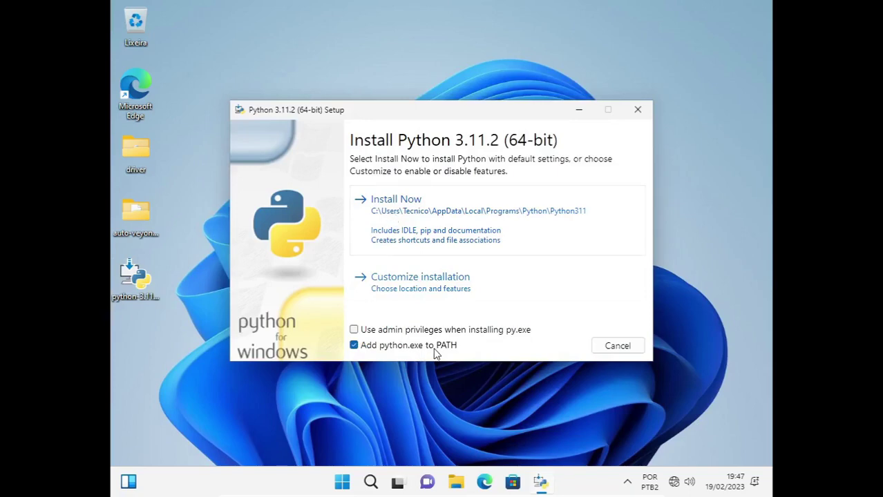
{"action": "left_click", "coordinate": [412, 283]}
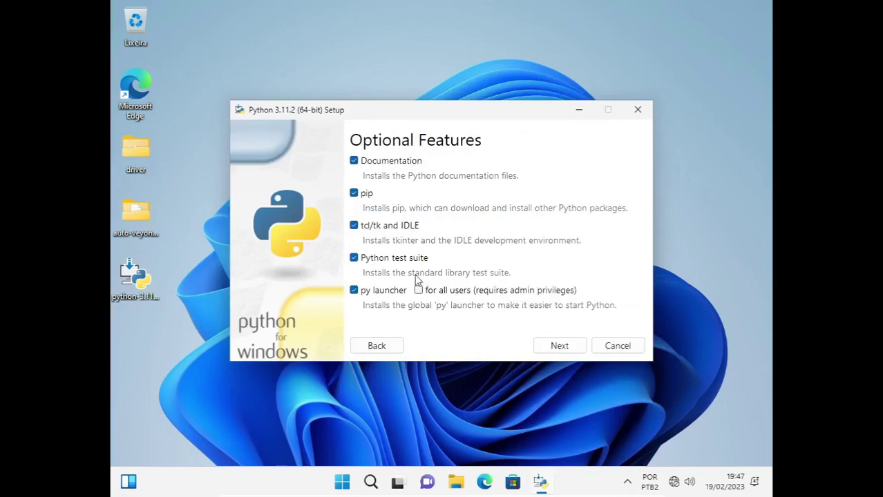
{"action": "left_click", "coordinate": [560, 346]}
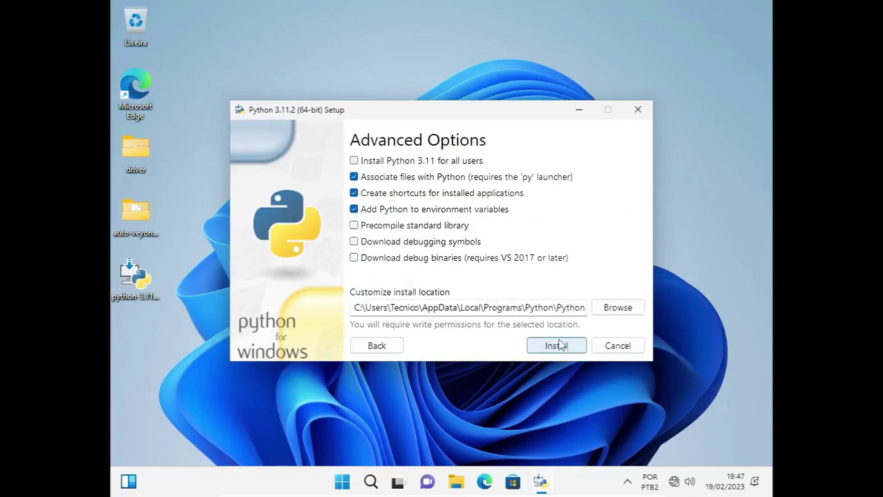
{"action": "left_click", "coordinate": [355, 161]}
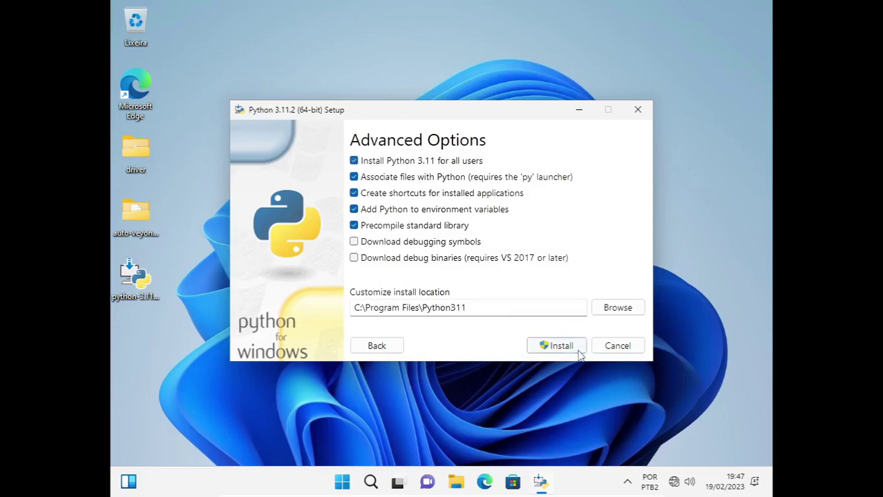
{"action": "left_click", "coordinate": [552, 345]}
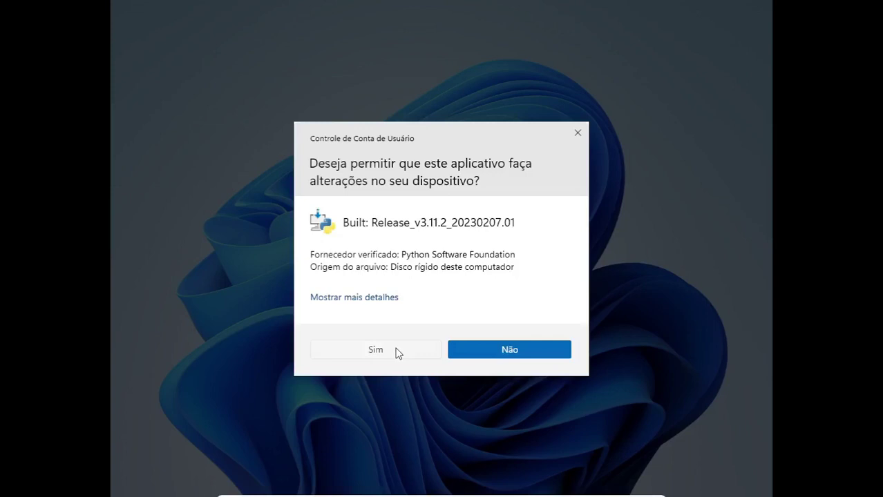
{"action": "left_click", "coordinate": [397, 353]}
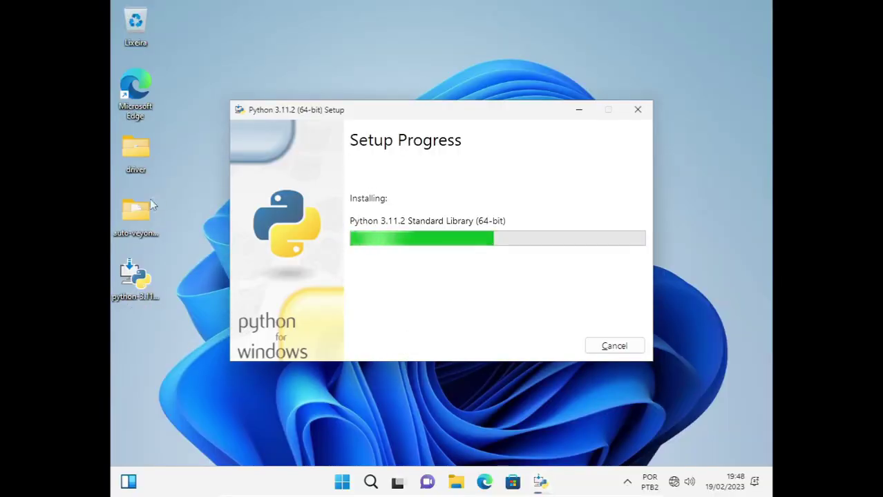
{"action": "double_click", "coordinate": [134, 215]}
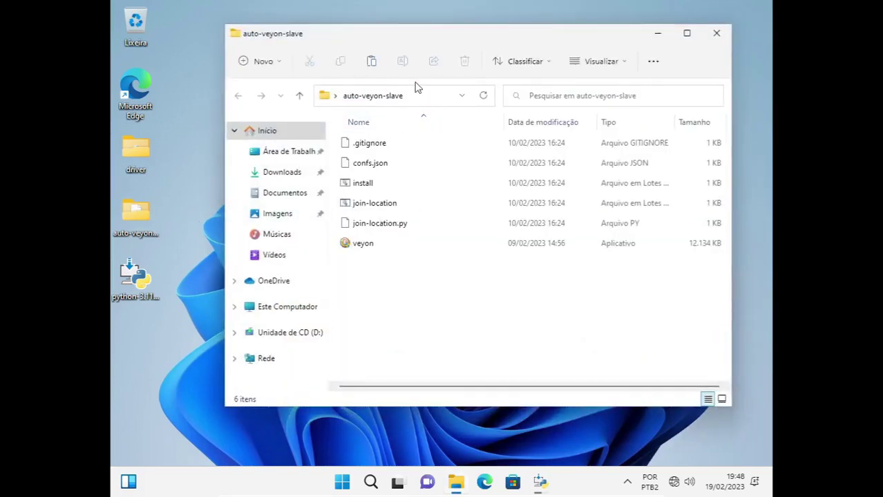
Show file name extensions in File Explorer and cut the auto-veyon-slave folder path.
{"action": "left_click", "coordinate": [361, 250]}
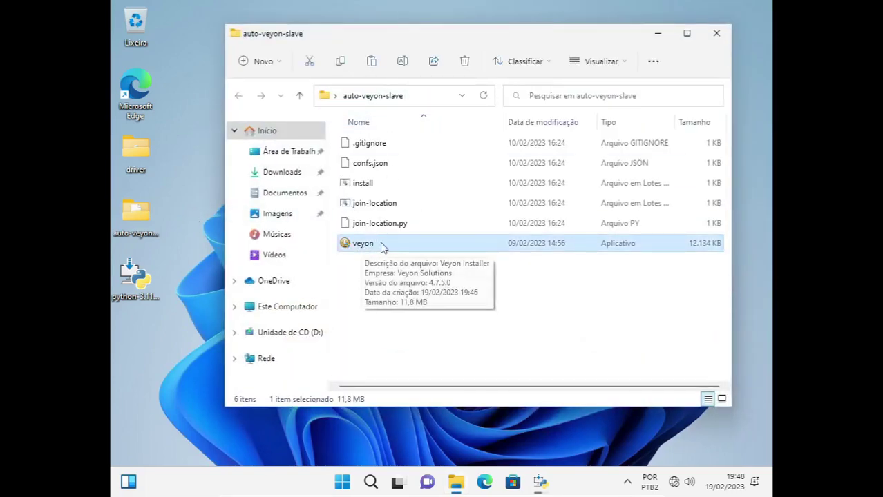
{"action": "left_click", "coordinate": [623, 63]}
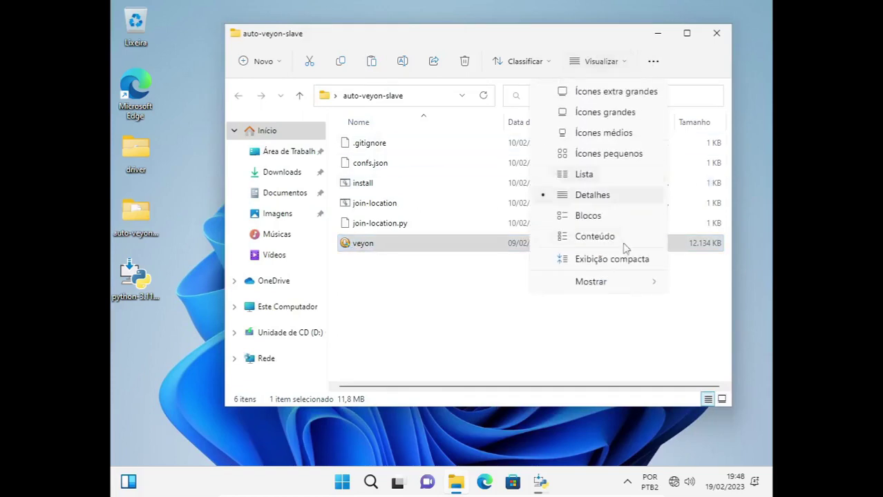
{"action": "mouse_move", "coordinate": [614, 291]}
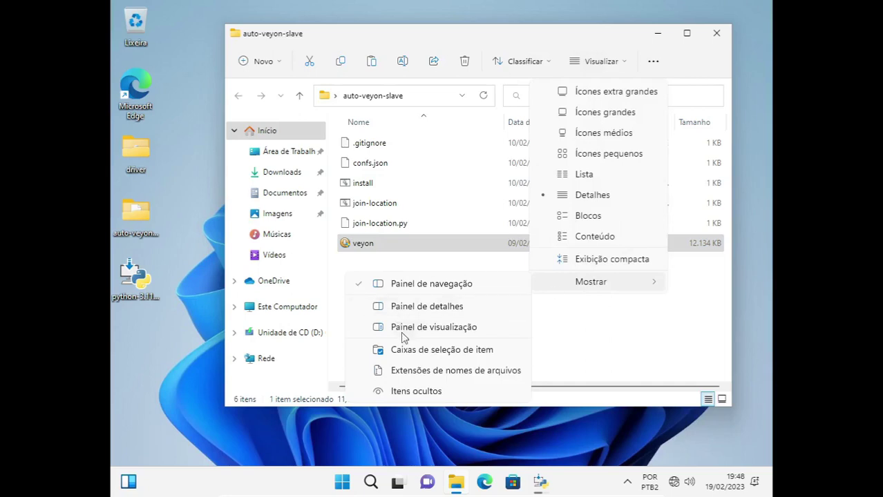
{"action": "left_click", "coordinate": [425, 373]}
{"action": "left_click", "coordinate": [404, 284]}
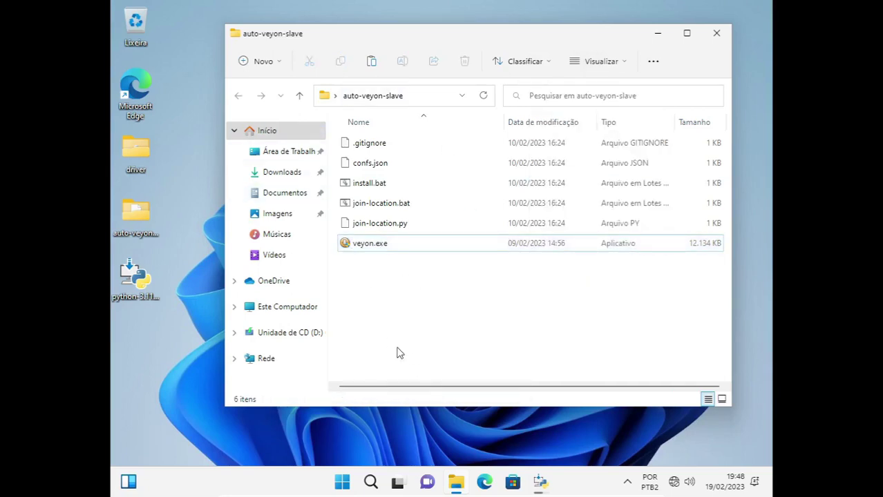
{"action": "left_click", "coordinate": [416, 97]}
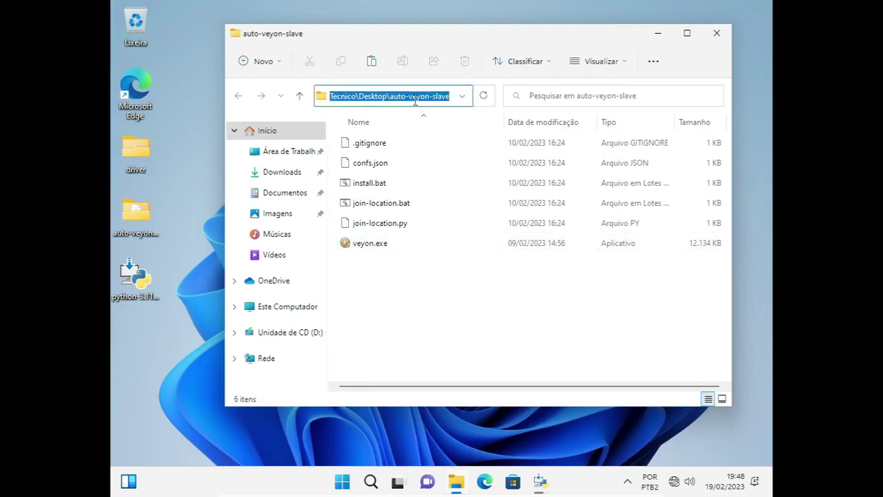
{"action": "key", "text": "BackSpace"}
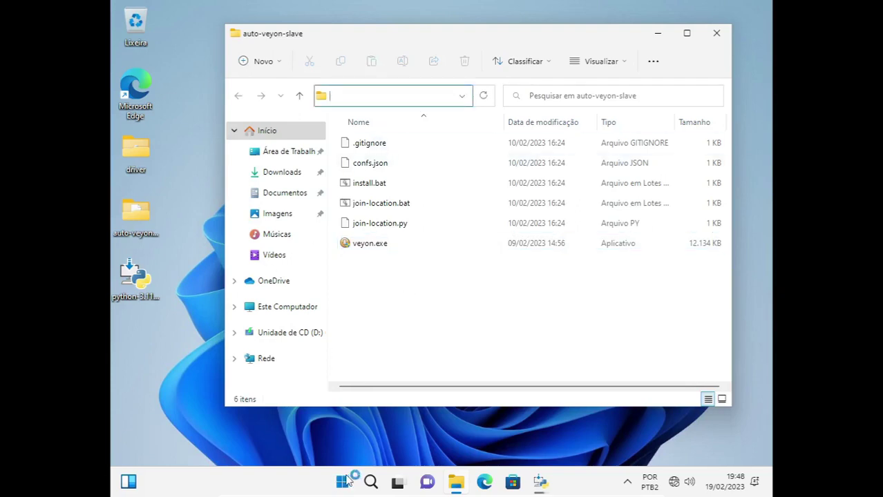
Open an administrator Command Prompt, cd into the pasted auto-veyon-slave path, and check Python setup.
{"action": "left_click", "coordinate": [346, 482]}
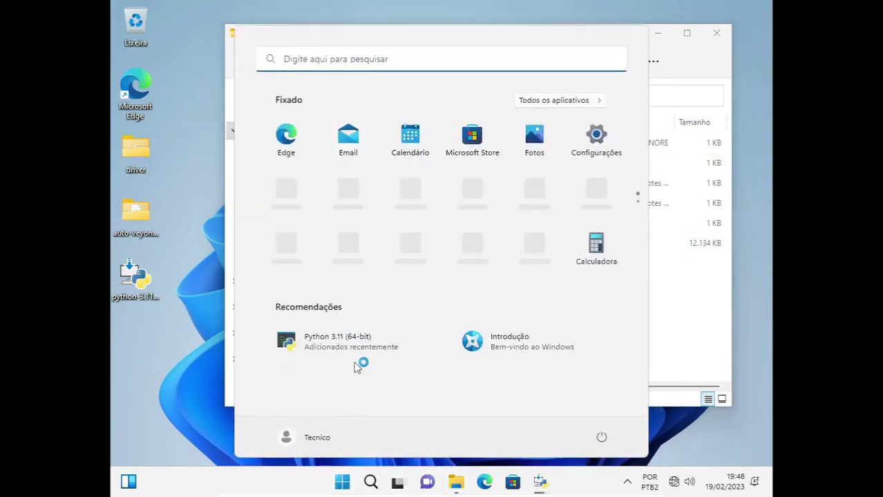
{"action": "type", "text": "cmd"}
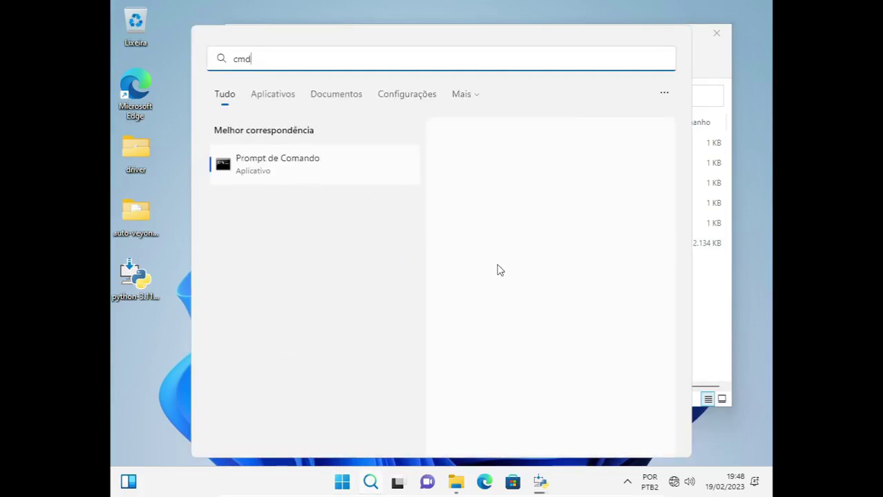
{"action": "left_click", "coordinate": [519, 280]}
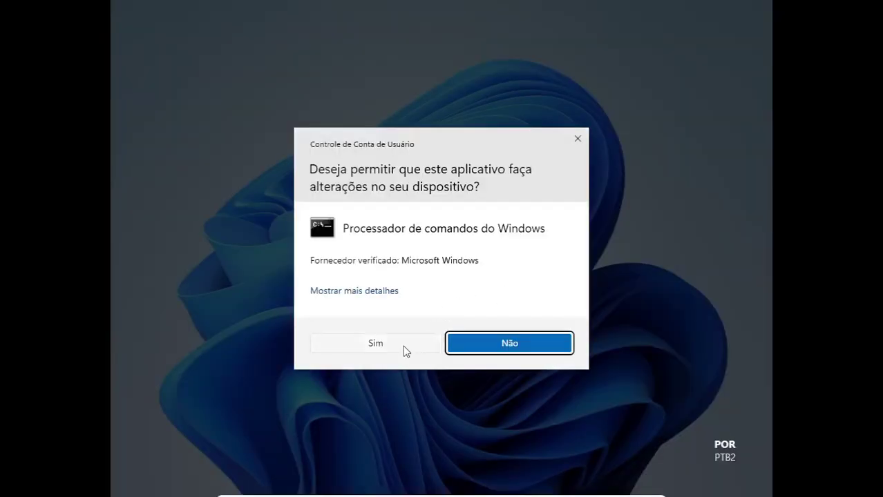
{"action": "left_click", "coordinate": [404, 347]}
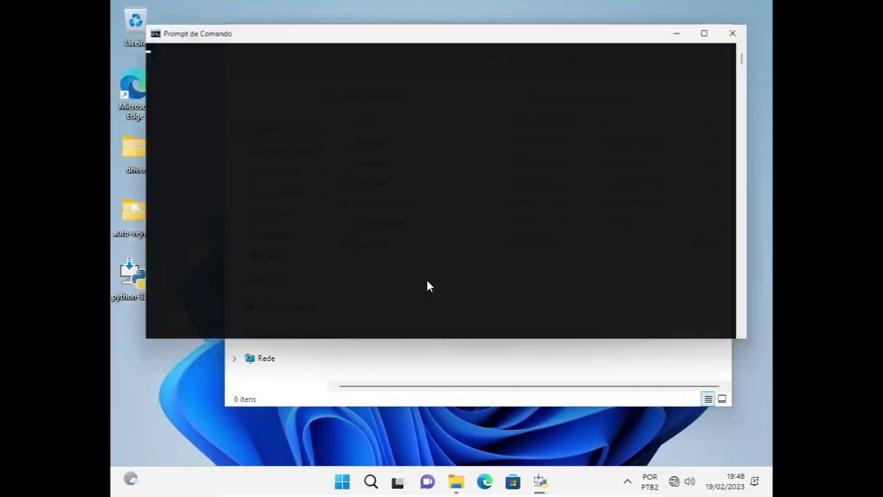
{"action": "type", "text": "cd"}
{"action": "type", "text": "C:\\Users\\Tecnico\\Desktop\\auto-veyon-slave"}
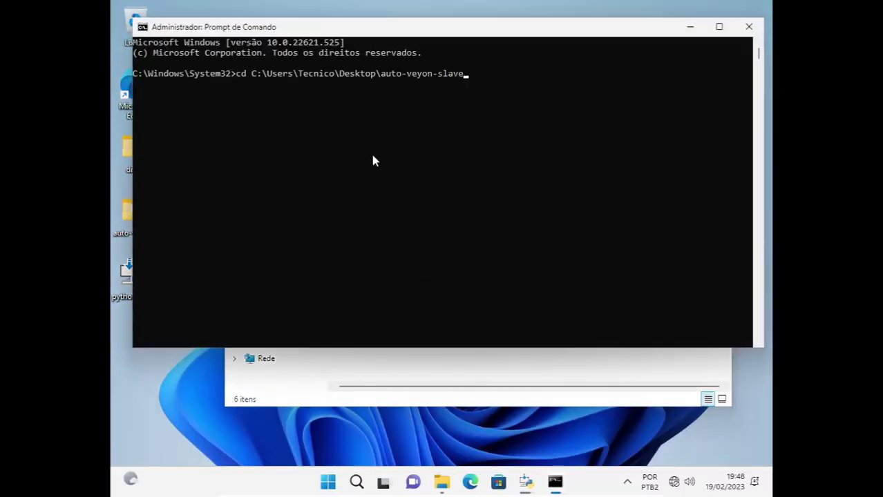
{"action": "key", "text": "Return"}
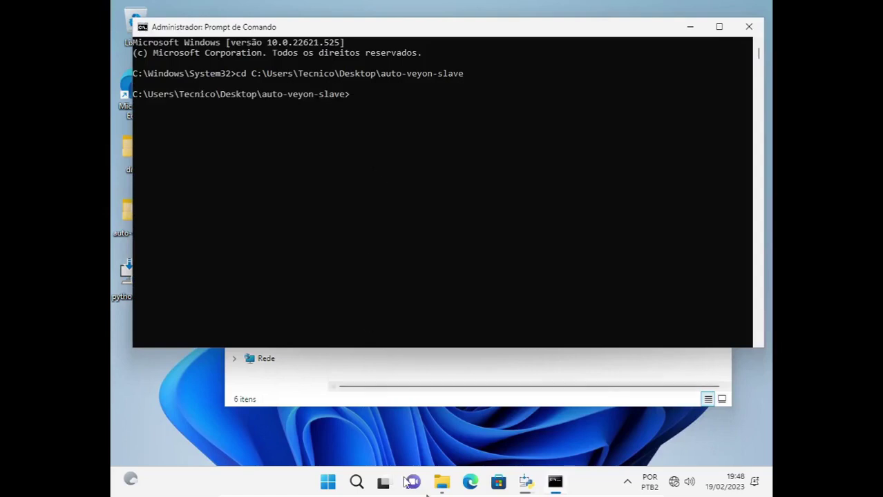
{"action": "left_click", "coordinate": [526, 482]}
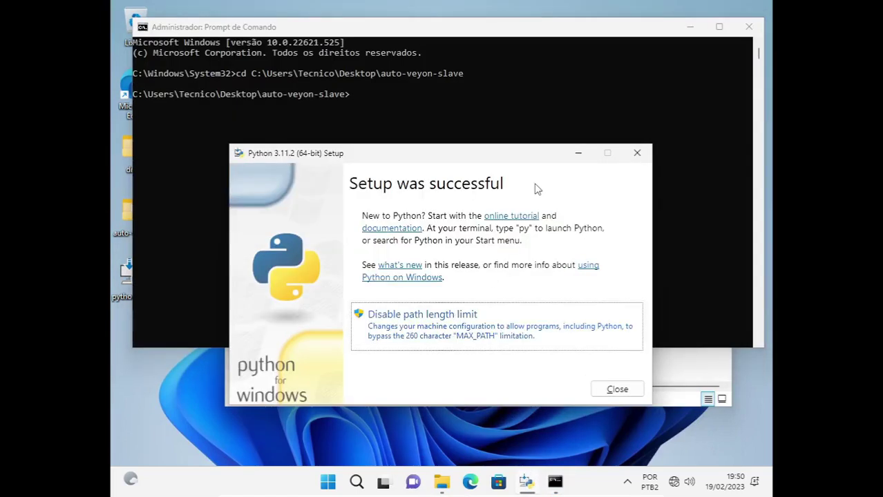
Close the finished Python setup and run install.bat in the administrator console.
{"action": "left_click", "coordinate": [617, 390]}
{"action": "left_click", "coordinate": [441, 135]}
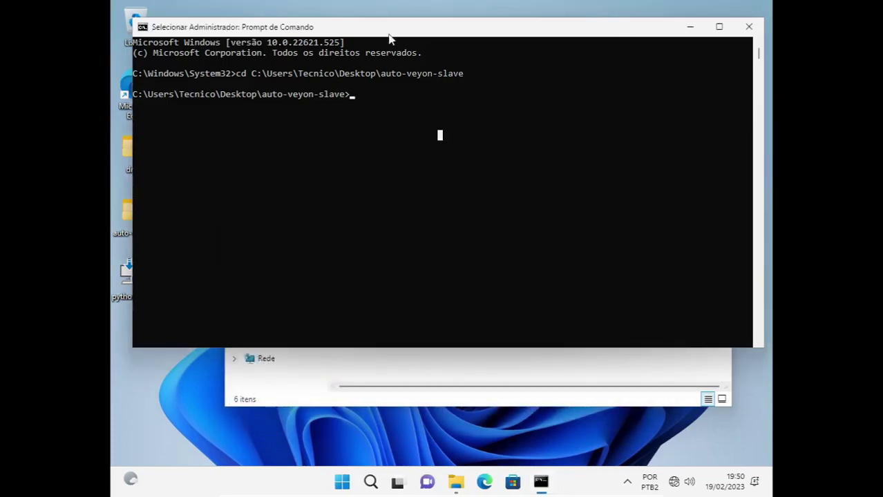
{"action": "left_click", "coordinate": [429, 106]}
{"action": "key", "text": "Escape"}
{"action": "type", "text": "install.bat"}
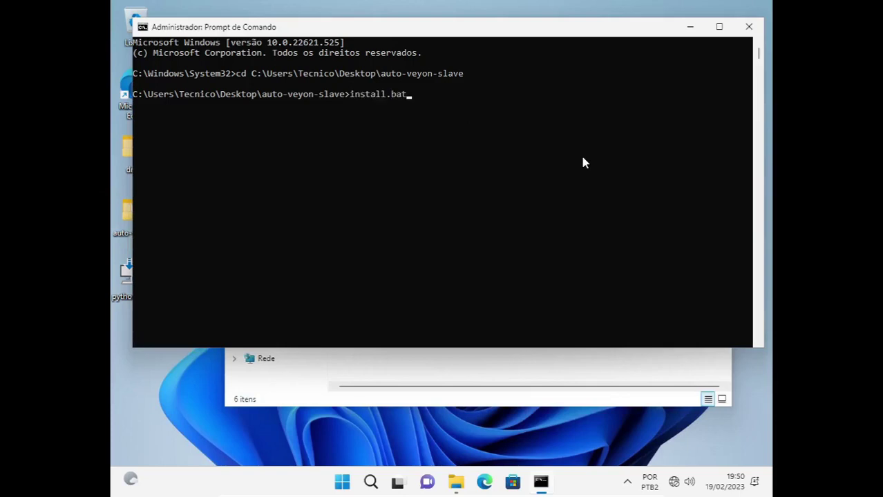
{"action": "key", "text": "Return"}
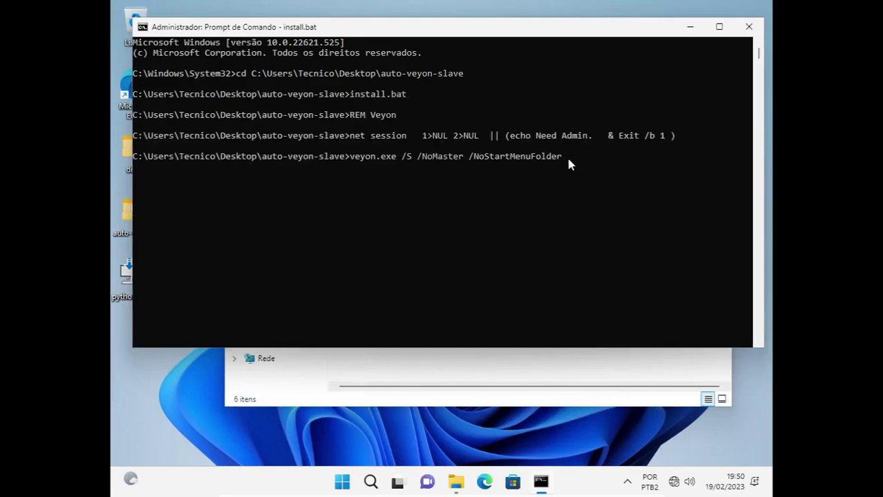
Highlight veyon.exe and its /S switch in the echoed install command, then clear the selection.
{"action": "left_click_drag", "start_coordinate": [352, 157], "coordinate": [454, 157]}
{"action": "left_click", "coordinate": [399, 156]}
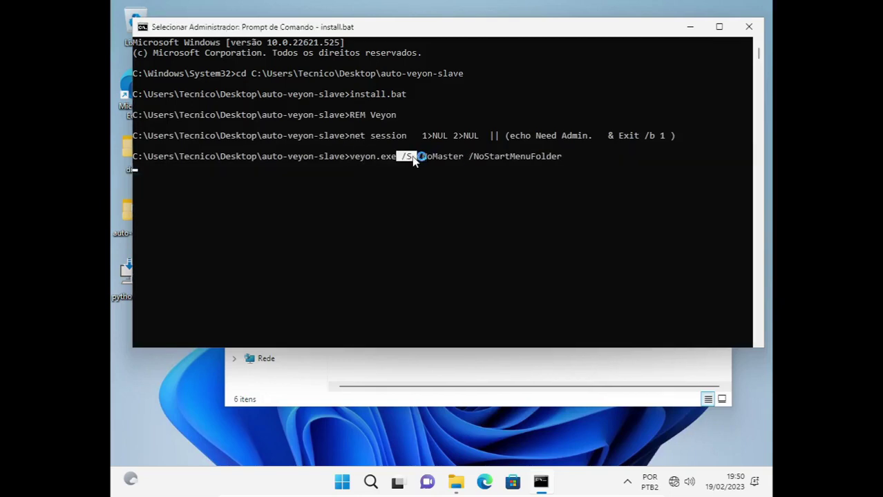
{"action": "left_click", "coordinate": [212, 216]}
Apply the dark Windows theme in Configurações > Personalização.
{"action": "left_click", "coordinate": [342, 482]}
{"action": "left_click", "coordinate": [596, 138]}
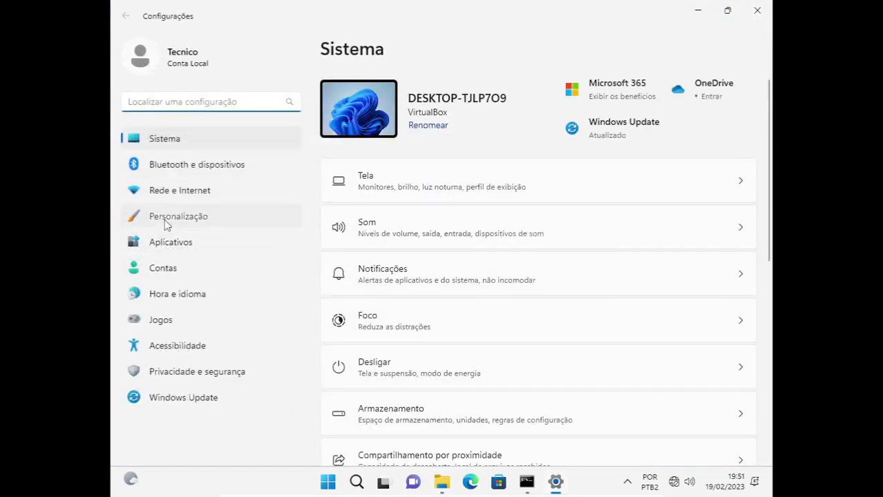
{"action": "left_click", "coordinate": [178, 220]}
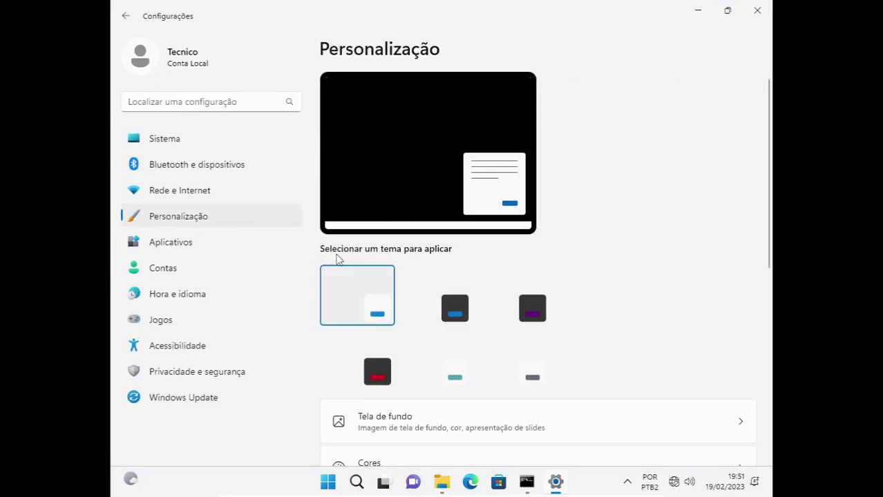
{"action": "left_click", "coordinate": [439, 298]}
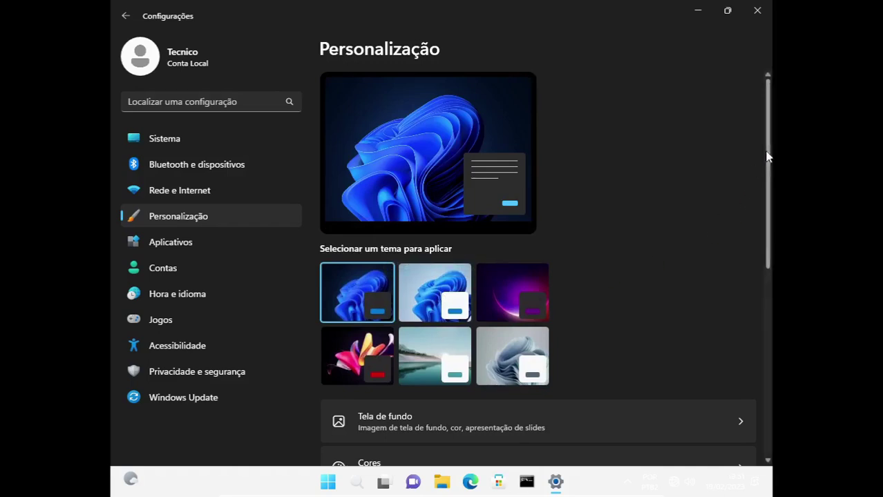
Set the purple glow image as the desktop background in Tela de fundo, then close Settings.
{"action": "scroll", "coordinate": [766, 157], "scroll_direction": "down", "scroll_amount": 1}
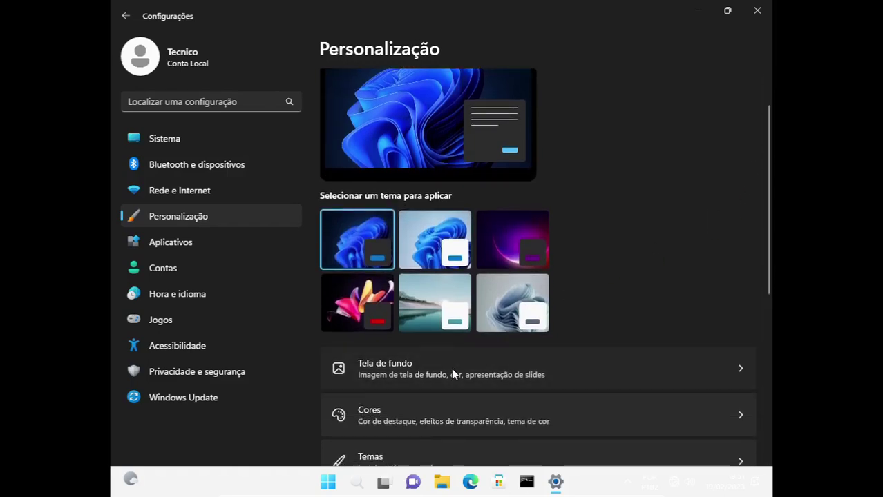
{"action": "left_click", "coordinate": [451, 368]}
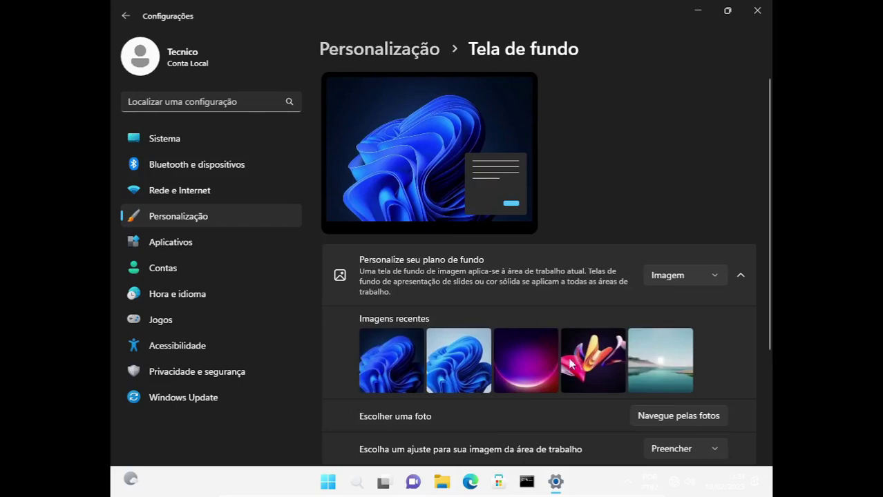
{"action": "left_click", "coordinate": [529, 368]}
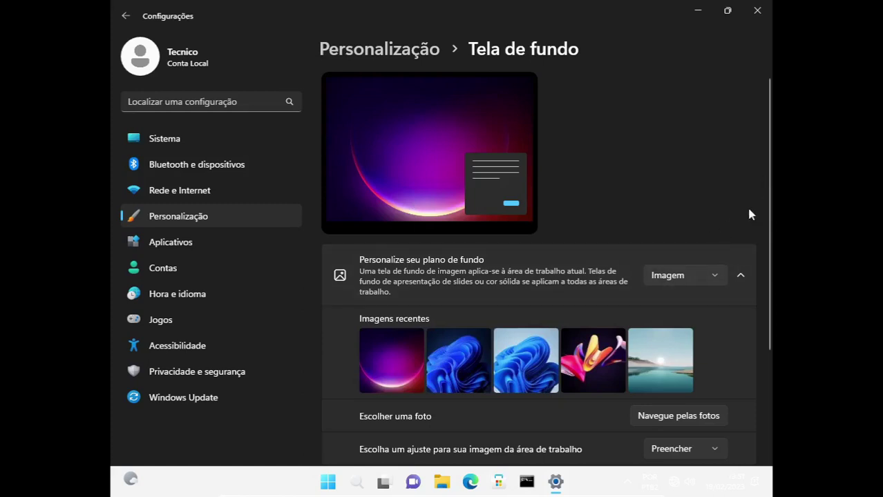
{"action": "left_click", "coordinate": [756, 15]}
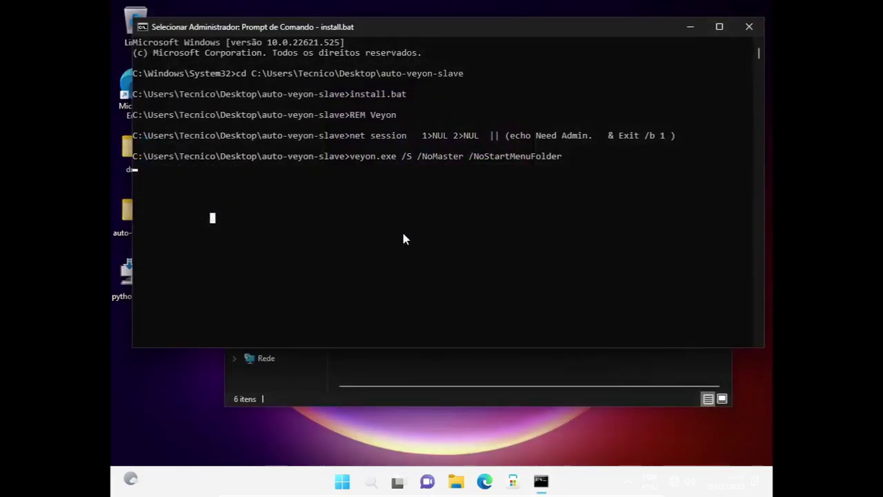
Let install.bat finish, exit the Command Prompt and close the auto-veyon-slave folder window.
{"action": "right_click", "coordinate": [380, 216]}
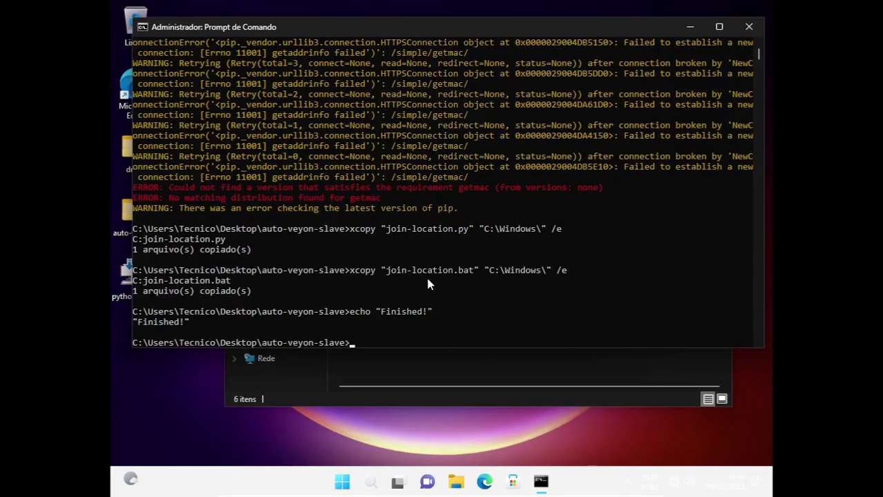
{"action": "left_click", "coordinate": [385, 338]}
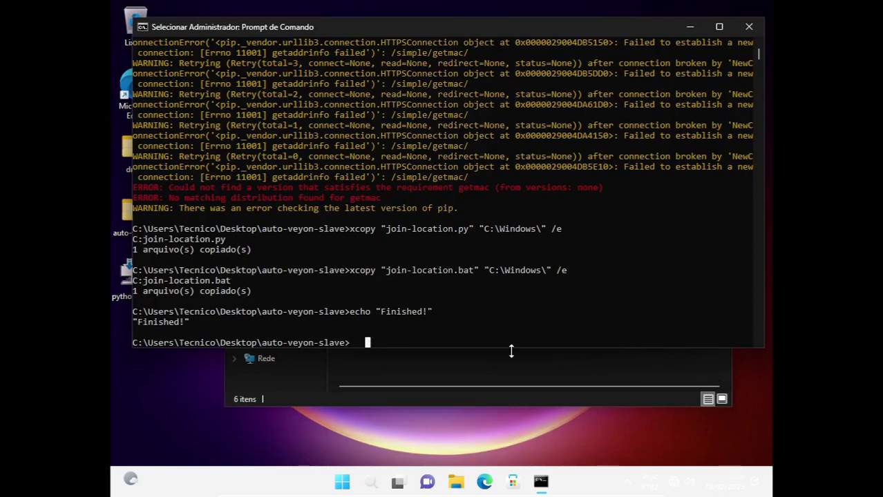
{"action": "type", "text": "exit"}
{"action": "key", "text": "Return"}
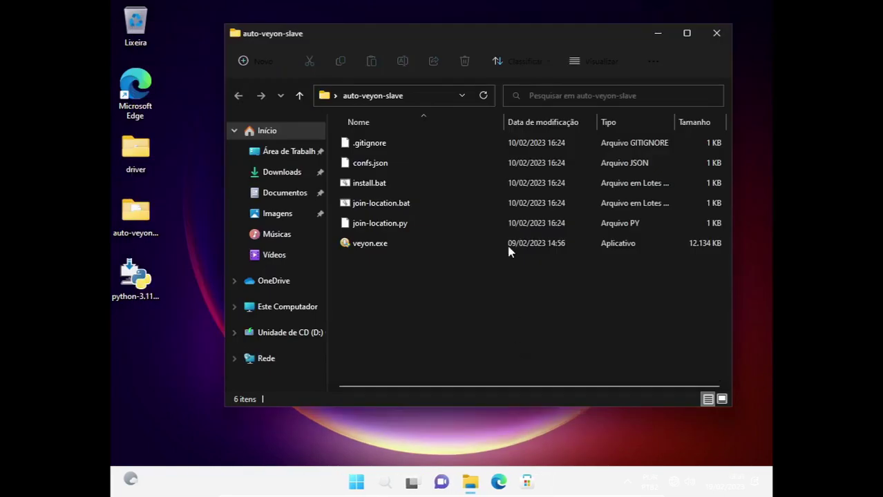
{"action": "left_click", "coordinate": [717, 34]}
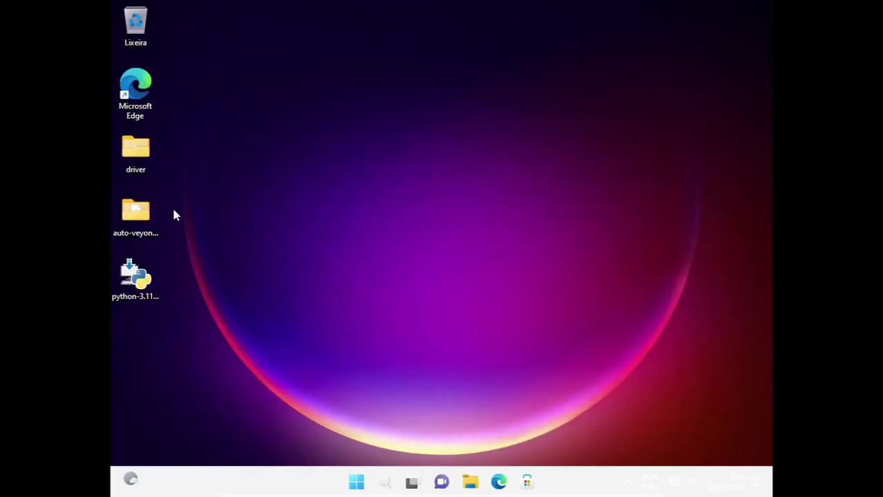
Permanently delete the auto-veyon-slave folder and the Python installer from the desktop.
{"action": "left_click_drag", "start_coordinate": [177, 203], "coordinate": [123, 308]}
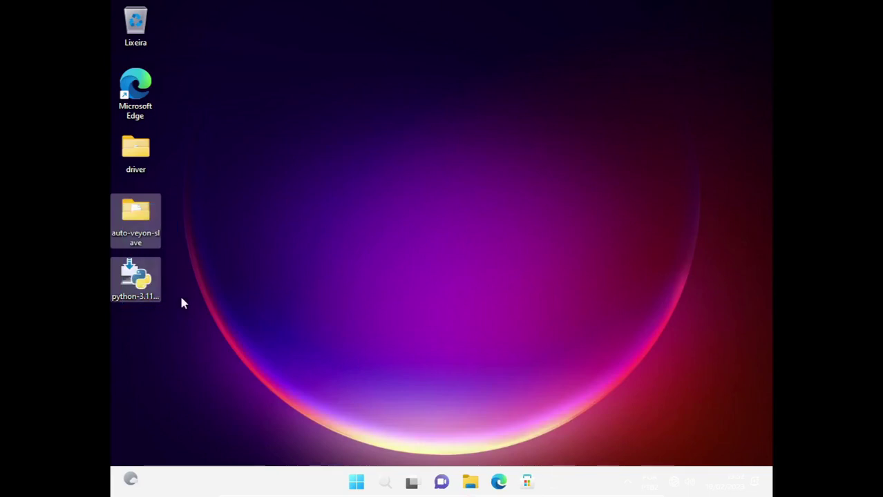
{"action": "key", "text": "shift+Delete"}
{"action": "left_click", "coordinate": [486, 249]}
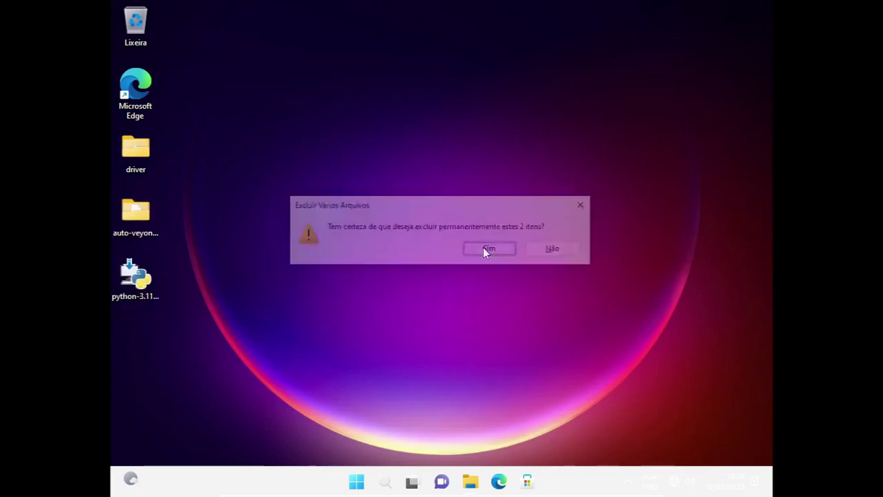
{"action": "left_click", "coordinate": [136, 153]}
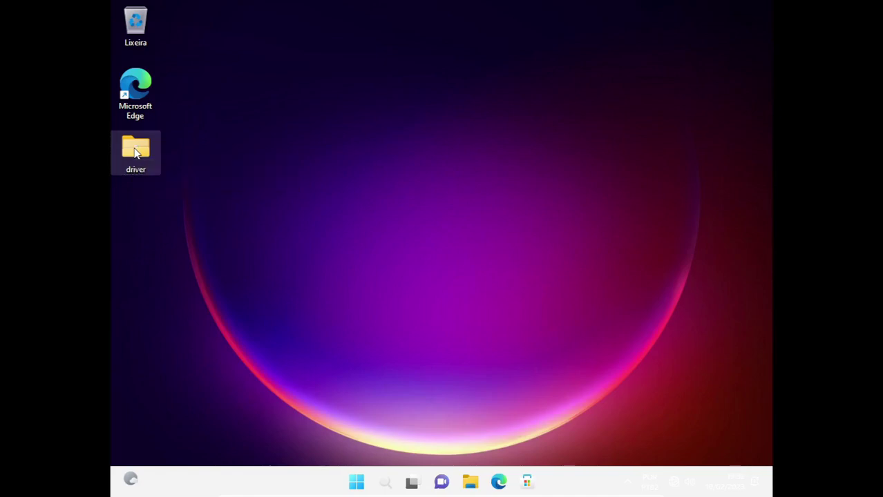
Install skylakesystemgmm.inf from the driver folder with Instalar, approving UAC, then close the folder.
{"action": "double_click", "coordinate": [136, 153]}
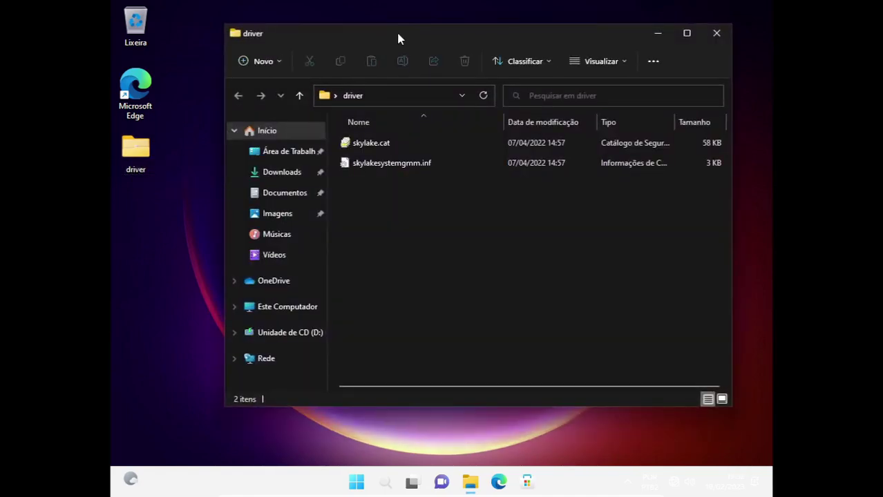
{"action": "left_click_drag", "start_coordinate": [396, 30], "coordinate": [397, 65]}
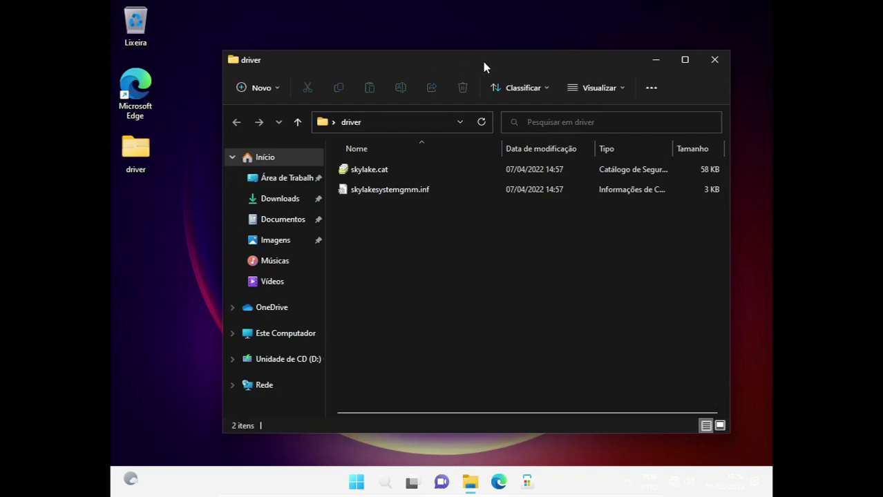
{"action": "left_click_drag", "start_coordinate": [484, 63], "coordinate": [467, 75]}
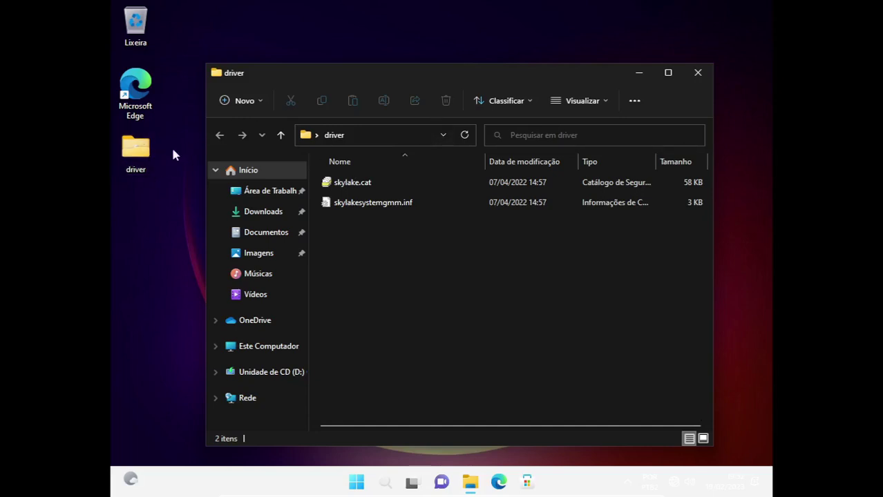
{"action": "left_click", "coordinate": [389, 205]}
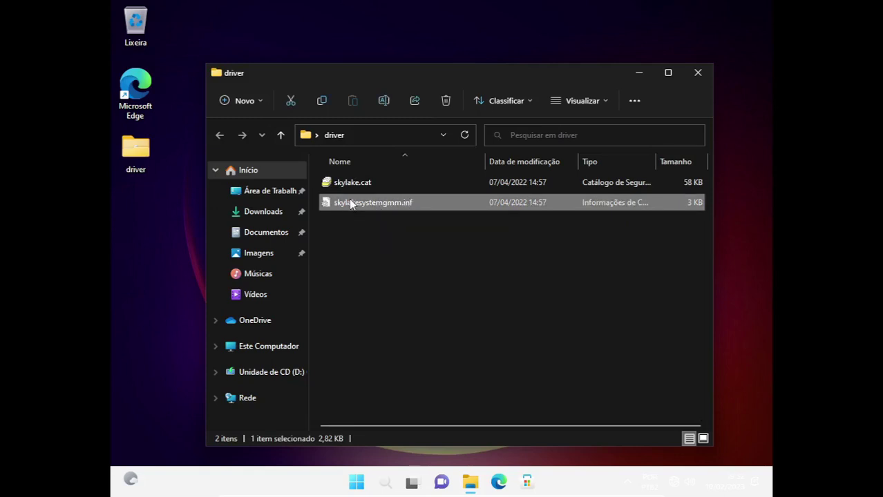
{"action": "right_click", "coordinate": [368, 204]}
{"action": "left_click", "coordinate": [399, 287]}
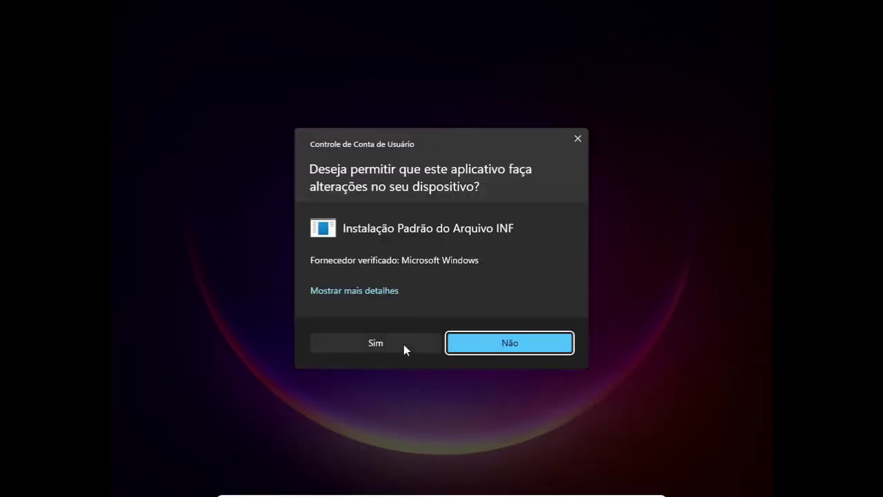
{"action": "left_click", "coordinate": [402, 344]}
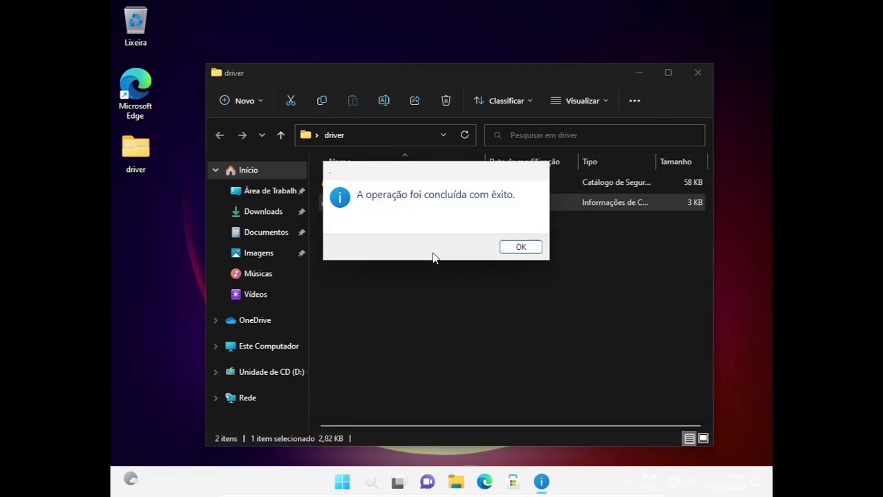
{"action": "left_click", "coordinate": [512, 250]}
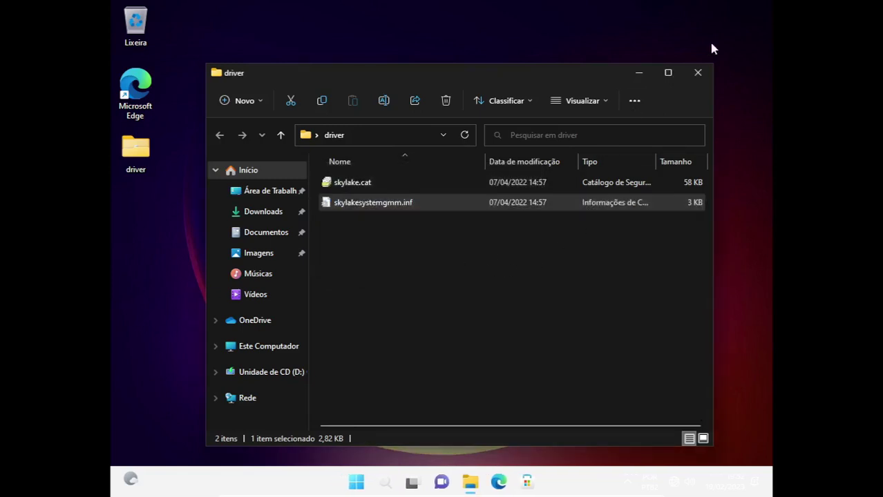
{"action": "left_click", "coordinate": [699, 72]}
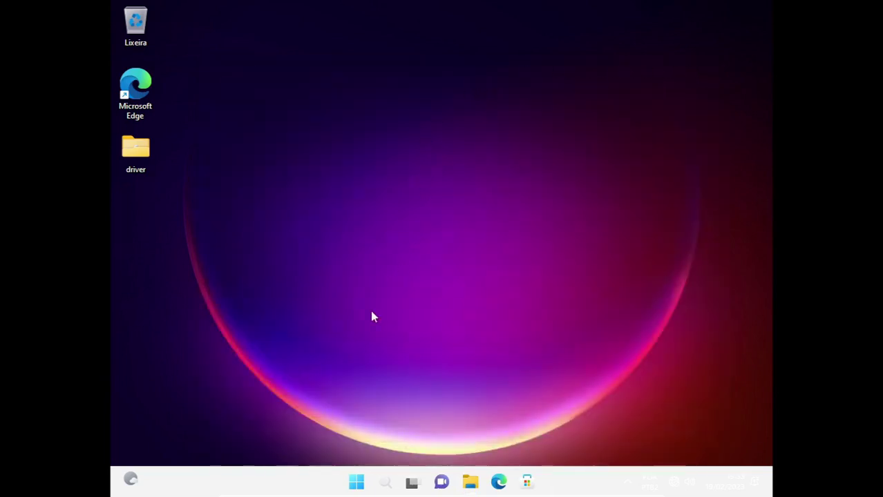
Permanently delete the driver folder from the desktop with Shift+Delete, then bring up the Start menu.
{"action": "left_click", "coordinate": [134, 153]}
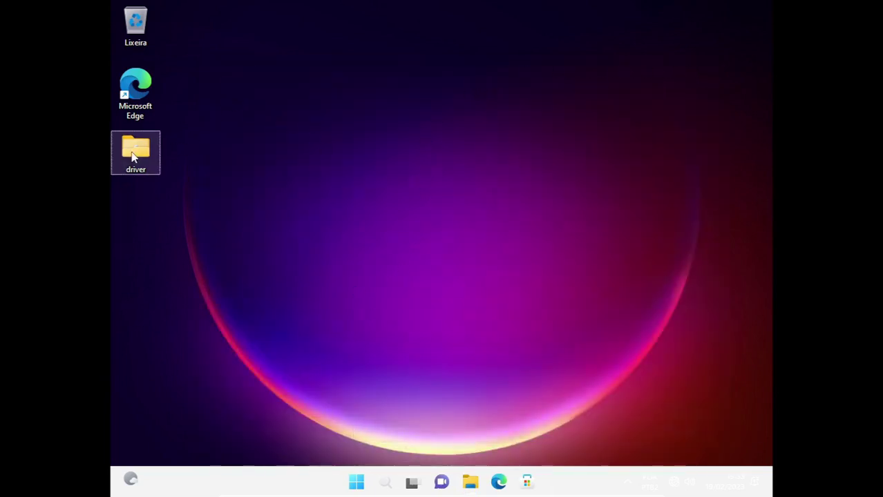
{"action": "key", "text": "shift+Delete"}
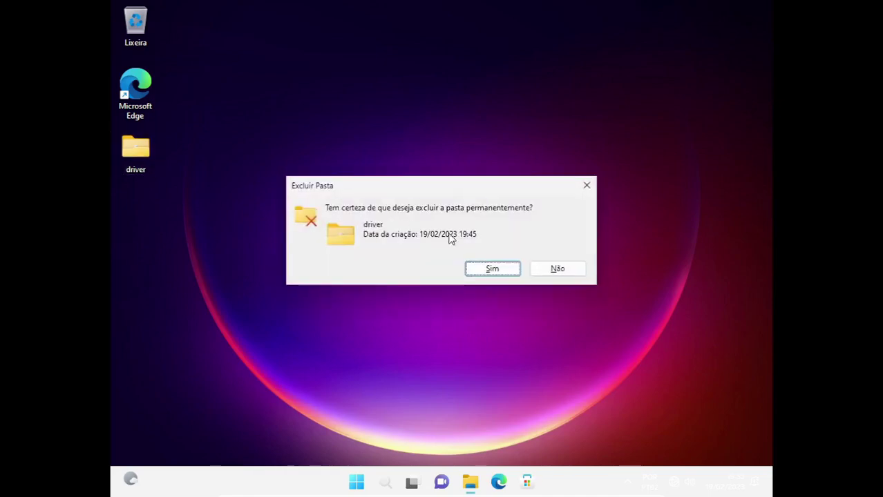
{"action": "left_click", "coordinate": [494, 269]}
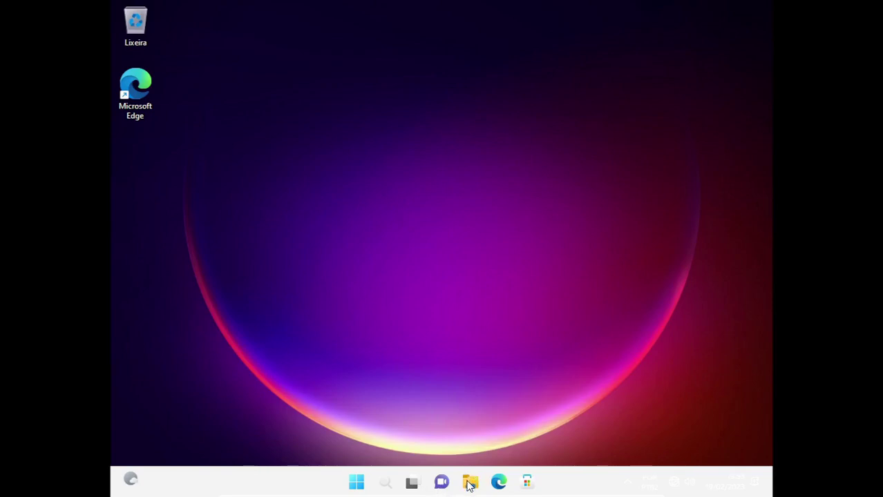
{"action": "left_click", "coordinate": [356, 484]}
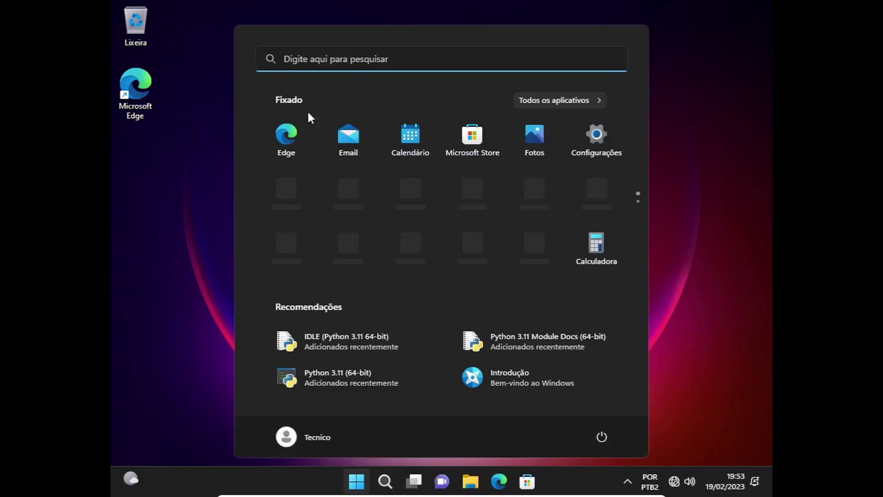
Uninstall the Clima app from Configurações > Aplicativos > Aplicativos instalados.
{"action": "left_click", "coordinate": [597, 141]}
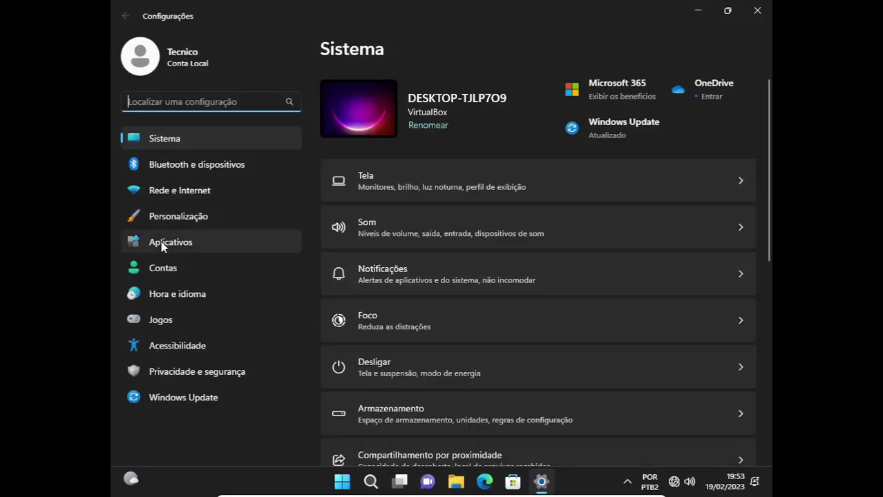
{"action": "left_click", "coordinate": [164, 243]}
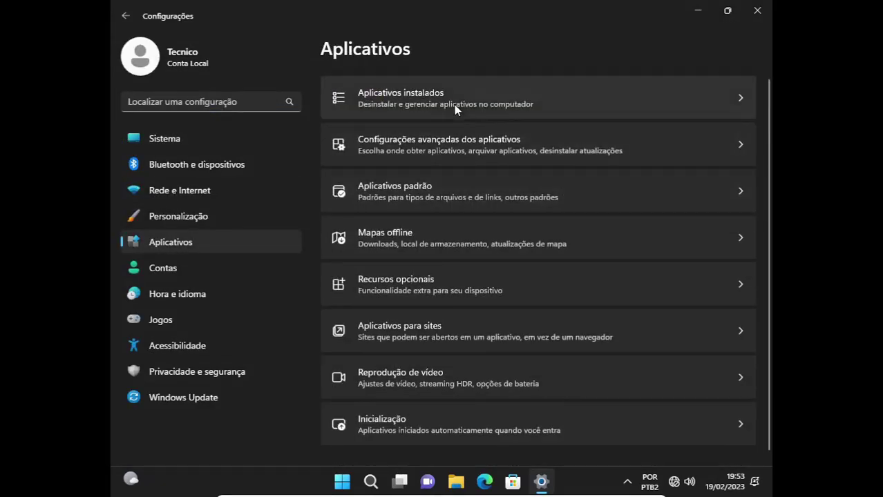
{"action": "left_click", "coordinate": [471, 108]}
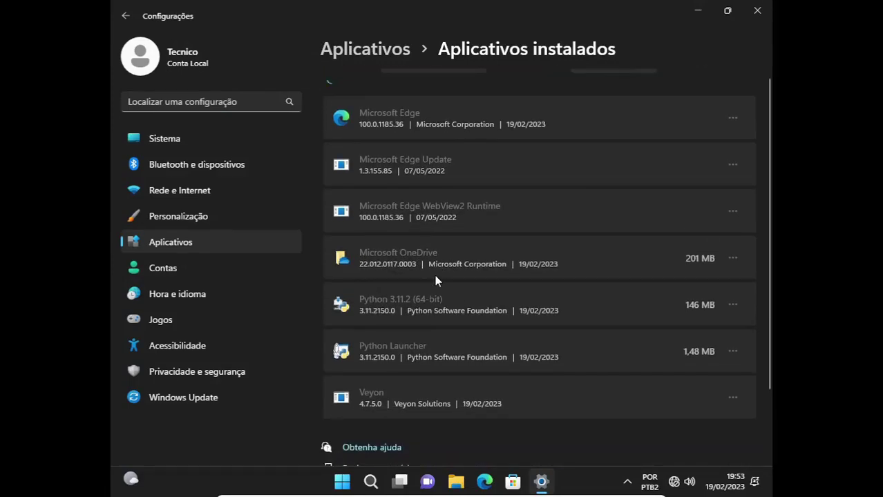
{"action": "scroll", "coordinate": [727, 365], "scroll_direction": "down", "scroll_amount": 2}
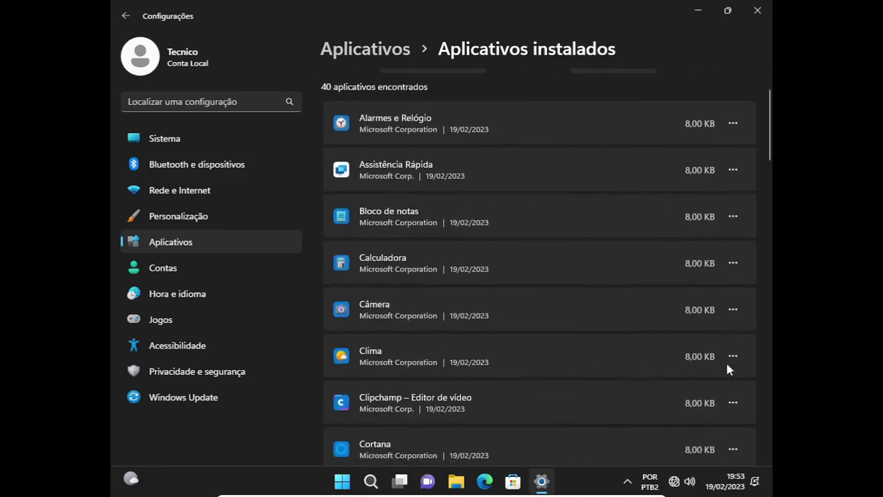
{"action": "left_click", "coordinate": [733, 356]}
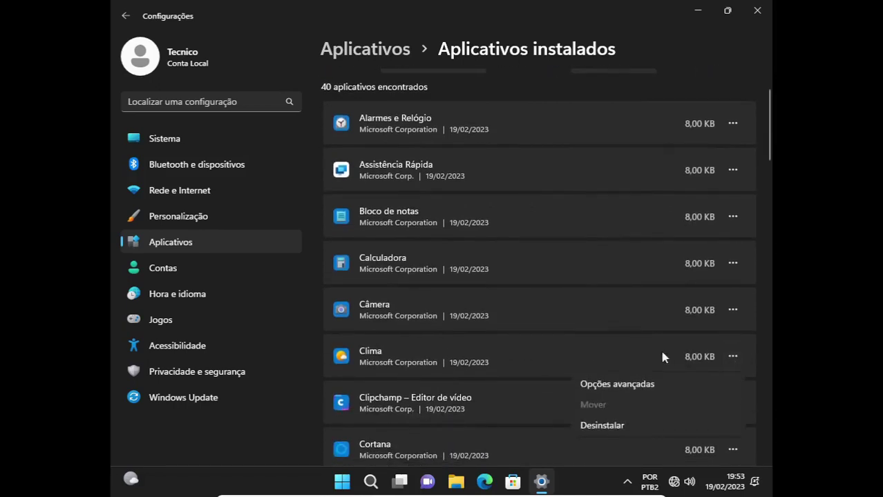
{"action": "left_click", "coordinate": [617, 425]}
{"action": "left_click", "coordinate": [702, 429]}
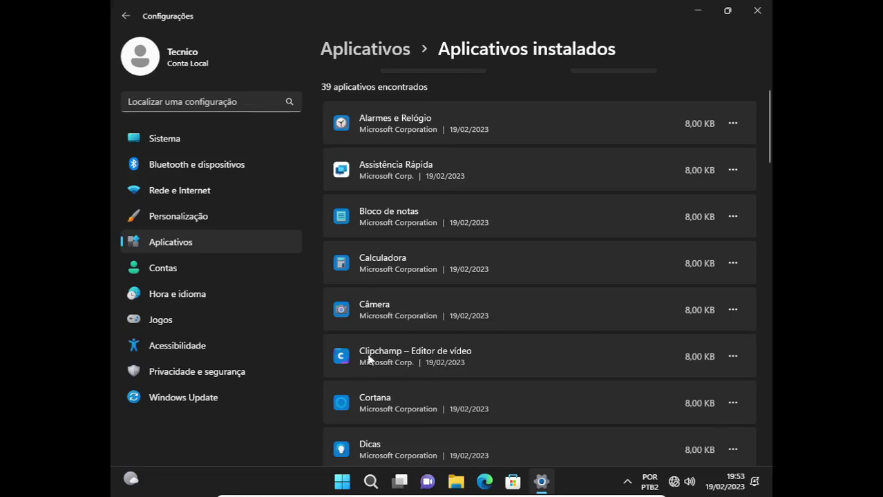
Uninstall Clipchamp – Editor de vídeo and close Settings.
{"action": "left_click", "coordinate": [732, 358]}
{"action": "left_click", "coordinate": [601, 419]}
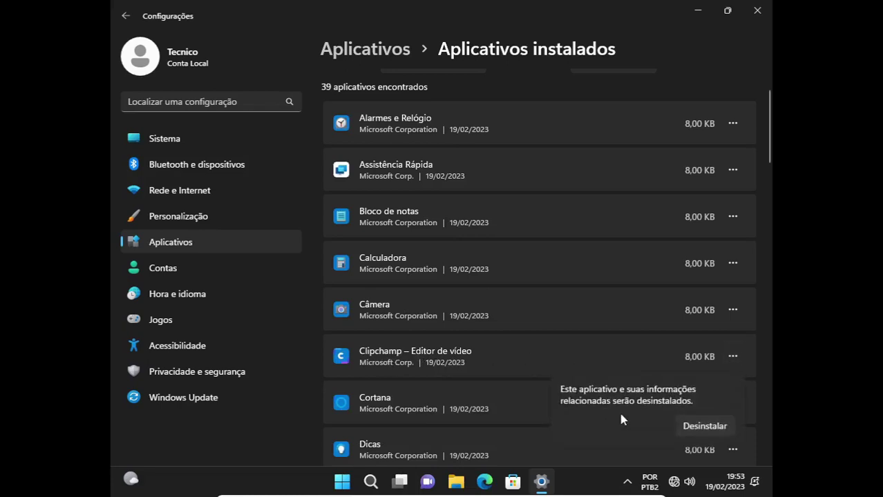
{"action": "left_click", "coordinate": [697, 427]}
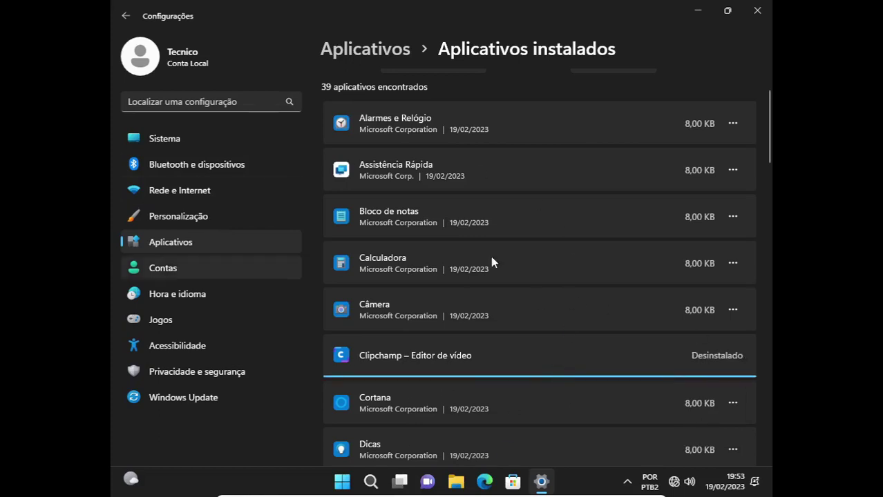
{"action": "left_click", "coordinate": [756, 11]}
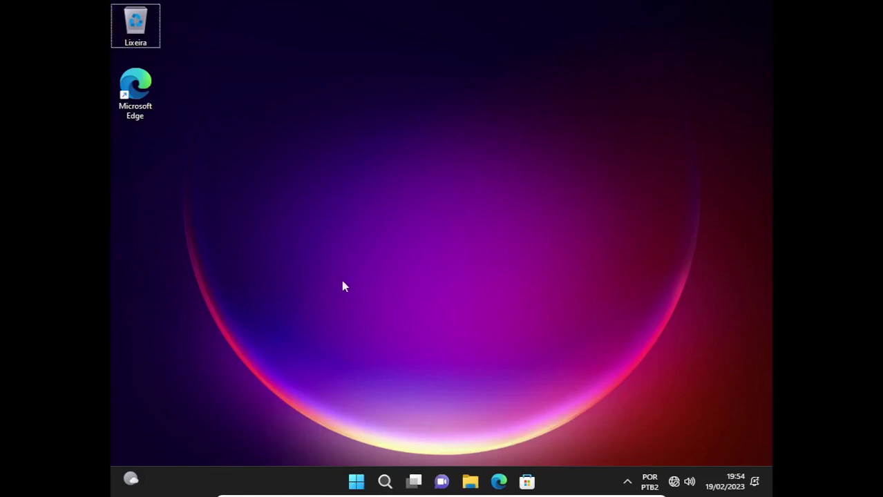
Permanently delete all 22 items in the %temp% folder, skipping the file locked by Veyon.
{"action": "left_click", "coordinate": [474, 488]}
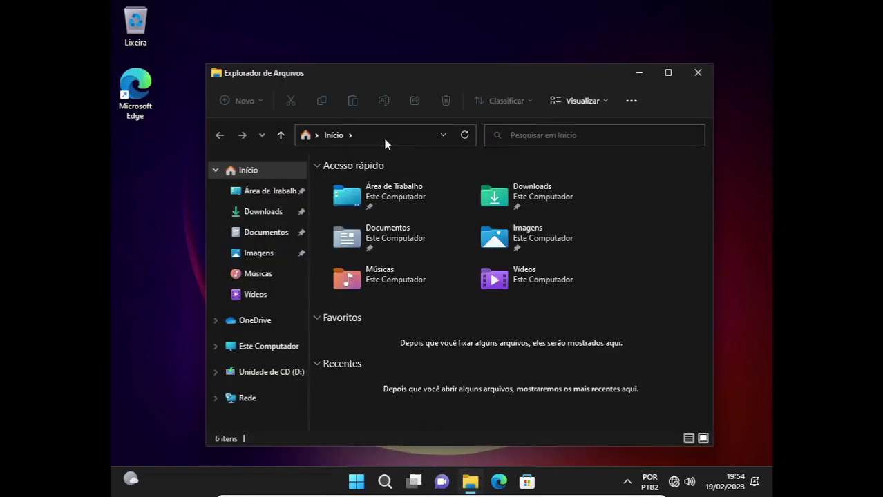
{"action": "left_click", "coordinate": [385, 140]}
{"action": "type", "text": "%temp%"}
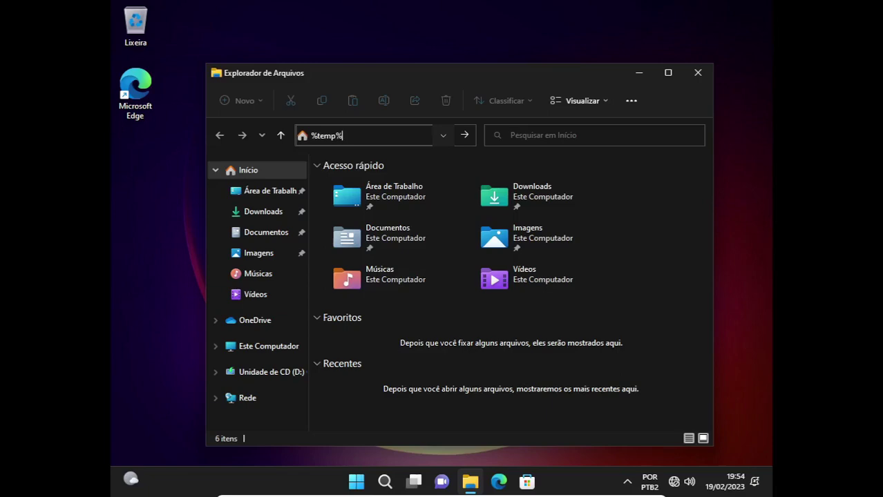
{"action": "key", "text": "Return"}
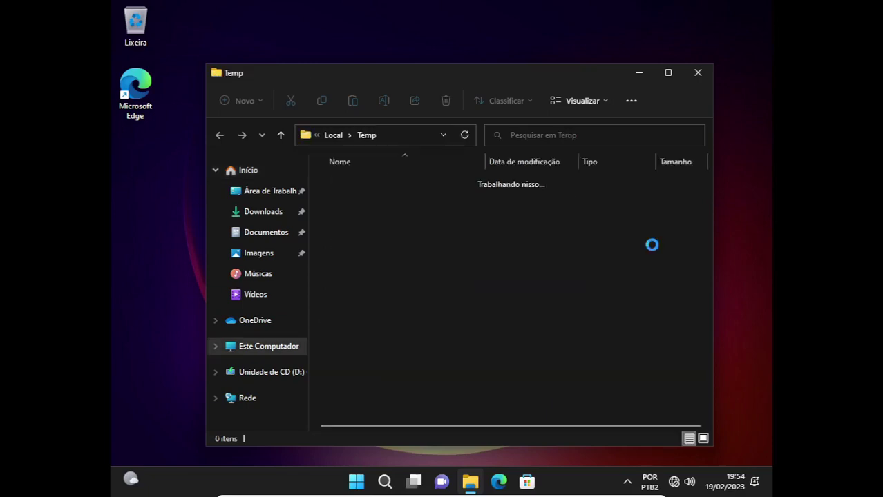
{"action": "left_click", "coordinate": [439, 304]}
{"action": "key", "text": "ctrl+a"}
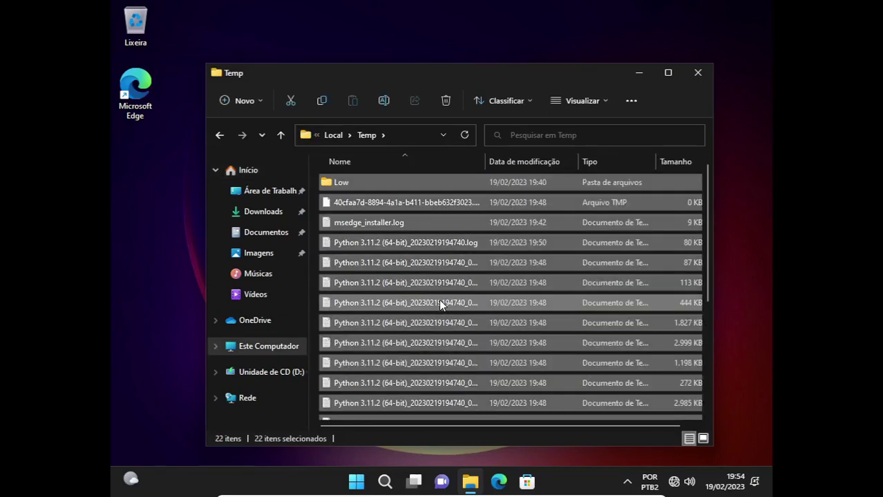
{"action": "key", "text": "shift+Delete"}
{"action": "key", "text": "Return"}
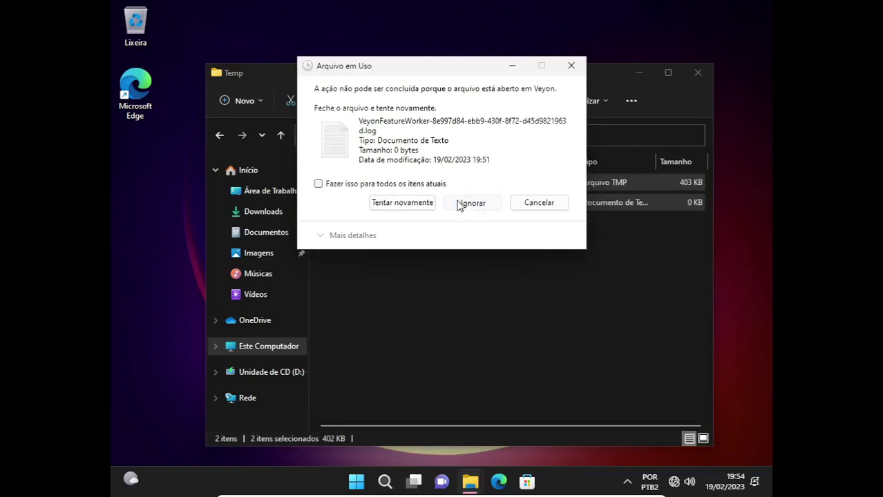
{"action": "left_click", "coordinate": [450, 202]}
Quit OneDrive from the notification area, move the Veyon and Windows Security icons onto the taskbar, and close the Temp folder.
{"action": "left_click", "coordinate": [627, 482]}
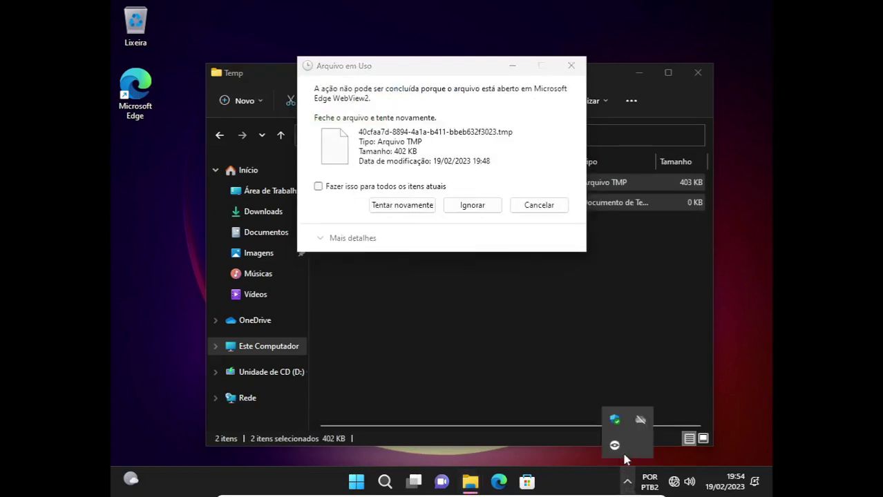
{"action": "left_click_drag", "start_coordinate": [614, 447], "coordinate": [628, 483]}
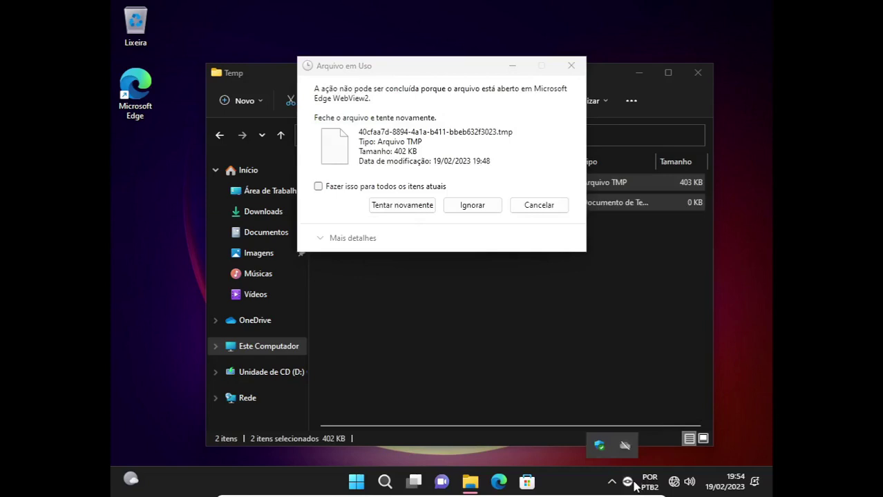
{"action": "left_click", "coordinate": [622, 448]}
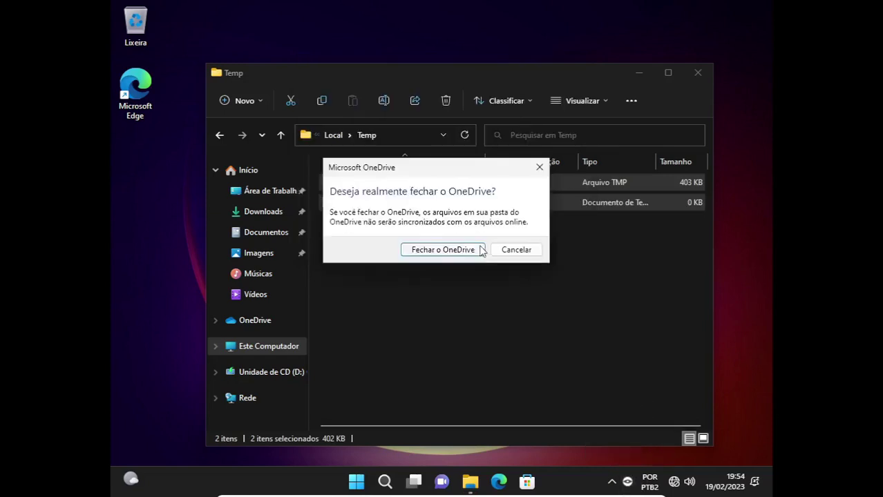
{"action": "left_click", "coordinate": [438, 251]}
{"action": "left_click", "coordinate": [611, 482]}
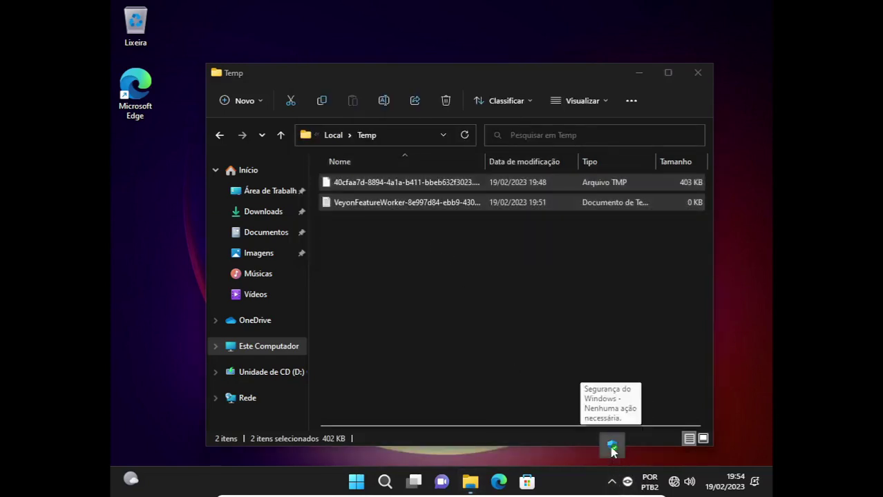
{"action": "left_click_drag", "start_coordinate": [612, 446], "coordinate": [608, 477]}
{"action": "left_click", "coordinate": [437, 319]}
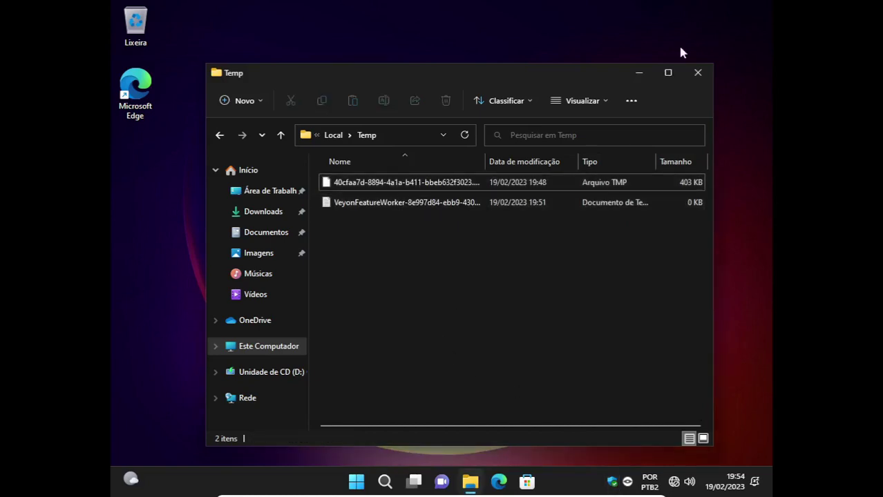
{"action": "left_click", "coordinate": [700, 78]}
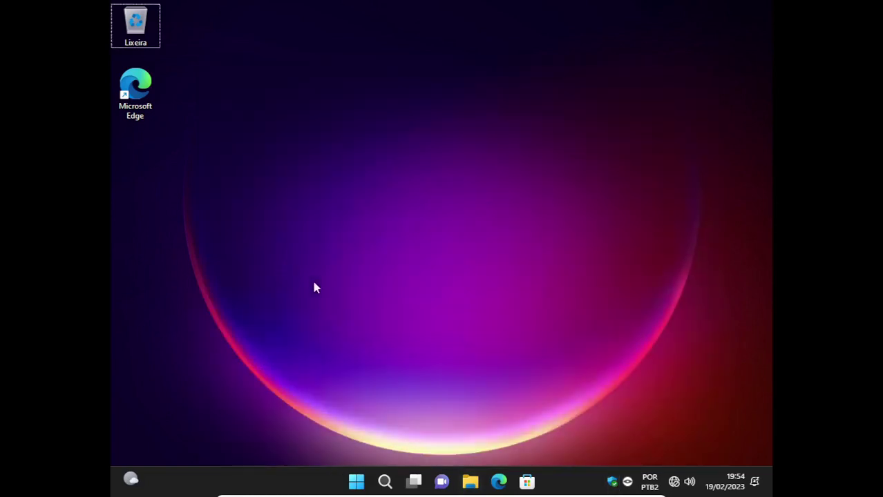
Run cleanmgr on C: including system files and delete the about 11,5 MB of unnecessary files.
{"action": "key", "text": "super+r"}
{"action": "type", "text": "cl"}
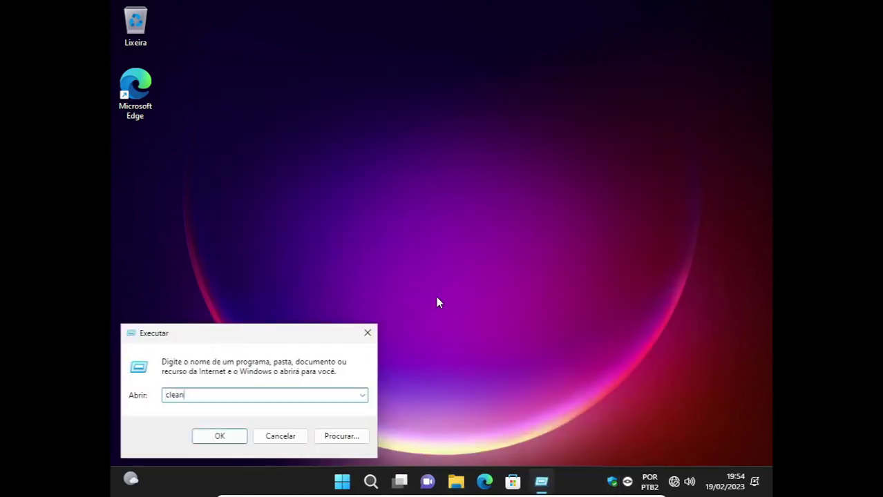
{"action": "type", "text": "eanmgr"}
{"action": "key", "text": "Return"}
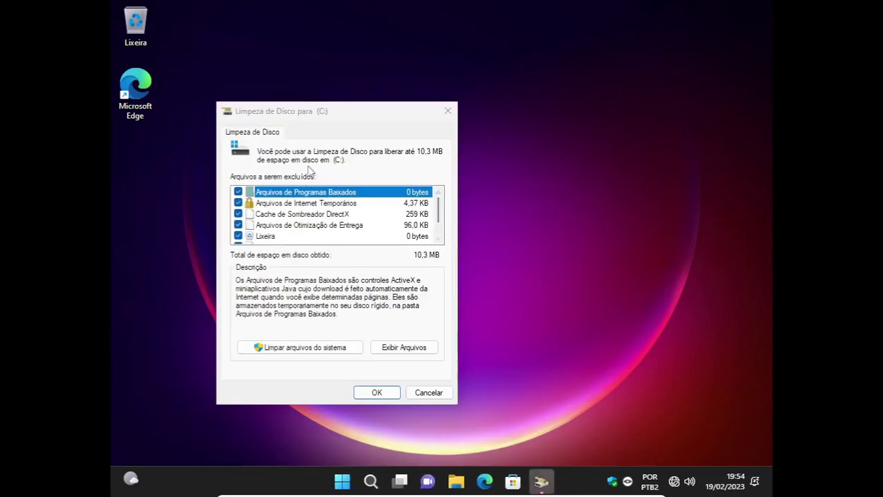
{"action": "left_click", "coordinate": [330, 344]}
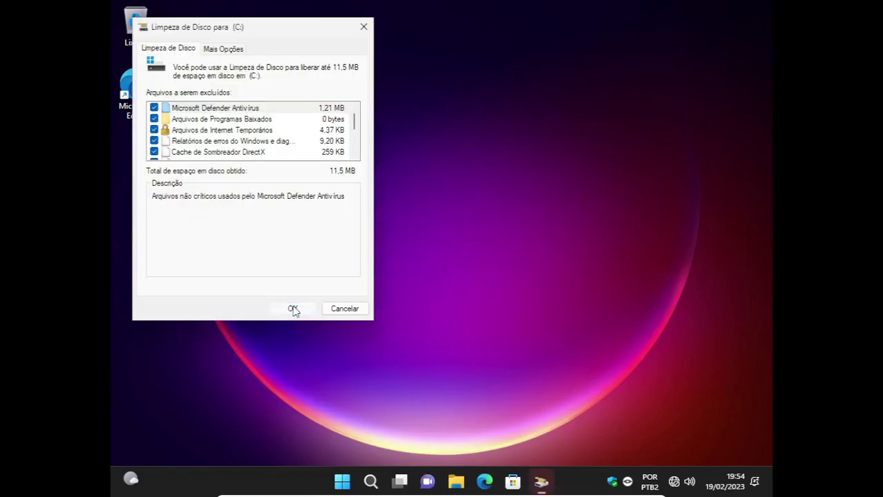
{"action": "left_click", "coordinate": [289, 301]}
{"action": "left_click", "coordinate": [461, 247]}
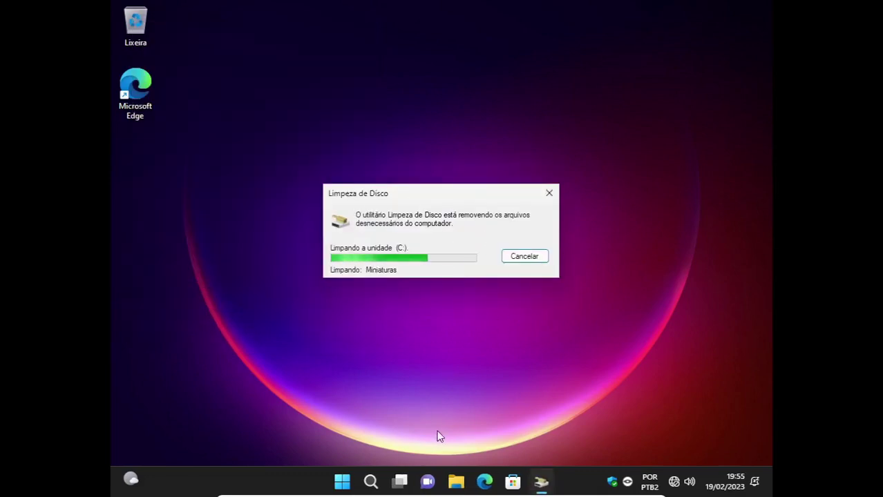
Start adding a new account from Configurações > Contas > Outros usuários.
{"action": "left_click", "coordinate": [342, 483]}
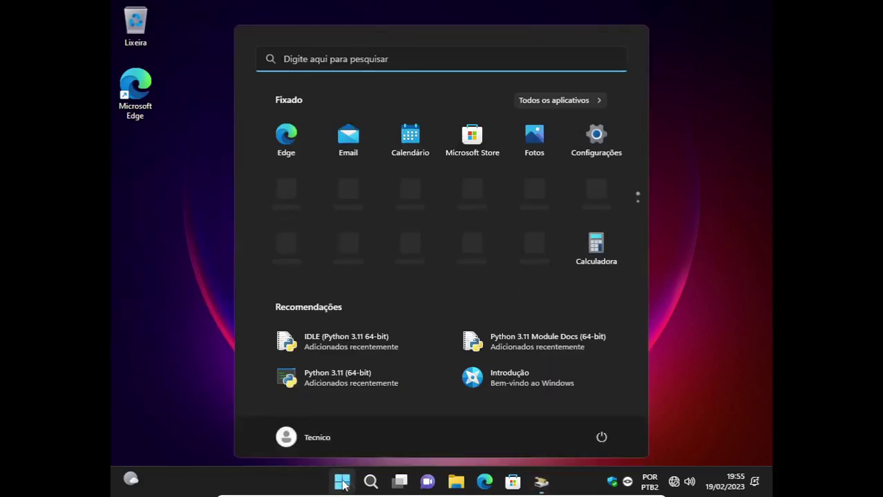
{"action": "left_click", "coordinate": [597, 137]}
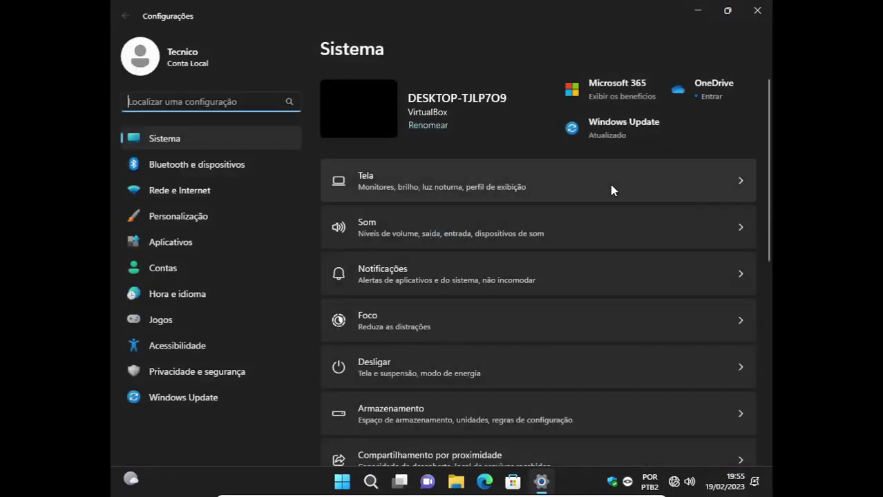
{"action": "left_click", "coordinate": [153, 271]}
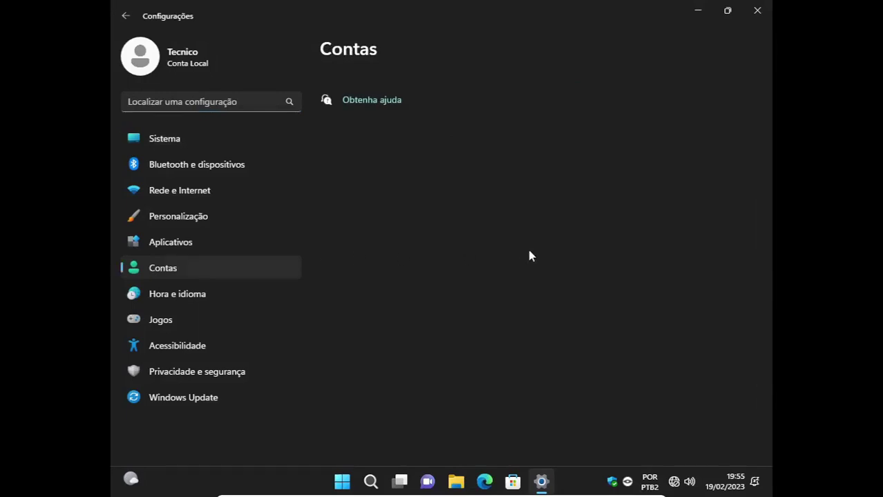
{"action": "scroll", "coordinate": [512, 269], "scroll_direction": "down", "scroll_amount": 3}
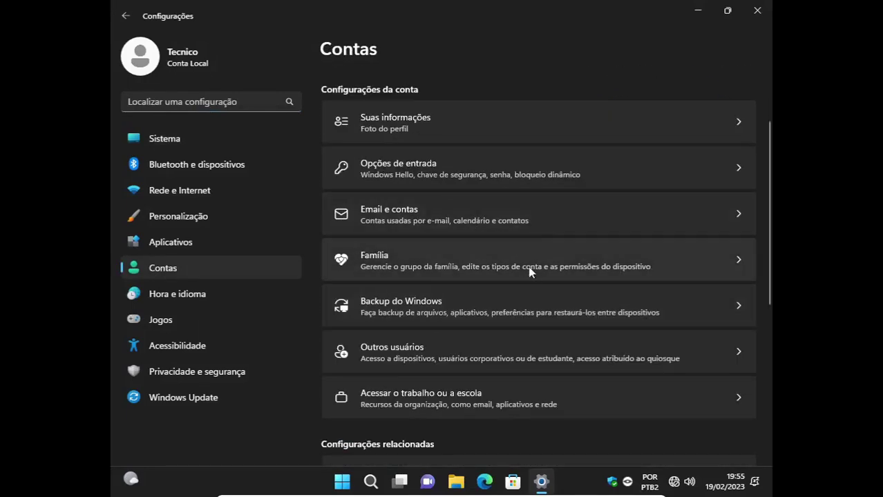
{"action": "left_click", "coordinate": [488, 345]}
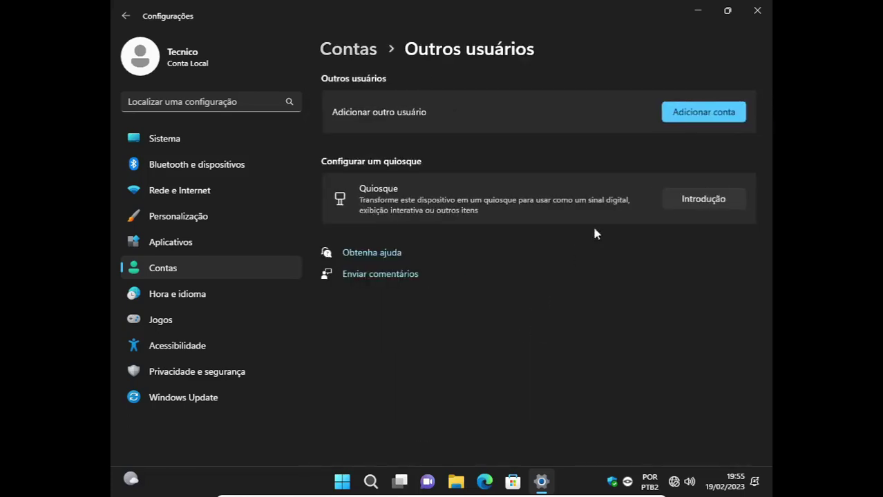
{"action": "left_click", "coordinate": [705, 114]}
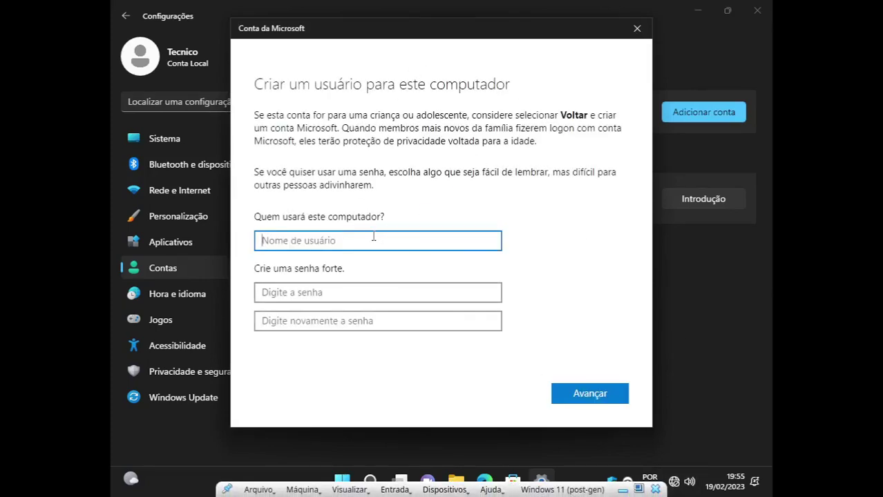
Enter the user name Aluno and the account password in both password fields.
{"action": "type", "text": "Aluno"}
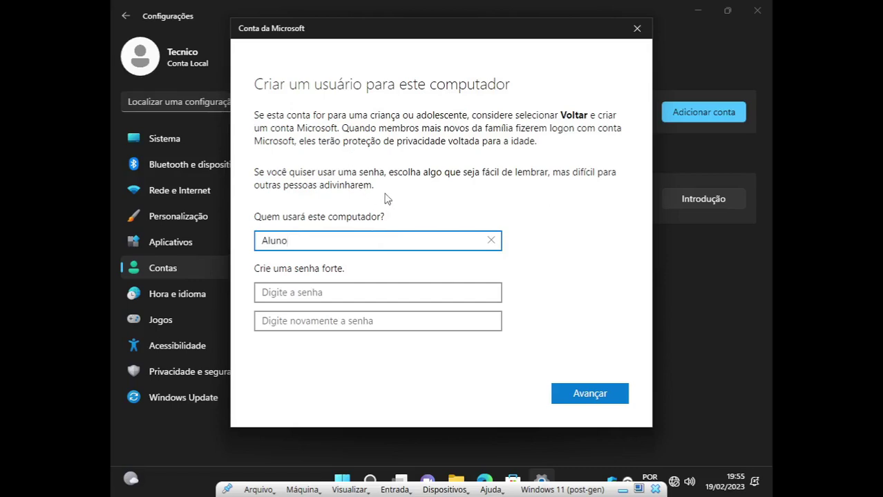
{"action": "left_click", "coordinate": [305, 290]}
{"action": "type", "text": "12"}
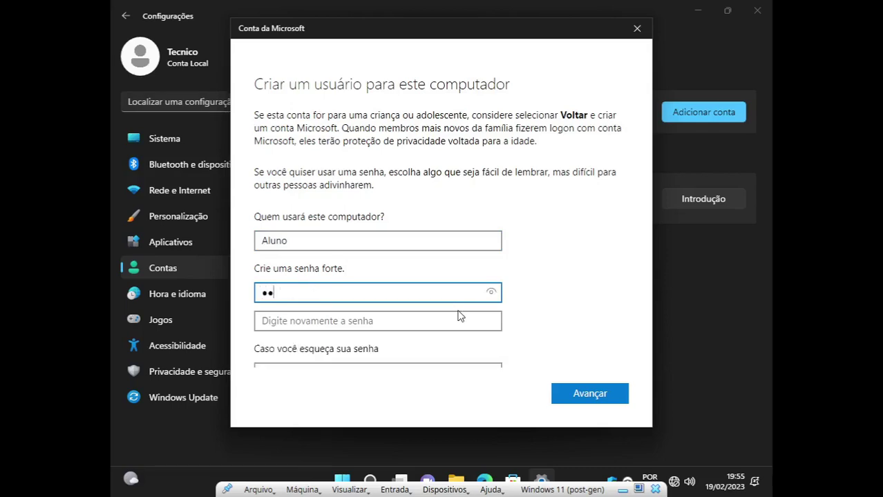
{"action": "type", "text": "3456"}
{"action": "left_click", "coordinate": [458, 316]}
{"action": "type", "text": "12"}
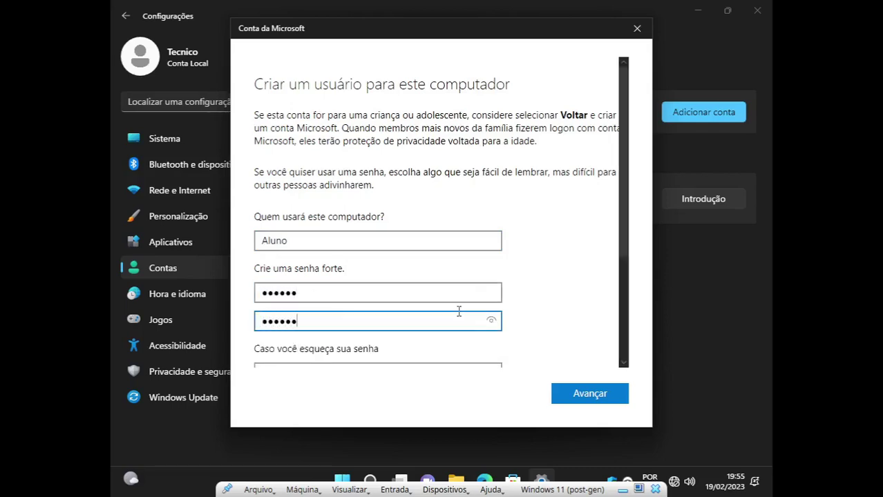
{"action": "key", "text": "Tab"}
{"action": "key", "text": "Tab"}
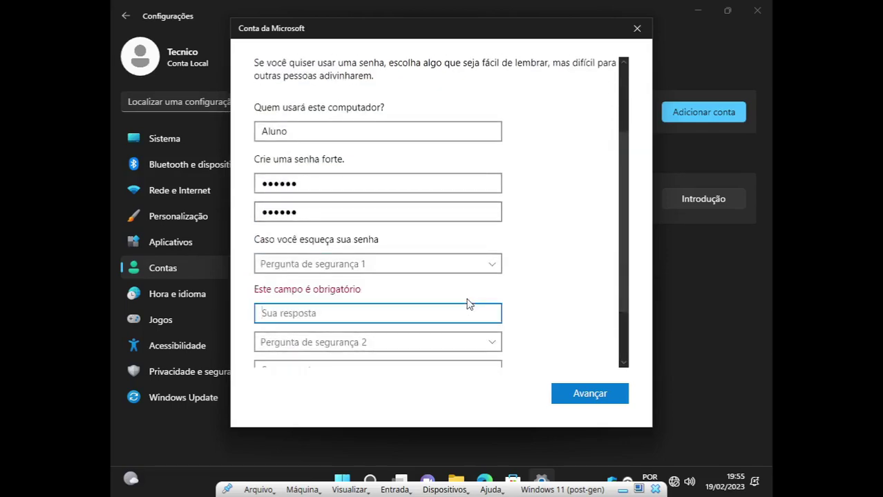
Choose the first-pet, birth-city and childhood-nickname security questions, fill in their answers, and submit.
{"action": "type", "text": "escola"}
{"action": "key", "text": "shift+Tab"}
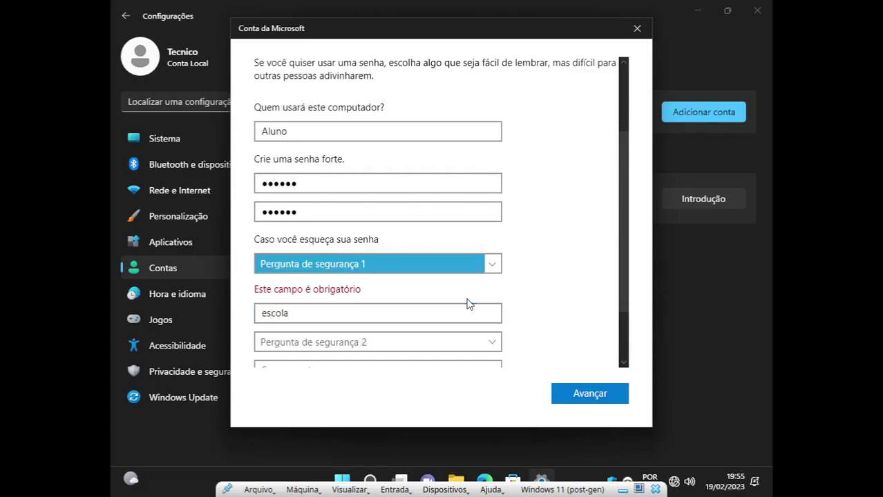
{"action": "key", "text": "Down"}
{"action": "key", "text": "Tab"}
{"action": "key", "text": "Tab"}
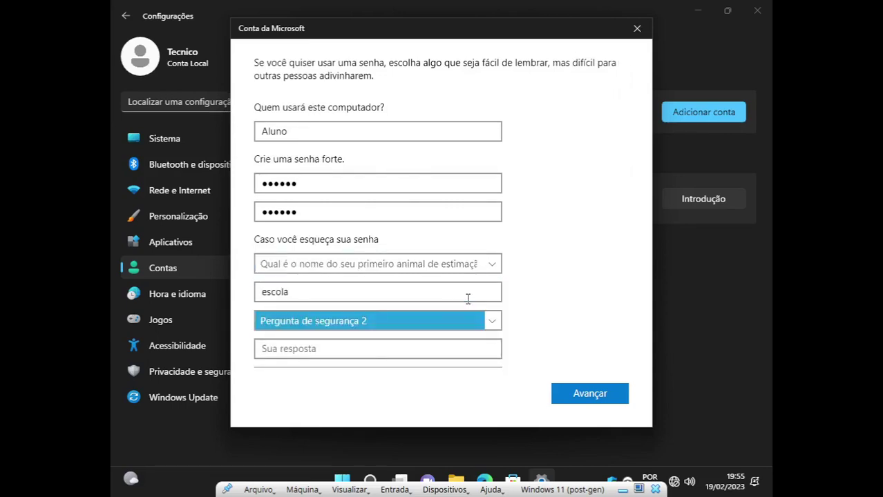
{"action": "key", "text": "Down"}
{"action": "key", "text": "Tab"}
{"action": "type", "text": "esco"}
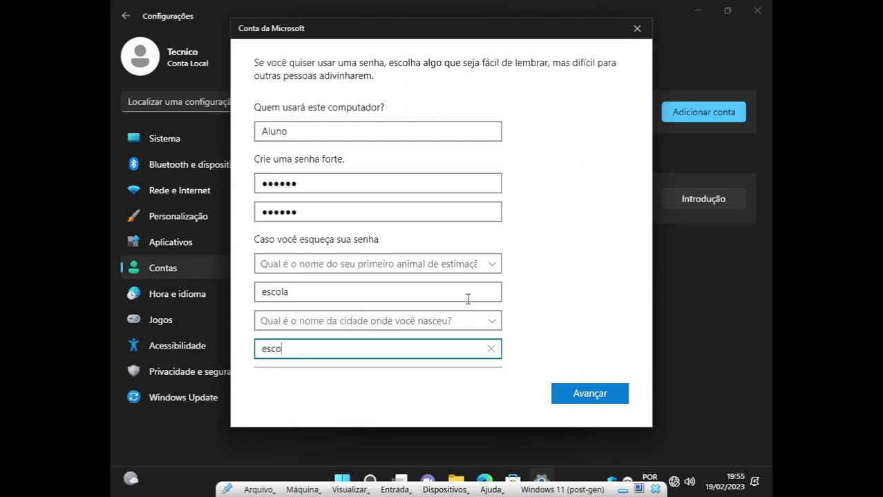
{"action": "type", "text": "la"}
{"action": "key", "text": "Tab"}
{"action": "key", "text": "Down"}
{"action": "key", "text": "Tab"}
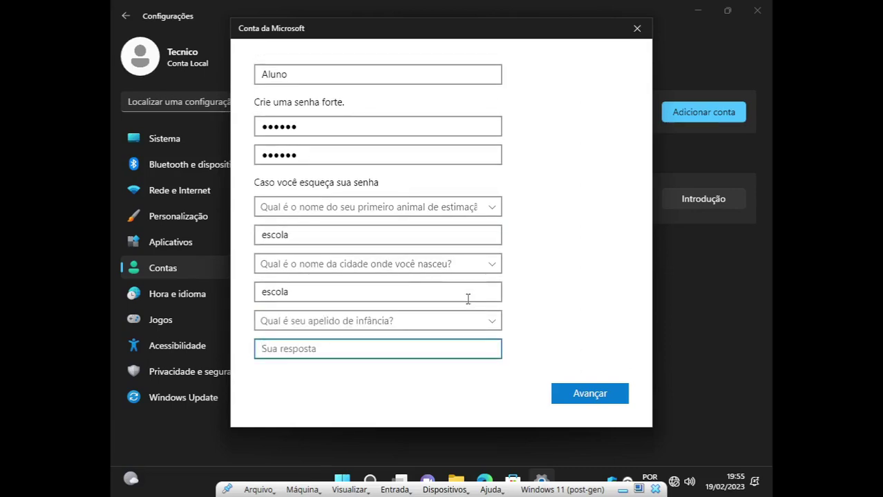
{"action": "type", "text": "escola"}
{"action": "left_click", "coordinate": [587, 394]}
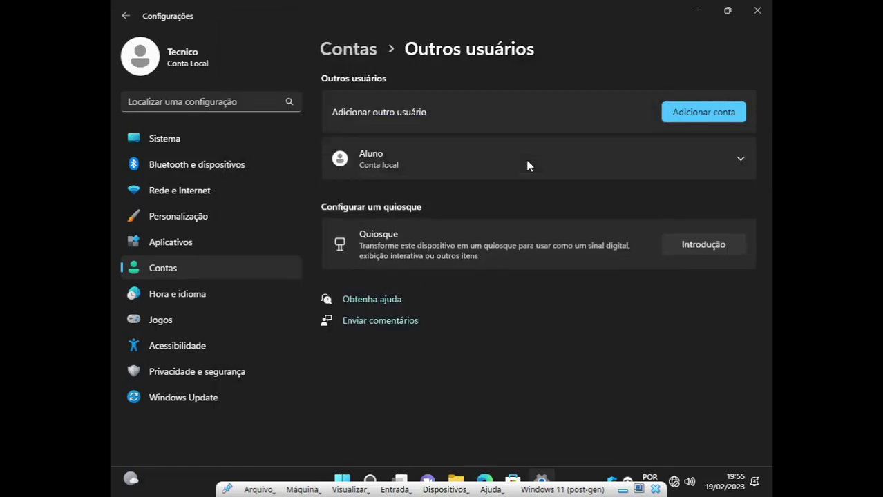
{"action": "left_click", "coordinate": [477, 168]}
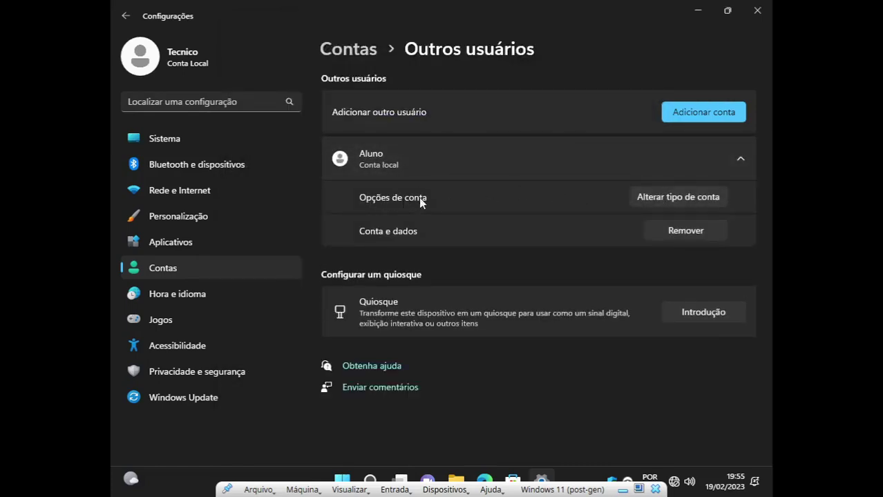
{"action": "left_click", "coordinate": [660, 201]}
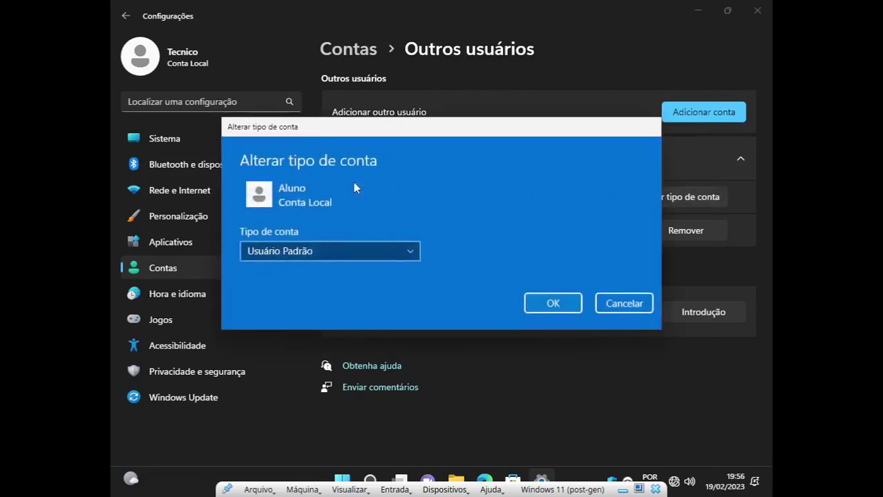
{"action": "left_click", "coordinate": [304, 252]}
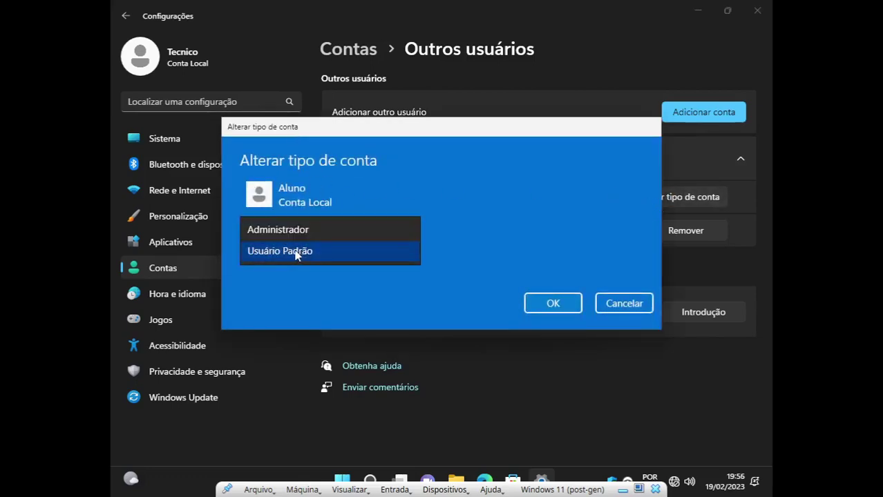
{"action": "left_click", "coordinate": [307, 251]}
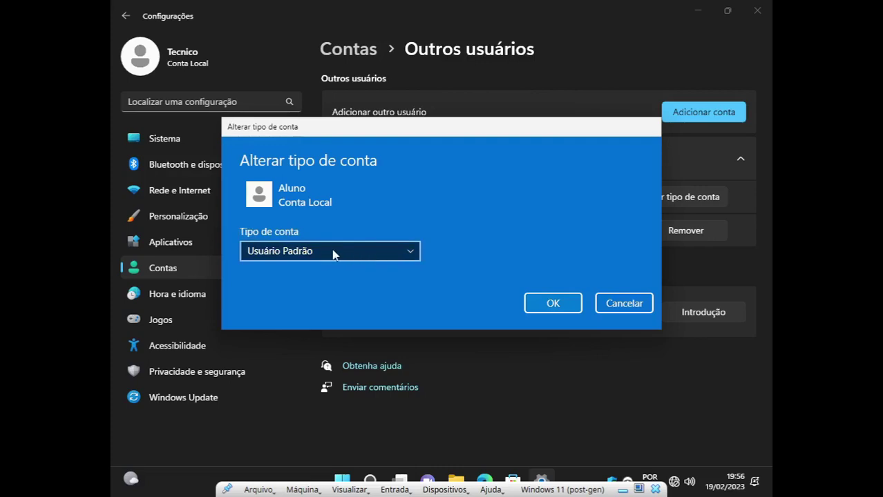
{"action": "left_click", "coordinate": [559, 308]}
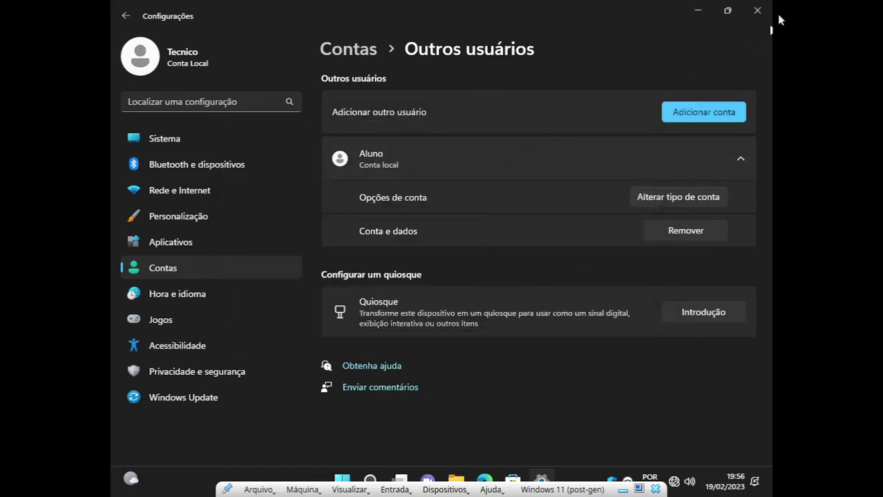
{"action": "left_click", "coordinate": [758, 12]}
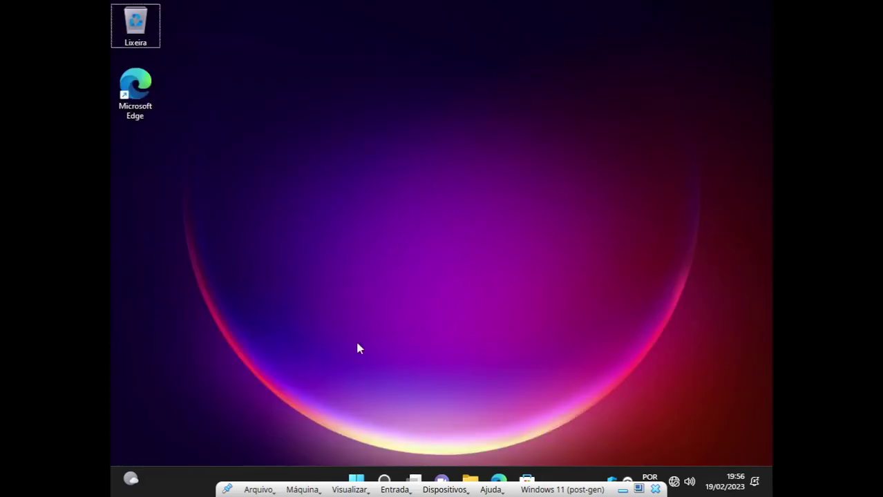
Sign out of Tecnico and sign in as Aluno with the account's password.
{"action": "left_click", "coordinate": [355, 480]}
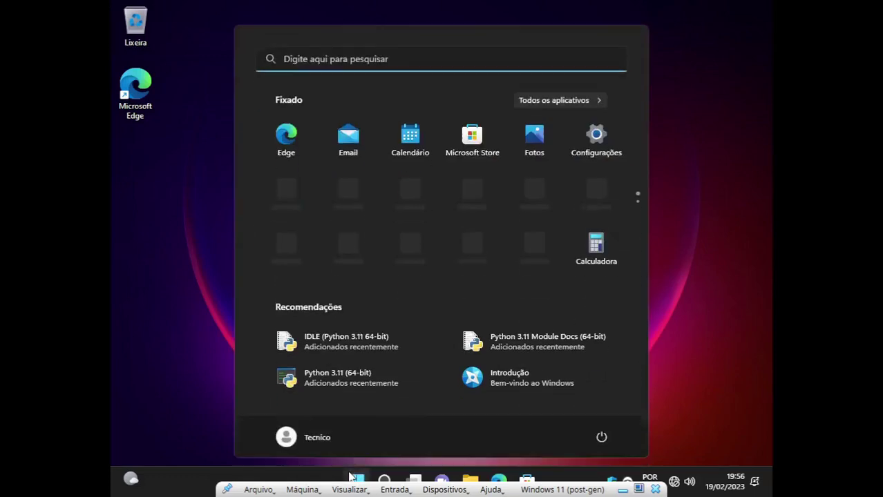
{"action": "left_click", "coordinate": [317, 438]}
{"action": "left_click", "coordinate": [259, 376]}
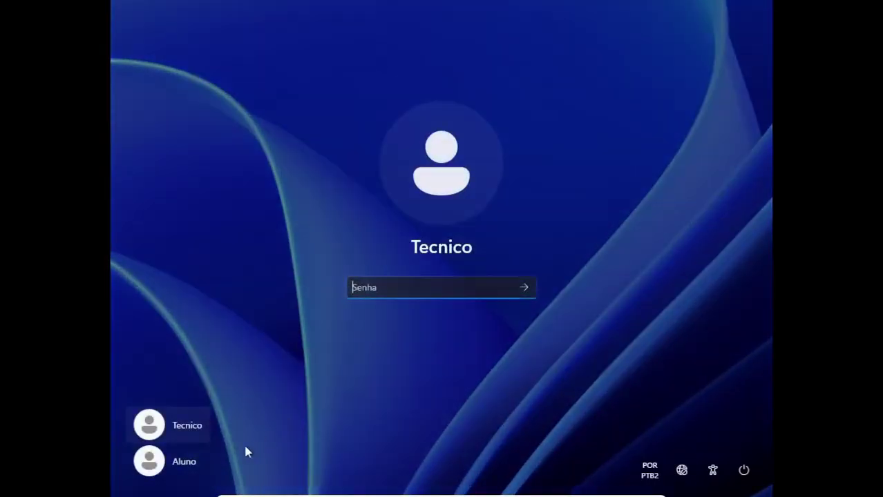
{"action": "left_click", "coordinate": [187, 461]}
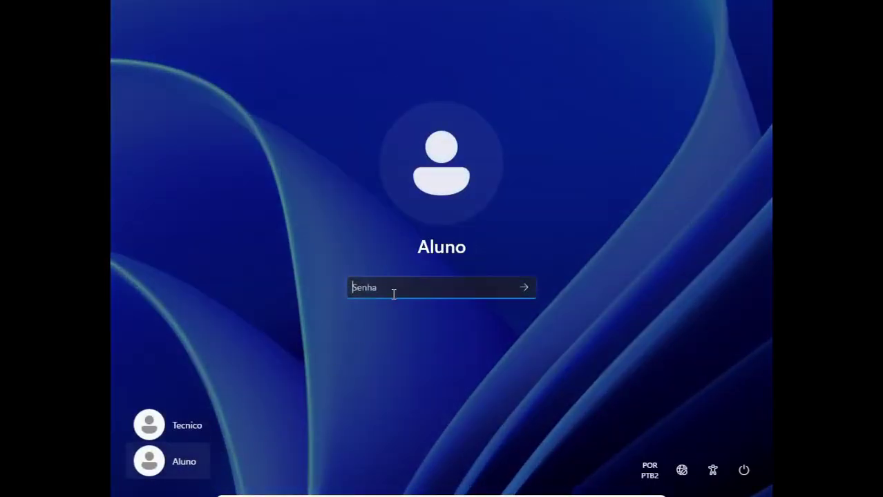
{"action": "type", "text": "••••••"}
{"action": "key", "text": "Return"}
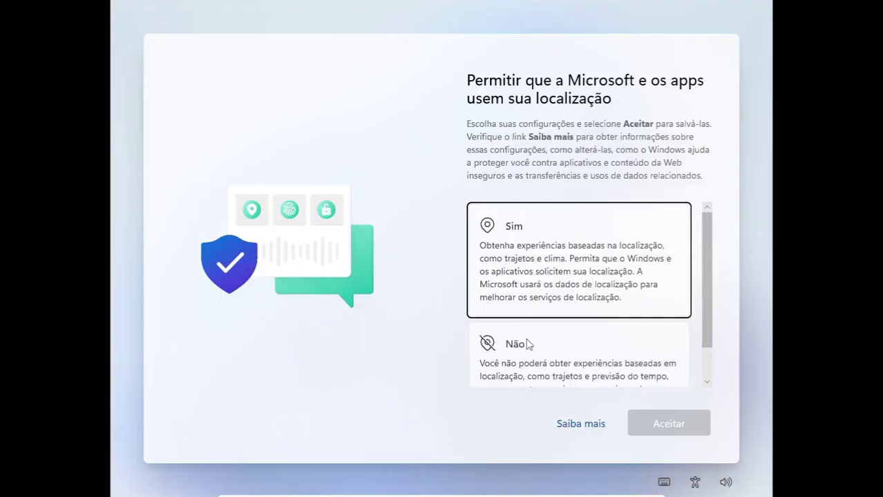
Decline location, inking and typing, tailored diagnostic experiences and advertising ID on the privacy pages.
{"action": "left_click", "coordinate": [526, 354]}
{"action": "scroll", "coordinate": [637, 354], "scroll_direction": "down", "scroll_amount": 1}
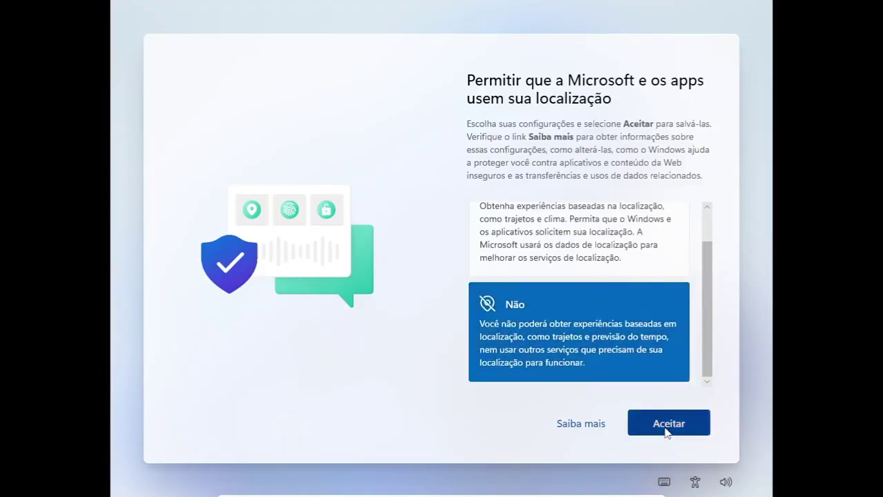
{"action": "left_click", "coordinate": [665, 425]}
{"action": "left_click", "coordinate": [591, 380]}
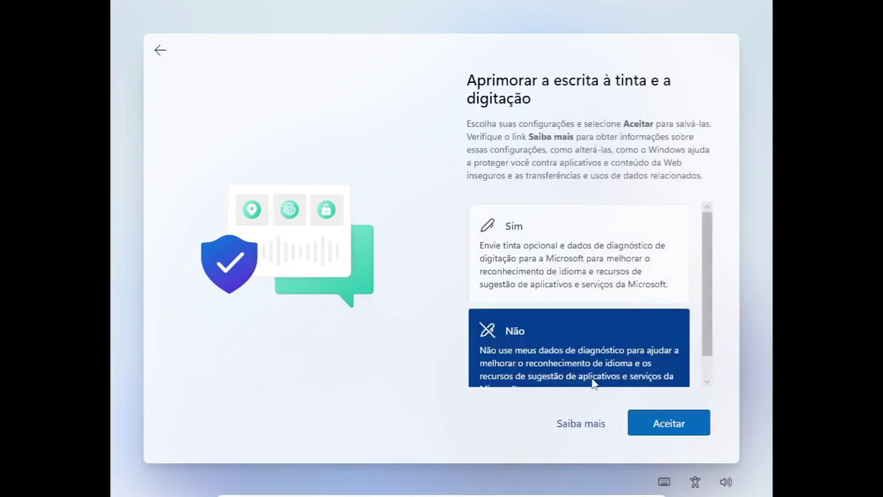
{"action": "left_click", "coordinate": [668, 430]}
{"action": "left_click", "coordinate": [570, 362]}
{"action": "scroll", "coordinate": [622, 366], "scroll_direction": "down", "scroll_amount": 1}
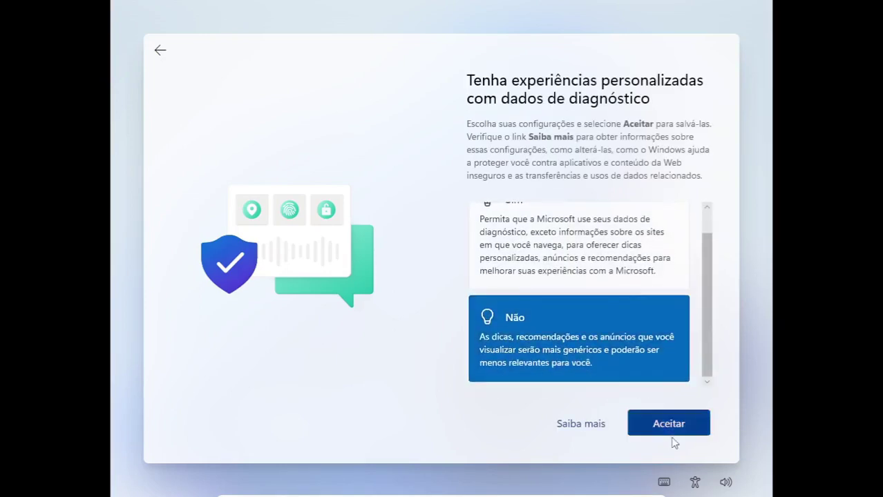
{"action": "left_click", "coordinate": [667, 430]}
{"action": "left_click", "coordinate": [573, 345]}
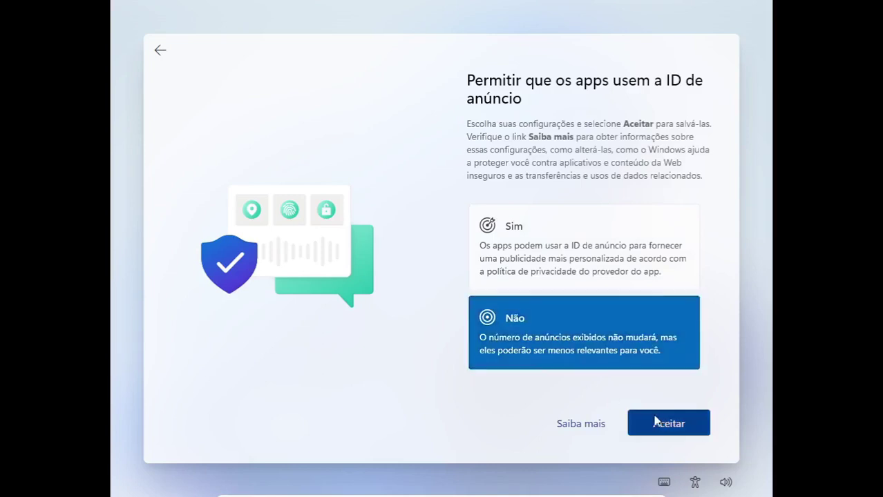
{"action": "left_click", "coordinate": [661, 422]}
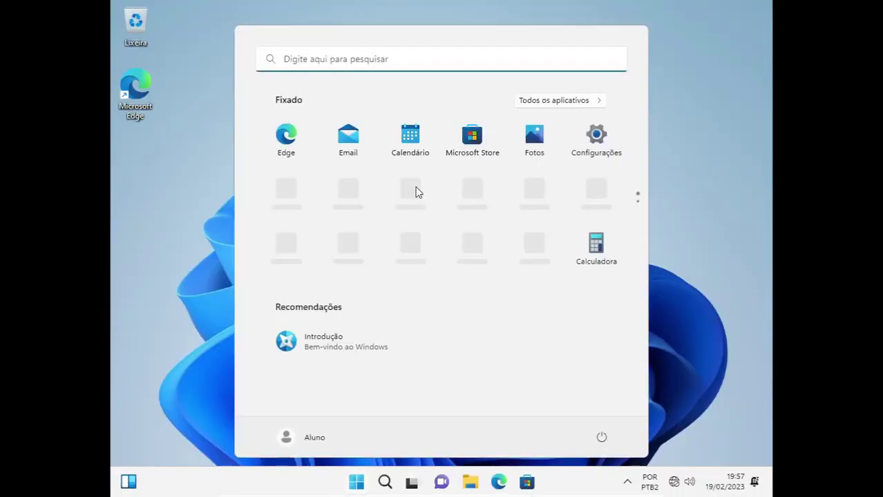
Set the purple glow image as wallpaper under Personalização > Tela de fundo and close Settings.
{"action": "left_click", "coordinate": [599, 142]}
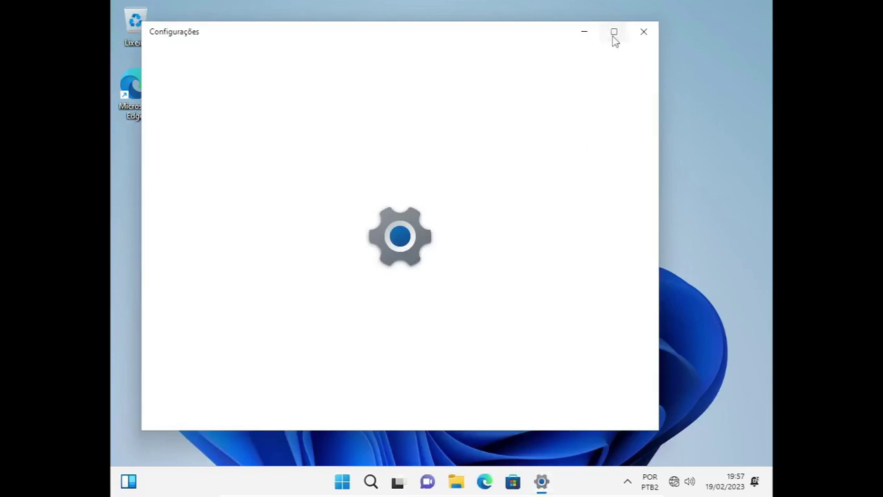
{"action": "left_click", "coordinate": [614, 33]}
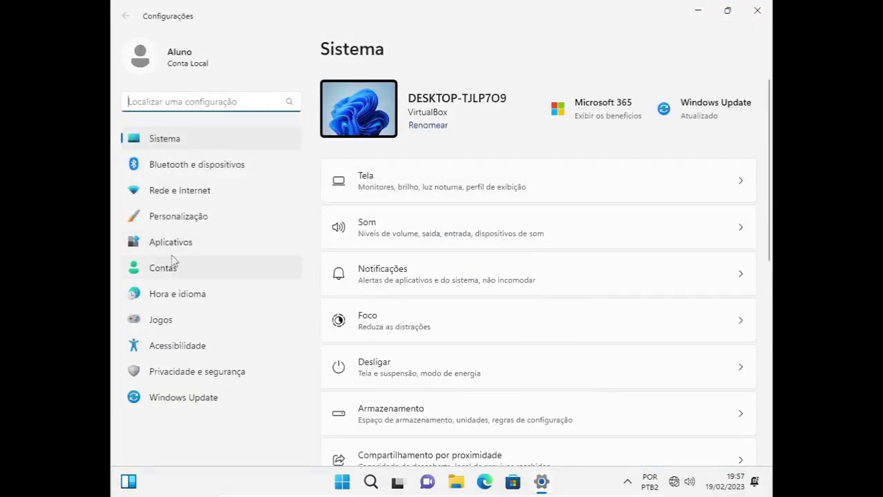
{"action": "left_click", "coordinate": [182, 216]}
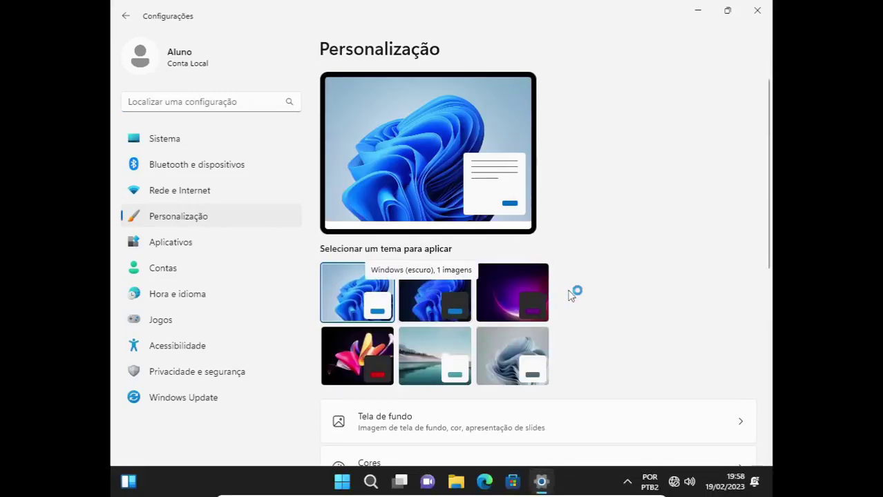
{"action": "scroll", "coordinate": [577, 294], "scroll_direction": "down", "scroll_amount": 3}
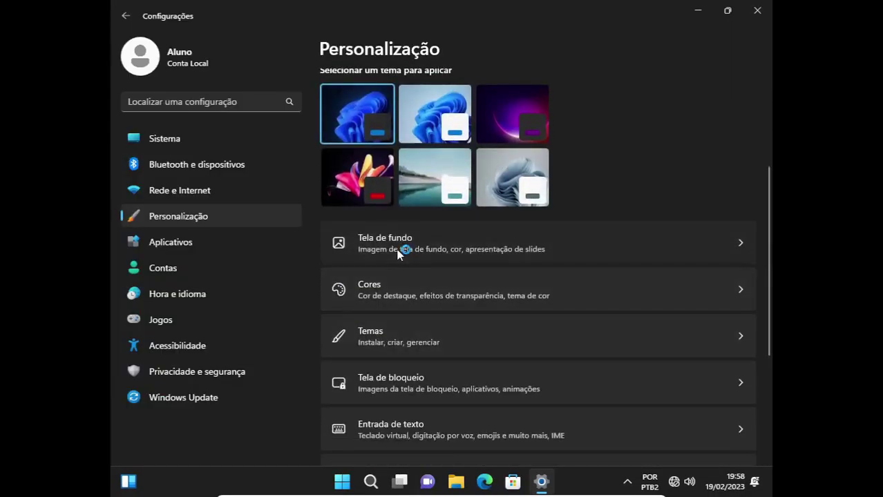
{"action": "left_click", "coordinate": [398, 255]}
{"action": "left_click", "coordinate": [528, 364]}
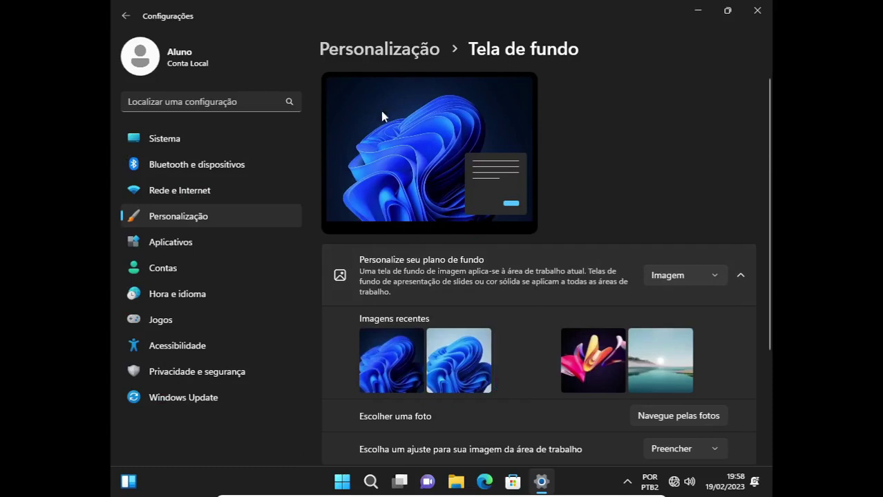
{"action": "left_click", "coordinate": [756, 12]}
{"action": "left_click", "coordinate": [628, 481]}
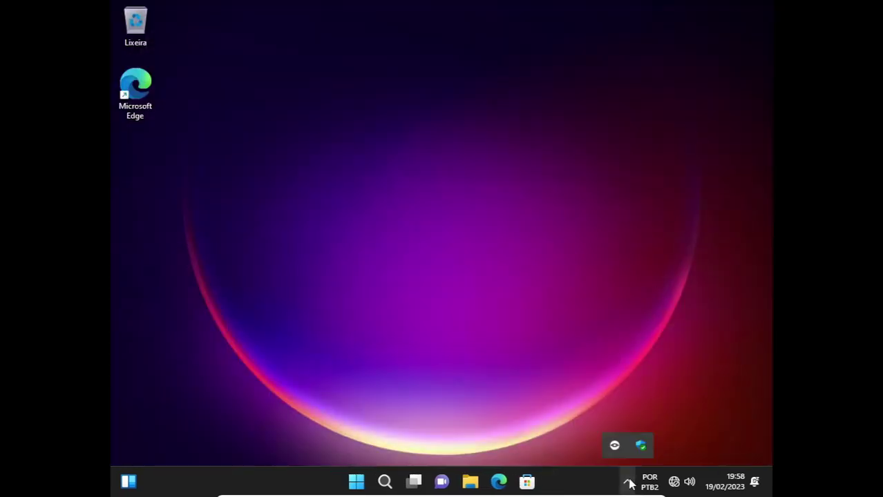
Move the Veyon icon into the visible tray and browse Start's full app list.
{"action": "left_click_drag", "start_coordinate": [615, 446], "coordinate": [614, 481]}
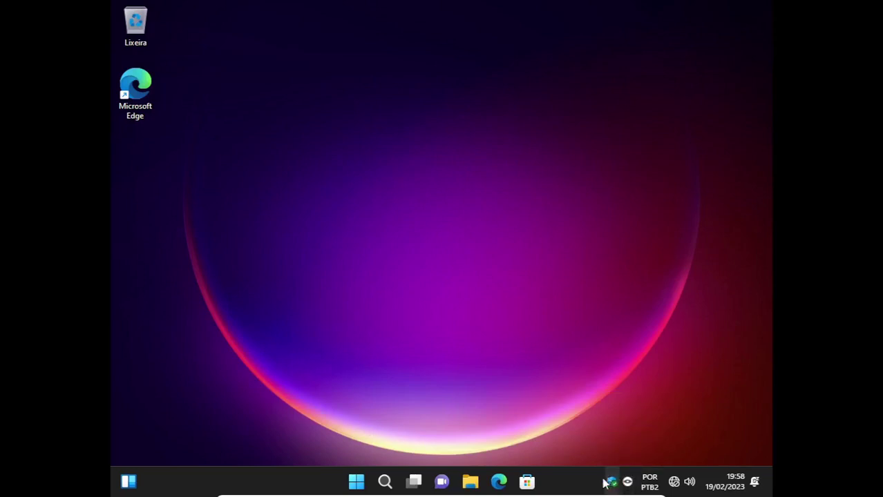
{"action": "left_click", "coordinate": [354, 483]}
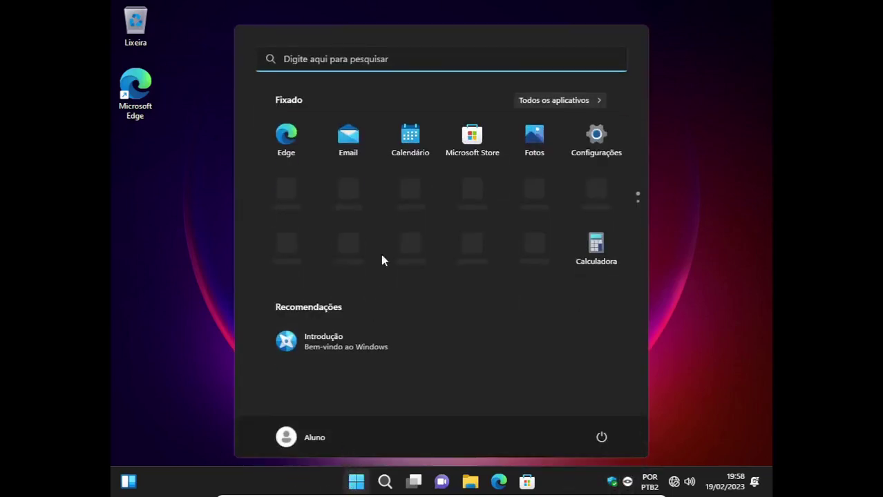
{"action": "left_click", "coordinate": [555, 104]}
{"action": "scroll", "coordinate": [413, 252], "scroll_direction": "down", "scroll_amount": 10}
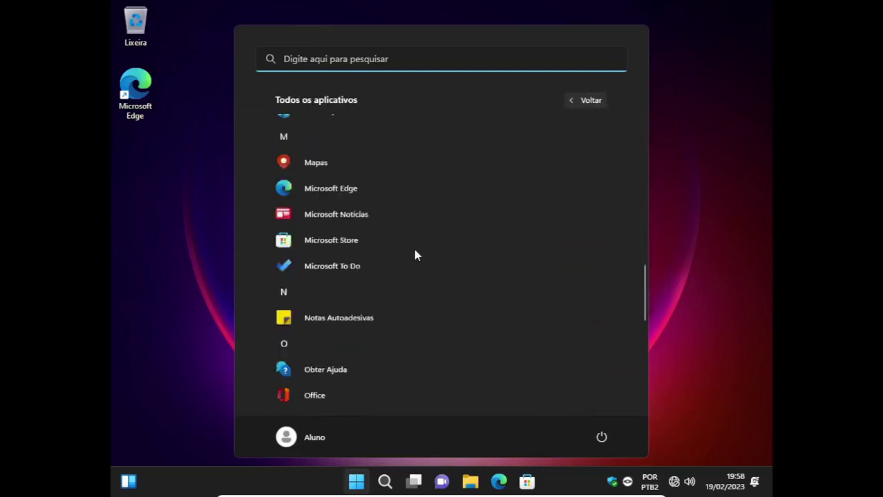
{"action": "scroll", "coordinate": [415, 254], "scroll_direction": "down", "scroll_amount": 5}
{"action": "scroll", "coordinate": [416, 248], "scroll_direction": "up", "scroll_amount": 5}
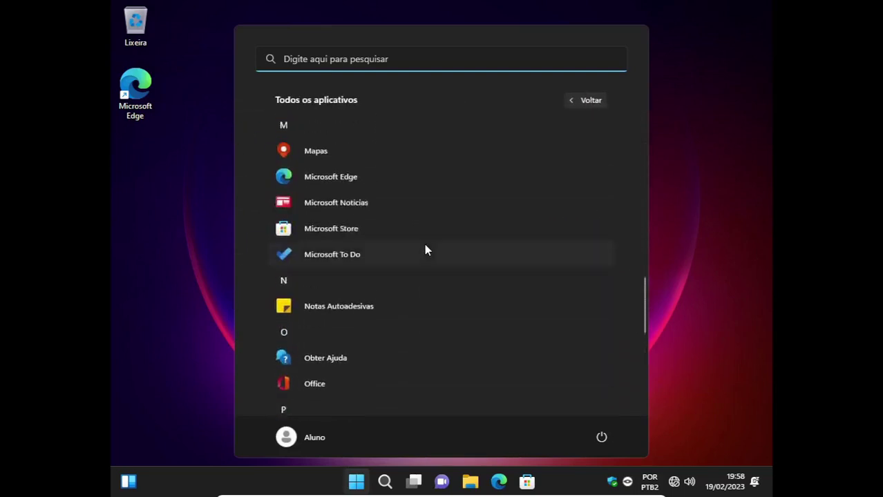
{"action": "scroll", "coordinate": [425, 250], "scroll_direction": "up", "scroll_amount": 8}
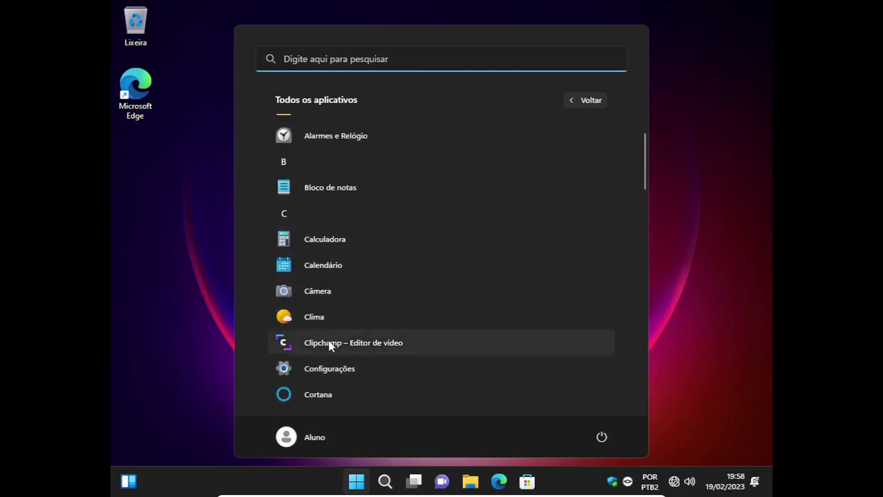
Uninstall the Clima and Clipchamp apps, confirming each removal.
{"action": "right_click", "coordinate": [333, 316]}
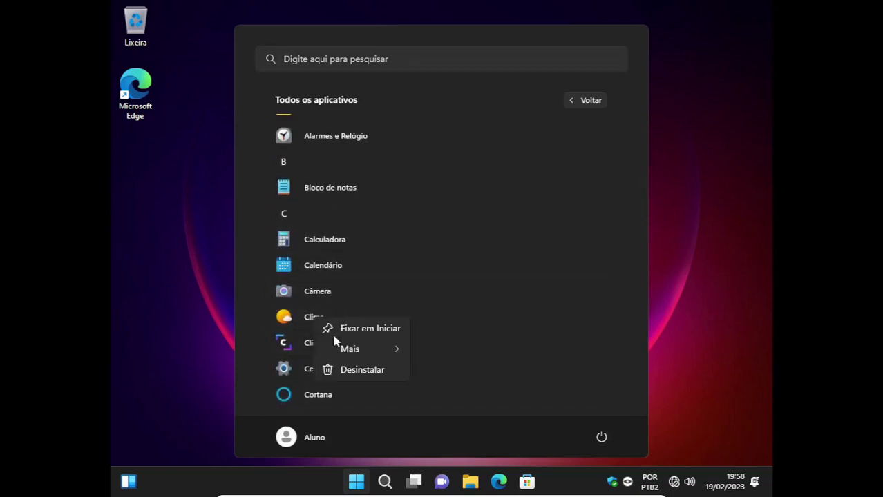
{"action": "left_click", "coordinate": [353, 371]}
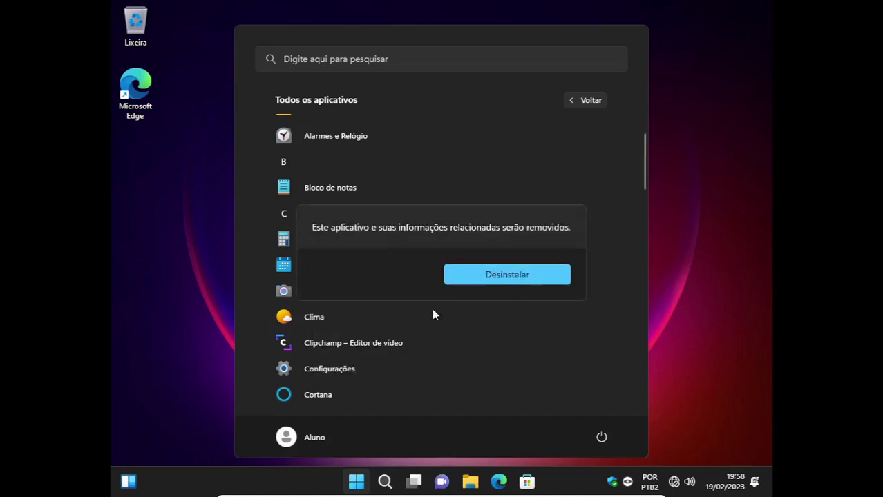
{"action": "left_click", "coordinate": [474, 277]}
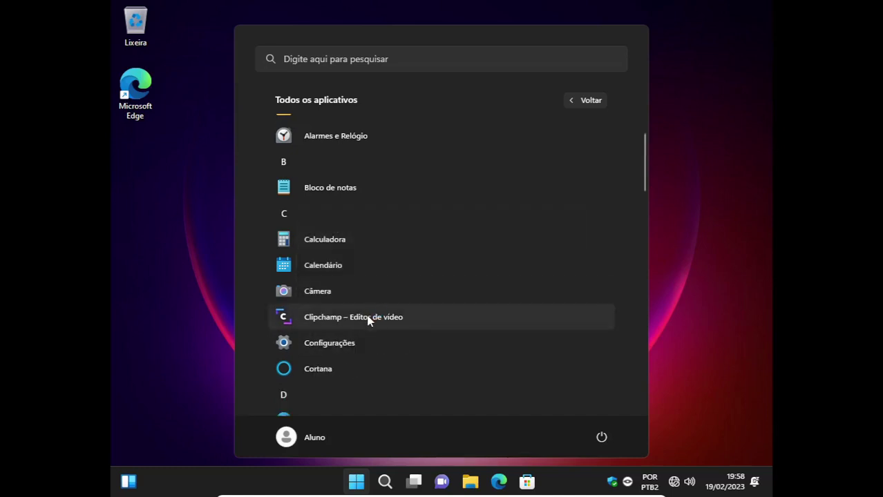
{"action": "right_click", "coordinate": [332, 320]}
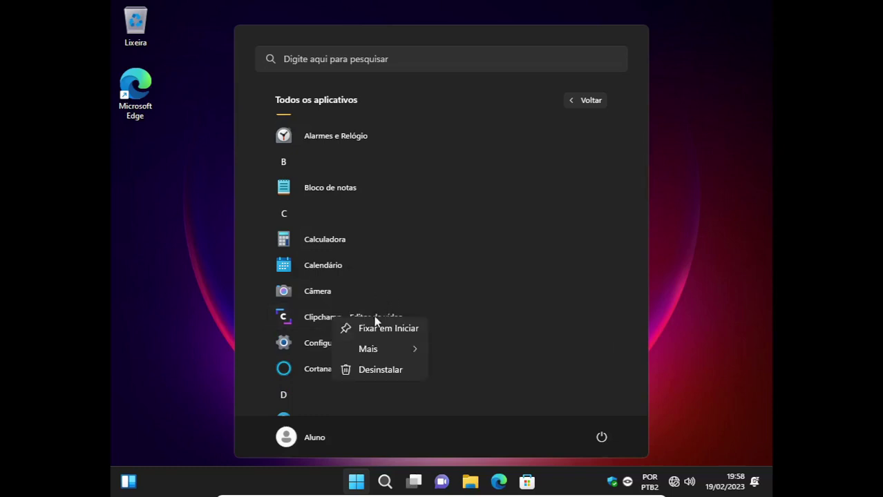
{"action": "left_click", "coordinate": [374, 369]}
{"action": "left_click", "coordinate": [487, 276]}
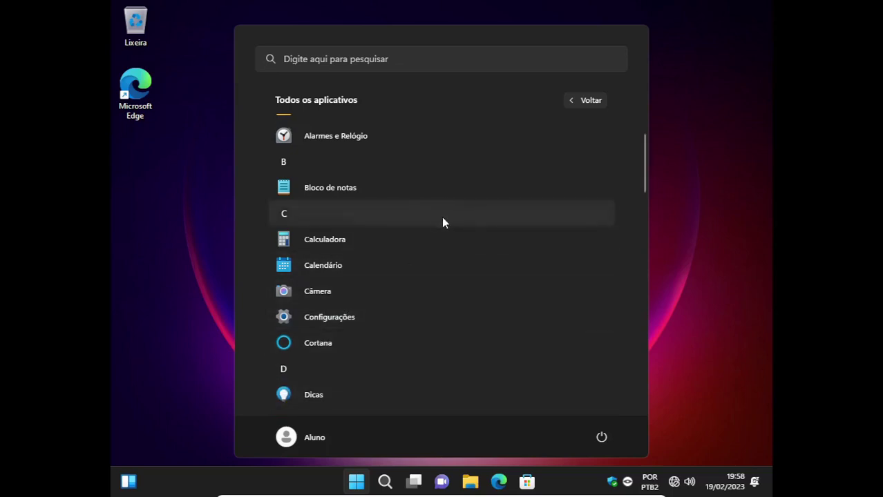
Open the file location of IDLE (Python 3.11 64-bit) from the Python 3.11 Start folder.
{"action": "scroll", "coordinate": [582, 174], "scroll_direction": "down", "scroll_amount": 5}
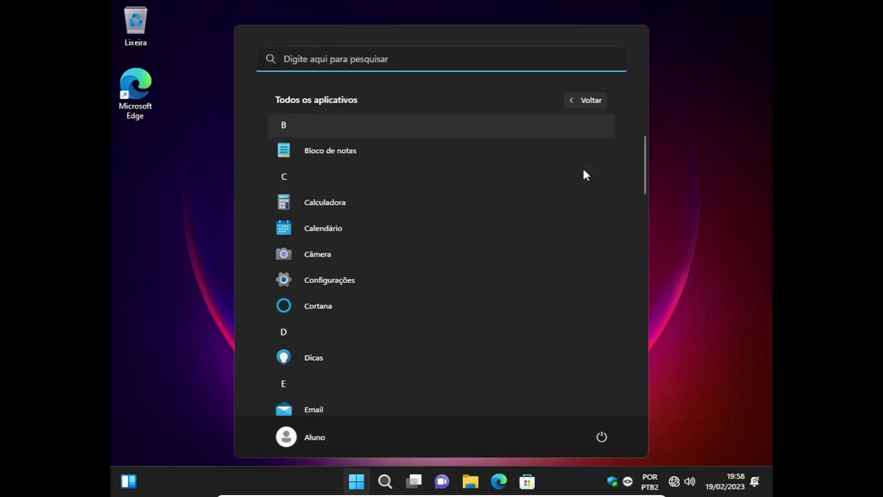
{"action": "scroll", "coordinate": [584, 176], "scroll_direction": "down", "scroll_amount": 10}
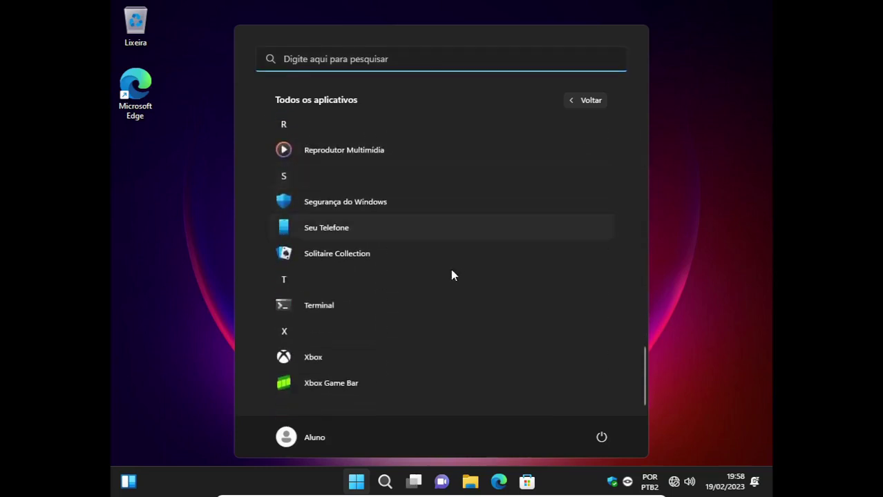
{"action": "scroll", "coordinate": [455, 294], "scroll_direction": "up", "scroll_amount": 1}
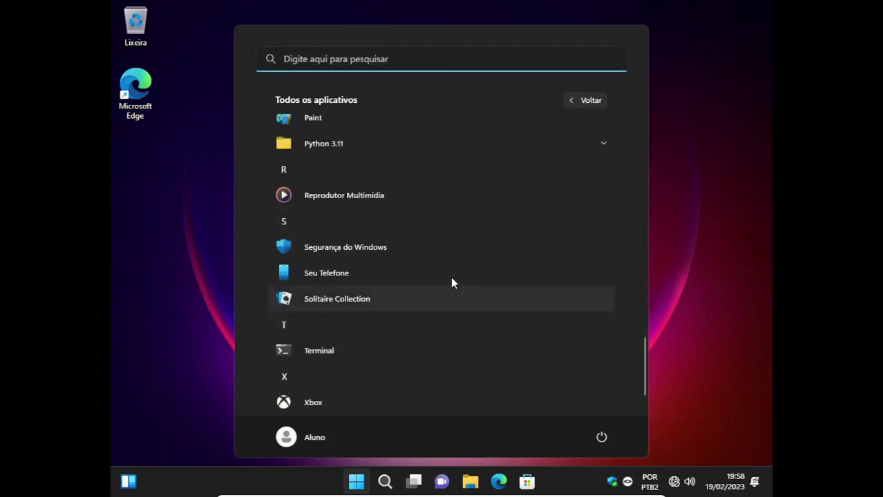
{"action": "left_click", "coordinate": [343, 143]}
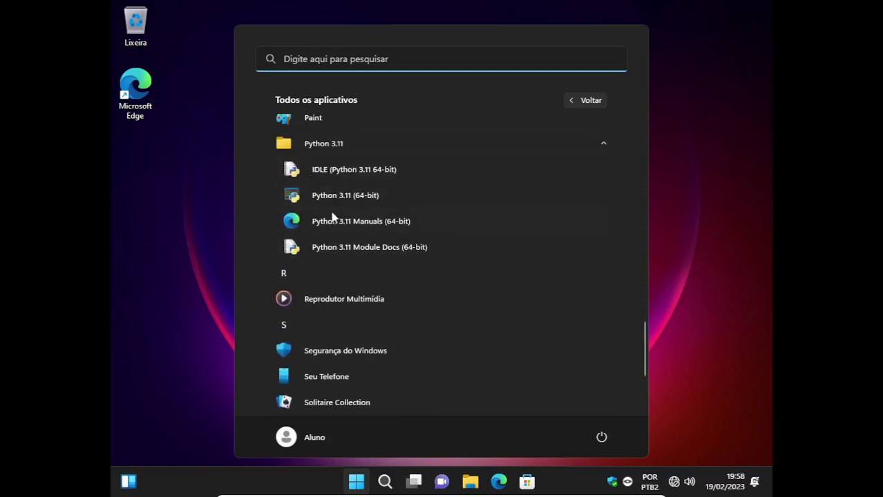
{"action": "right_click", "coordinate": [325, 170]}
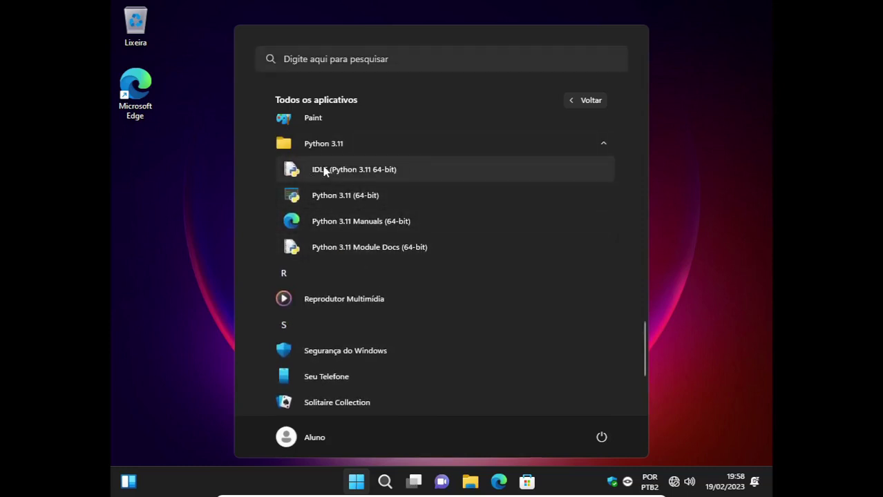
{"action": "mouse_move", "coordinate": [376, 200]}
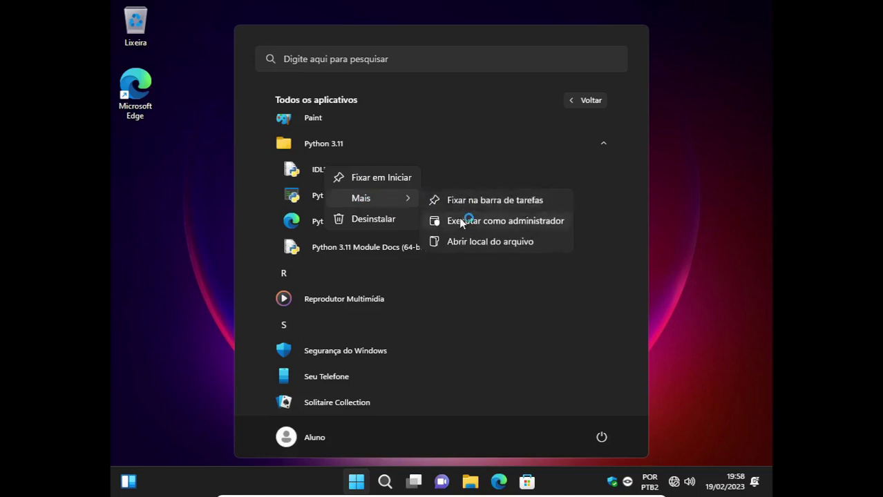
{"action": "left_click", "coordinate": [462, 242]}
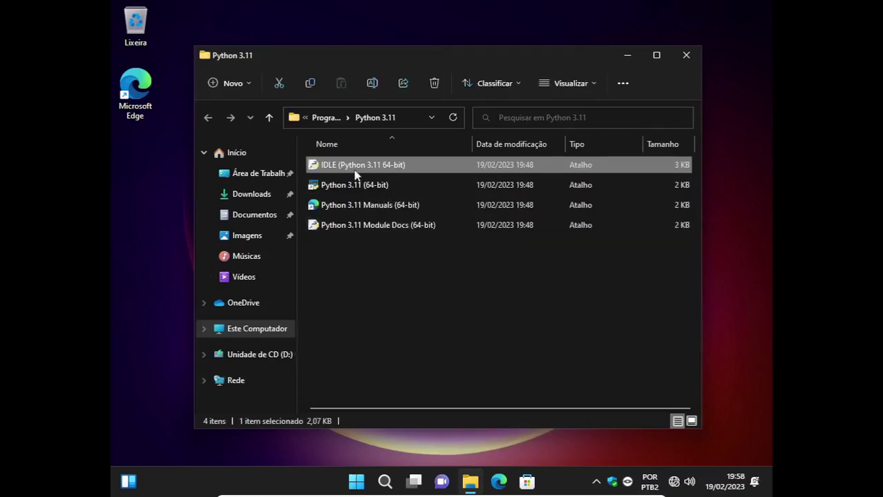
Send the IDLE shortcut to the desktop and close the Python 3.11 folder window.
{"action": "right_click", "coordinate": [349, 170]}
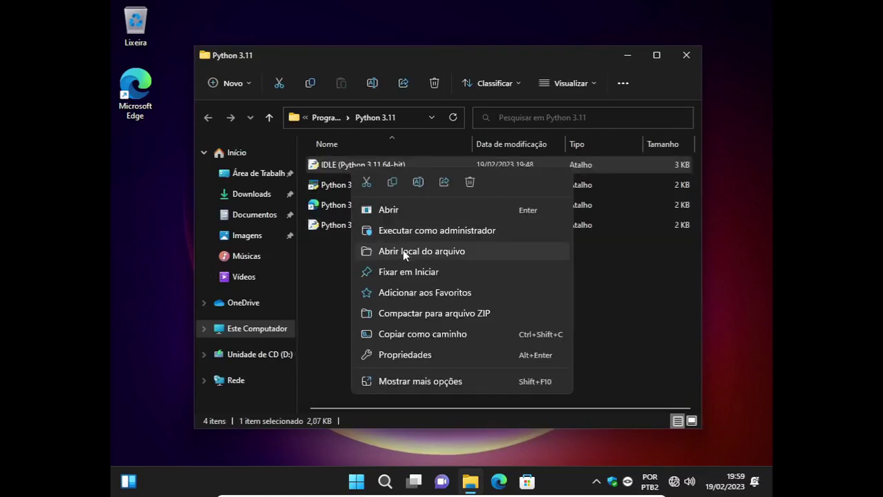
{"action": "left_click", "coordinate": [414, 380]}
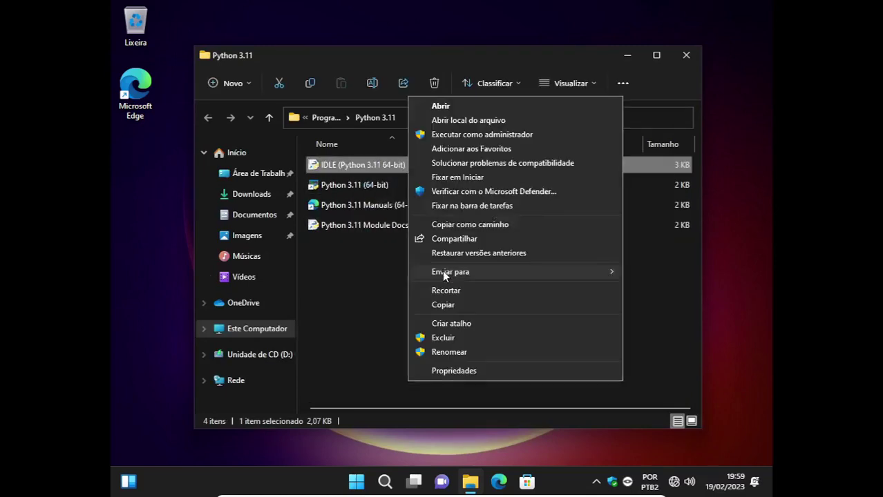
{"action": "mouse_move", "coordinate": [475, 273]}
{"action": "left_click", "coordinate": [373, 273]}
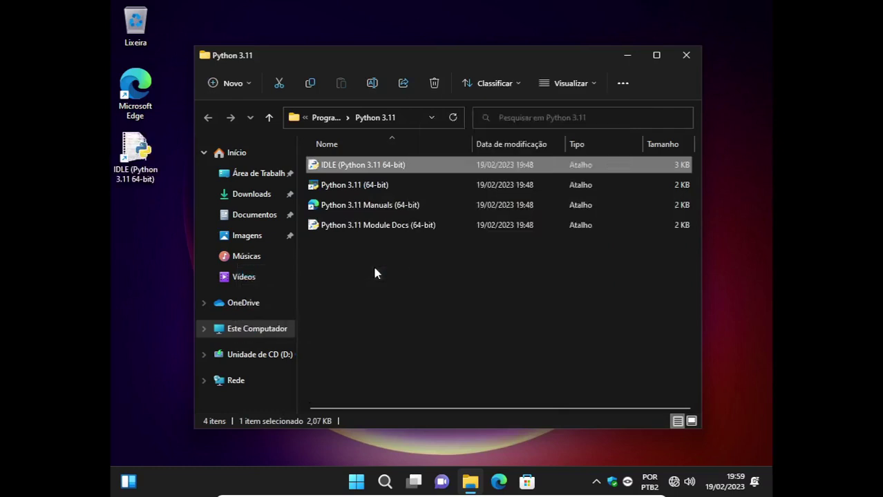
{"action": "left_click", "coordinate": [687, 55]}
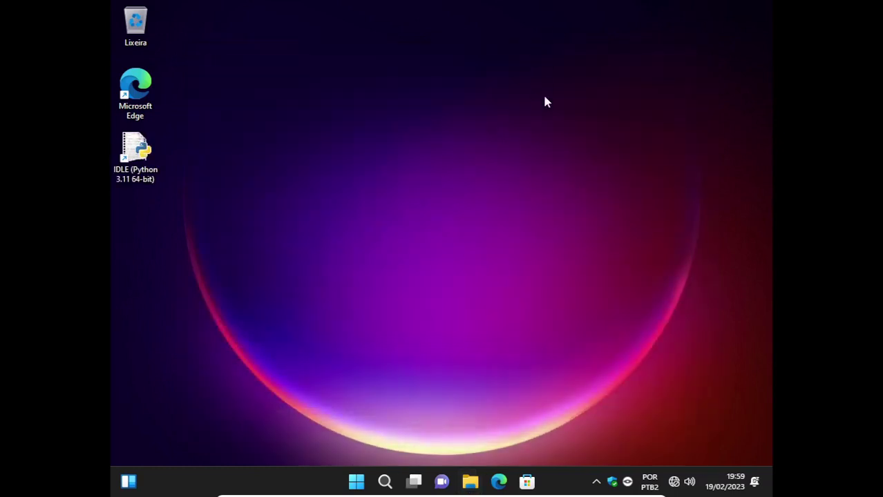
{"action": "left_click", "coordinate": [357, 482]}
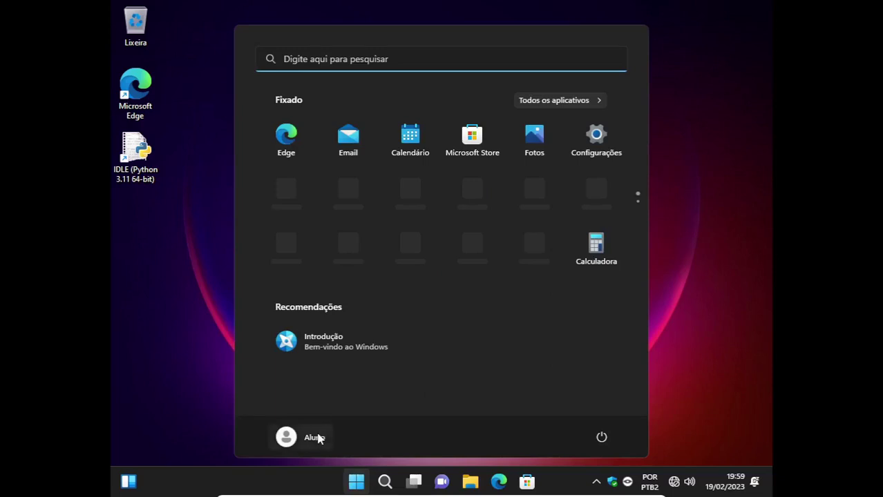
Sign out of Aluno and sign back in as Tecnico with its password.
{"action": "left_click", "coordinate": [318, 437]}
{"action": "left_click", "coordinate": [257, 375]}
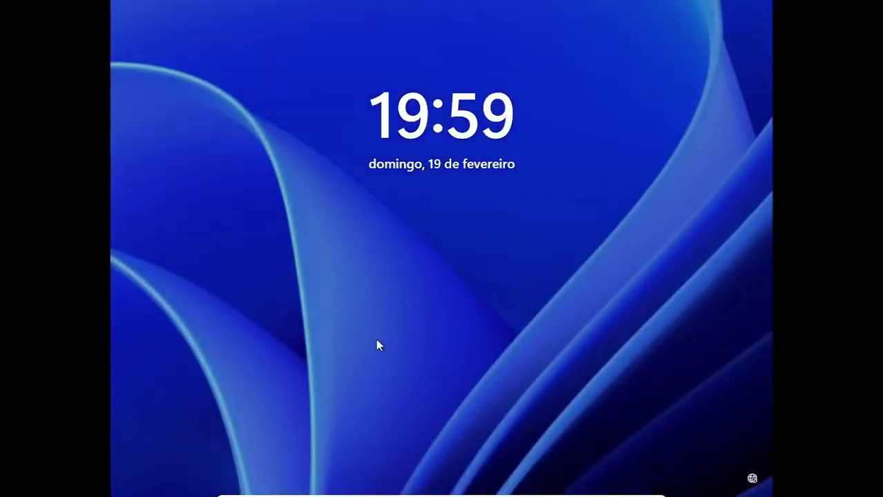
{"action": "left_click", "coordinate": [376, 345]}
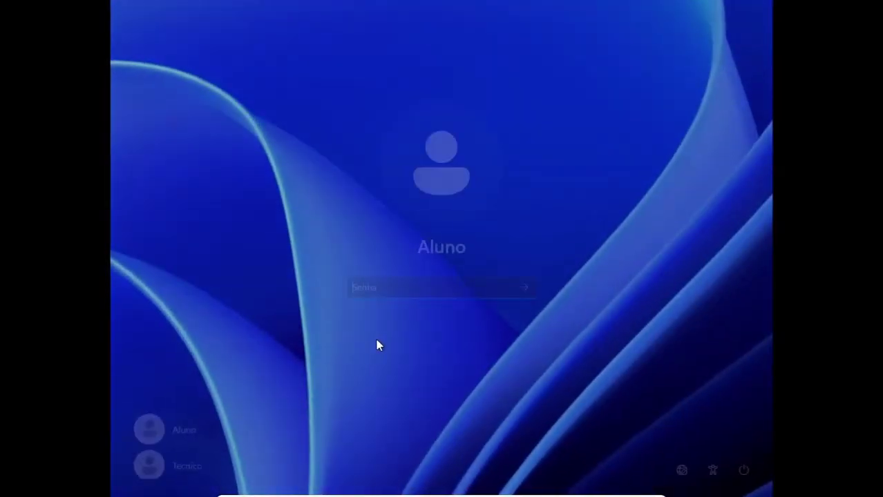
{"action": "left_click", "coordinate": [183, 472]}
{"action": "type", "text": "••"}
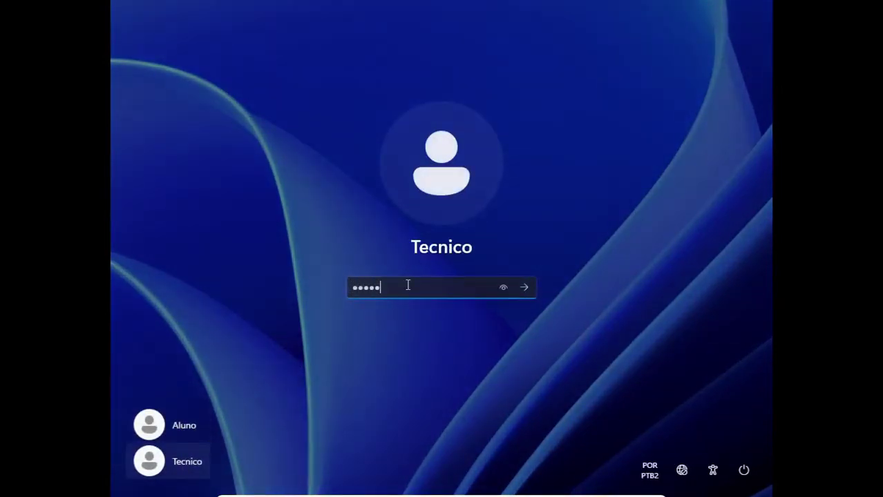
{"action": "type", "text": "•••"}
{"action": "key", "text": "Return"}
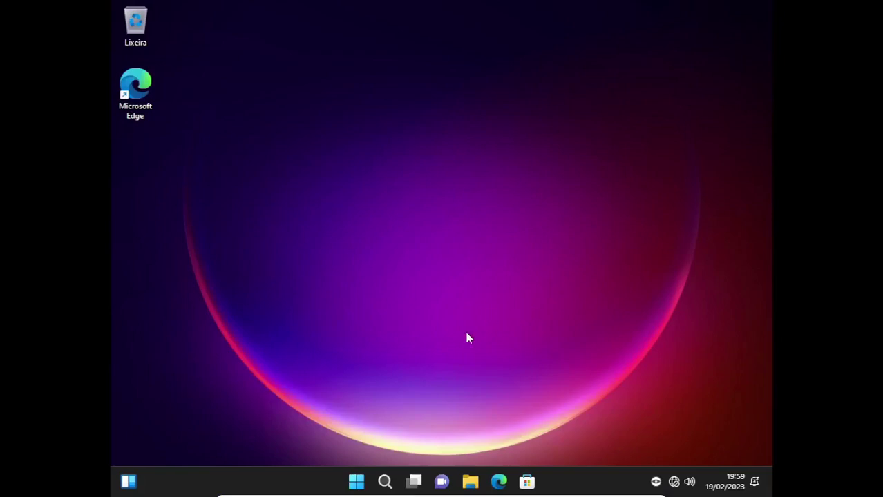
Launch gpedit from the Run prompt, maximize it and widen the policy tree pane.
{"action": "left_click", "coordinate": [356, 482]}
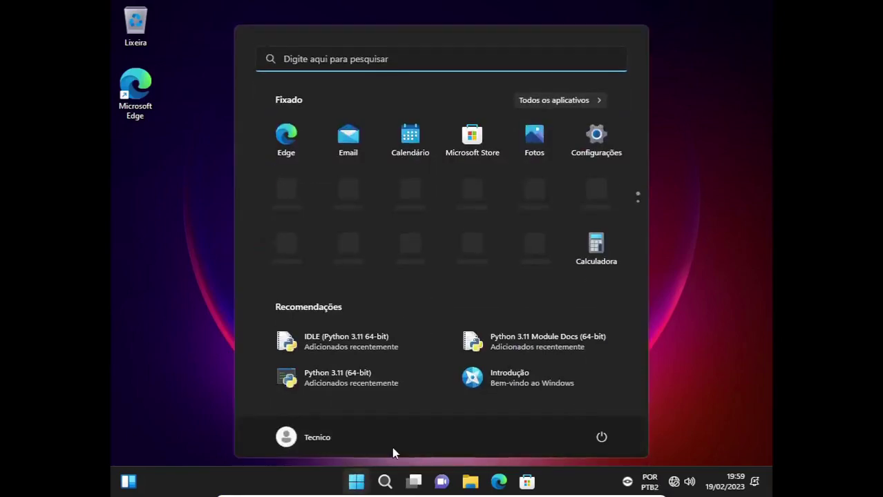
{"action": "key", "text": "super+r"}
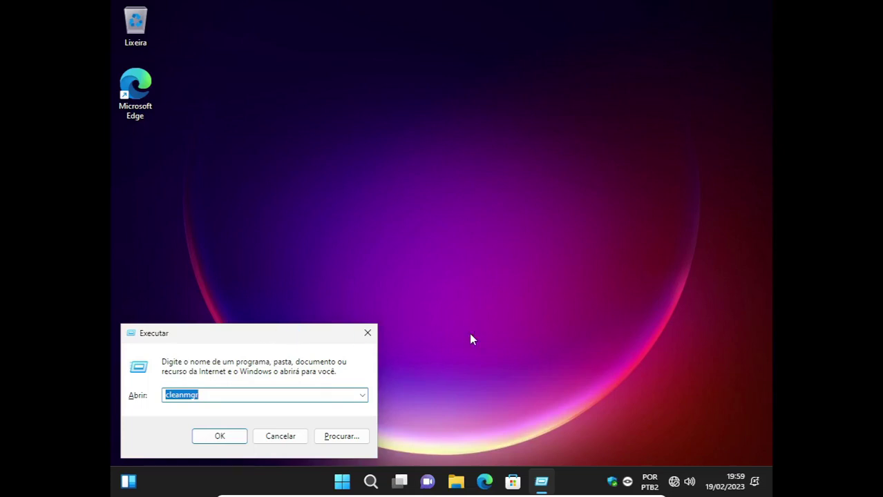
{"action": "type", "text": "gpedit.msc"}
{"action": "key", "text": "Return"}
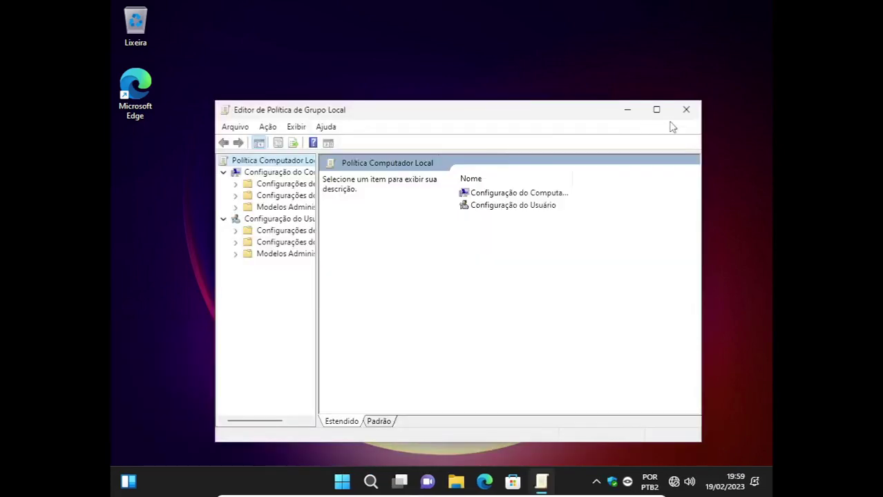
{"action": "left_click", "coordinate": [657, 109]}
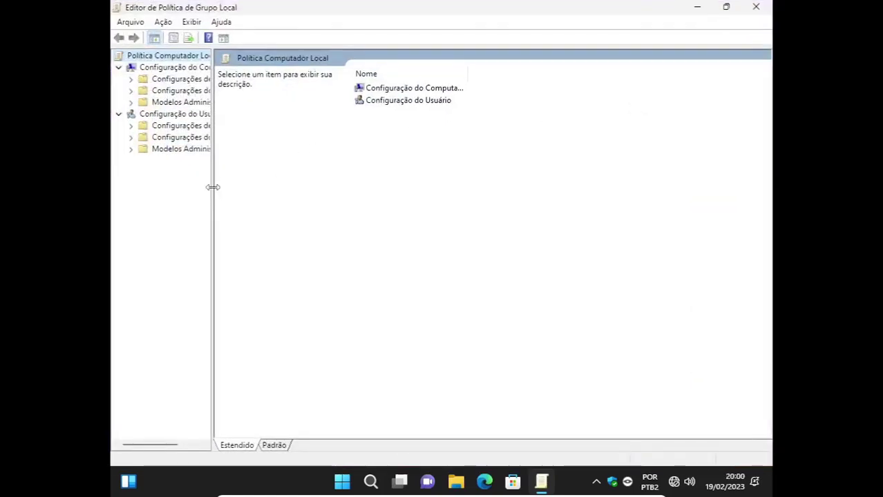
{"action": "left_click_drag", "start_coordinate": [213, 188], "coordinate": [280, 187]}
Navigate to Configuração do Usuário > Modelos Administrativos > Painel de Controle > Personalização and select the colour-scheme policy.
{"action": "left_click", "coordinate": [174, 115]}
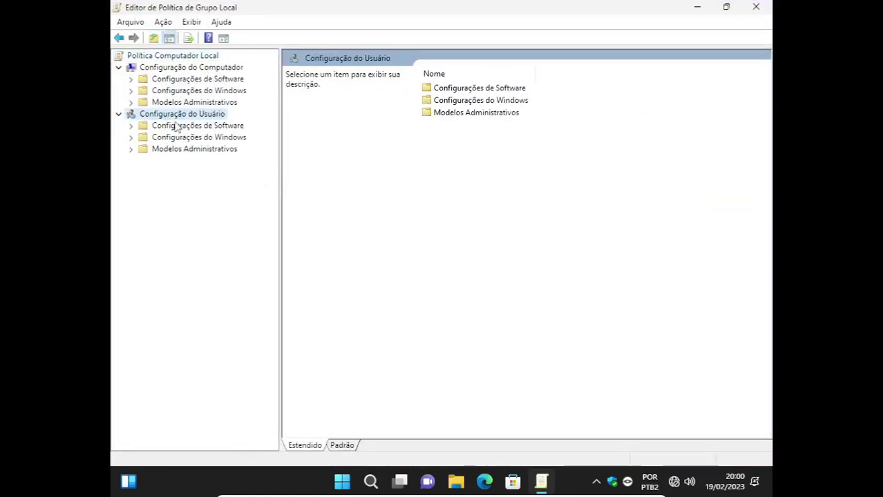
{"action": "left_click", "coordinate": [157, 152]}
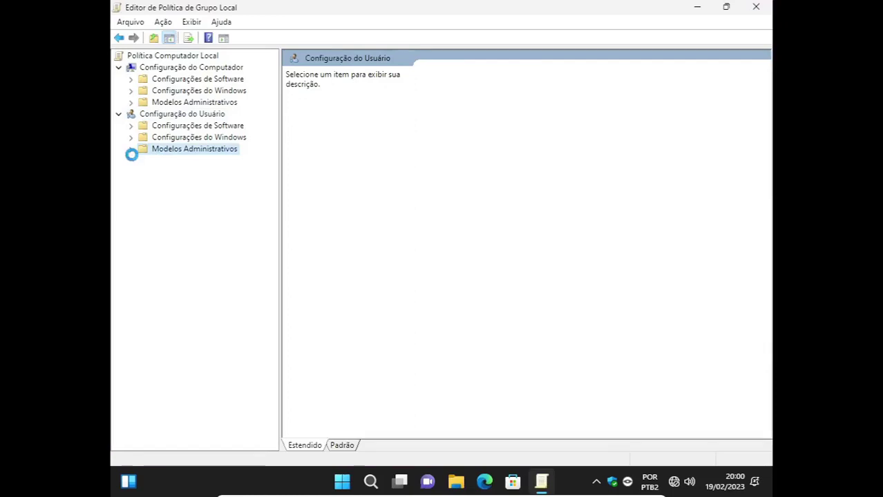
{"action": "left_click", "coordinate": [131, 150]}
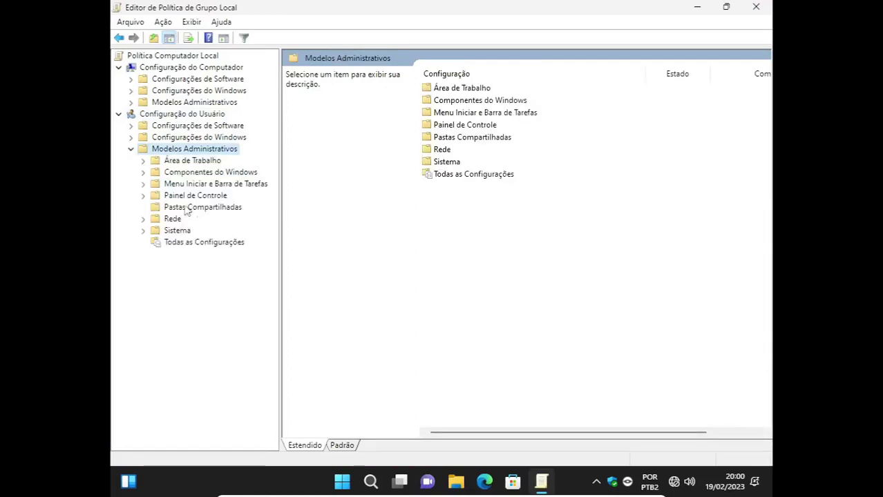
{"action": "left_click", "coordinate": [164, 197]}
{"action": "left_click", "coordinate": [143, 196]}
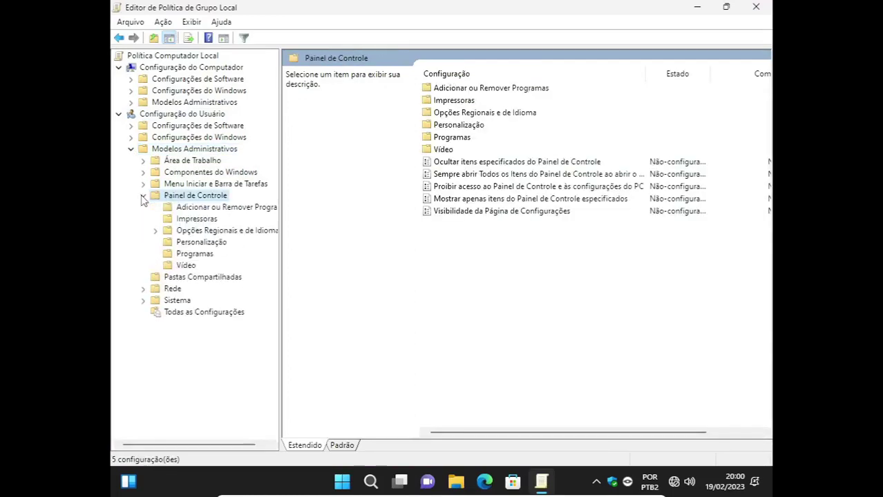
{"action": "left_click", "coordinate": [185, 243]}
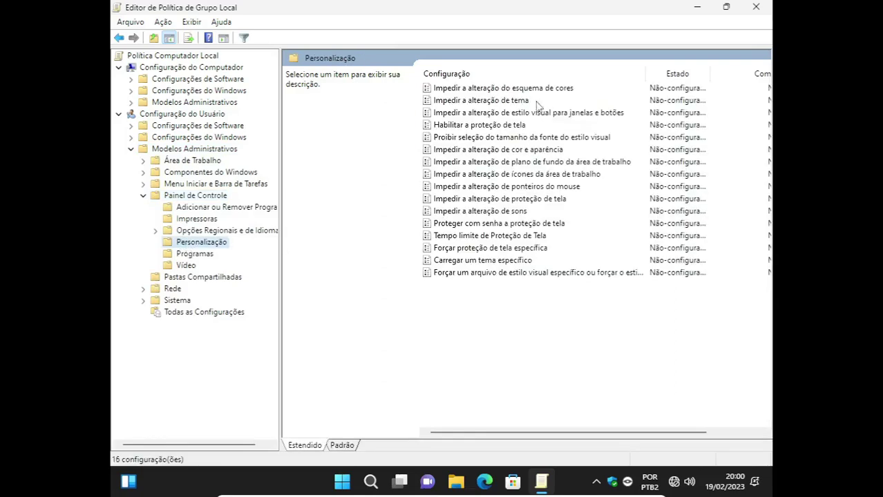
{"action": "left_click", "coordinate": [513, 90]}
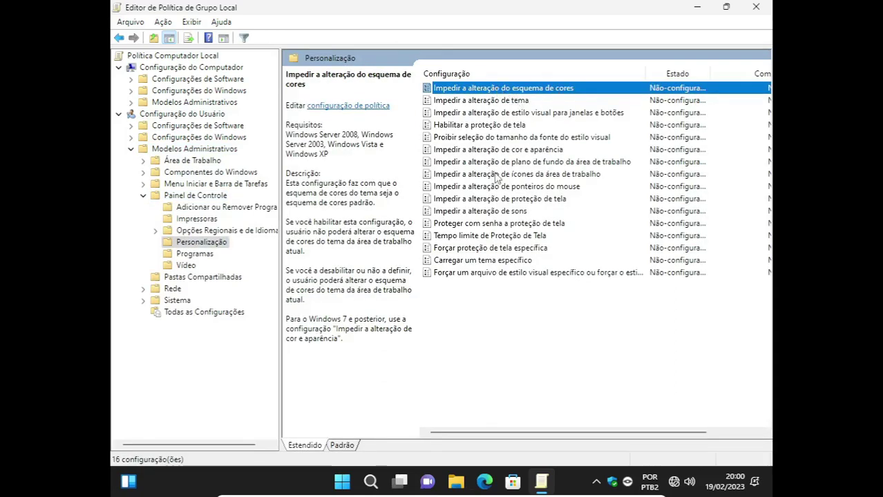
Enable the colour scheme, theme, visual style, font size, colour and appearance, and wallpaper restrictions.
{"action": "double_click", "coordinate": [527, 90]}
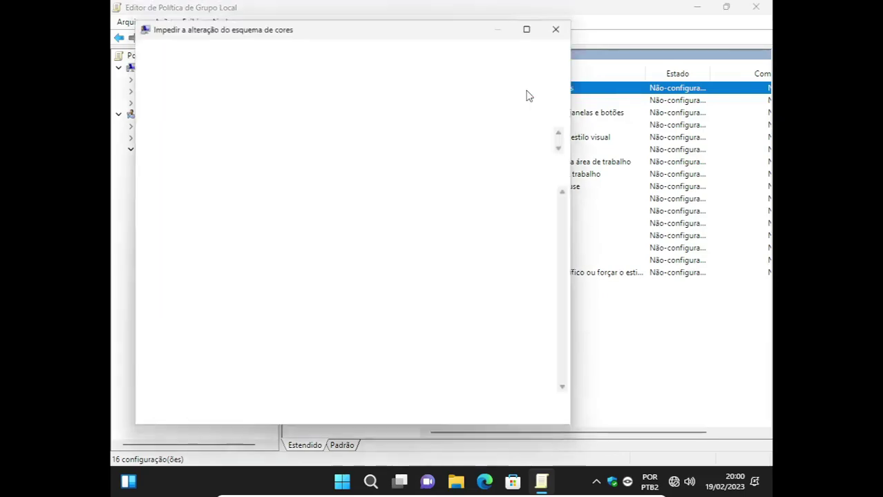
{"action": "left_click", "coordinate": [531, 28]}
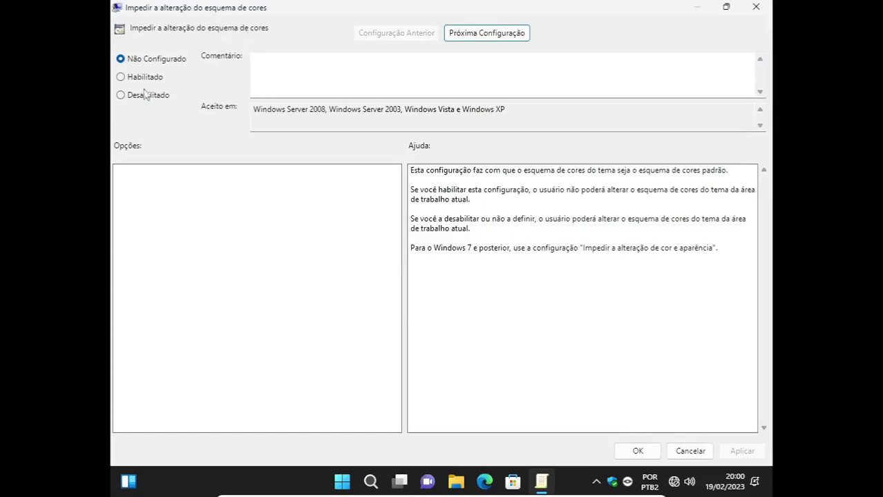
{"action": "left_click", "coordinate": [119, 78]}
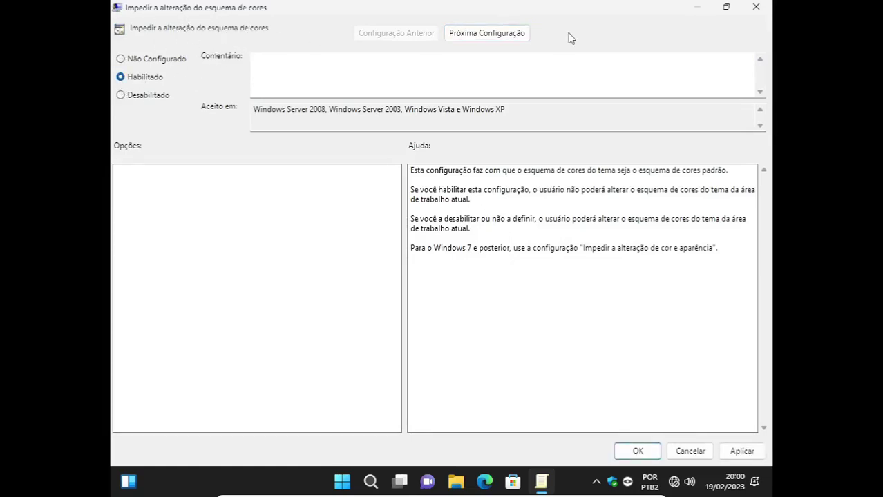
{"action": "left_click", "coordinate": [512, 40]}
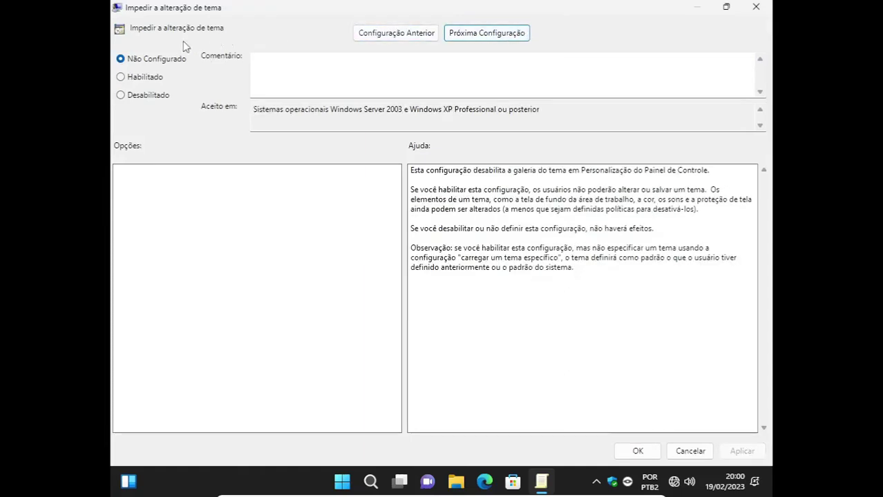
{"action": "left_click", "coordinate": [122, 77]}
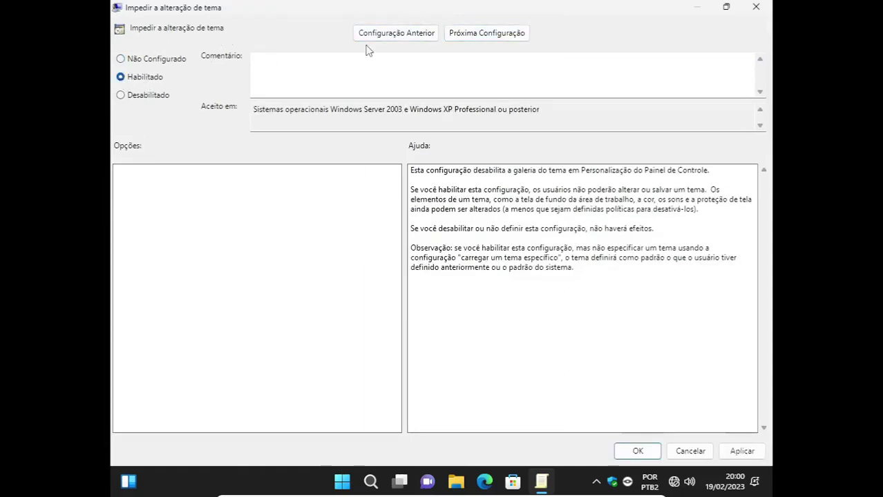
{"action": "left_click", "coordinate": [490, 30]}
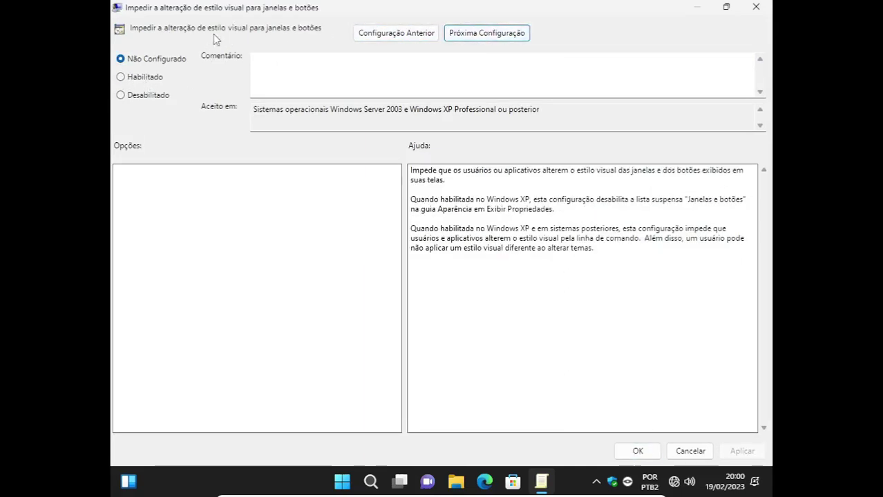
{"action": "left_click", "coordinate": [121, 78]}
{"action": "left_click", "coordinate": [487, 33]}
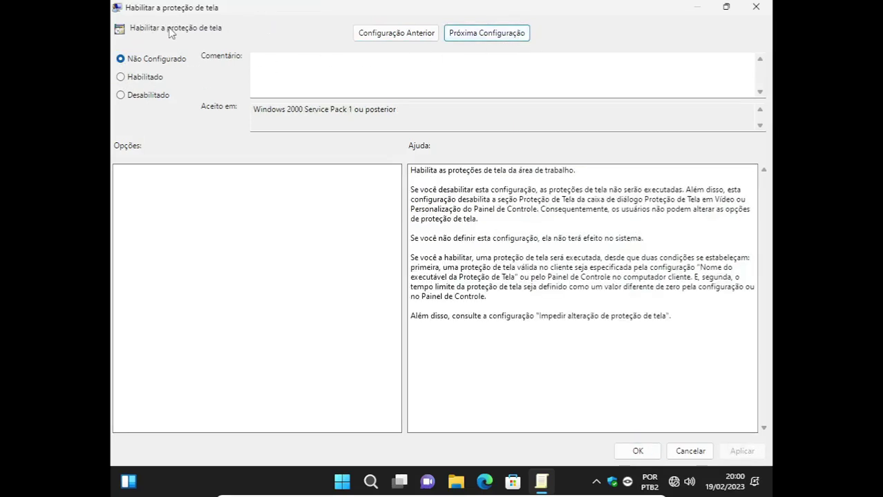
{"action": "left_click", "coordinate": [487, 35]}
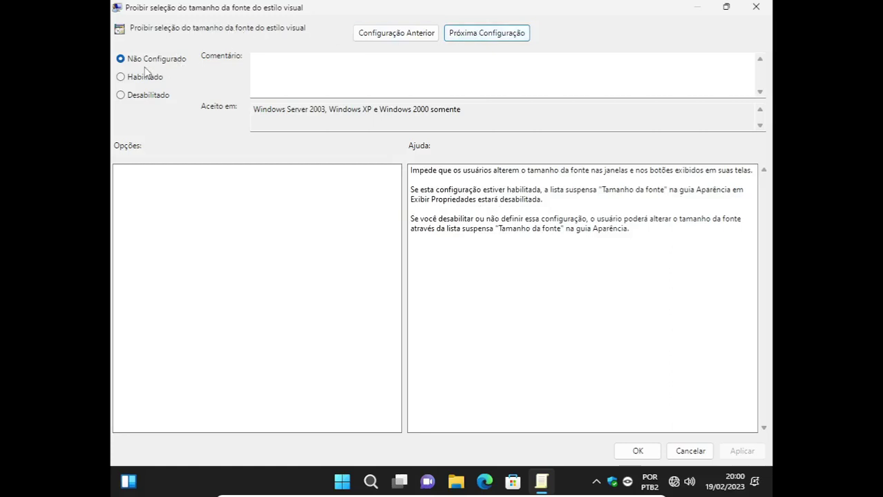
{"action": "left_click", "coordinate": [122, 78]}
{"action": "left_click", "coordinate": [514, 38]}
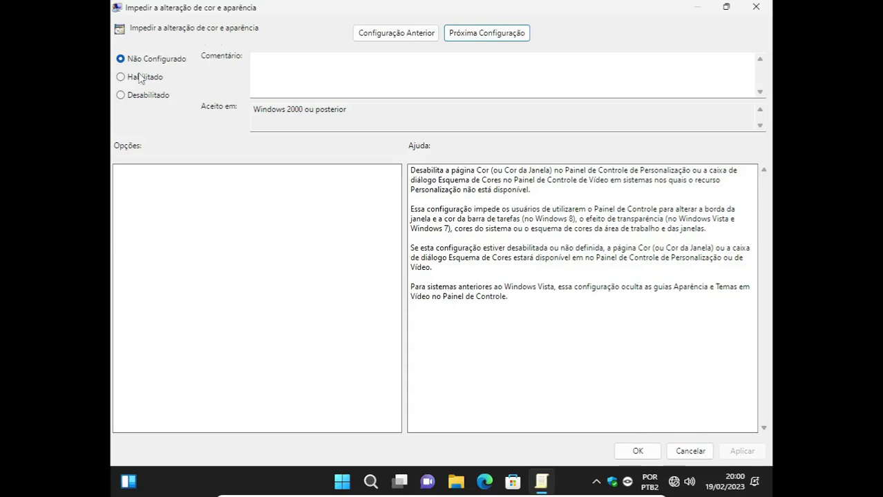
{"action": "left_click", "coordinate": [132, 78]}
{"action": "left_click", "coordinate": [501, 38]}
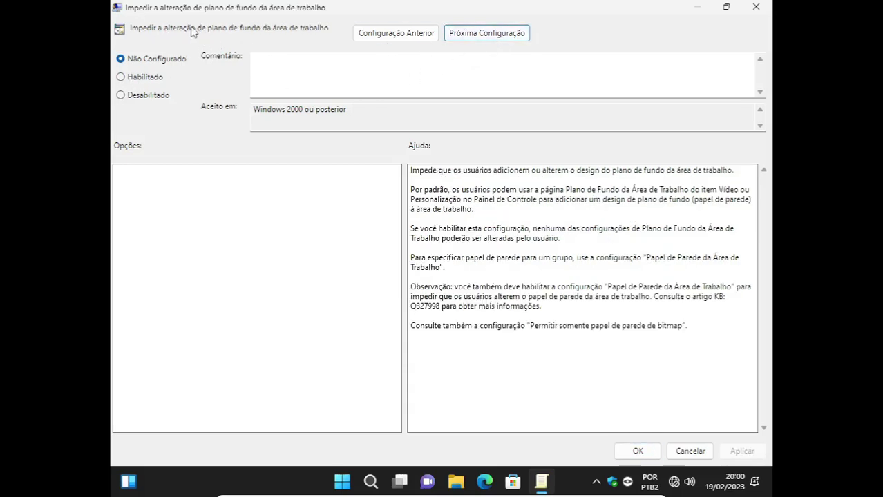
{"action": "left_click", "coordinate": [134, 78]}
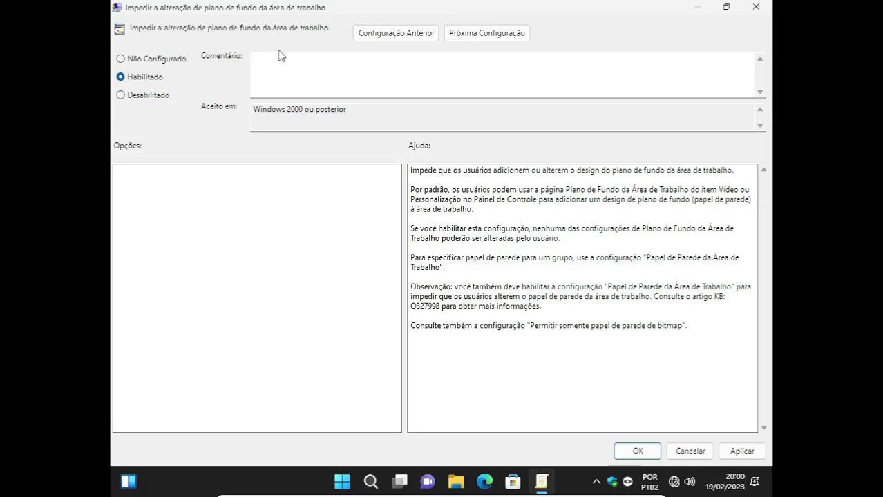
Enable the mouse pointer, screen saver and sound restrictions, skip the remaining policies, and close the dialog.
{"action": "left_click", "coordinate": [514, 33]}
{"action": "left_click", "coordinate": [514, 33]}
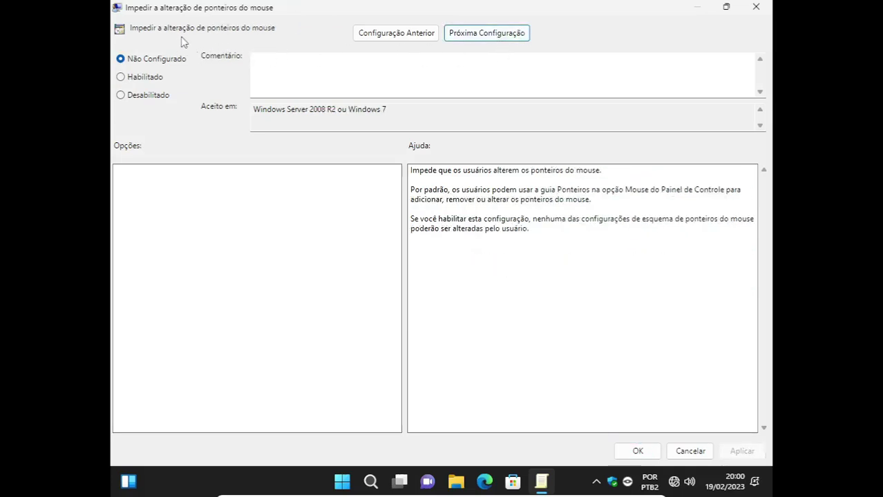
{"action": "left_click", "coordinate": [121, 77]}
{"action": "left_click", "coordinate": [477, 36]}
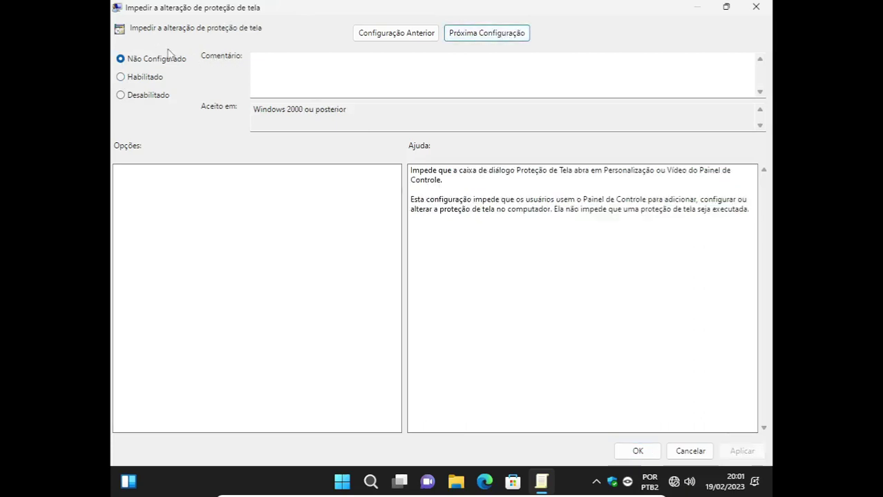
{"action": "left_click", "coordinate": [121, 77]}
{"action": "left_click", "coordinate": [497, 39]}
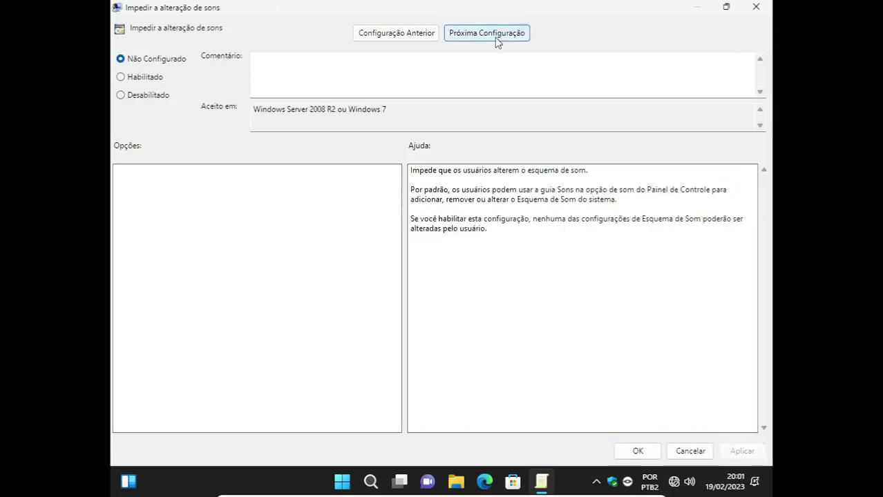
{"action": "left_click", "coordinate": [121, 78]}
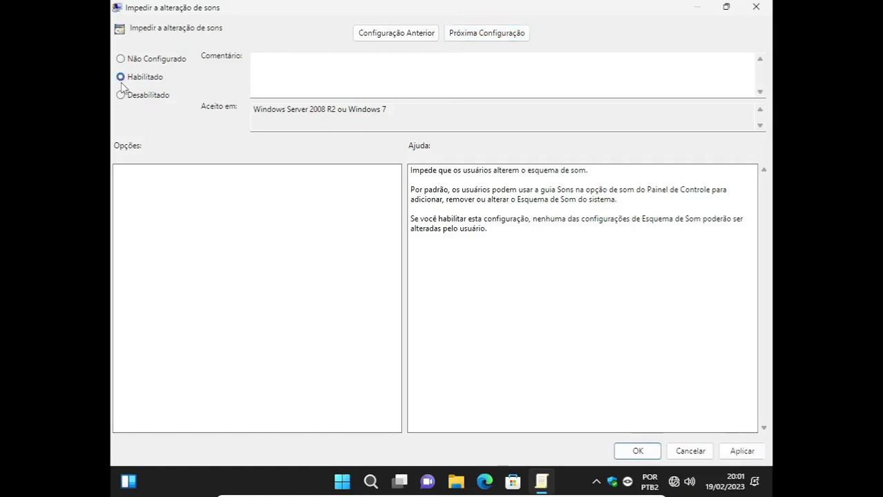
{"action": "left_click", "coordinate": [484, 38]}
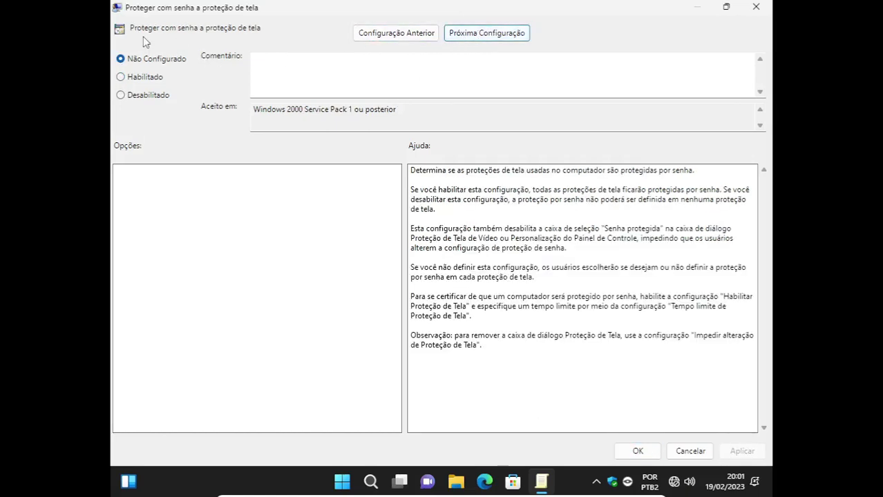
{"action": "left_click", "coordinate": [503, 38]}
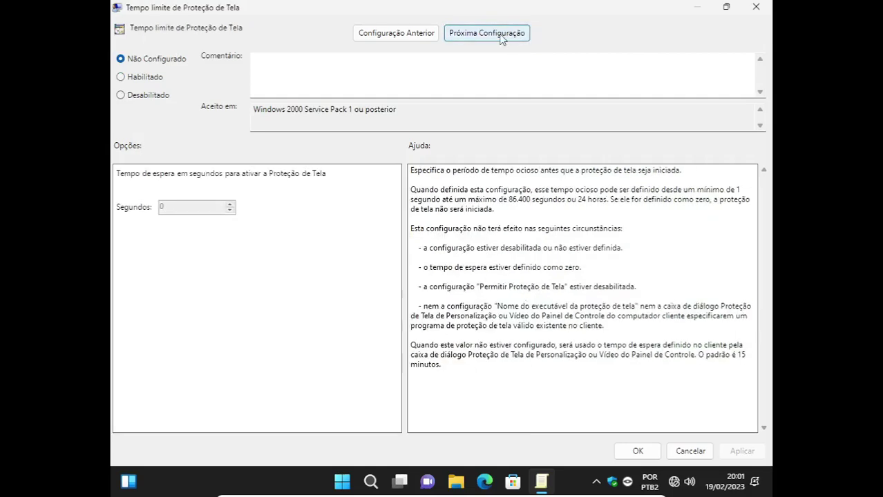
{"action": "left_click", "coordinate": [504, 39]}
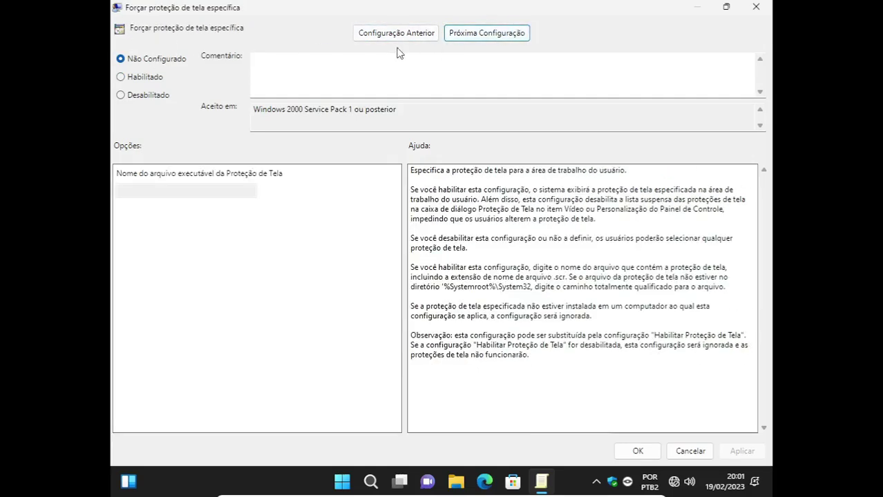
{"action": "left_click", "coordinate": [493, 34]}
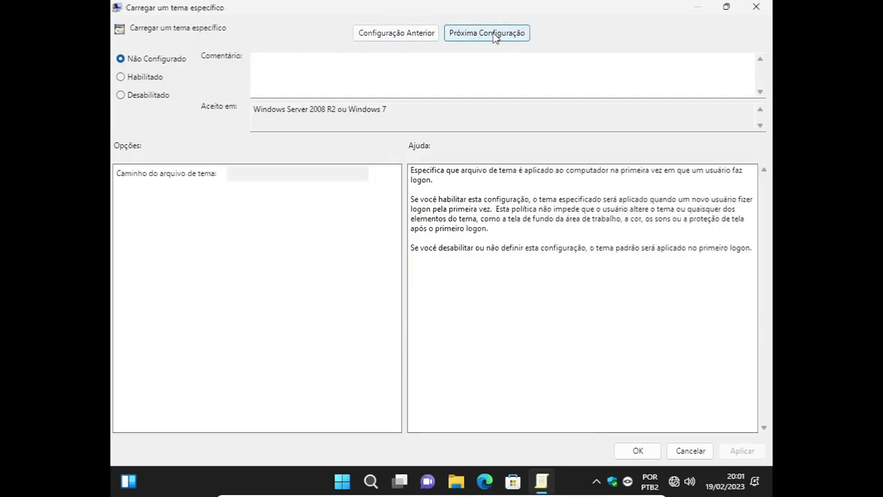
{"action": "left_click", "coordinate": [490, 35]}
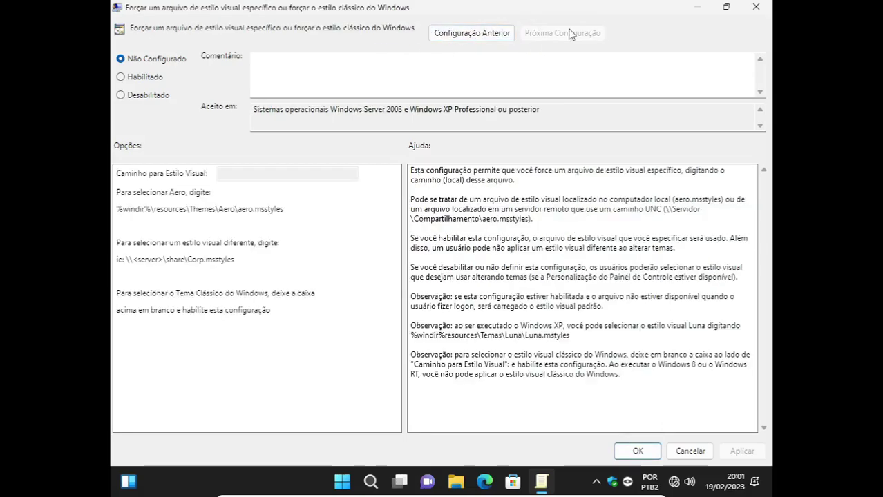
{"action": "left_click", "coordinate": [757, 7]}
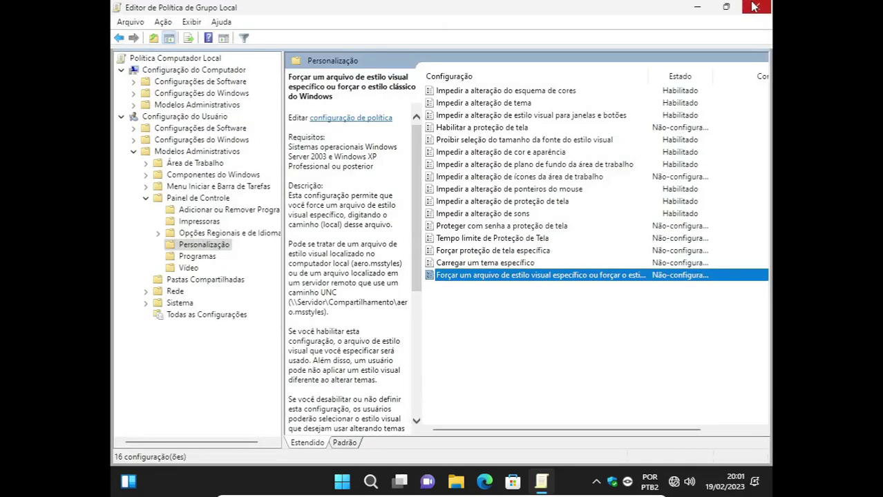
Close the Local Group Policy Editor and dismiss the desktop context menu.
{"action": "left_click", "coordinate": [755, 7]}
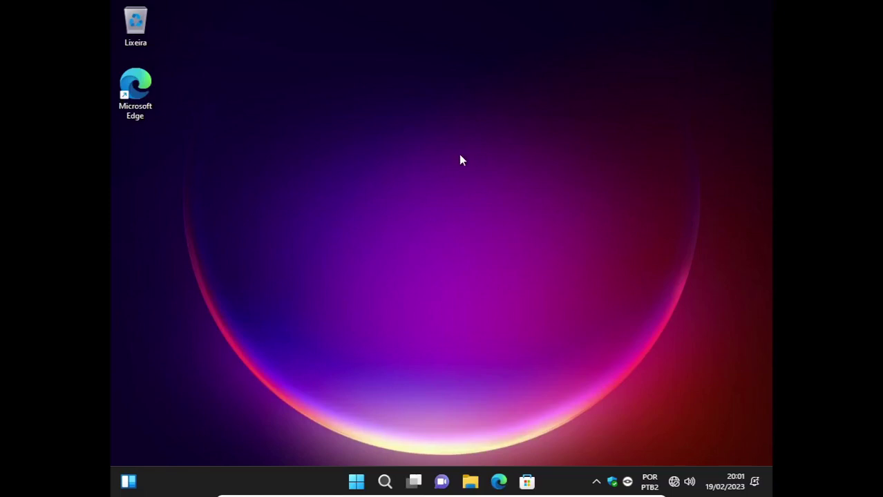
{"action": "key", "text": "Menu"}
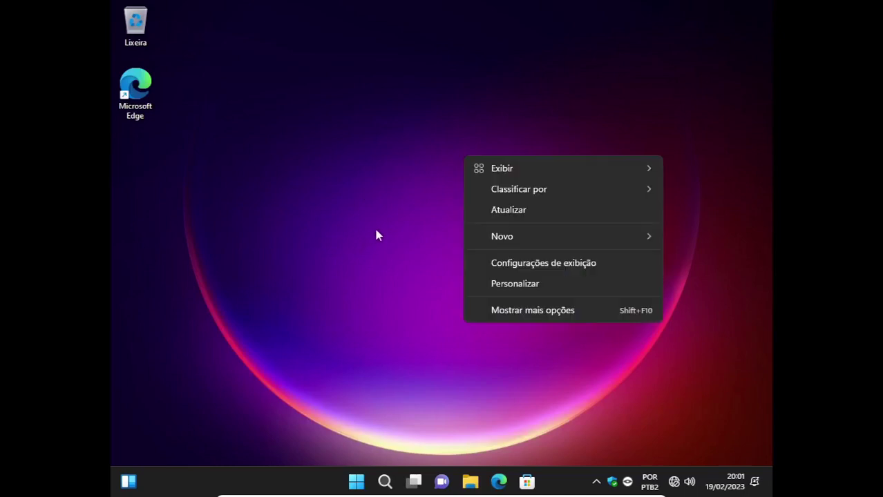
{"action": "left_click", "coordinate": [365, 208]}
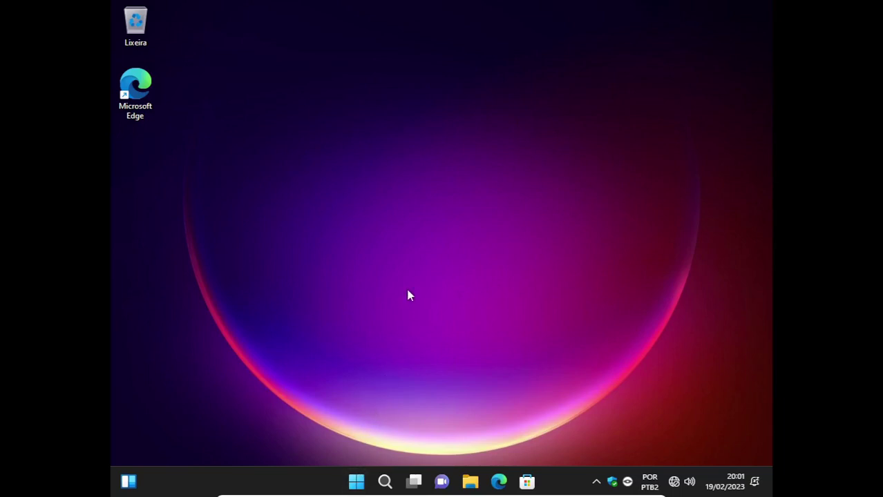
Shut down the Windows 11 guest with Desligar in the Start menu's power options.
{"action": "left_click", "coordinate": [356, 480]}
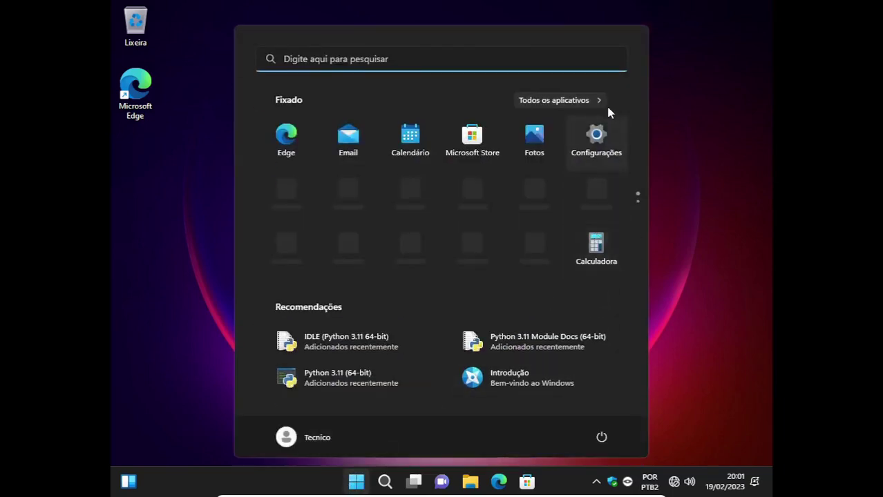
{"action": "left_click", "coordinate": [601, 436]}
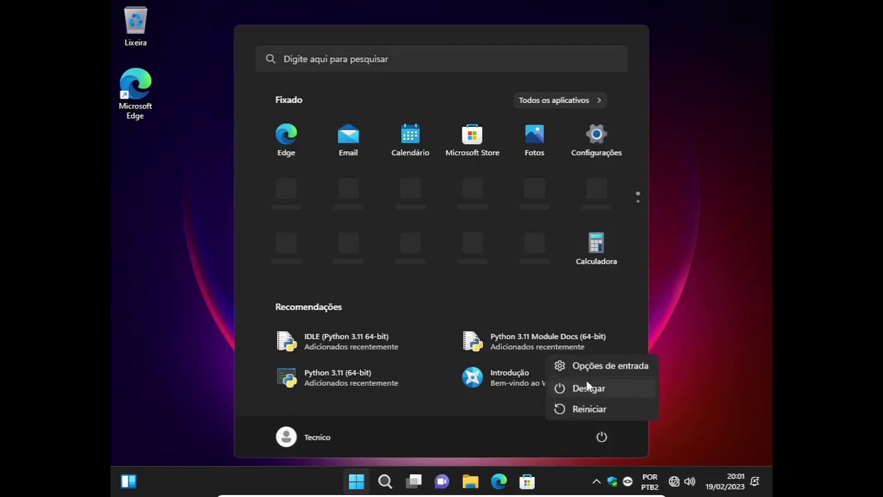
{"action": "left_click", "coordinate": [586, 388]}
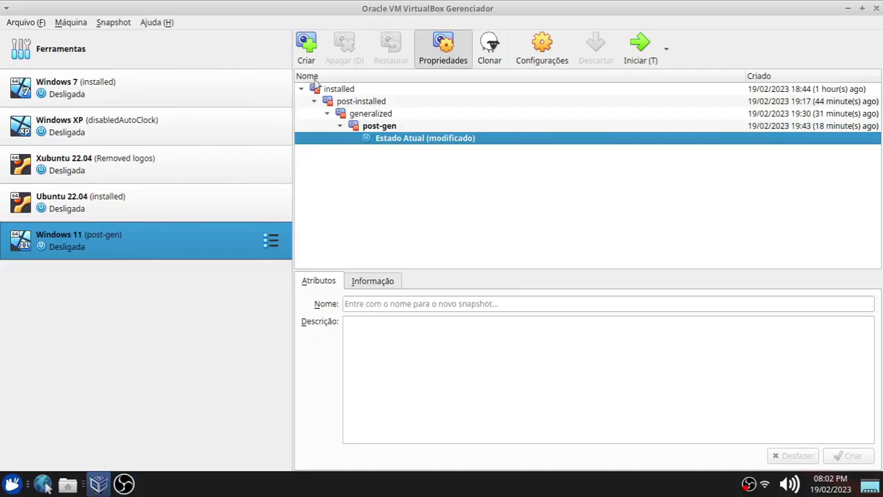
Take a snapshot of the Windows 11 VM named 'intalled apps'.
{"action": "left_click", "coordinate": [306, 47]}
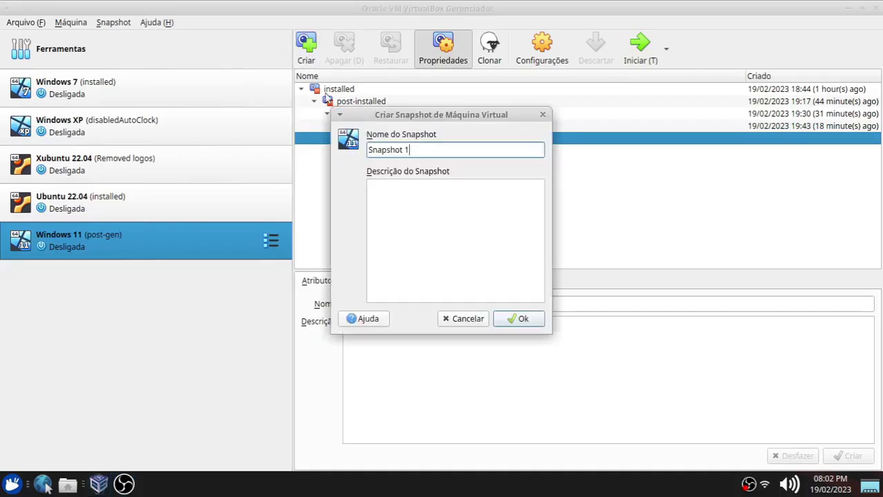
{"action": "key", "text": "ctrl+a"}
{"action": "type", "text": "intalled apps"}
{"action": "key", "text": "Return"}
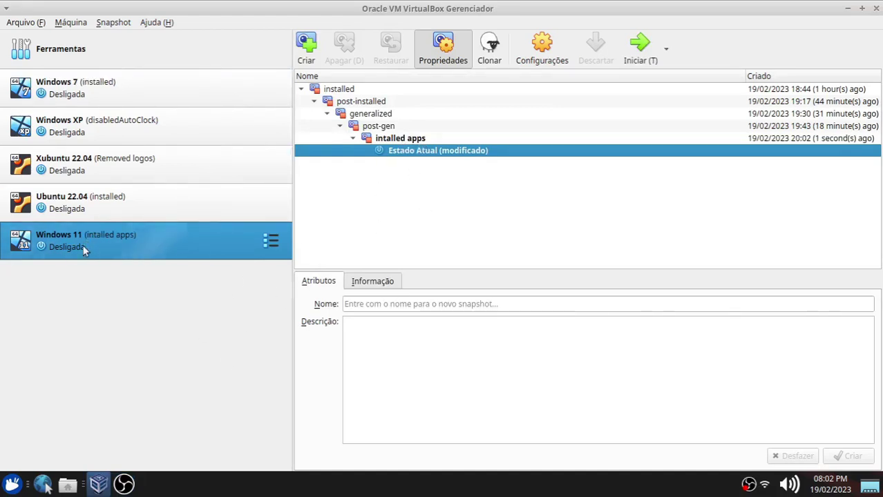
In the VM's Storage settings, start adding a new hard disk to the SATA controller.
{"action": "right_click", "coordinate": [60, 243]}
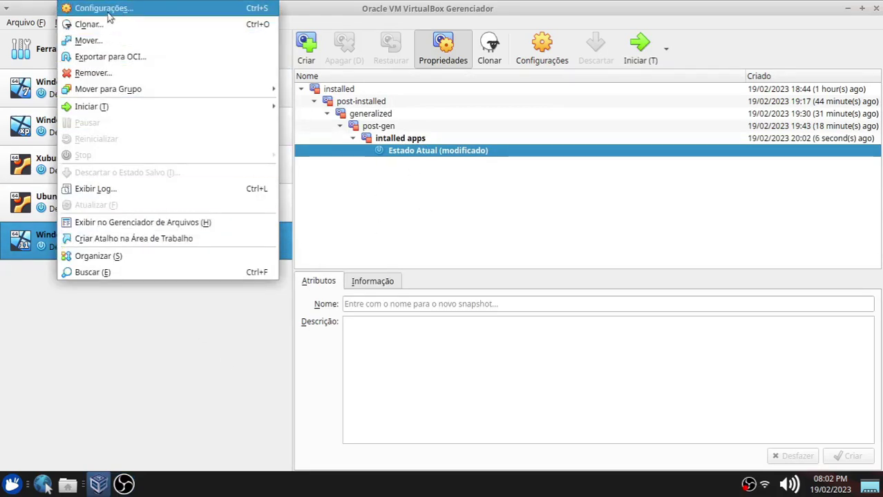
{"action": "left_click", "coordinate": [107, 12]}
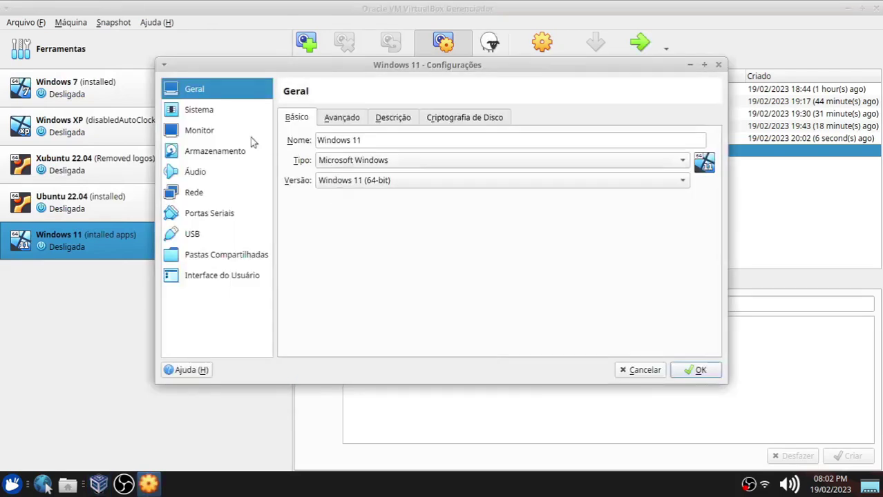
{"action": "left_click", "coordinate": [202, 157]}
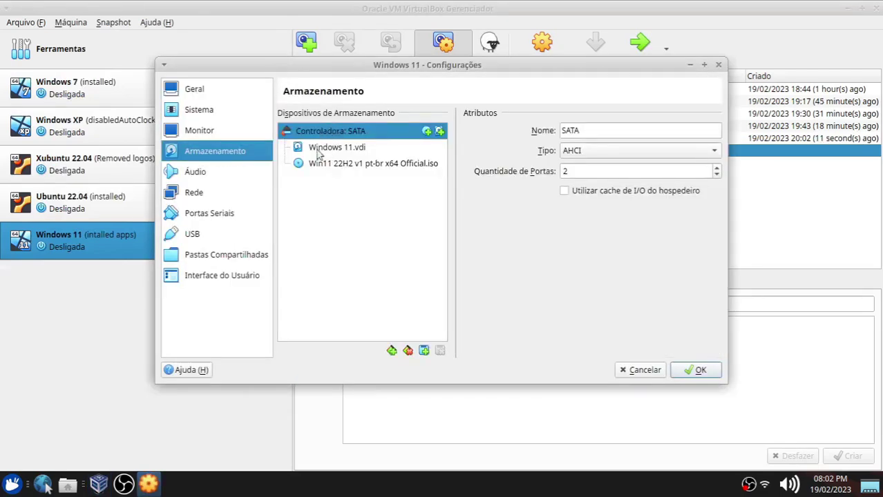
{"action": "right_click", "coordinate": [356, 132]}
{"action": "left_click", "coordinate": [399, 151]}
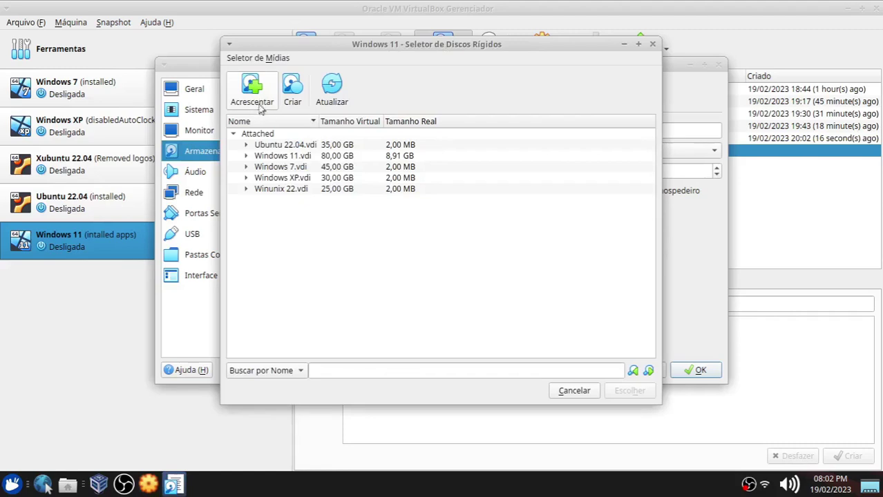
{"action": "left_click", "coordinate": [294, 99]}
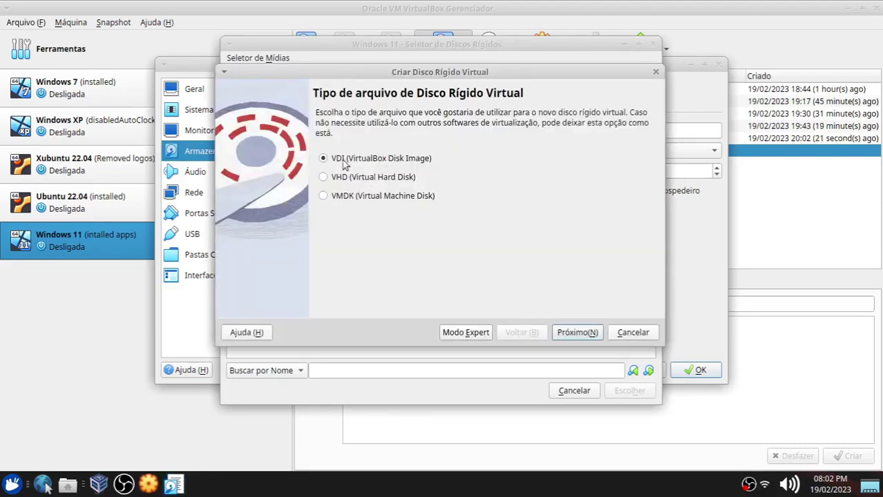
Create an 80 GB VDI disk named extra.vdi, attach it, and save the settings.
{"action": "left_click", "coordinate": [589, 333]}
{"action": "left_click", "coordinate": [586, 333]}
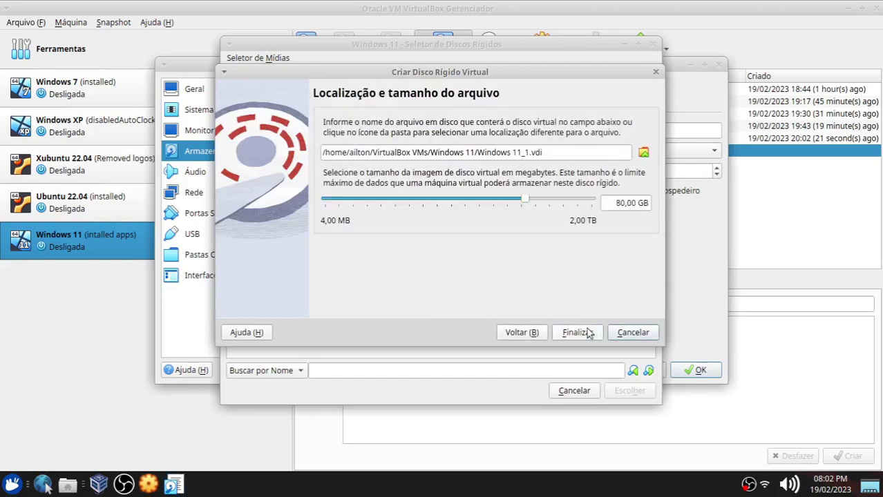
{"action": "left_click", "coordinate": [619, 206]}
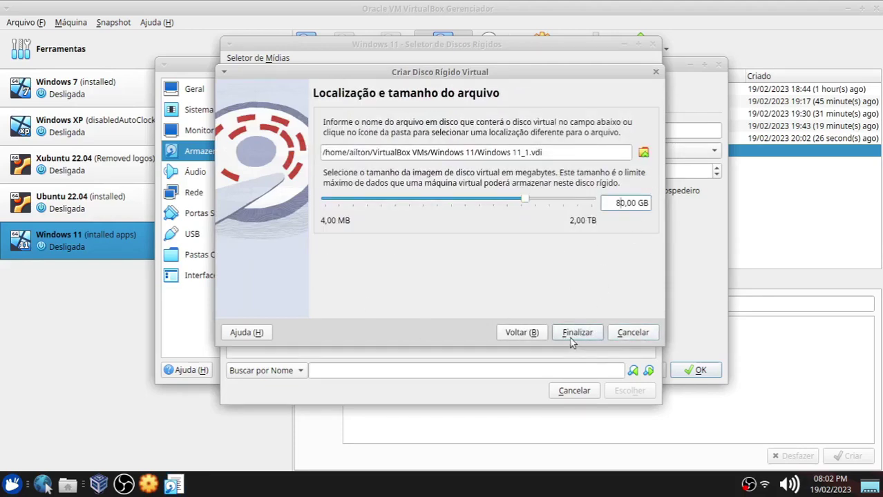
{"action": "left_click_drag", "start_coordinate": [477, 154], "coordinate": [530, 153]}
{"action": "type", "text": "extra"}
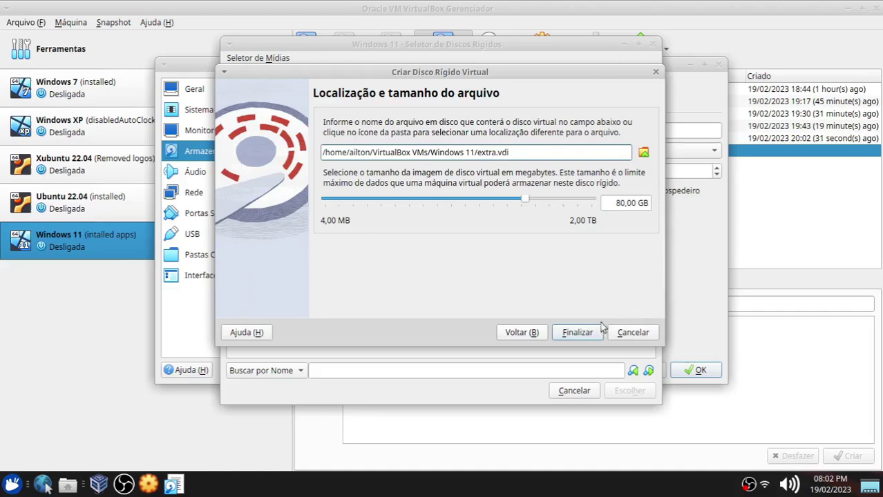
{"action": "left_click", "coordinate": [597, 330]}
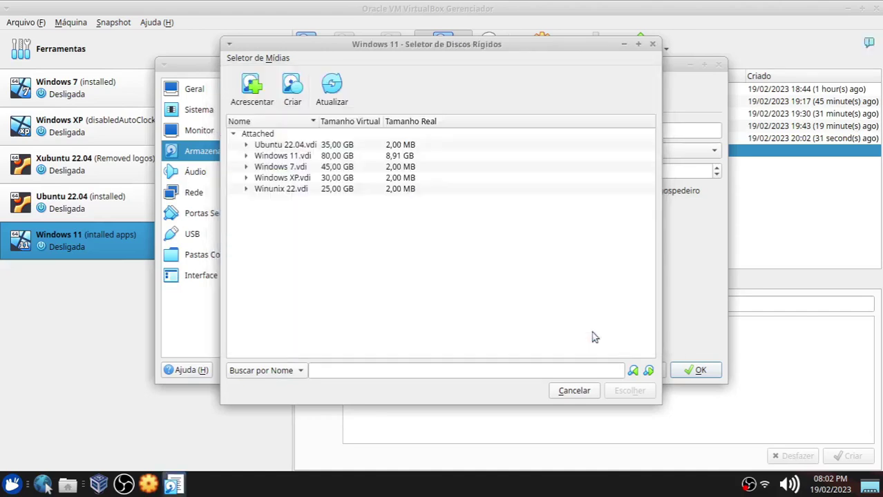
{"action": "left_click", "coordinate": [637, 391]}
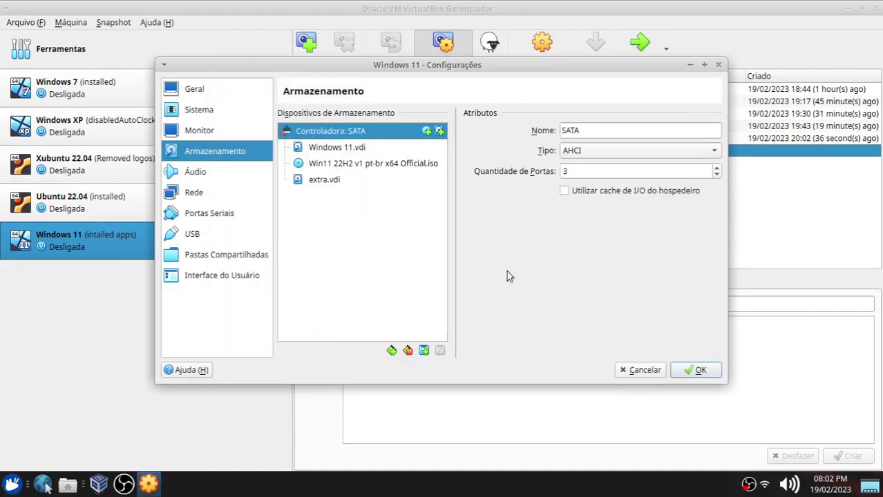
{"action": "left_click", "coordinate": [322, 181]}
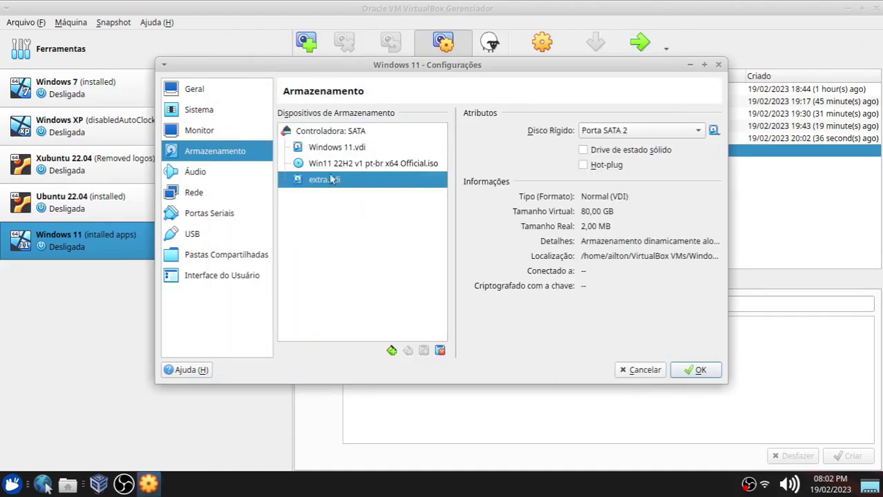
{"action": "left_click", "coordinate": [691, 370]}
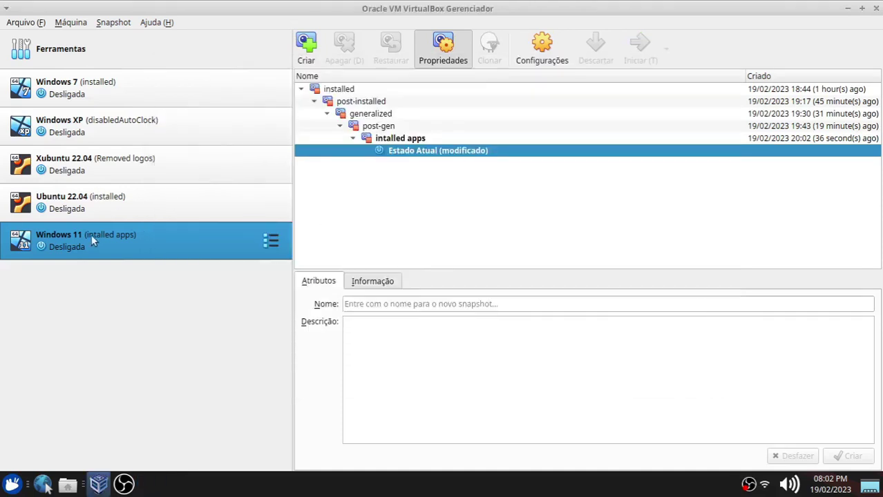
Start the VM, sign in, and view the drives under Este Computador in File Explorer.
{"action": "double_click", "coordinate": [90, 236]}
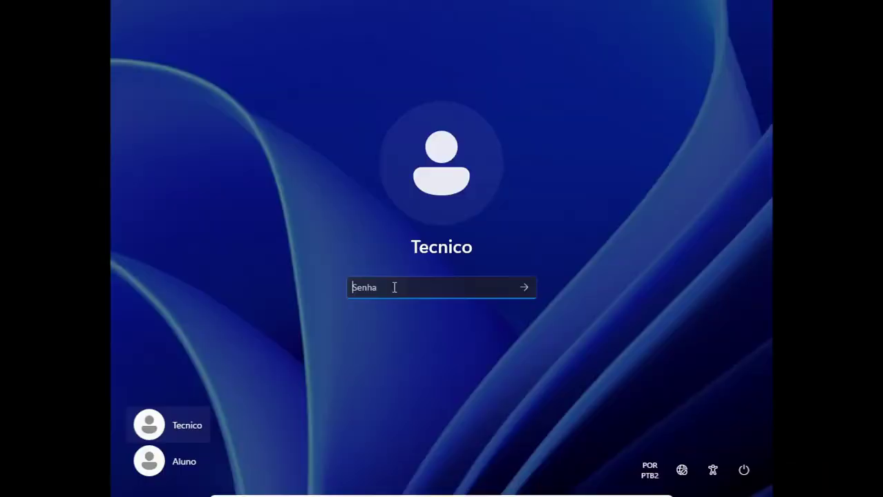
{"action": "type", "text": "1"}
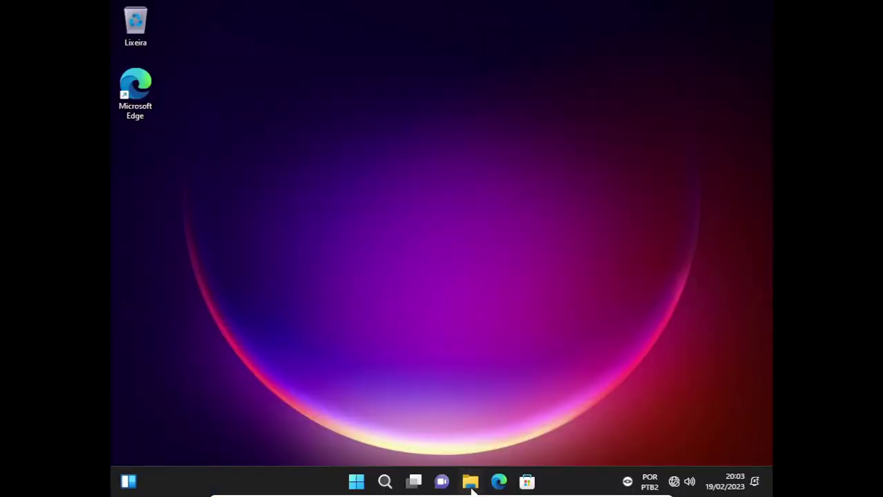
{"action": "left_click", "coordinate": [472, 488]}
{"action": "left_click", "coordinate": [668, 73]}
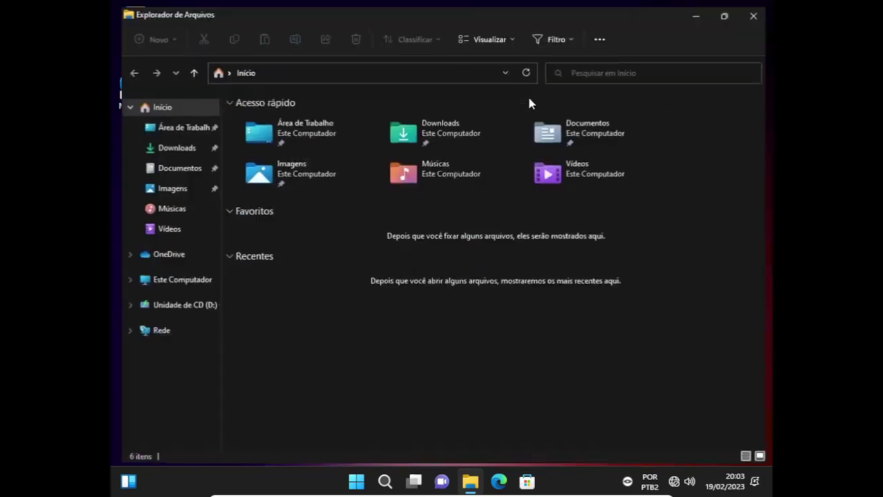
{"action": "left_click", "coordinate": [168, 282]}
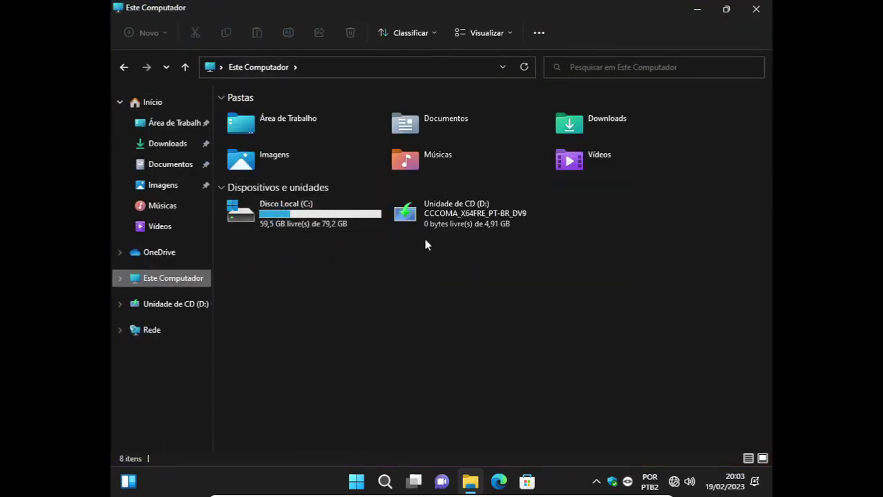
Search the Start menu for 'disc' and open the create-and-format partitions tool.
{"action": "left_click", "coordinate": [357, 481]}
{"action": "left_click", "coordinate": [319, 56]}
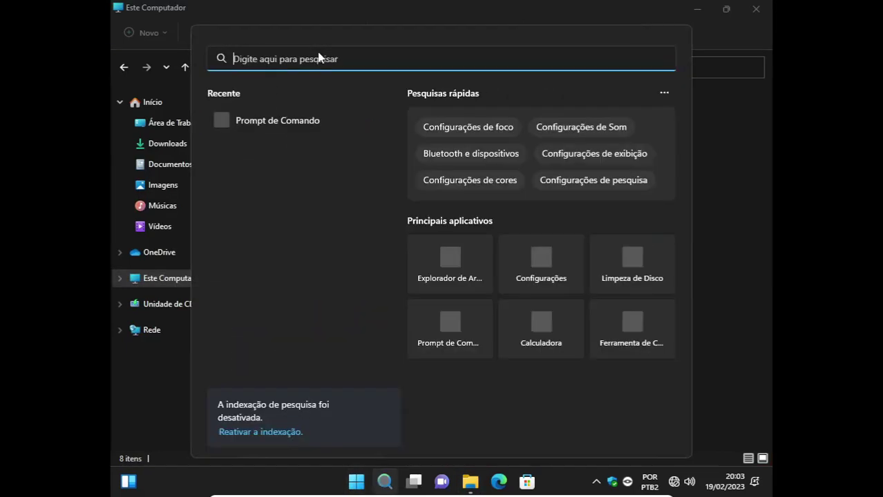
{"action": "type", "text": "disk"}
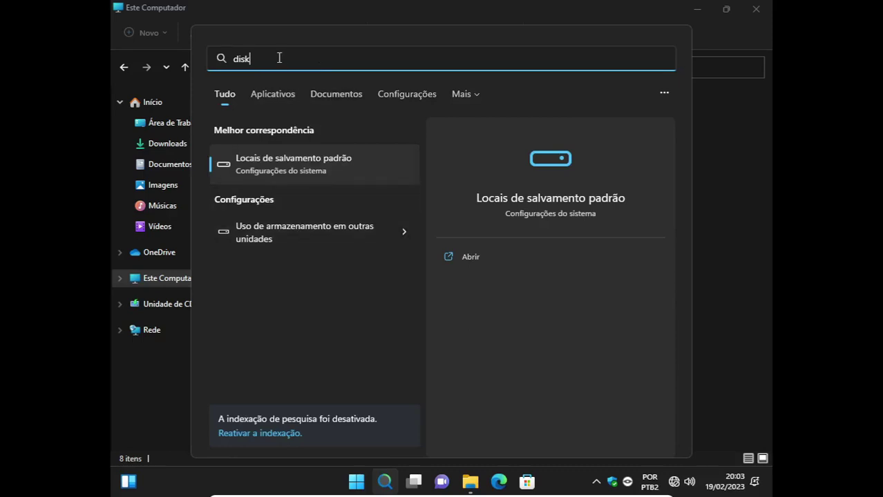
{"action": "key", "text": "BackSpace"}
{"action": "type", "text": "c"}
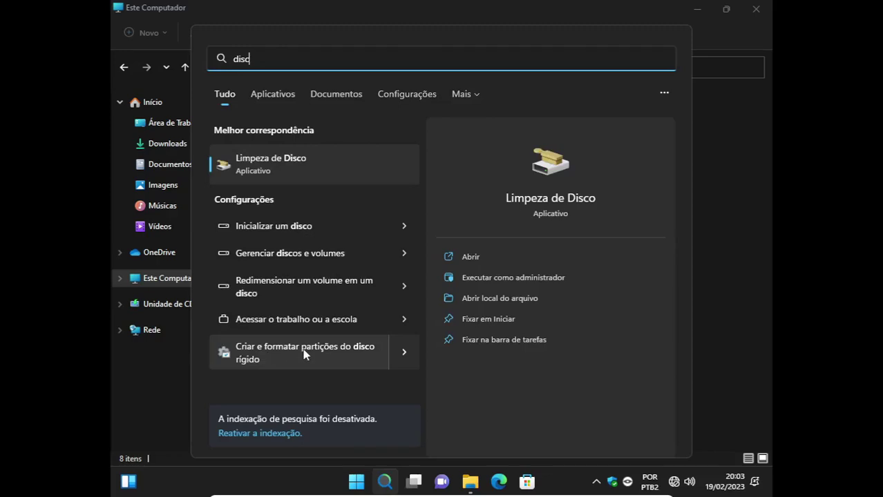
{"action": "left_click", "coordinate": [312, 352]}
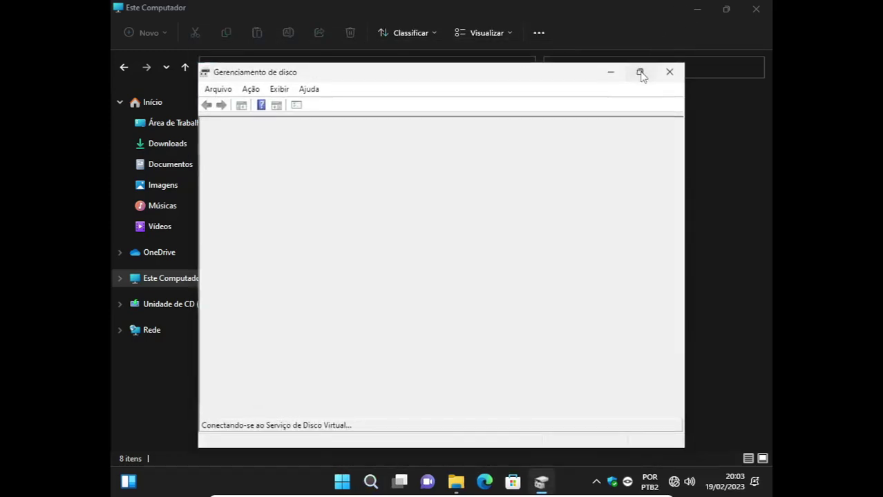
Initialise Disco 1 with the GPT partition style.
{"action": "left_click", "coordinate": [640, 72]}
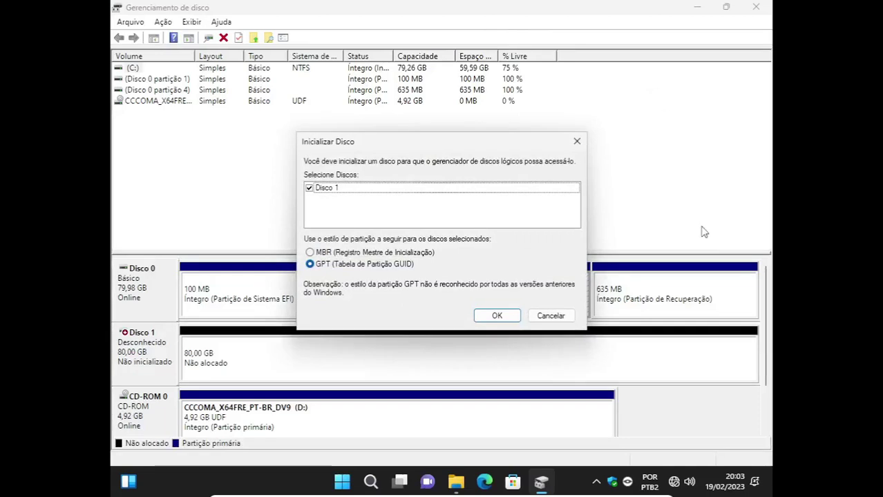
{"action": "left_click", "coordinate": [556, 319]}
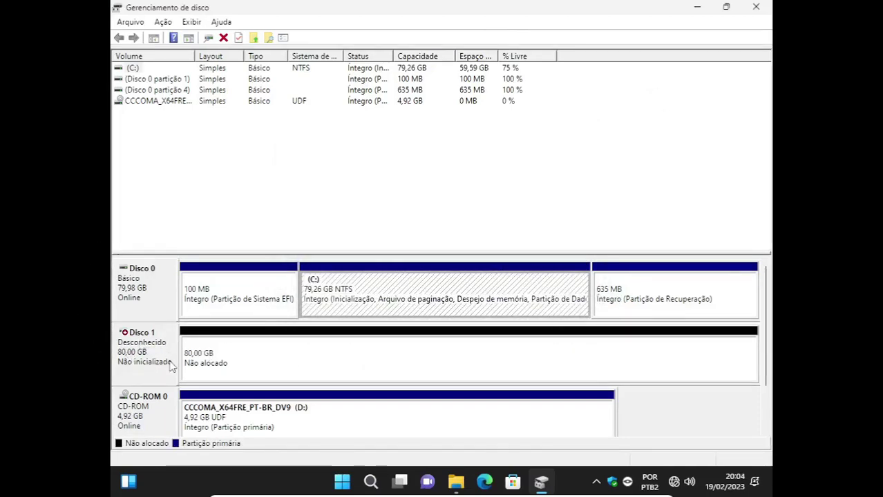
{"action": "right_click", "coordinate": [256, 359]}
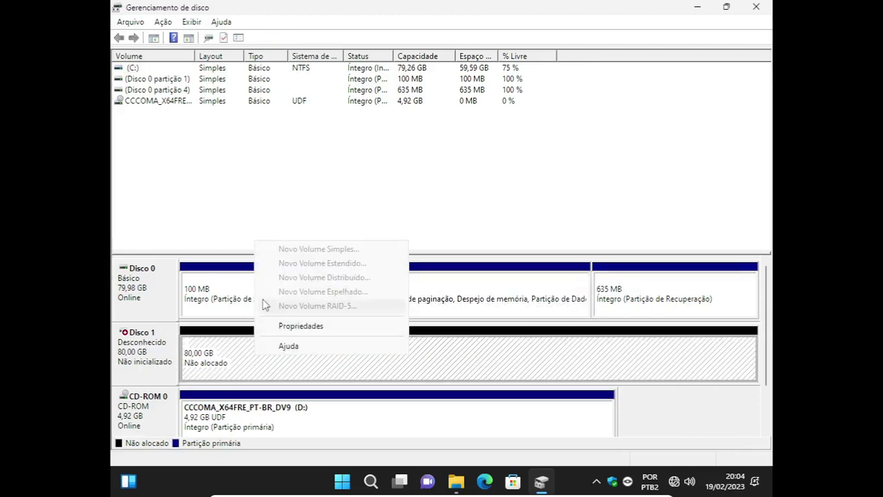
{"action": "left_click", "coordinate": [148, 353]}
{"action": "right_click", "coordinate": [147, 353]}
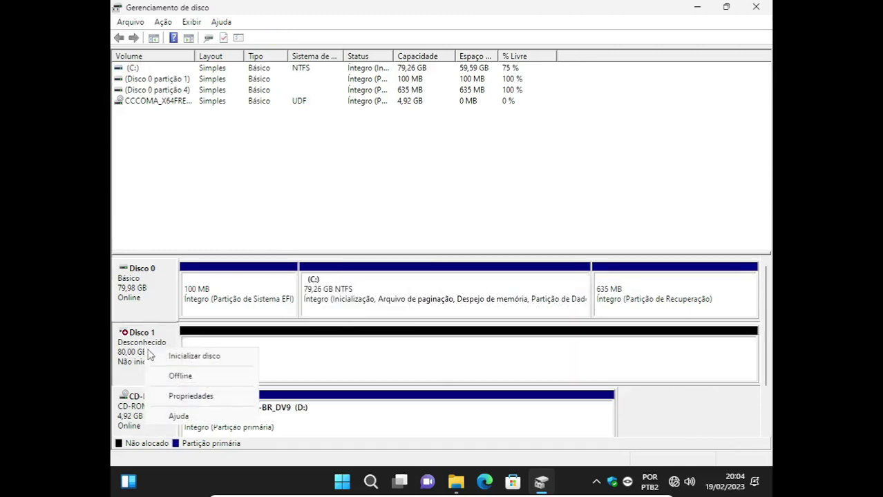
{"action": "left_click", "coordinate": [189, 358]}
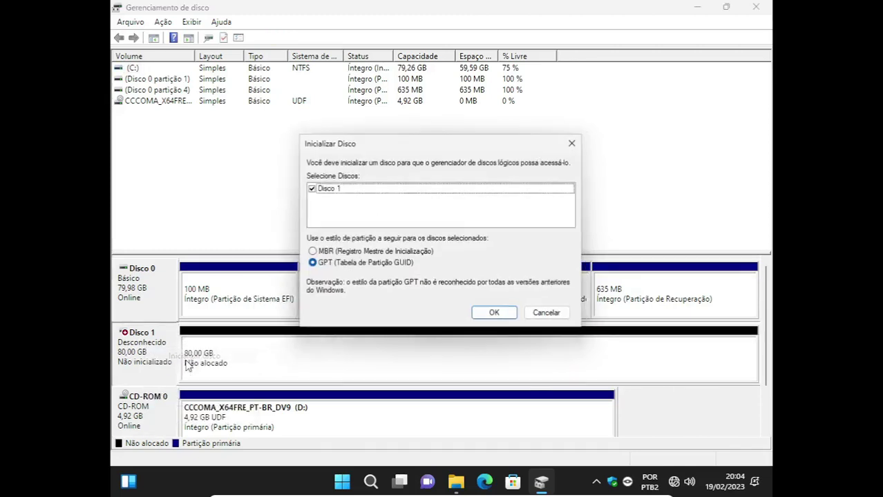
{"action": "left_click", "coordinate": [310, 264]}
{"action": "left_click", "coordinate": [494, 316]}
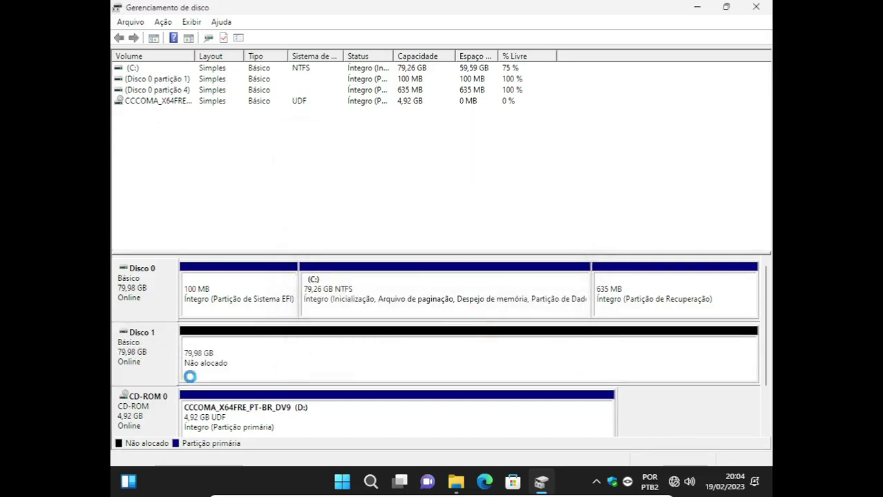
Create a full-size 81902 MB NTFS simple volume on Disco 1, letter E, labelled Extra.
{"action": "left_click", "coordinate": [252, 360]}
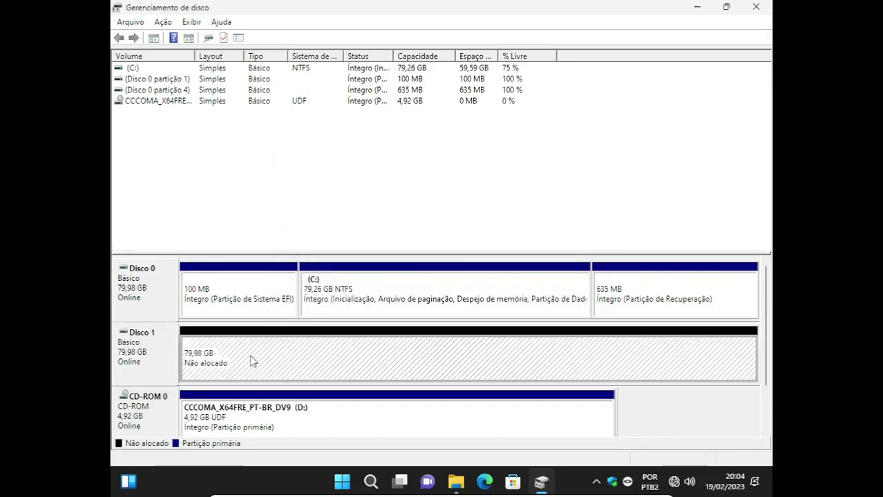
{"action": "right_click", "coordinate": [284, 354]}
{"action": "left_click", "coordinate": [323, 361]}
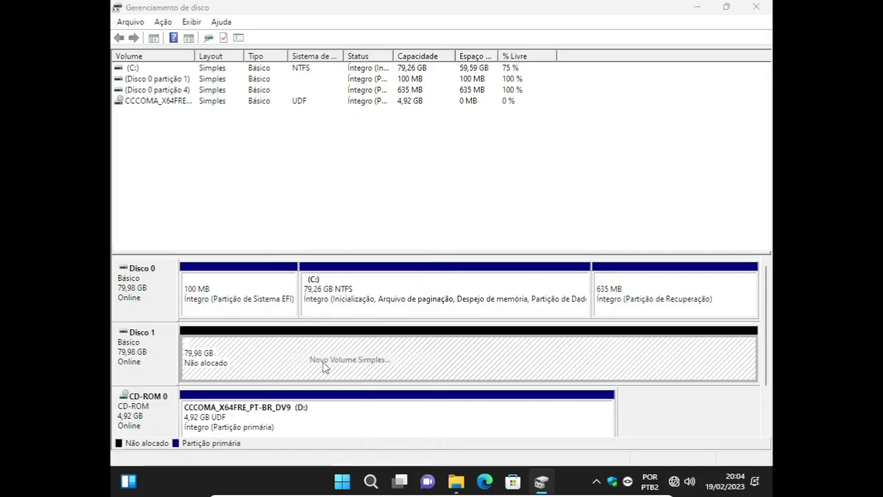
{"action": "left_click", "coordinate": [366, 303]}
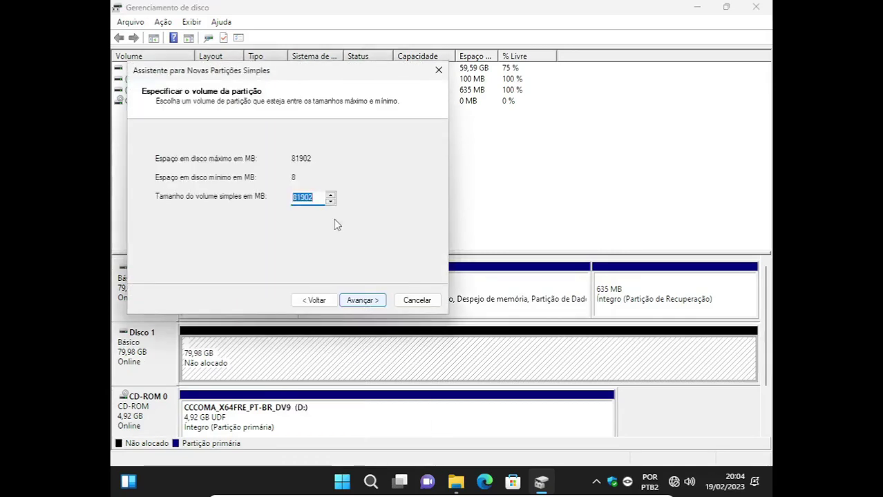
{"action": "left_click", "coordinate": [368, 304]}
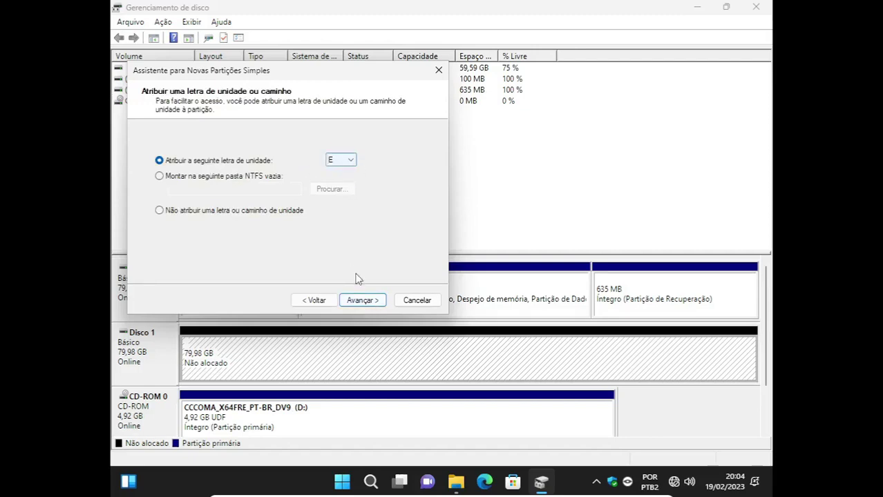
{"action": "left_click", "coordinate": [373, 302]}
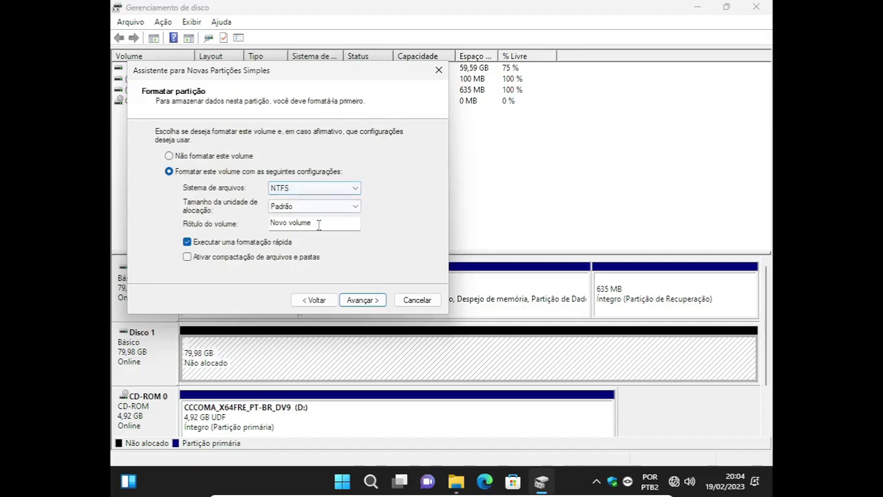
{"action": "left_click_drag", "start_coordinate": [318, 224], "coordinate": [228, 225]}
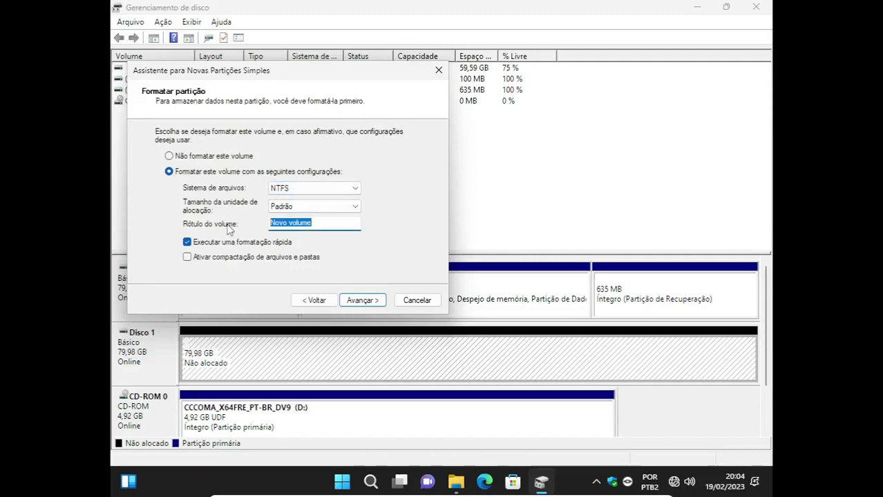
{"action": "type", "text": "Ex"}
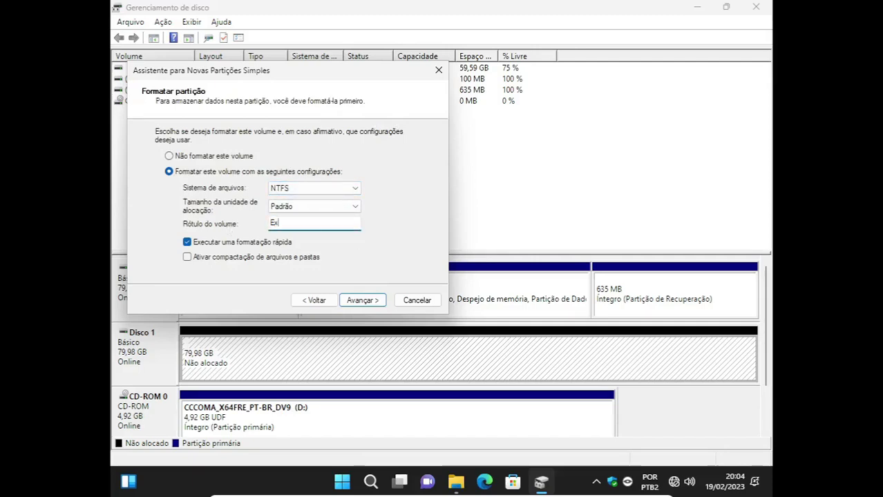
{"action": "type", "text": "tra"}
{"action": "left_click", "coordinate": [367, 301]}
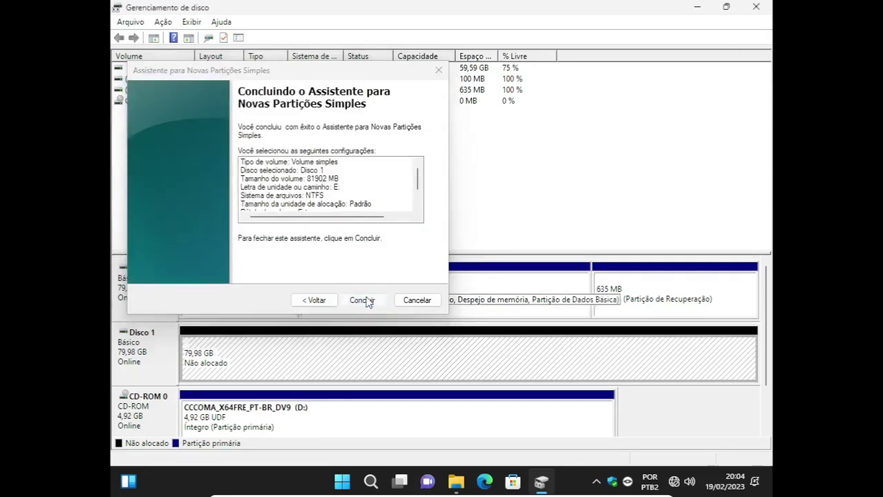
{"action": "left_click", "coordinate": [367, 301]}
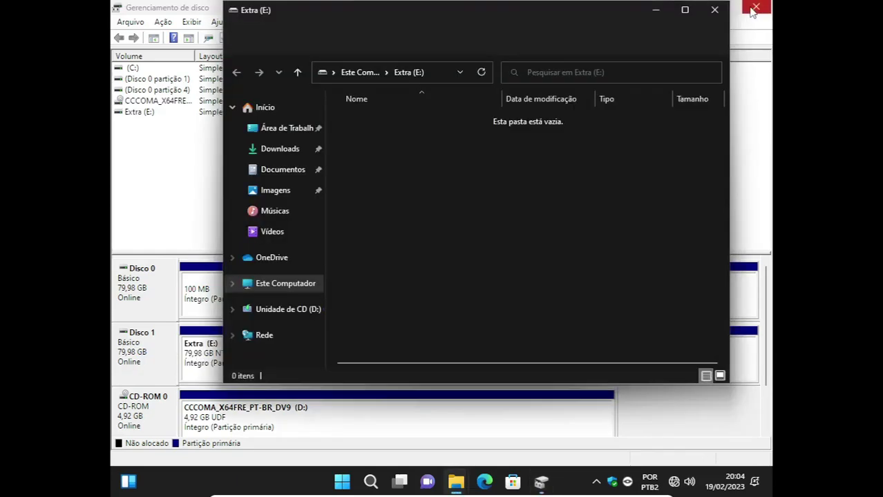
Close Disk Management and the duplicate window, then open the Extra (E:) drive.
{"action": "left_click", "coordinate": [755, 8]}
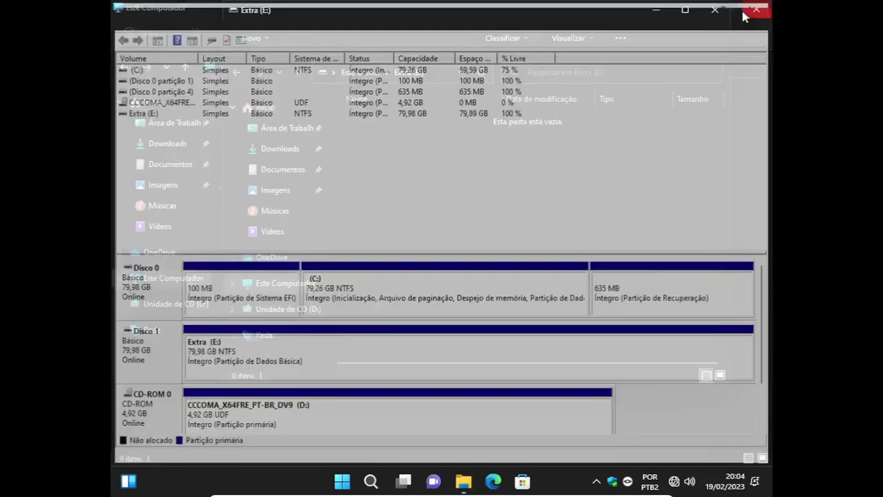
{"action": "left_click", "coordinate": [714, 10]}
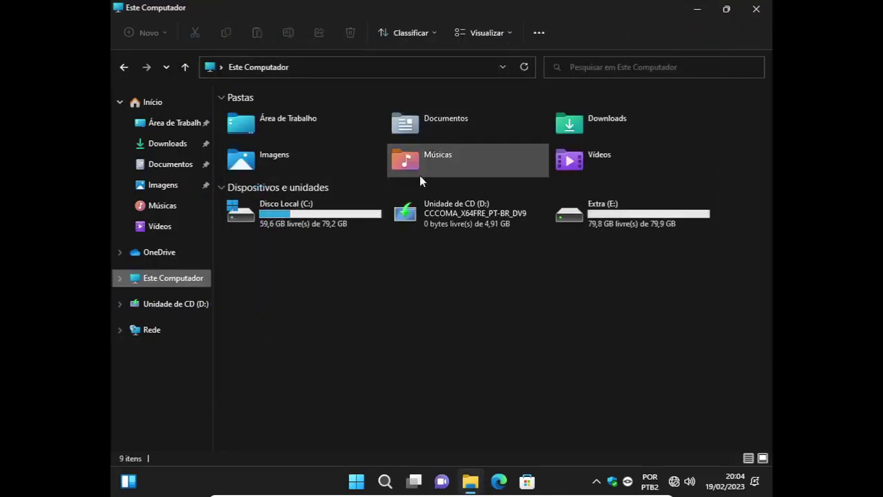
{"action": "double_click", "coordinate": [621, 211]}
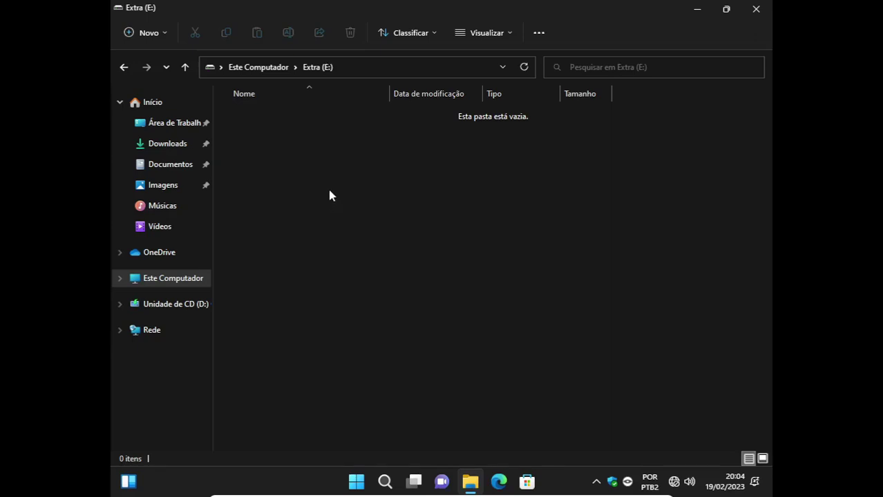
Create a new folder named scratch on the Extra (E:) drive.
{"action": "right_click", "coordinate": [321, 164]}
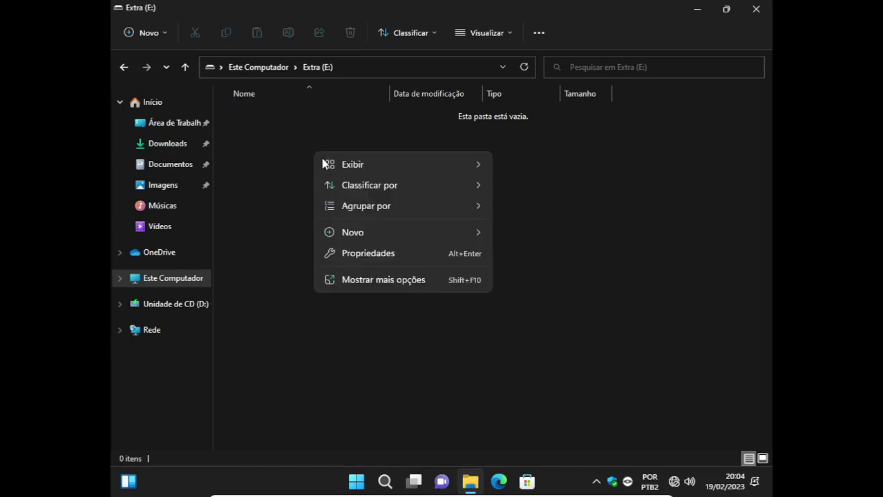
{"action": "mouse_move", "coordinate": [388, 231]}
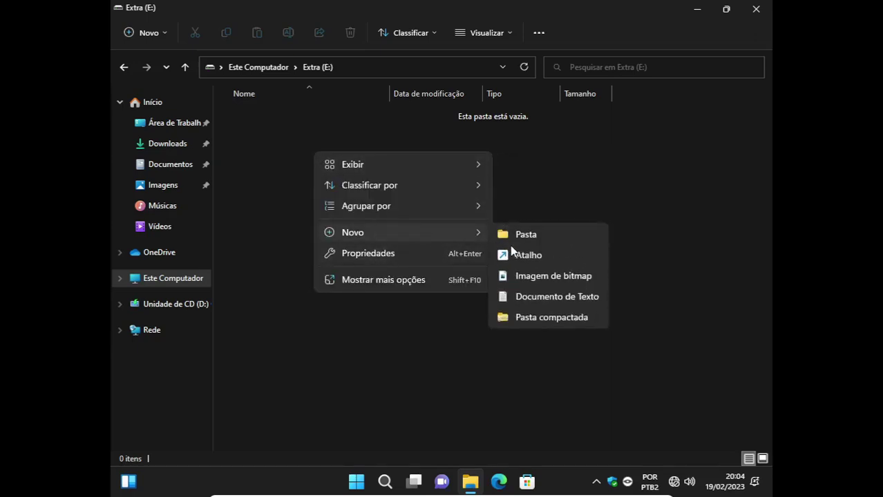
{"action": "left_click", "coordinate": [533, 236]}
{"action": "type", "text": "cr"}
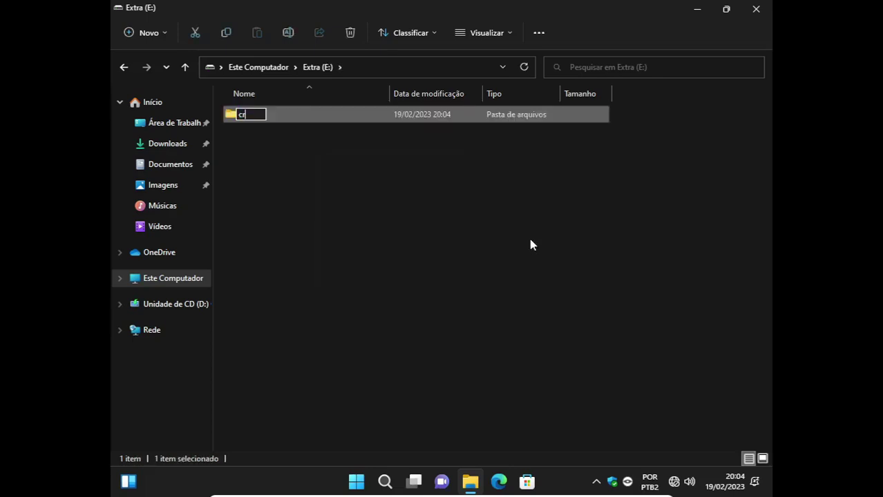
{"action": "key", "text": "BackSpace"}
{"action": "key", "text": "BackSpace"}
{"action": "type", "text": "scratch"}
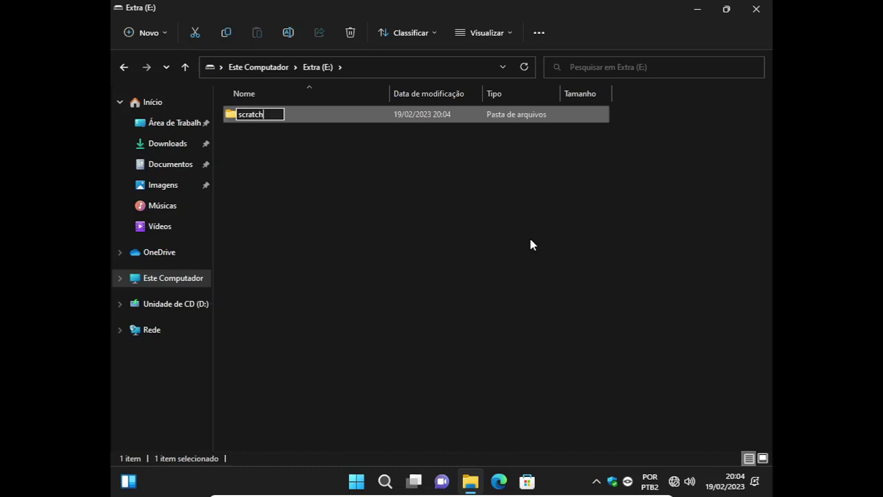
{"action": "key", "text": "Return"}
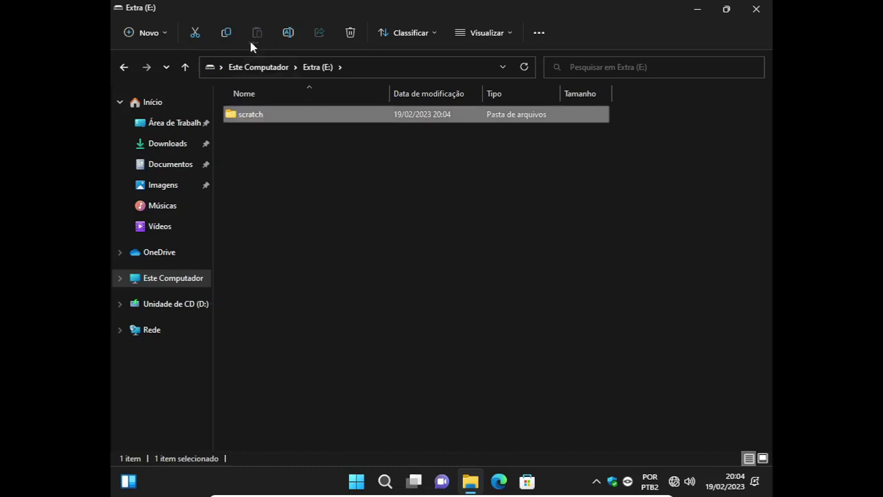
Rename the Disco Local (C:) drive to Windows, granting administrator permission.
{"action": "left_click", "coordinate": [250, 68]}
{"action": "left_click", "coordinate": [303, 284]}
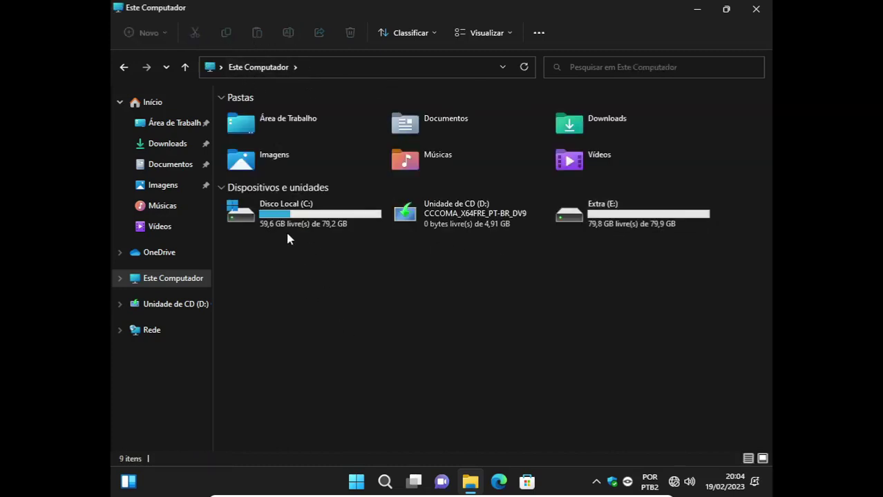
{"action": "left_click", "coordinate": [287, 222]}
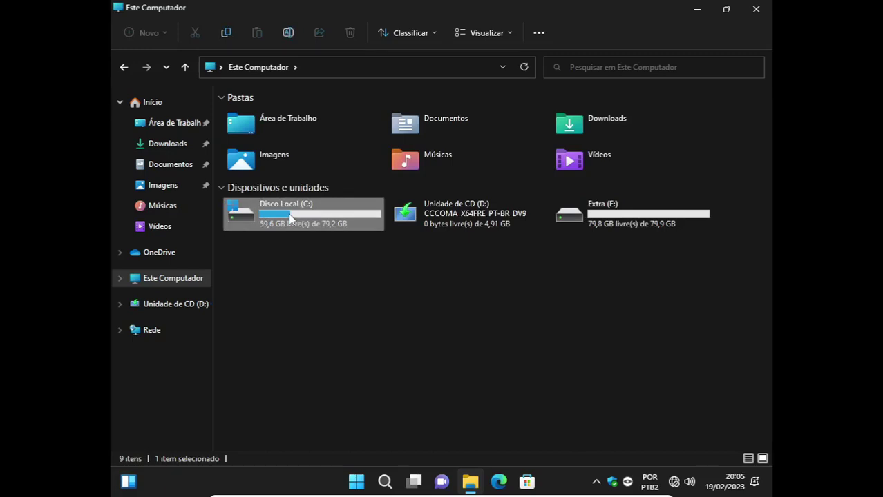
{"action": "right_click", "coordinate": [290, 219]}
{"action": "left_click", "coordinate": [319, 406]}
{"action": "left_click", "coordinate": [357, 371]}
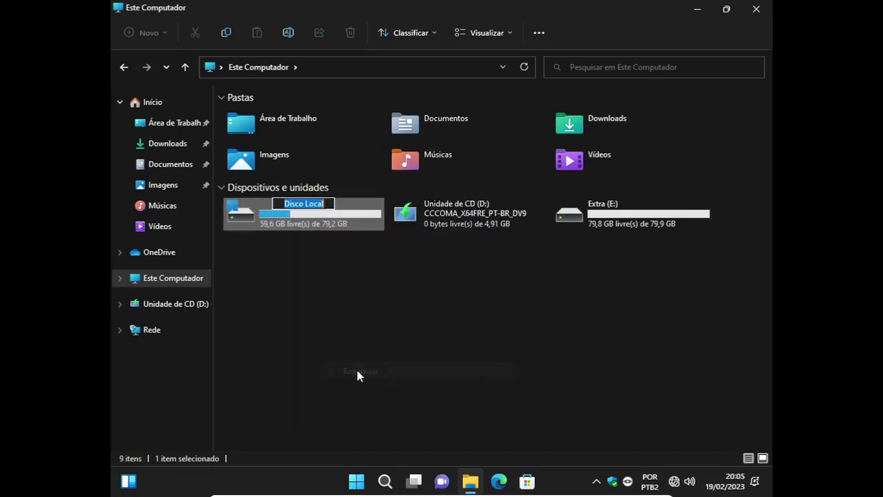
{"action": "type", "text": "Windows"}
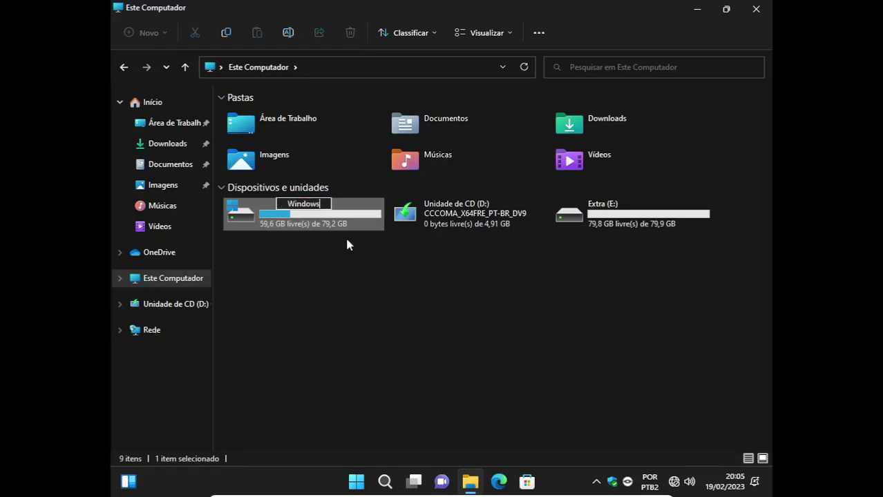
{"action": "key", "text": "Return"}
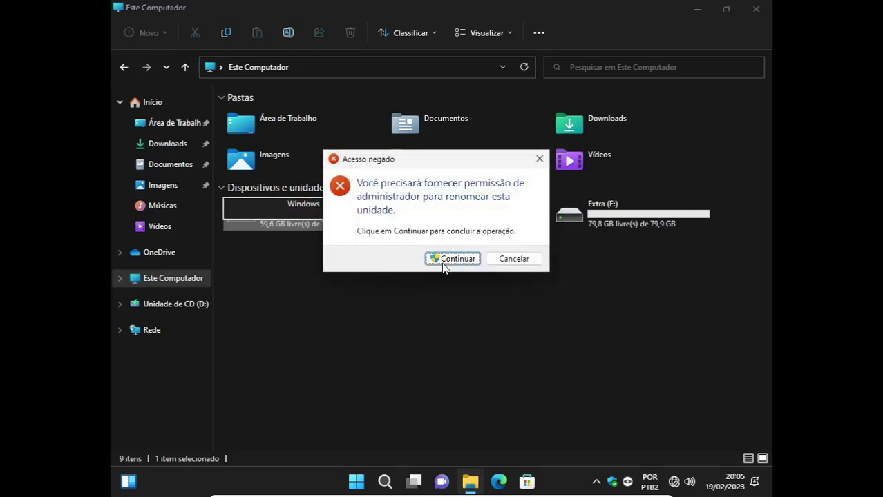
{"action": "left_click", "coordinate": [443, 262]}
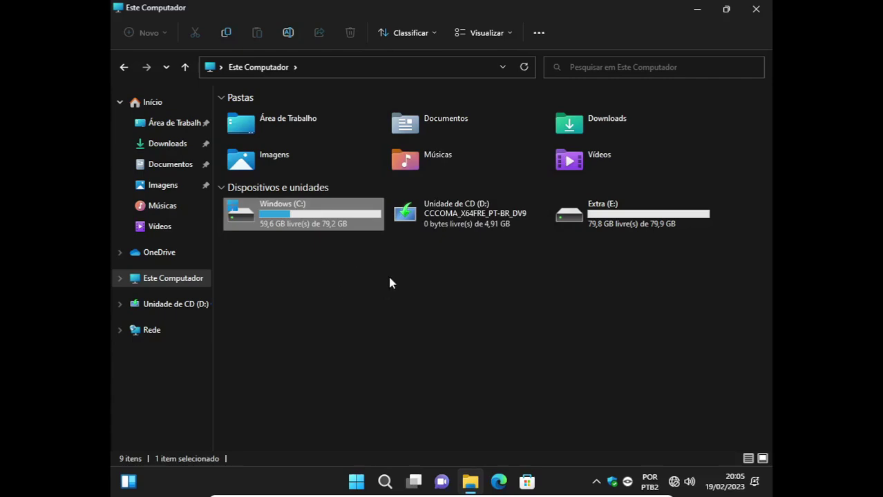
Close File Explorer and shut down the Windows guest.
{"action": "left_click", "coordinate": [756, 9]}
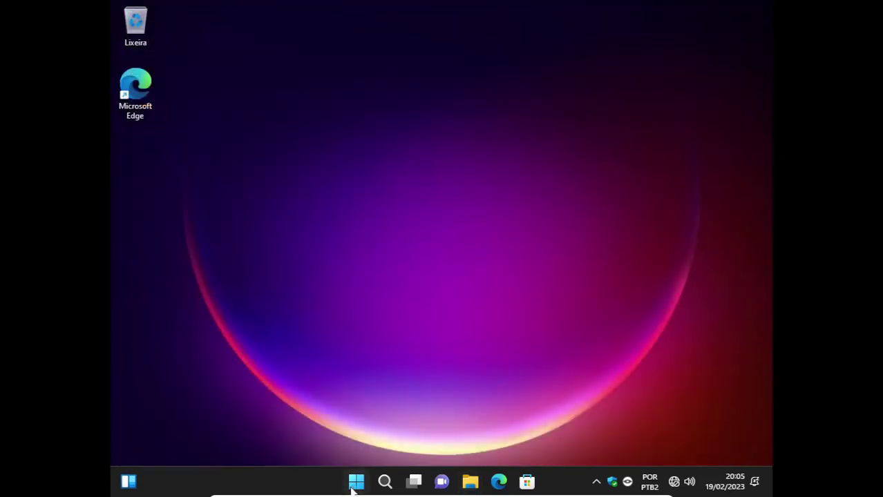
{"action": "left_click", "coordinate": [356, 483]}
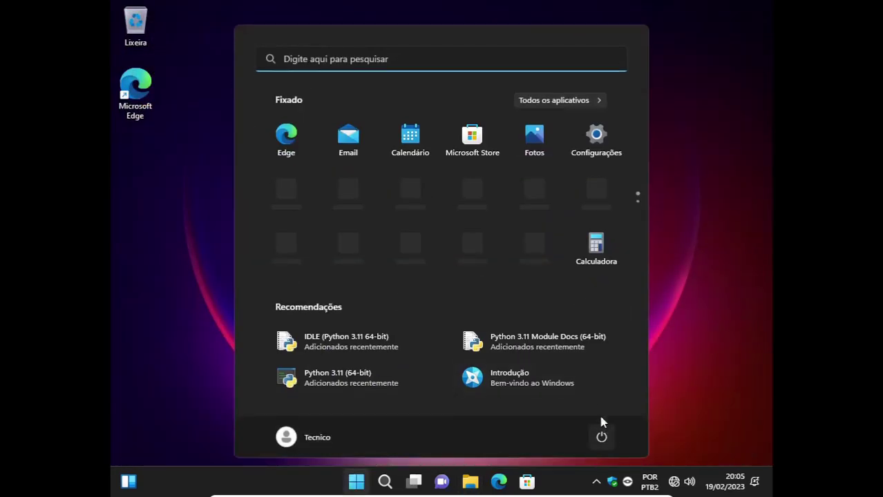
{"action": "left_click", "coordinate": [602, 437]}
{"action": "left_click", "coordinate": [595, 387]}
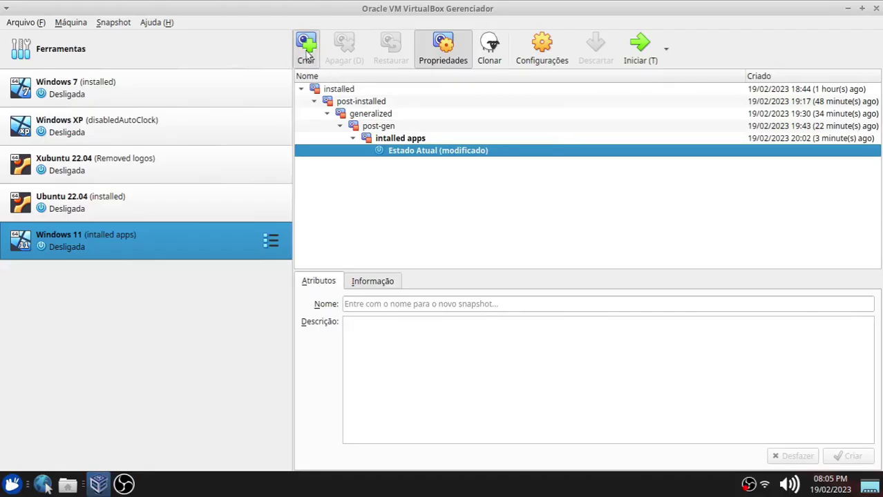
Take a VirtualBox snapshot of the VM named 'extra disk'.
{"action": "left_click", "coordinate": [308, 57]}
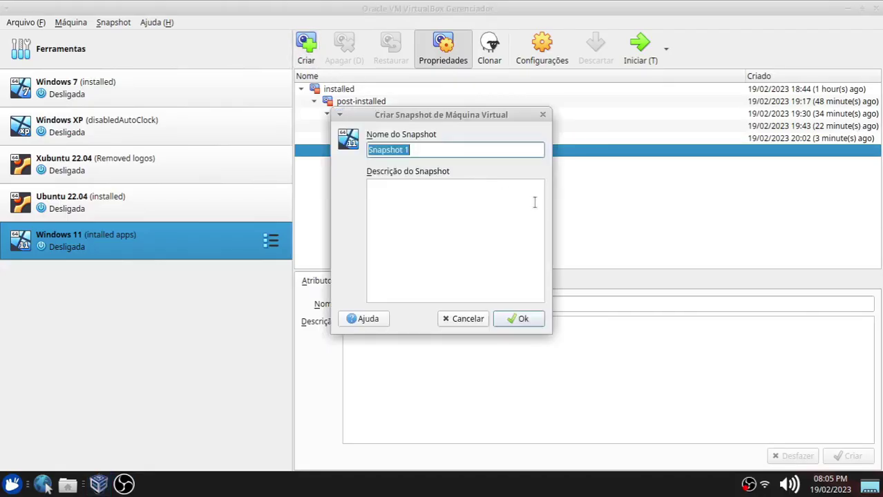
{"action": "type", "text": "extra disk"}
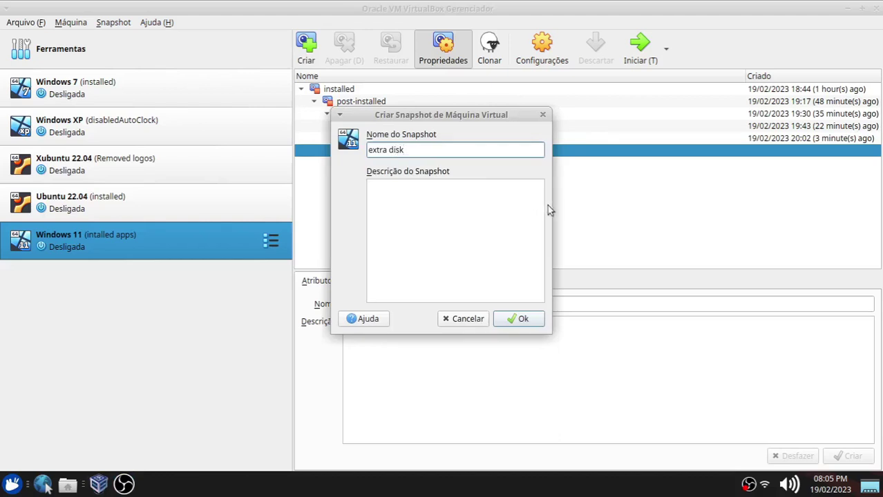
{"action": "key", "text": "Return"}
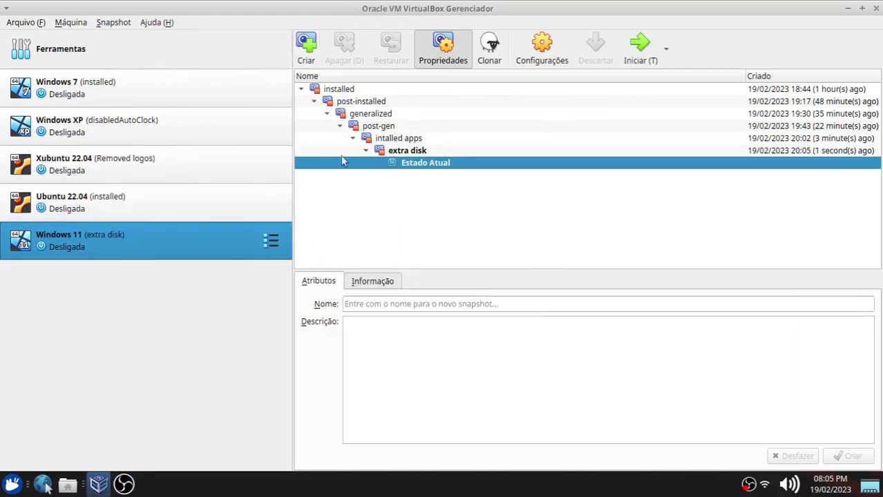
Load Win11 22H2 v1 pt-br x64 Official.iso into the VM's optical drive and save the settings.
{"action": "right_click", "coordinate": [69, 243]}
{"action": "left_click", "coordinate": [101, 12]}
{"action": "left_click", "coordinate": [188, 158]}
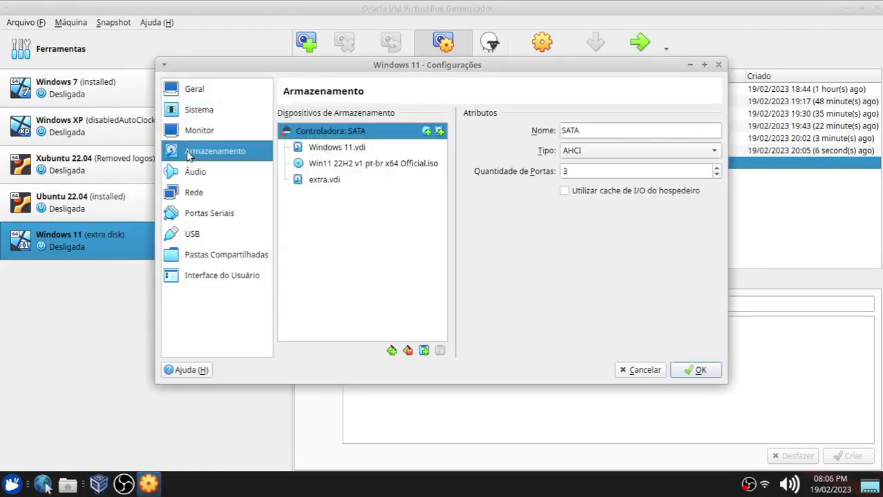
{"action": "left_click", "coordinate": [397, 164]}
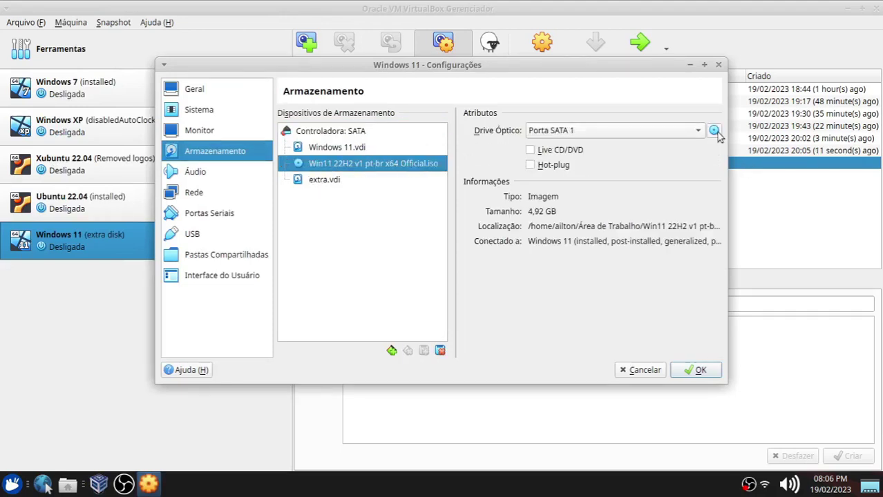
{"action": "left_click", "coordinate": [714, 131]}
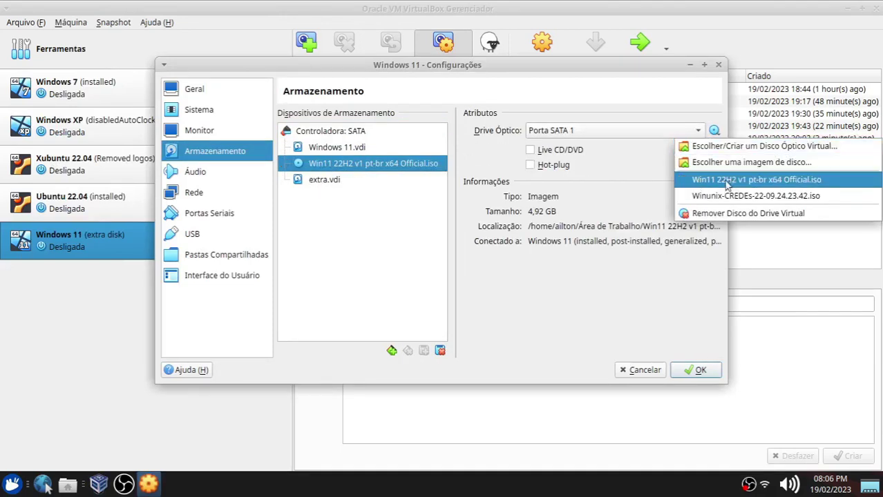
{"action": "left_click", "coordinate": [703, 184]}
{"action": "left_click", "coordinate": [690, 373]}
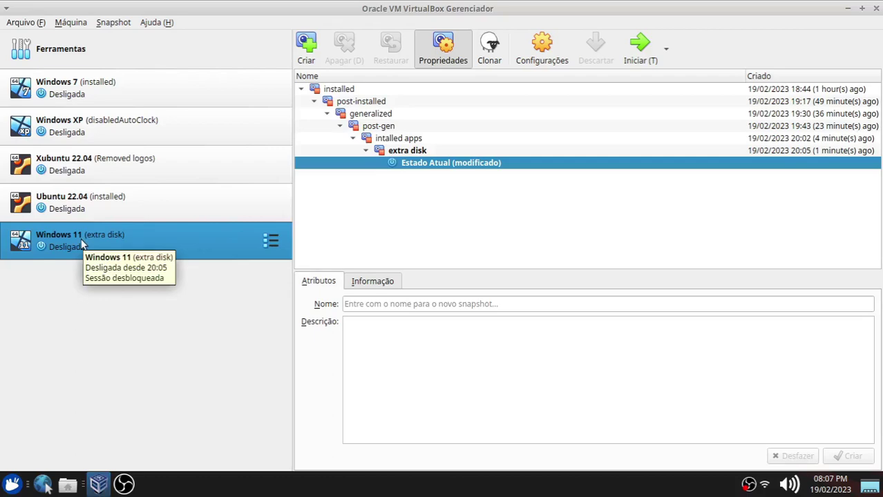
Start the VM and boot from UEFI VBOX CD-ROM through the firmware Boot Manager.
{"action": "double_click", "coordinate": [76, 239]}
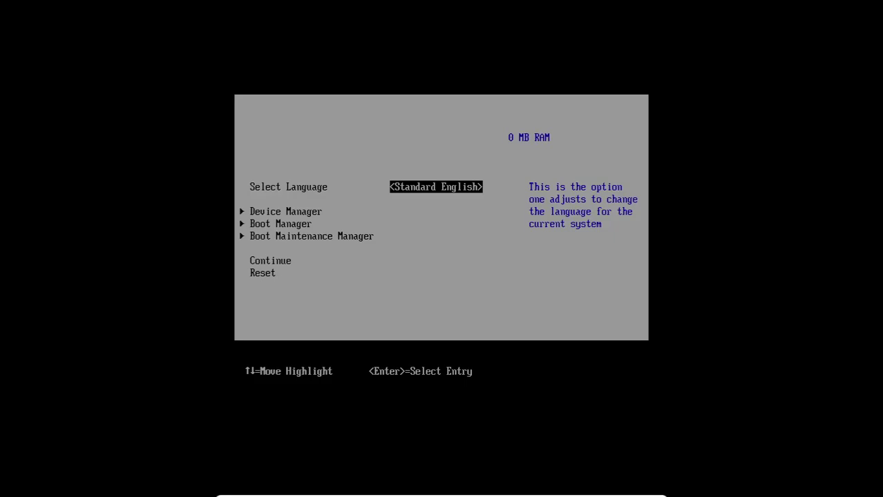
{"action": "key", "text": "Down"}
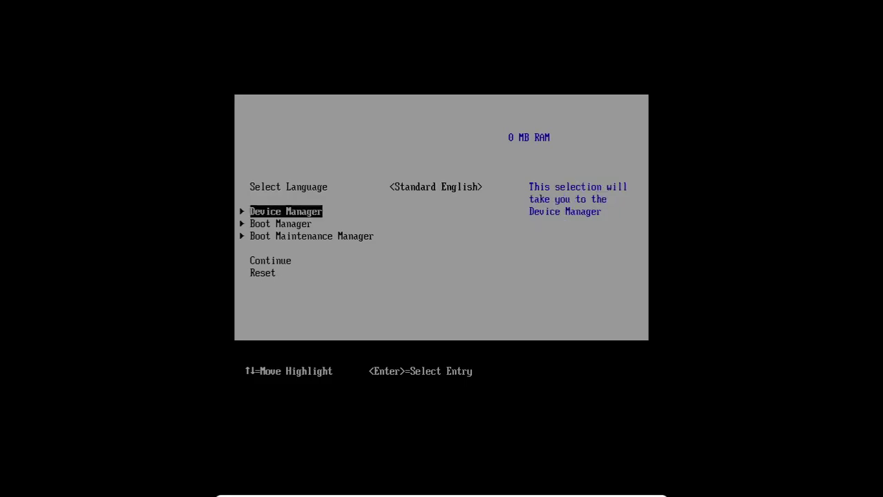
{"action": "key", "text": "Down"}
{"action": "key", "text": "Return"}
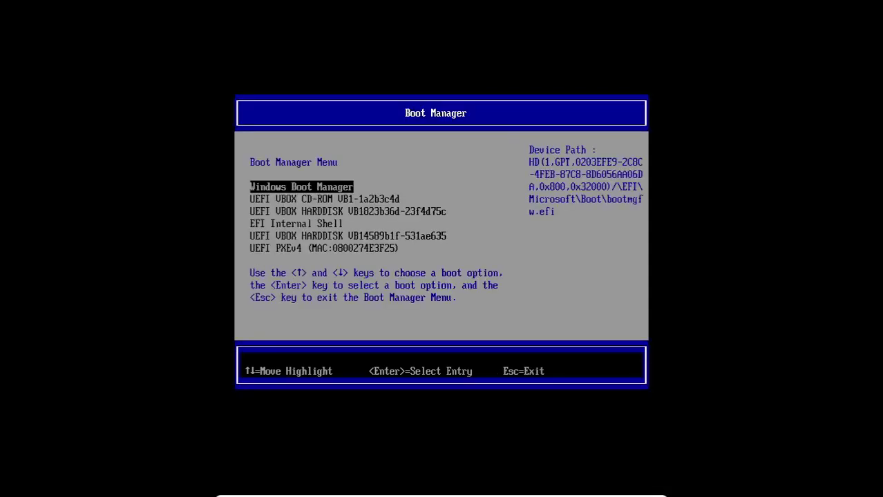
{"action": "key", "text": "Down"}
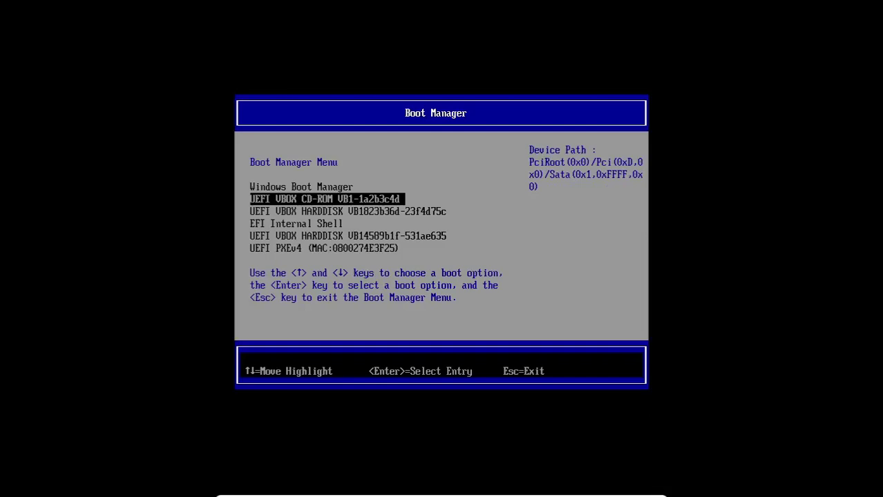
{"action": "key", "text": "Return"}
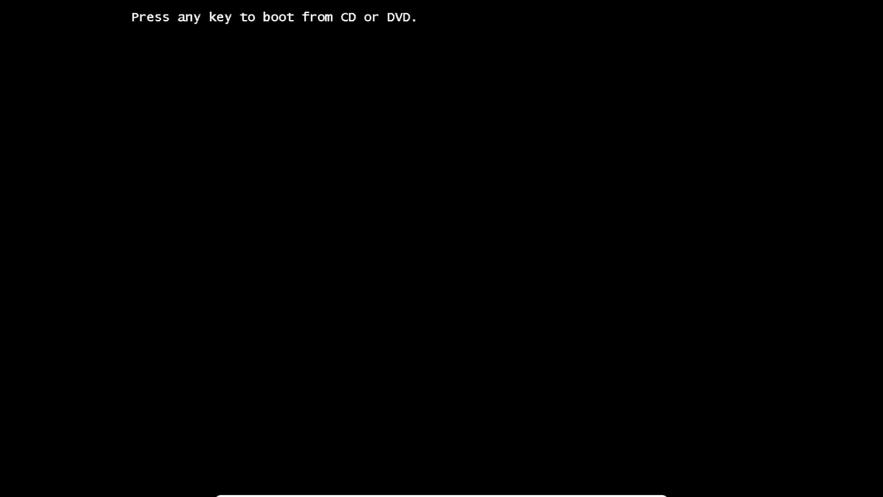
{"action": "key", "text": "Return"}
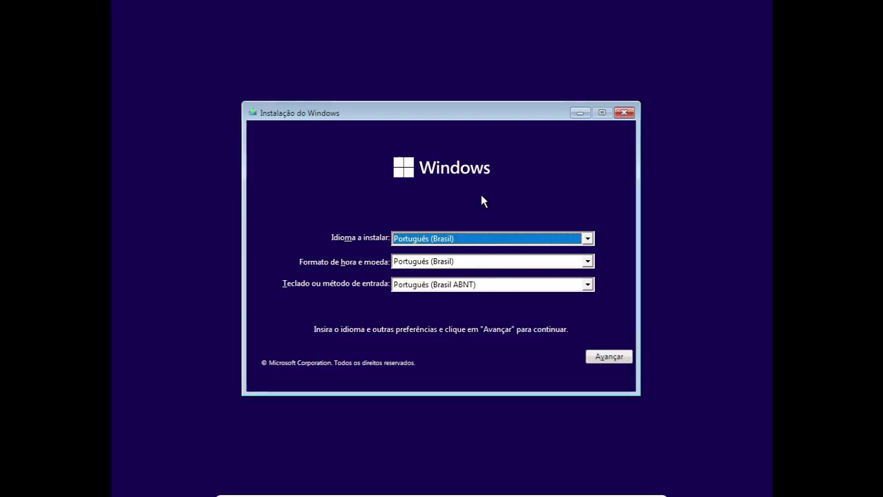
Open a Command Prompt with Shift+F10 and set its console font size to 24.
{"action": "key", "text": "shift+F10"}
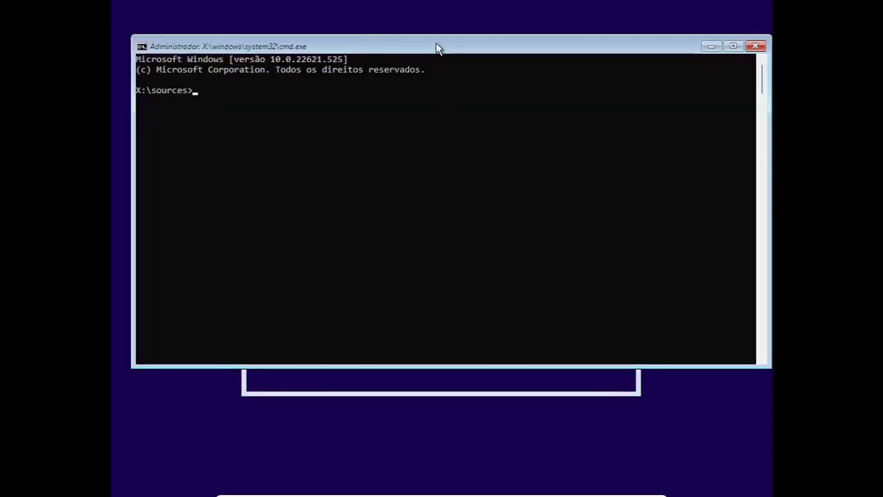
{"action": "left_click_drag", "start_coordinate": [435, 45], "coordinate": [429, 103]}
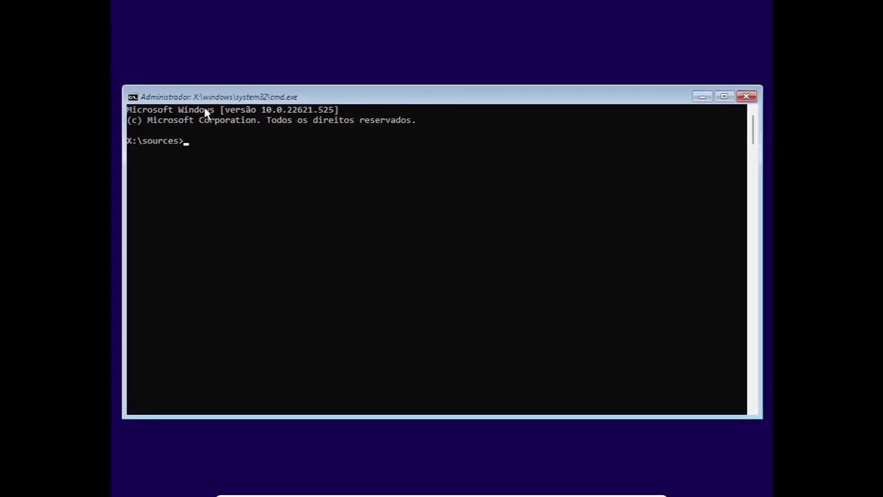
{"action": "left_click", "coordinate": [134, 99]}
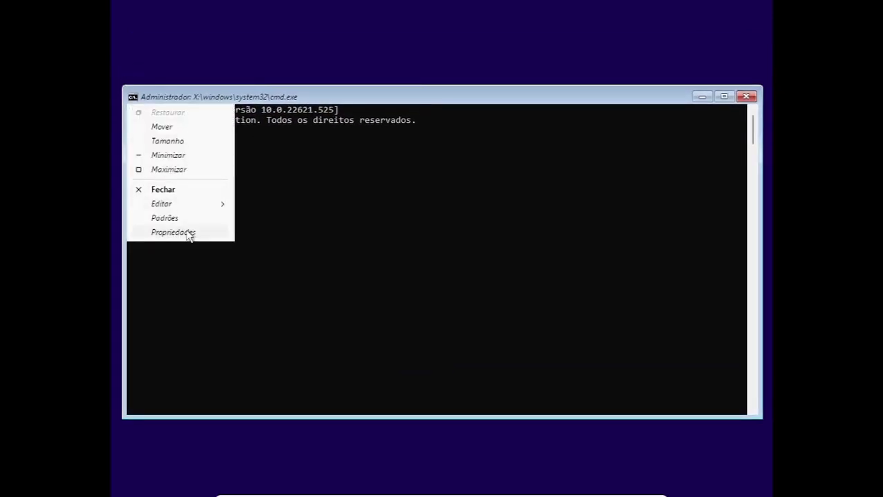
{"action": "mouse_move", "coordinate": [176, 206]}
{"action": "left_click", "coordinate": [173, 233]}
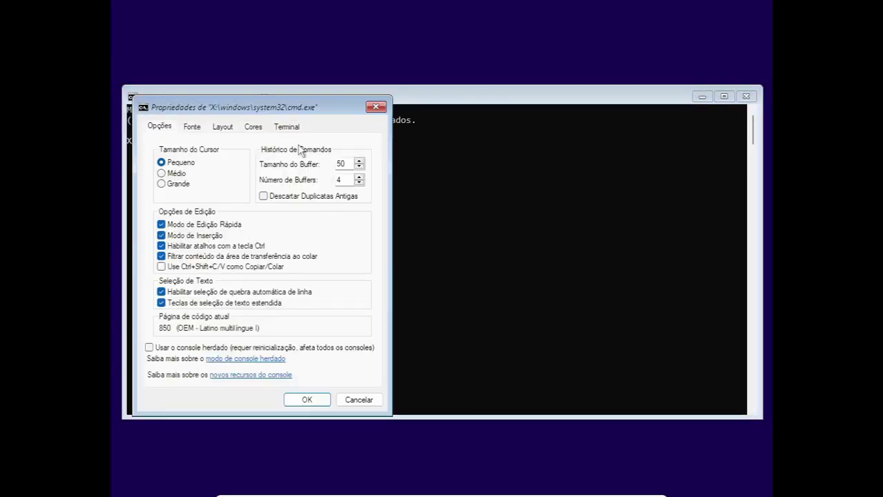
{"action": "left_click", "coordinate": [192, 127]}
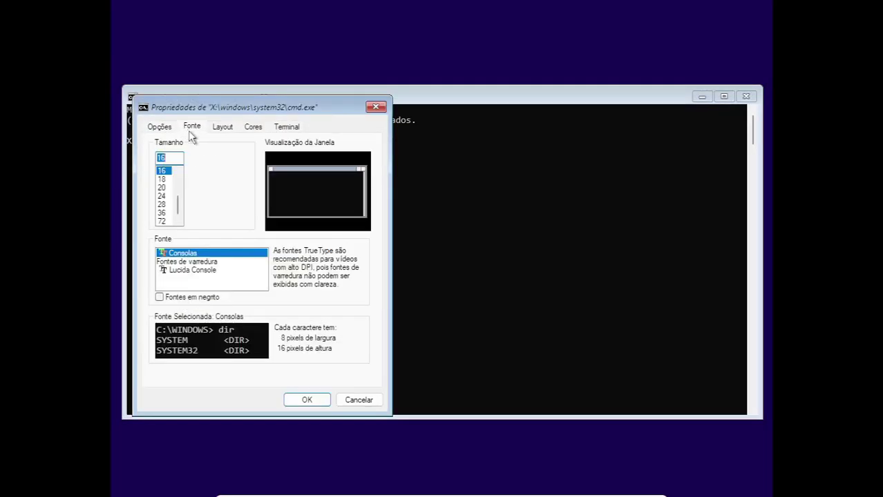
{"action": "left_click", "coordinate": [163, 197]}
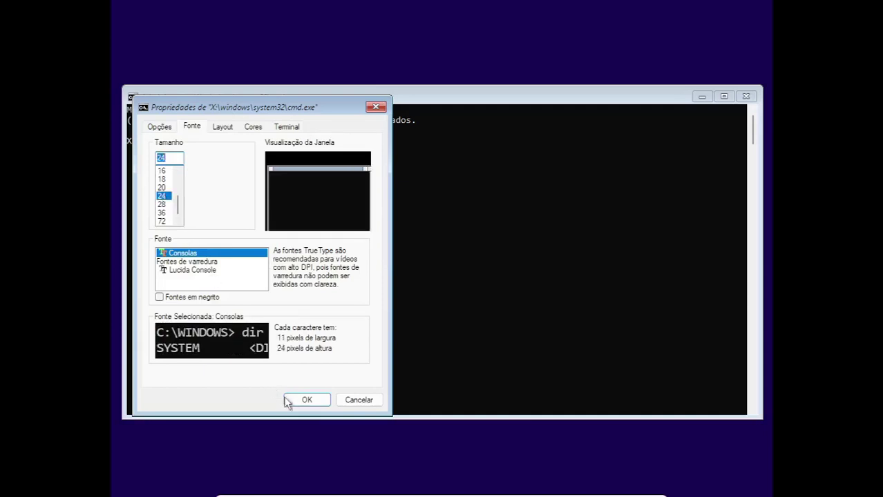
{"action": "left_click", "coordinate": [291, 404]}
Launch DiskPart and run 'list vol' to display the volume table.
{"action": "type", "text": "diskpart"}
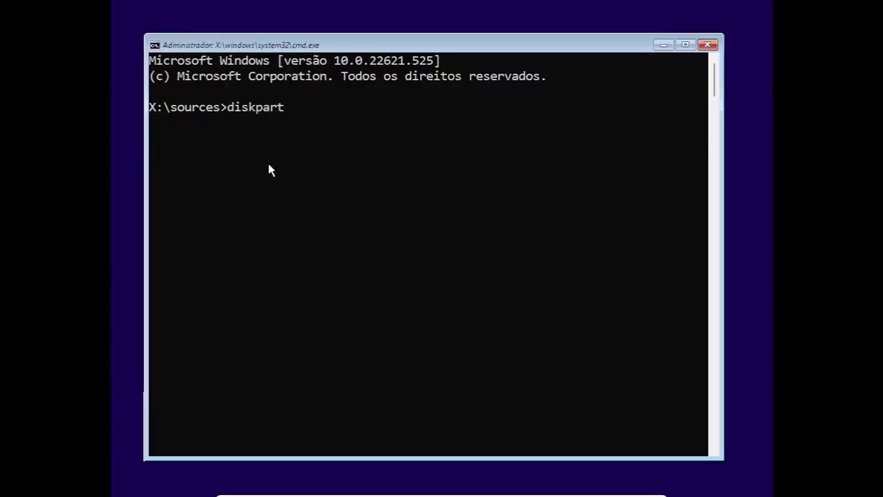
{"action": "key", "text": "Return"}
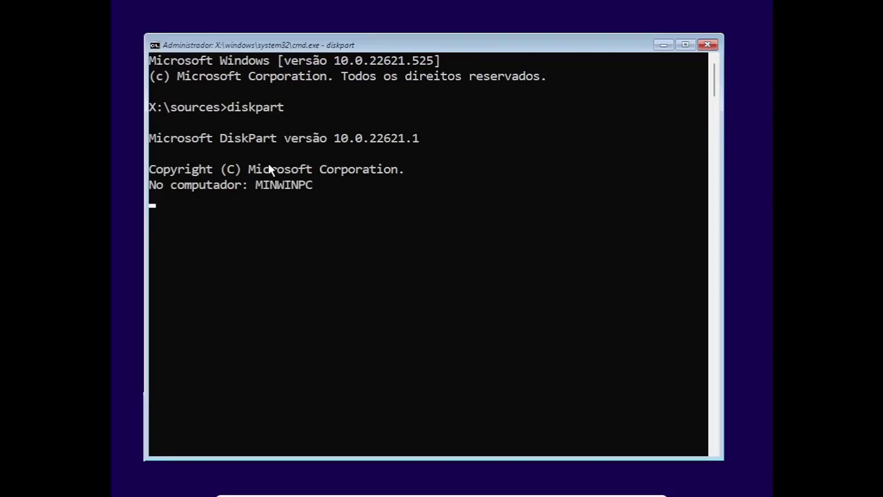
{"action": "left_click", "coordinate": [444, 239]}
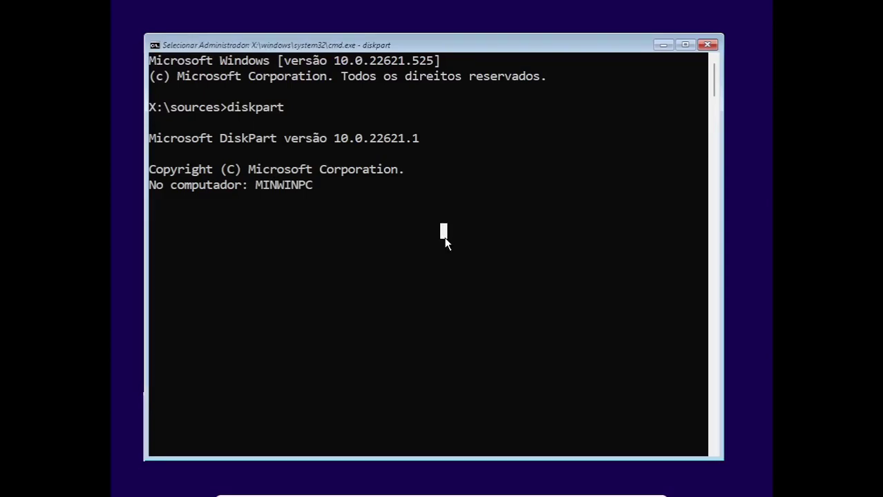
{"action": "key", "text": "Escape"}
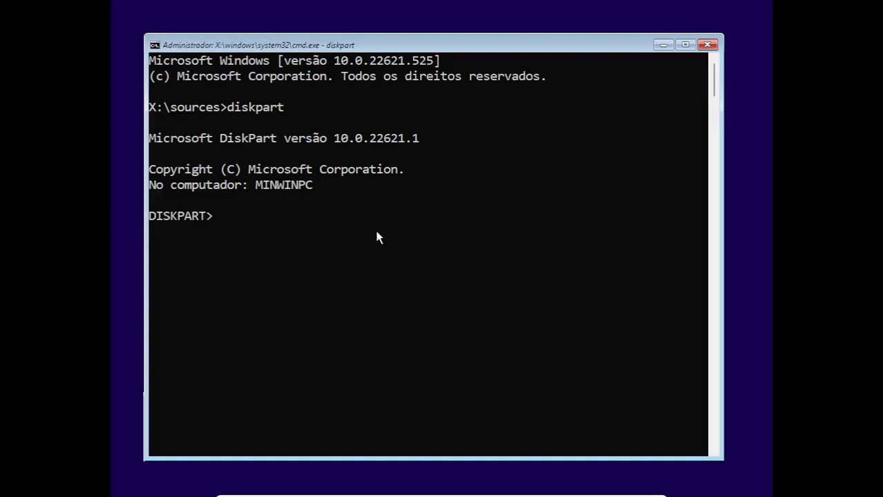
{"action": "type", "text": "list vol"}
{"action": "key", "text": "Return"}
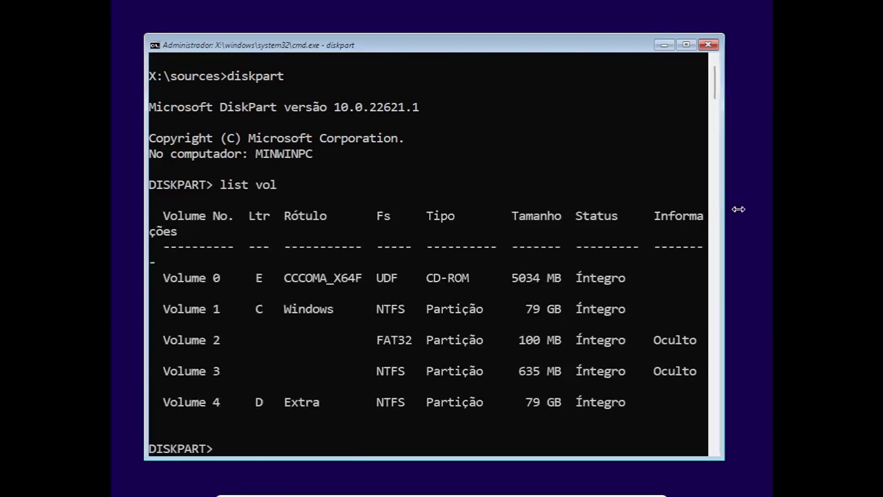
Widen the console and highlight the Windows C: and Extra D: volume rows.
{"action": "left_click_drag", "start_coordinate": [738, 209], "coordinate": [757, 206]}
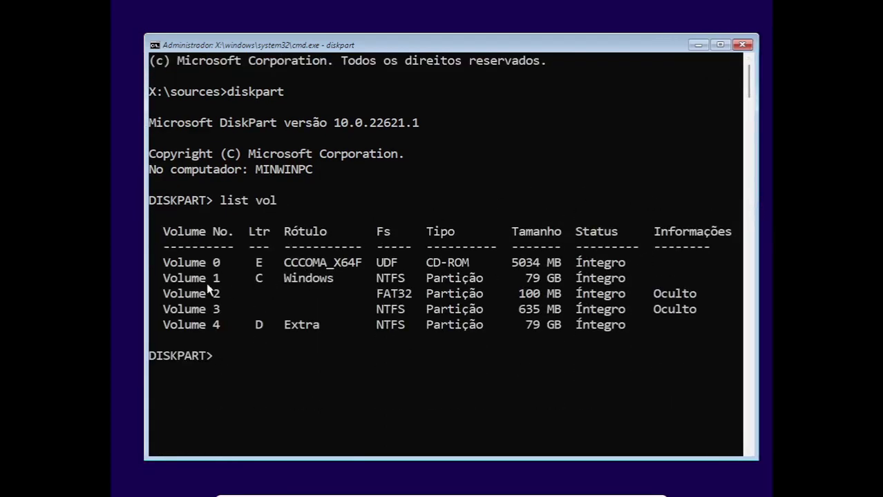
{"action": "left_click_drag", "start_coordinate": [163, 279], "coordinate": [338, 283]}
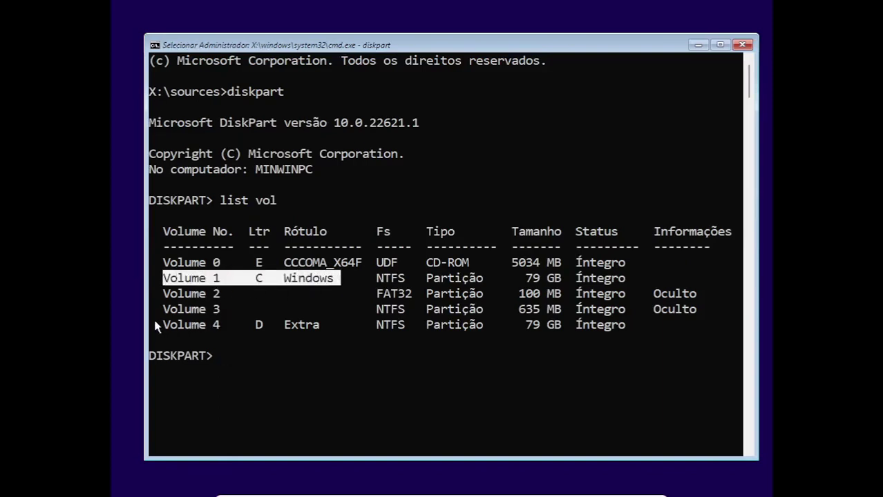
{"action": "left_click_drag", "start_coordinate": [164, 325], "coordinate": [312, 326]}
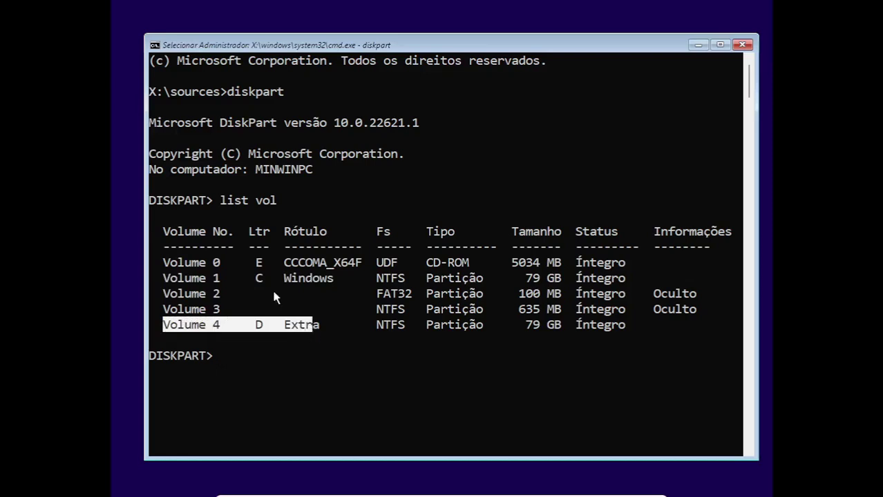
{"action": "left_click_drag", "start_coordinate": [164, 278], "coordinate": [301, 277]}
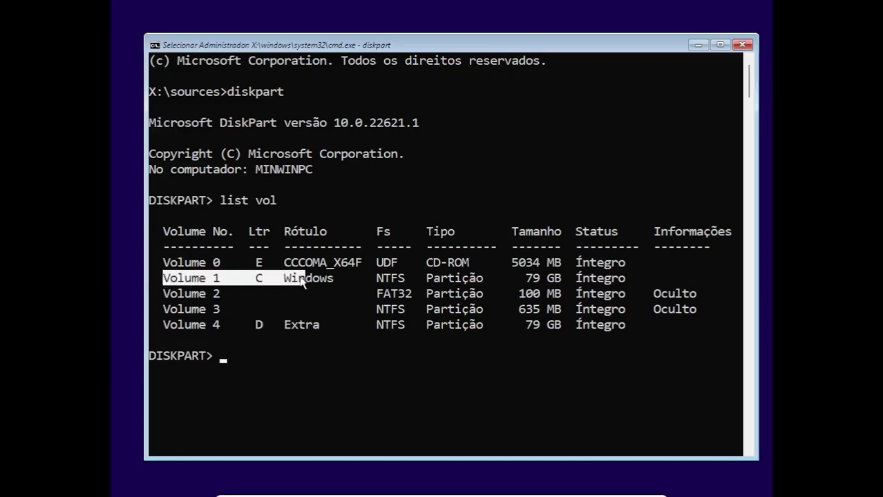
{"action": "left_click", "coordinate": [260, 277]}
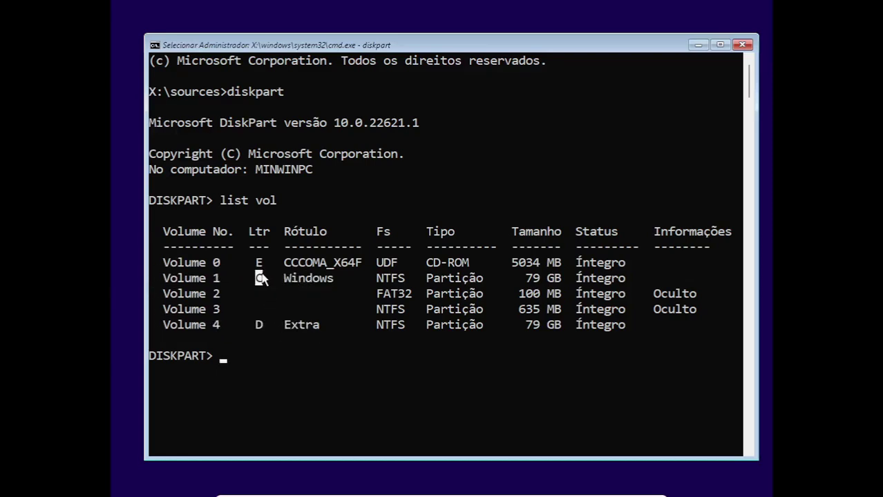